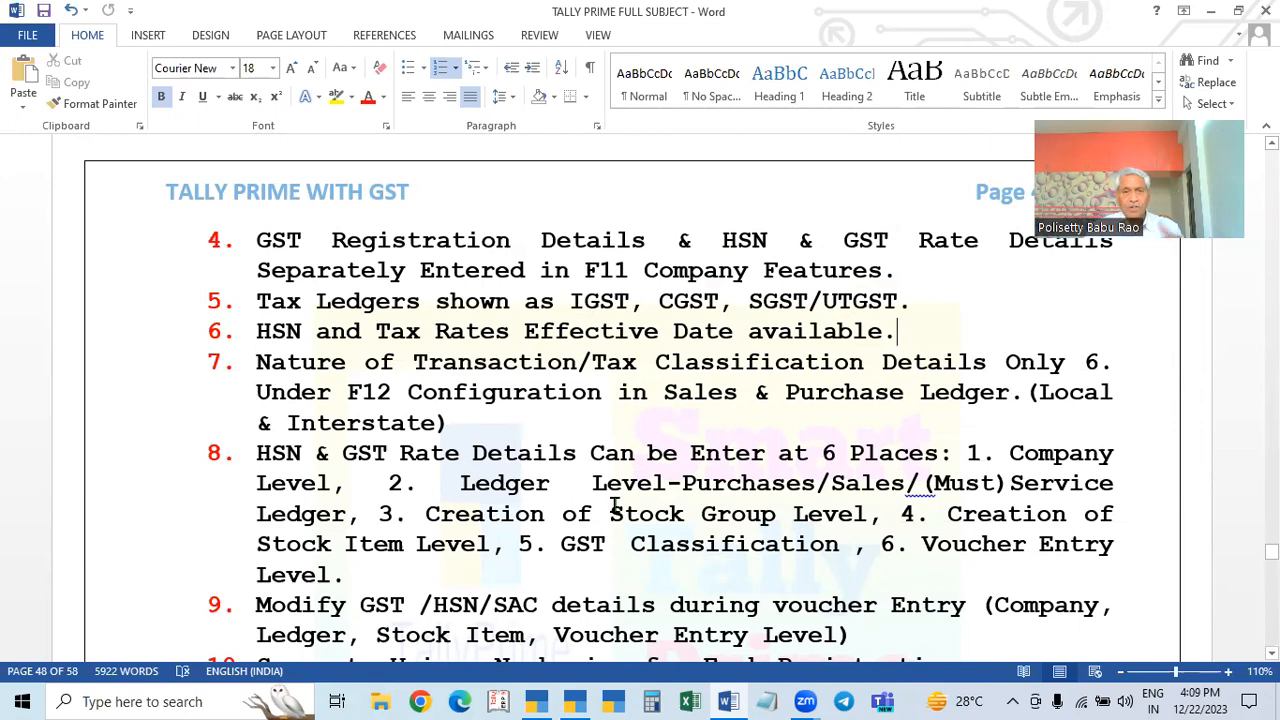
Step: Review items 1 to 8 under "Special Features of Tally Prime Release 3.0" in the course document
scroll(617, 514, "up", 12)
scroll(634, 520, "down", 3)
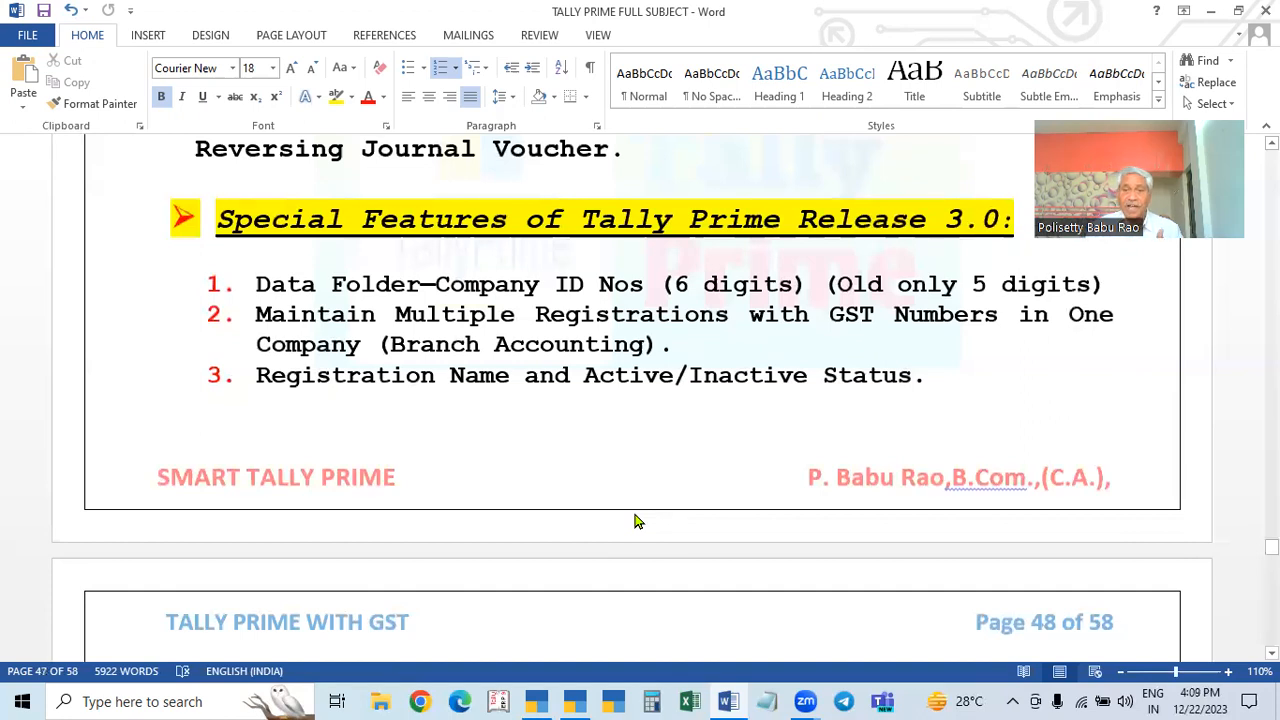
scroll(636, 518, "down", 1)
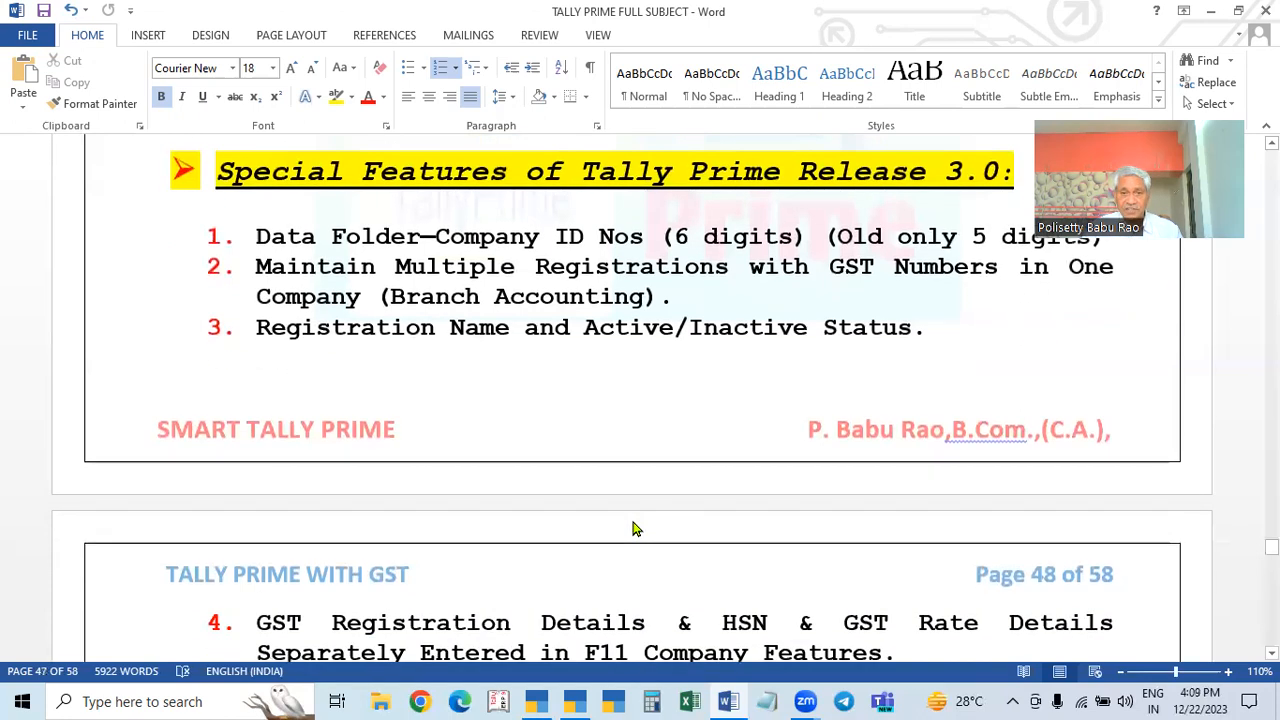
scroll(655, 424, "down", 1)
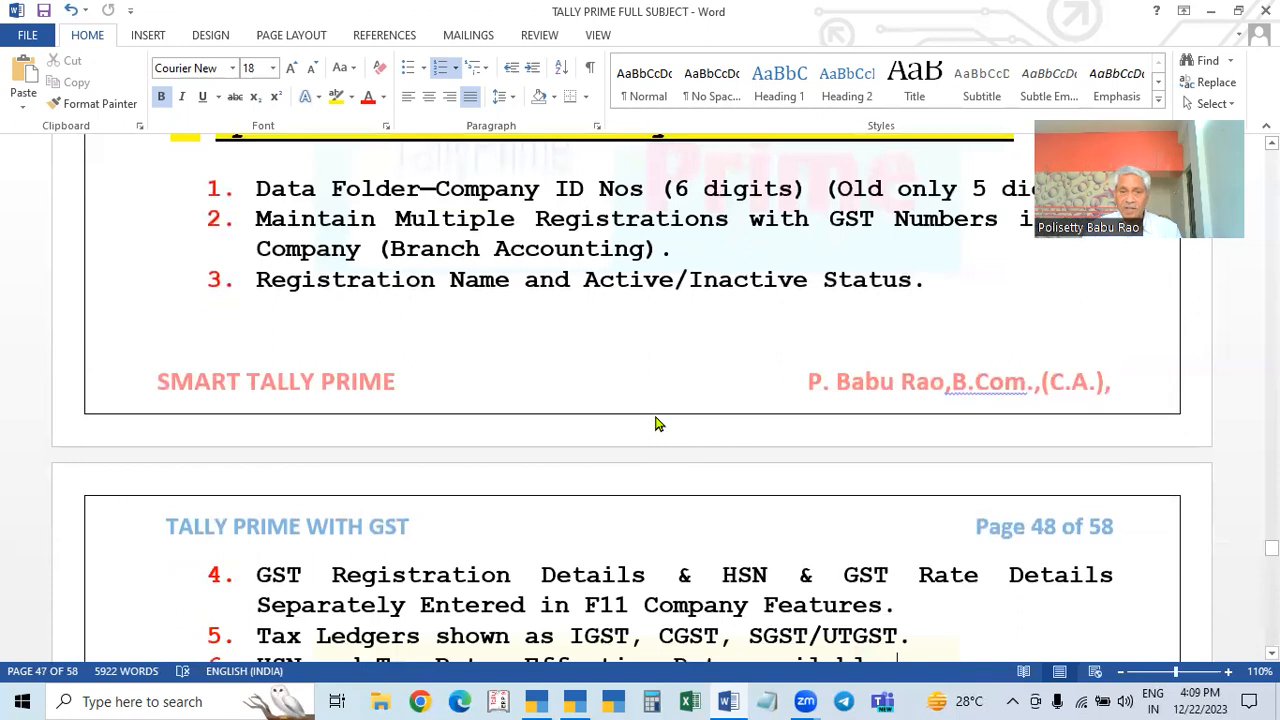
scroll(650, 423, "down", 4)
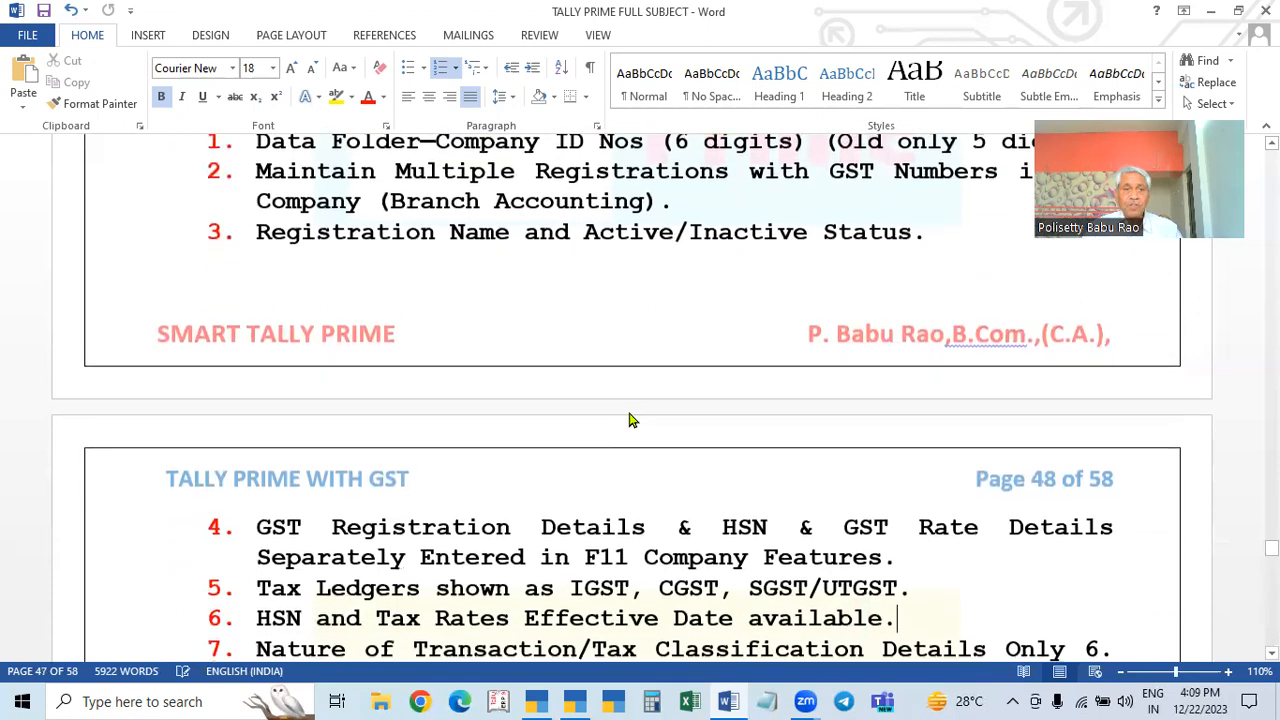
scroll(475, 378, "down", 2)
left_click_drag(203, 407, 264, 420)
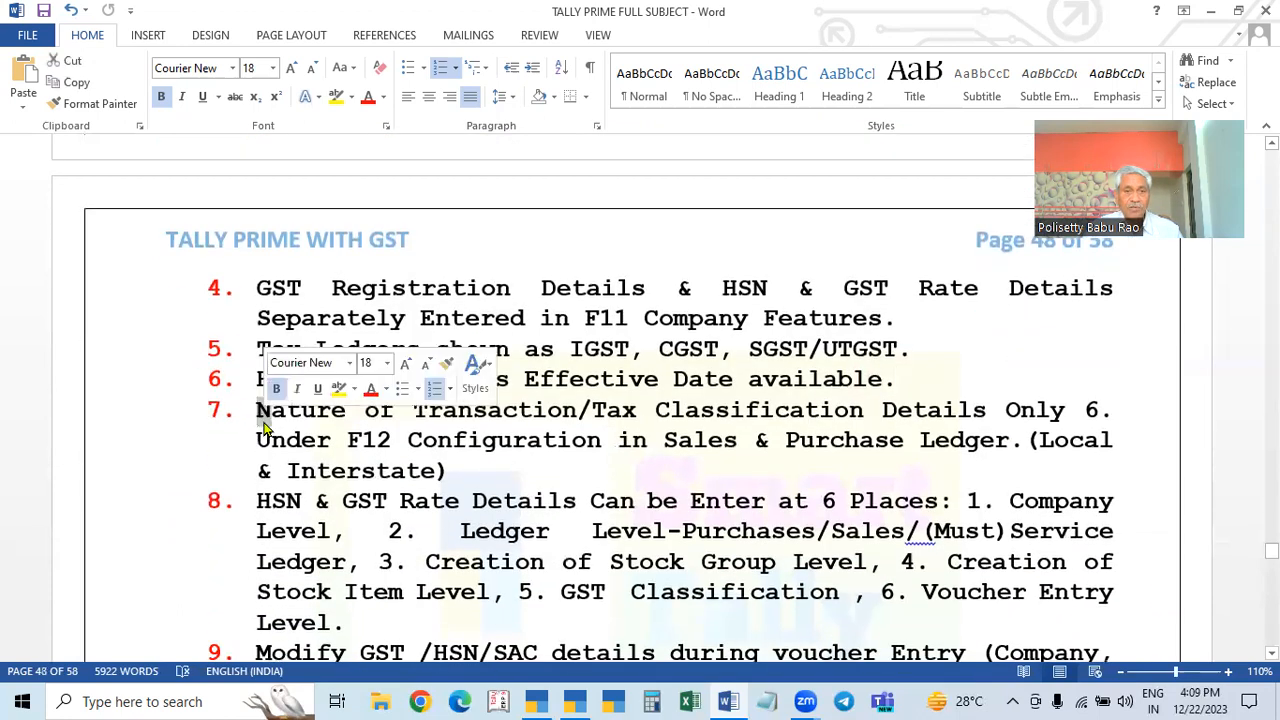
left_click(254, 422)
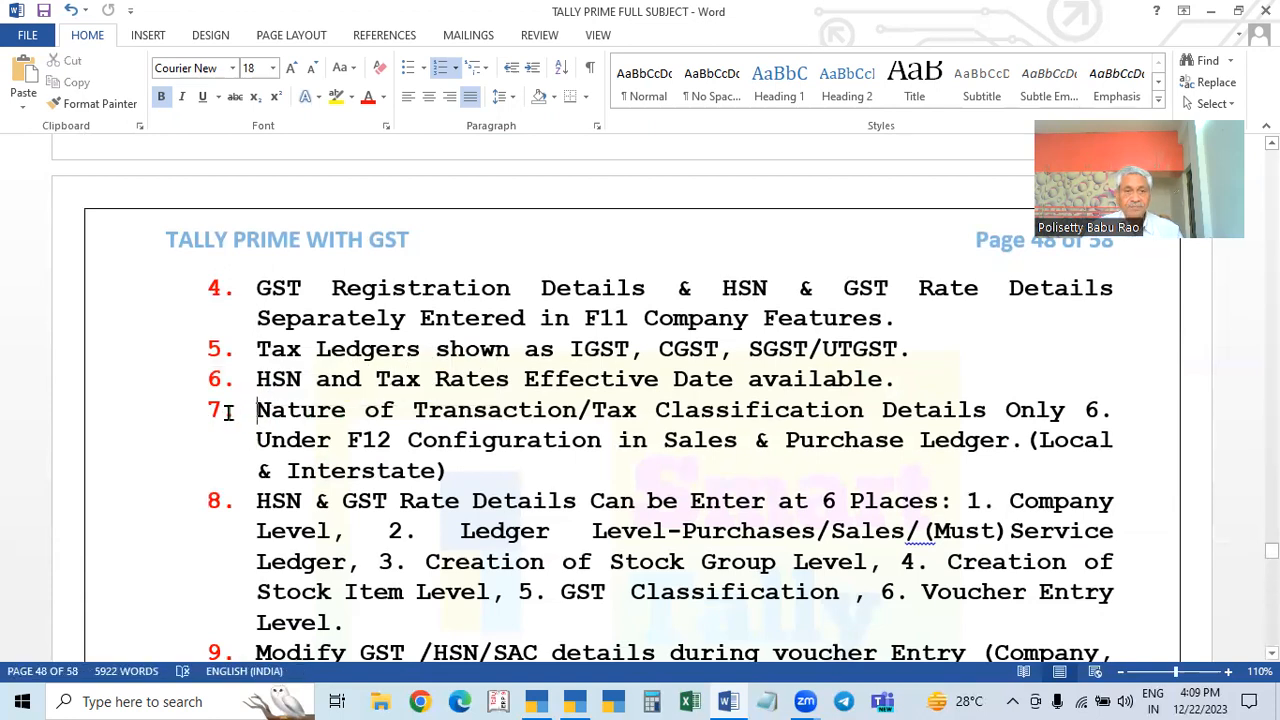
left_click(228, 413)
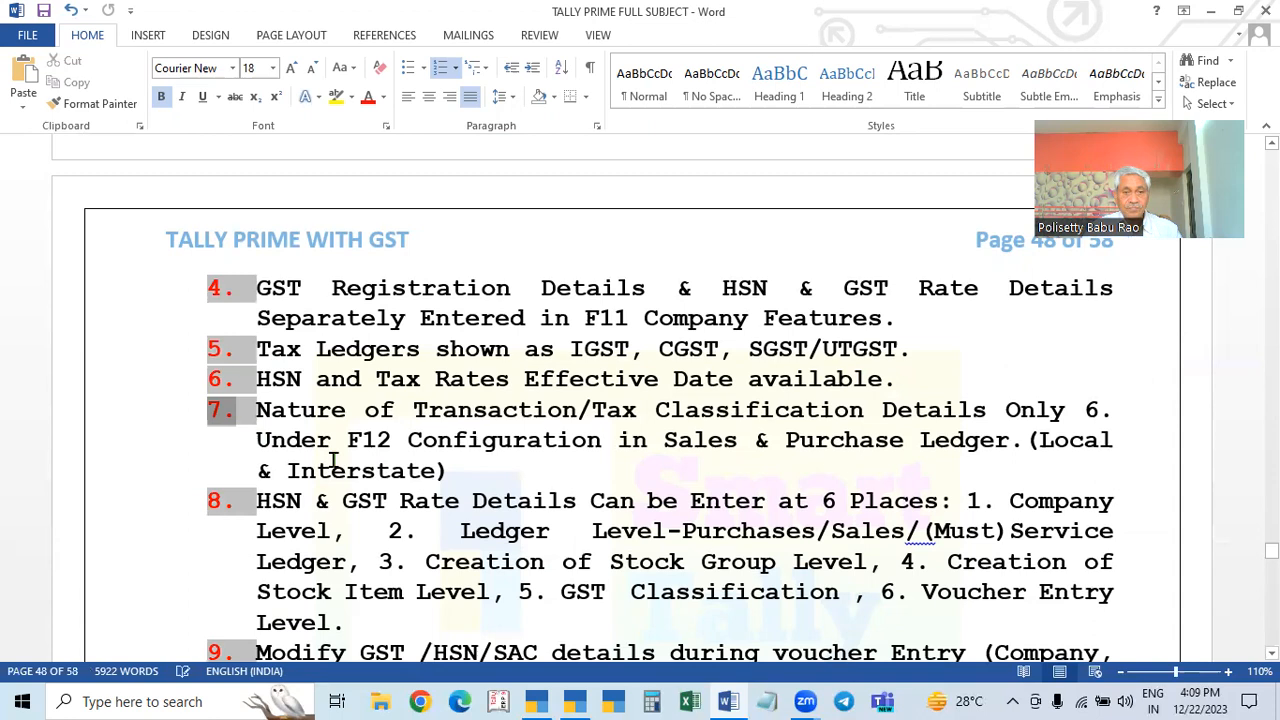
scroll(332, 466, "down", 3)
scroll(338, 465, "down", 1)
left_click(137, 434)
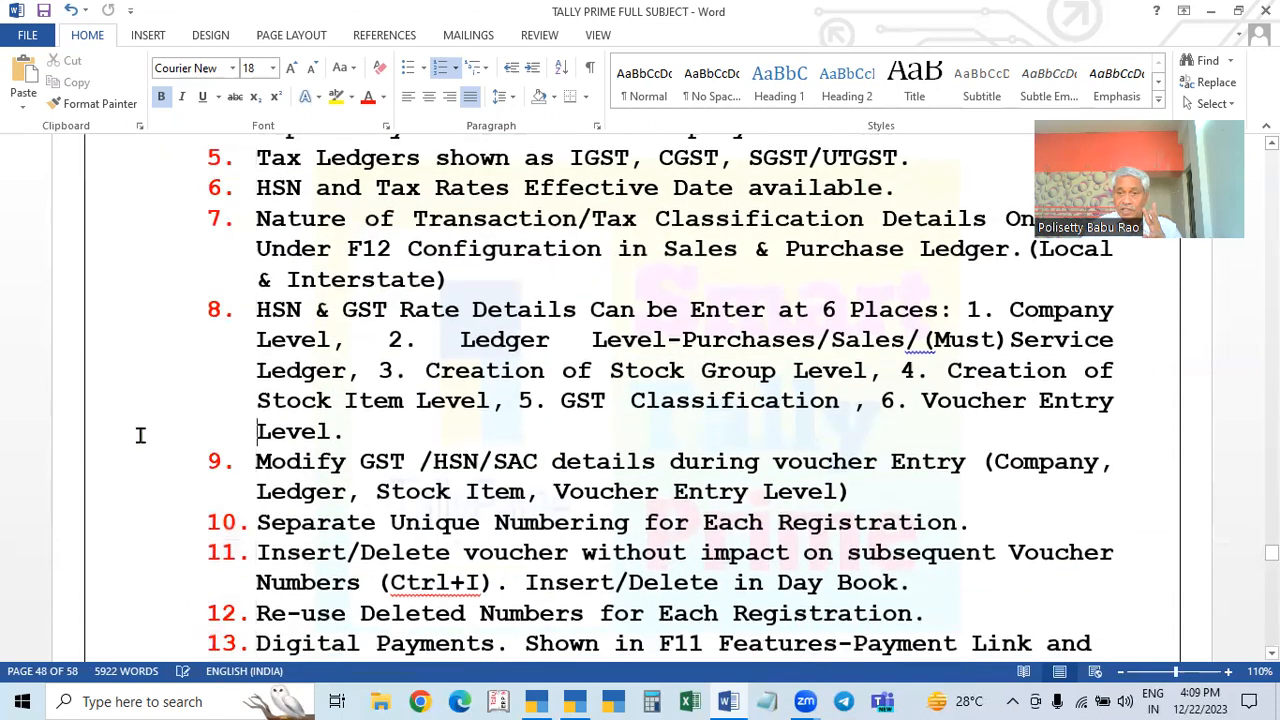
Step: Read through items 9 to 21 of the Release 3.0 feature list and return to its heading
scroll(340, 410, "down", 4)
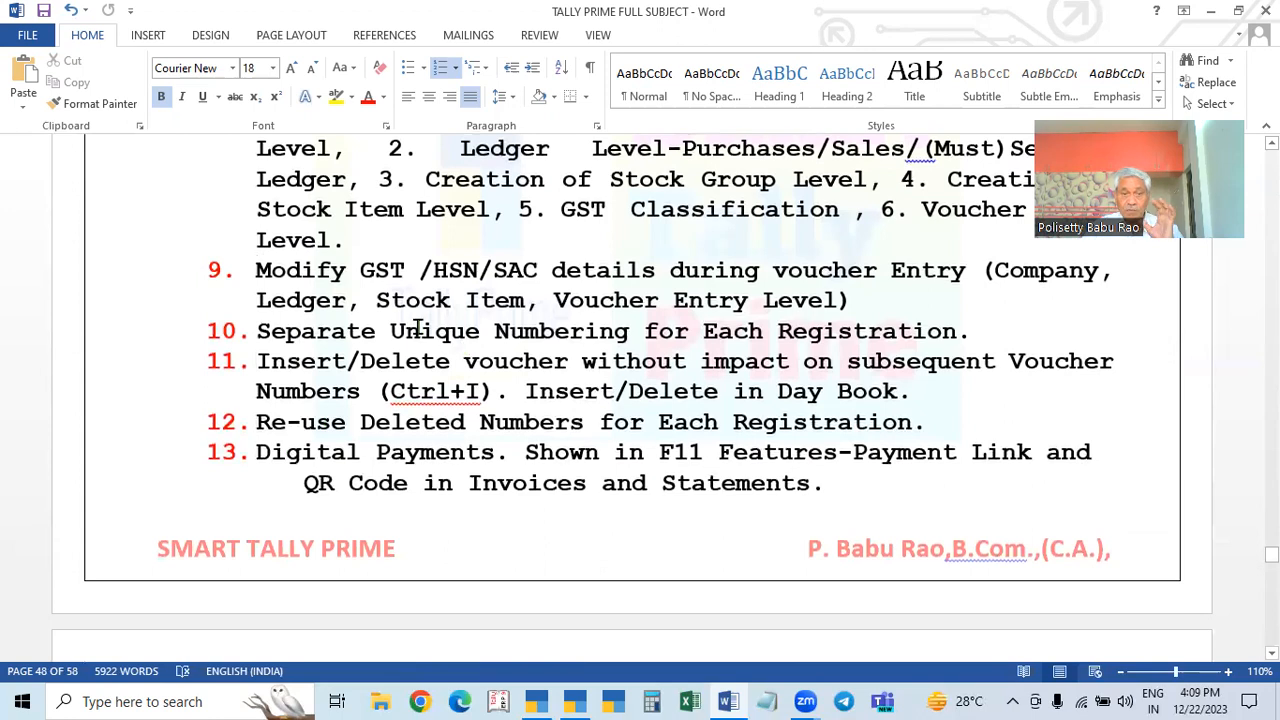
scroll(376, 268, "up", 1)
scroll(376, 268, "up", 2)
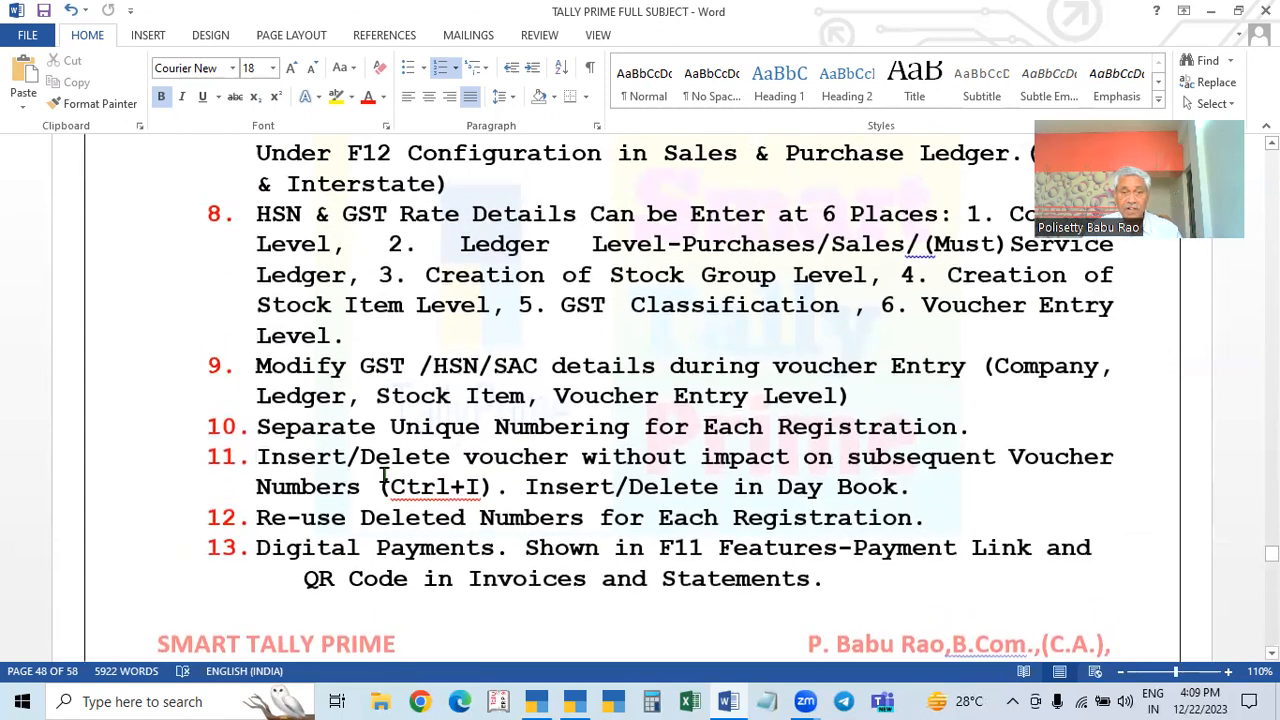
scroll(383, 480, "down", 3)
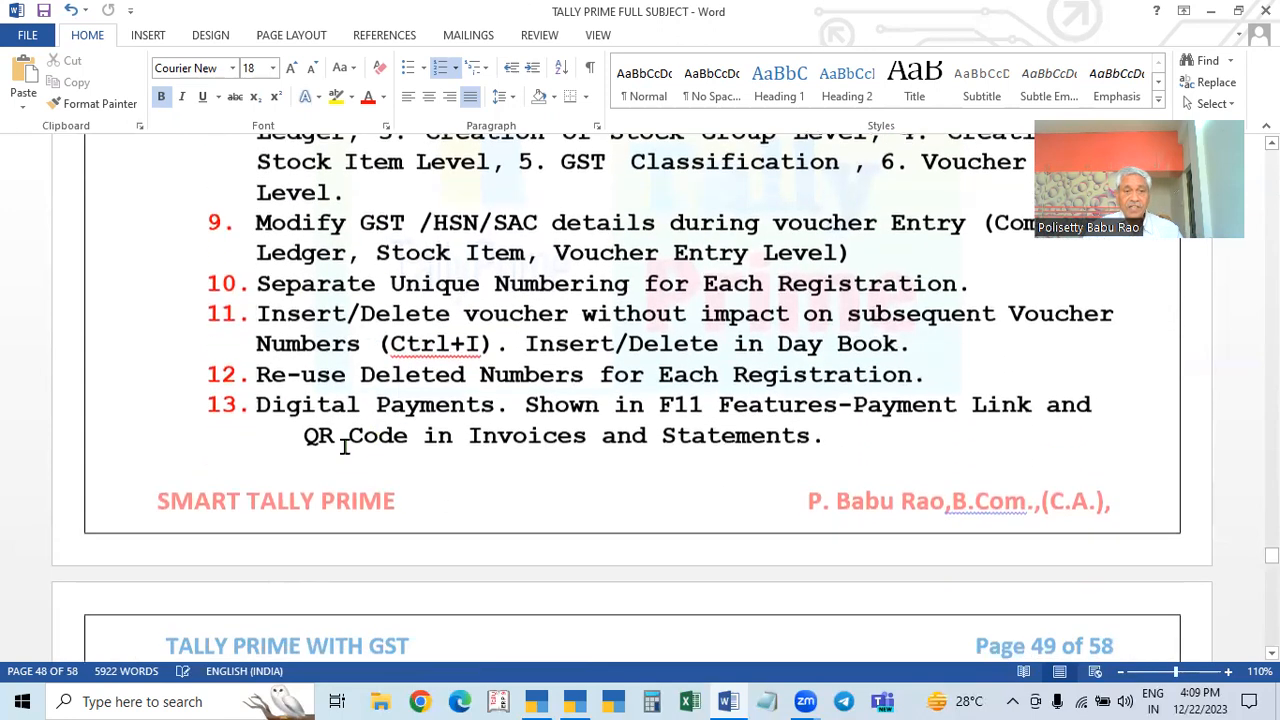
scroll(459, 438, "down", 10)
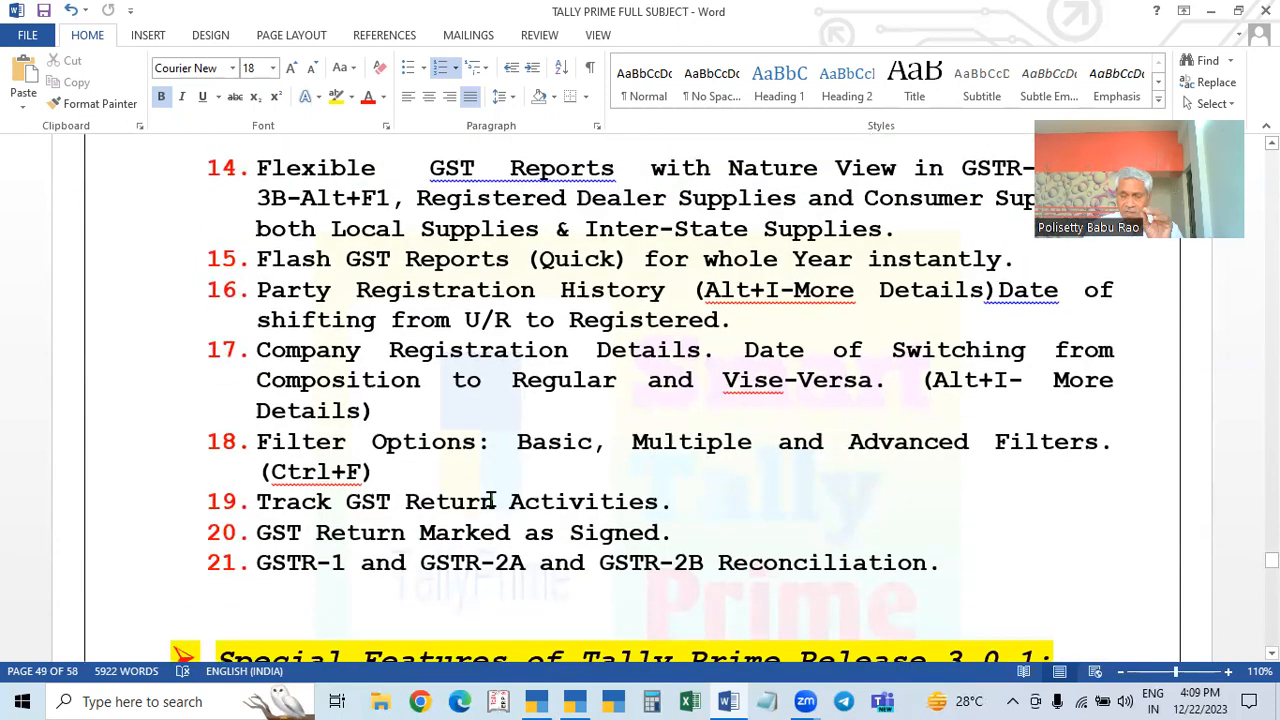
scroll(492, 500, "up", 3)
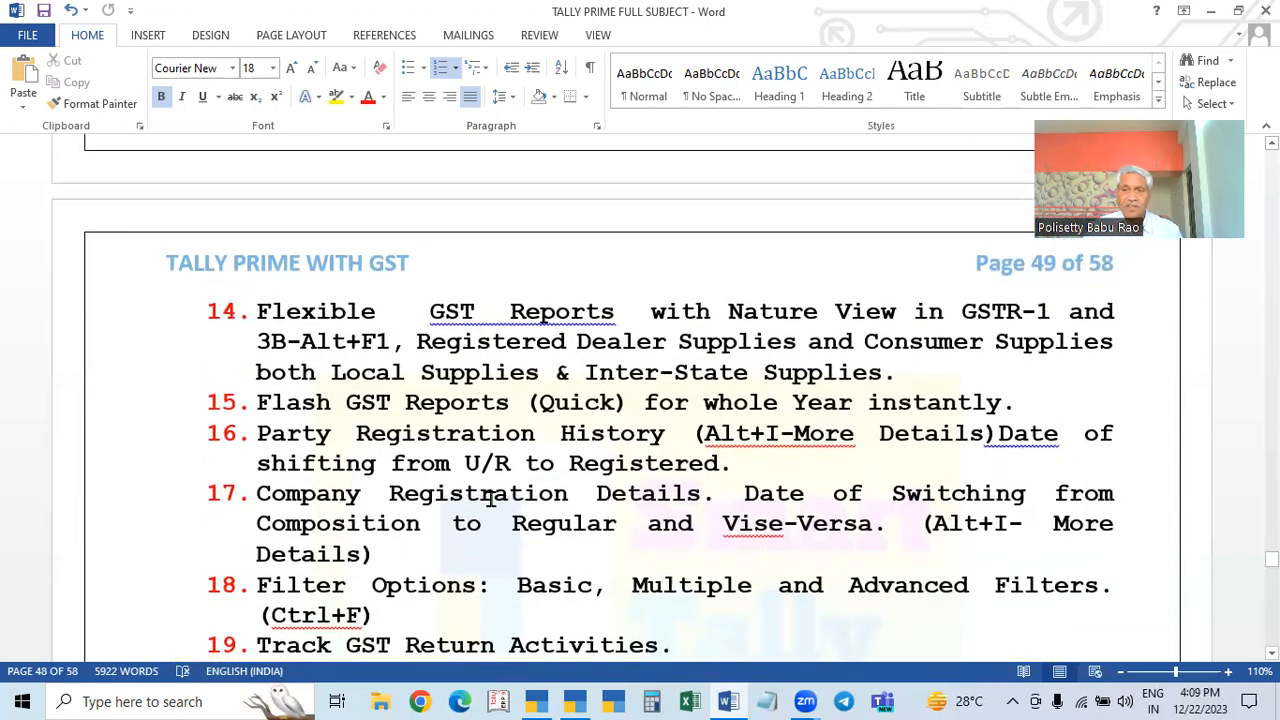
scroll(490, 498, "up", 3)
scroll(491, 498, "up", 20)
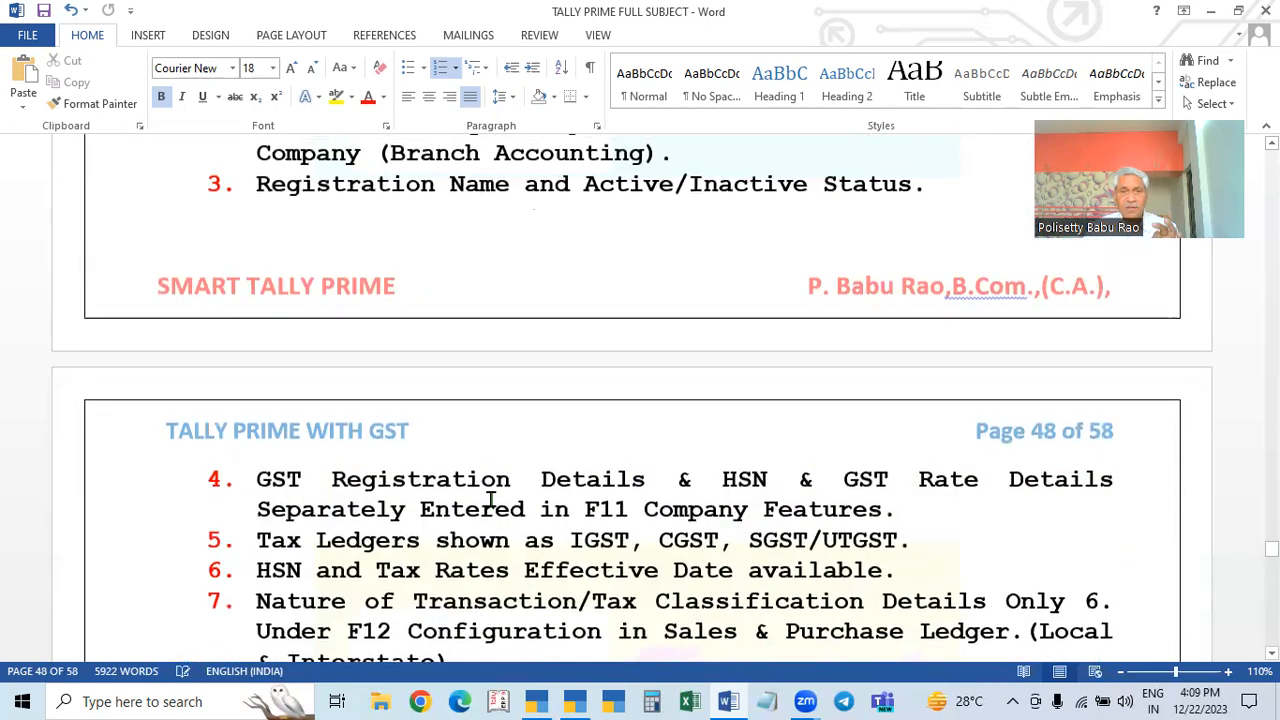
scroll(491, 498, "up", 3)
scroll(491, 520, "down", 3)
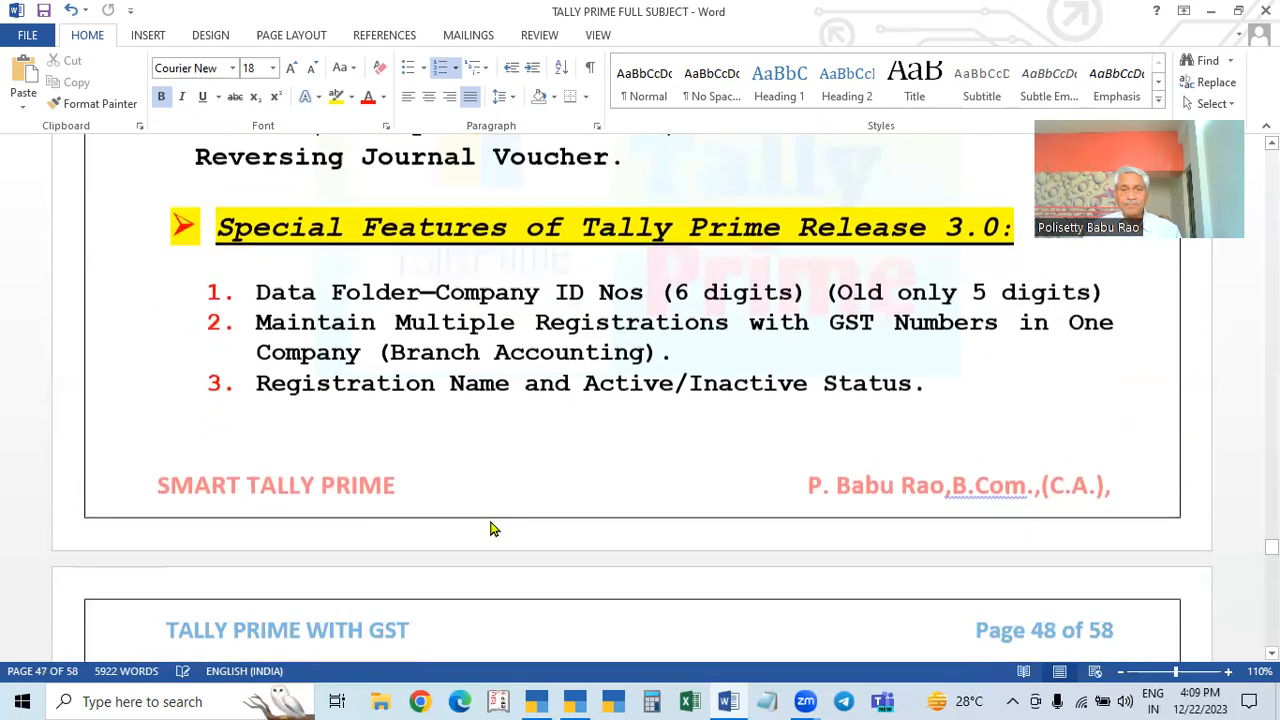
Step: Switch to TallyPrime and compare the companies loaded in the 2.1 and 3+ windows, ending in the 2.1 window
left_click(577, 700)
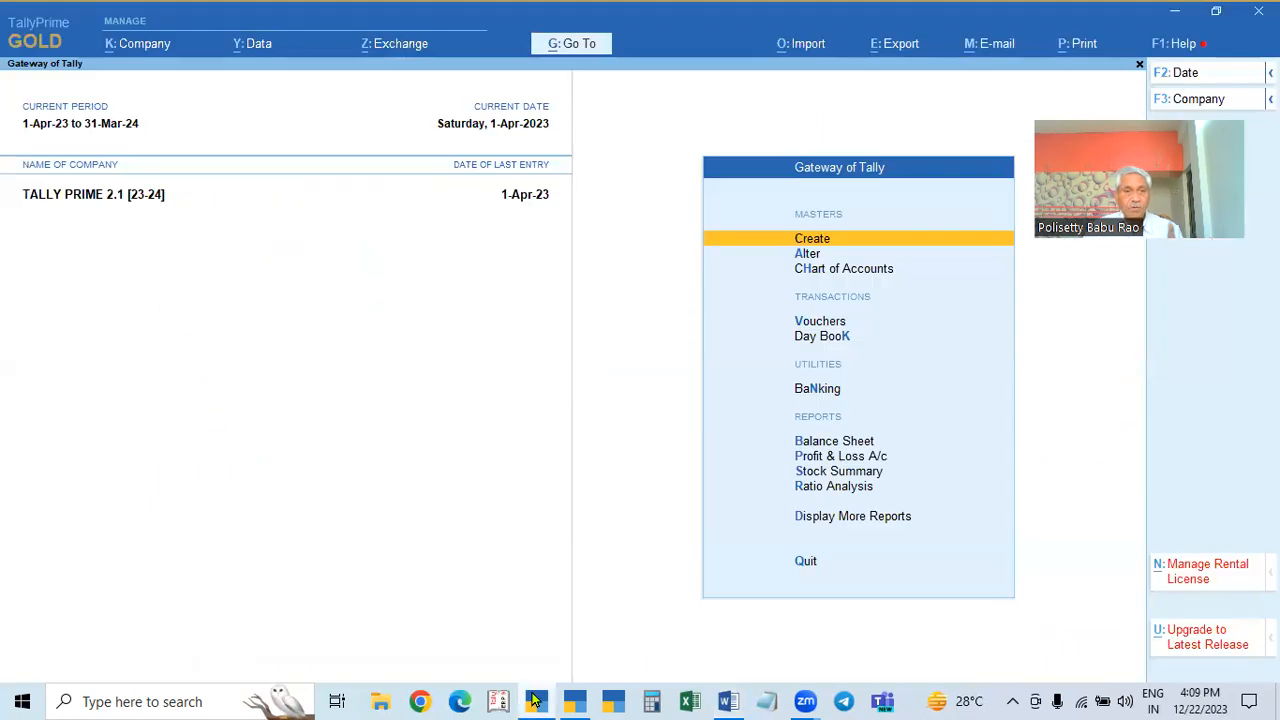
left_click(577, 700)
left_click(577, 700)
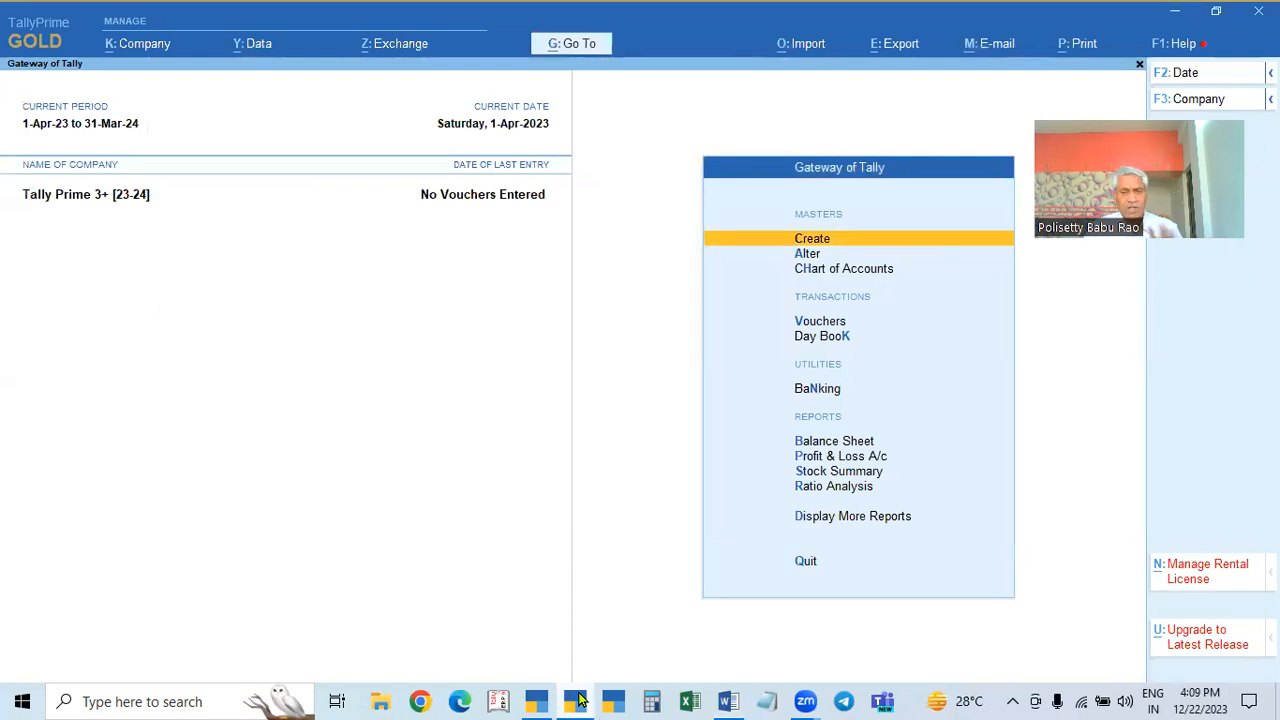
left_click(577, 700)
left_click(577, 700)
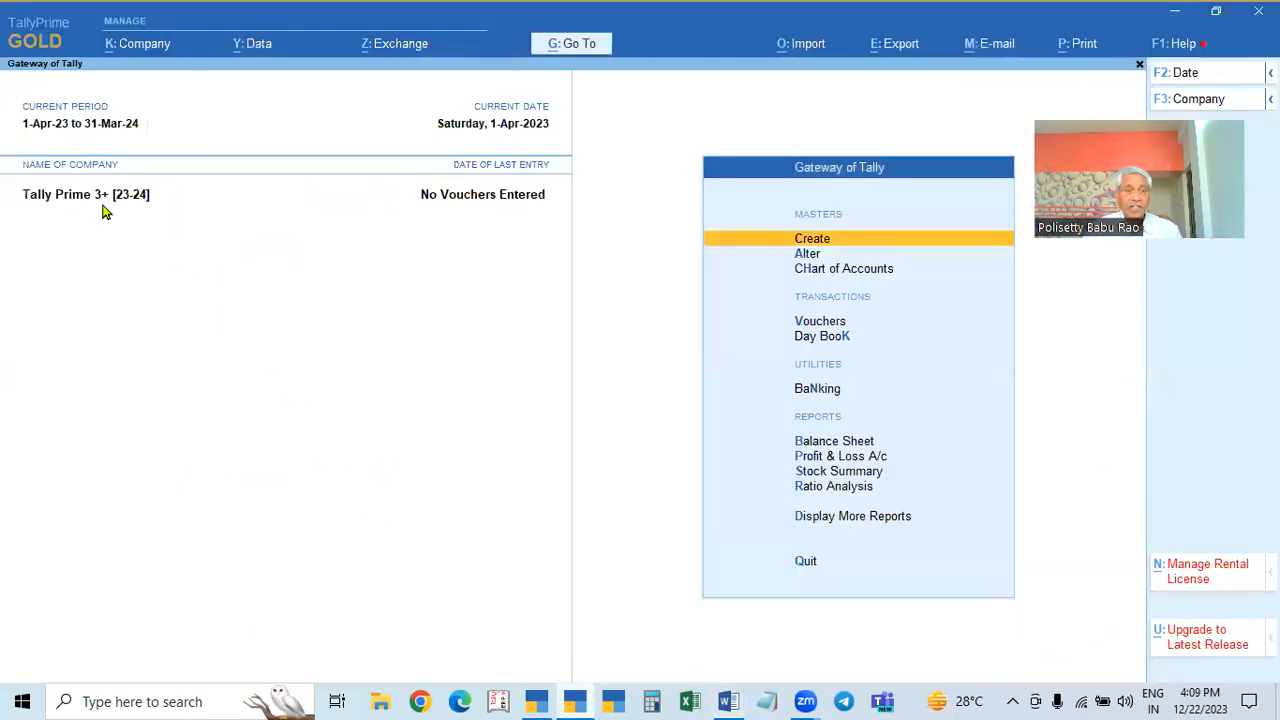
left_click(536, 700)
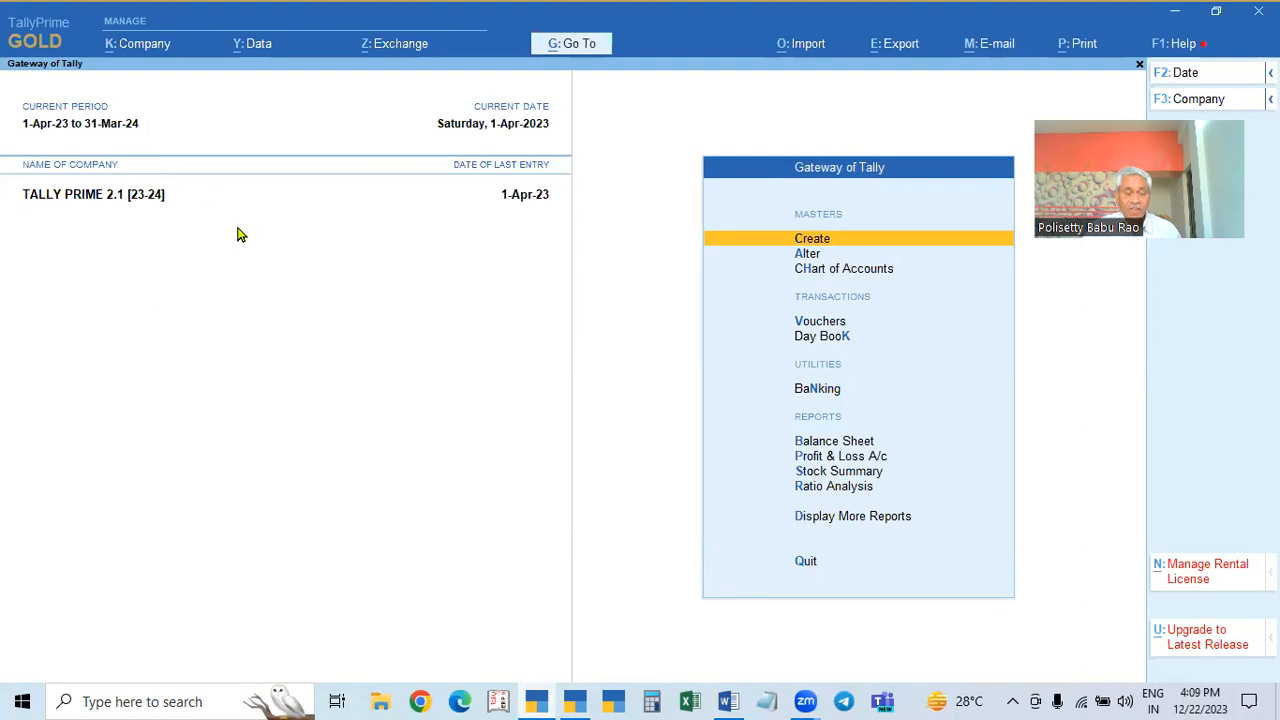
Step: Display the company list in TallyPrime 2.1 and in the 3+ window to compare the company ID numbers
key("alt")
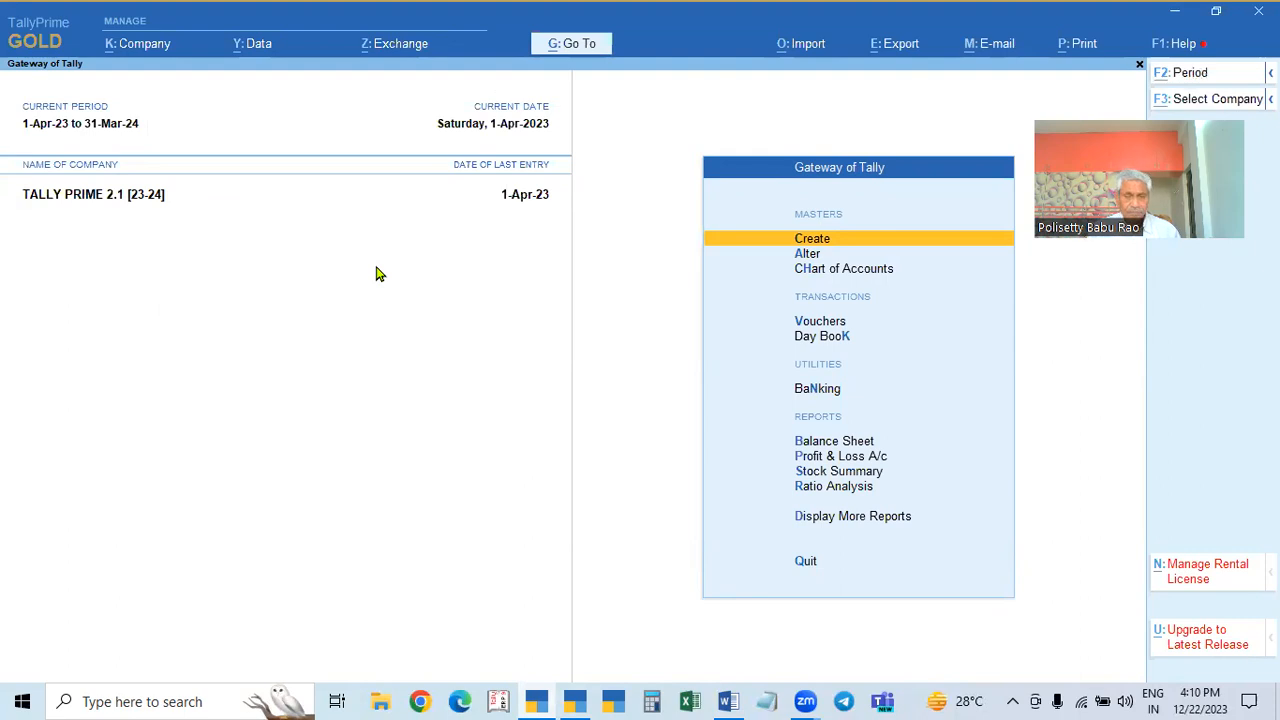
key("alt+F3")
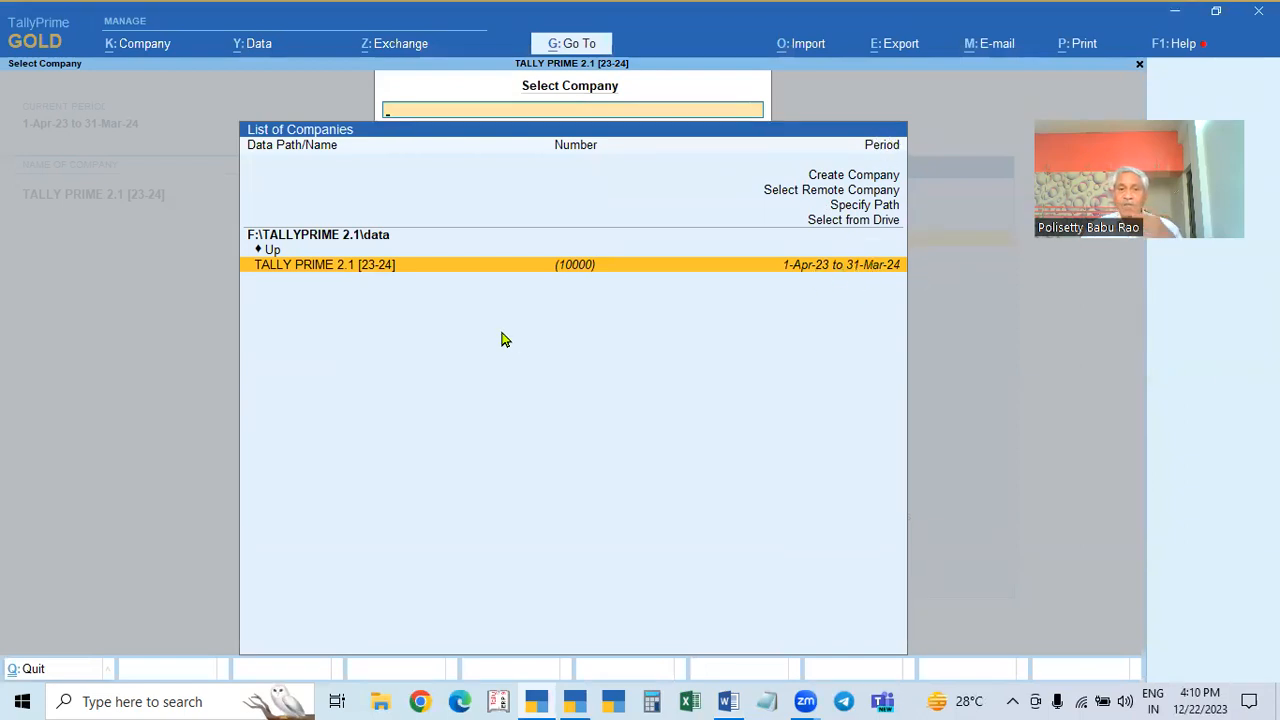
left_click(575, 266)
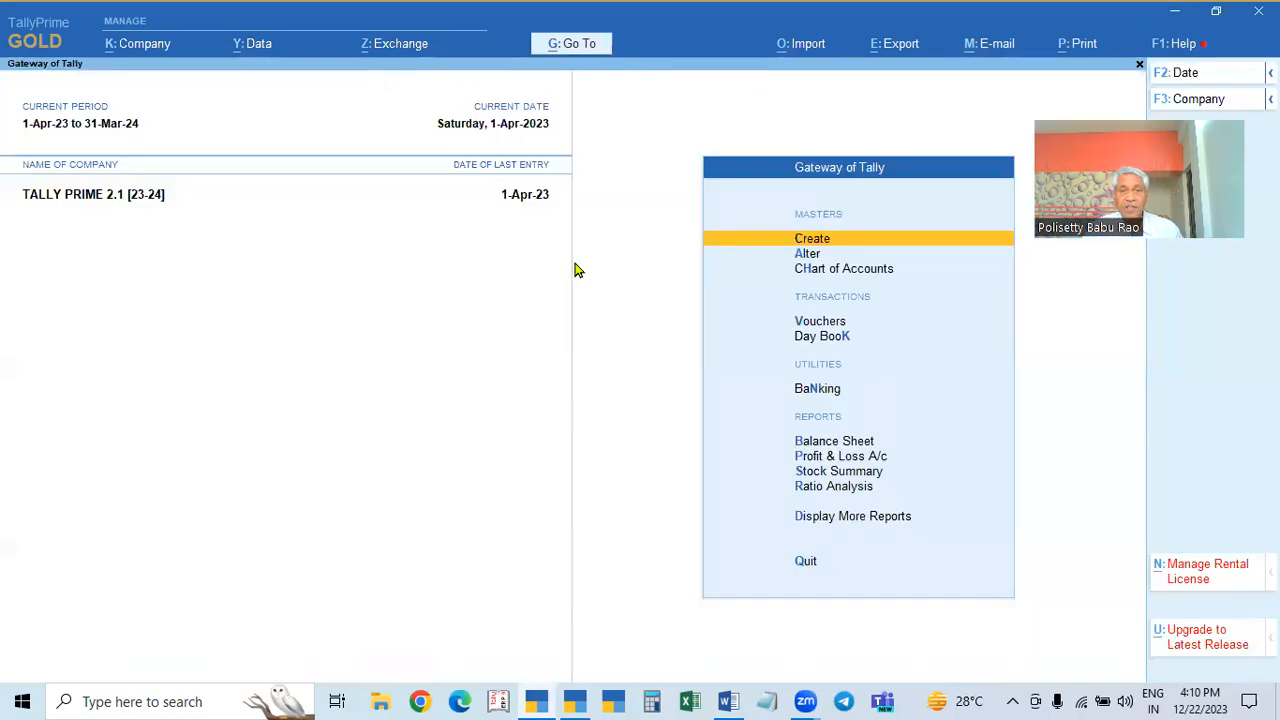
key("alt+F3")
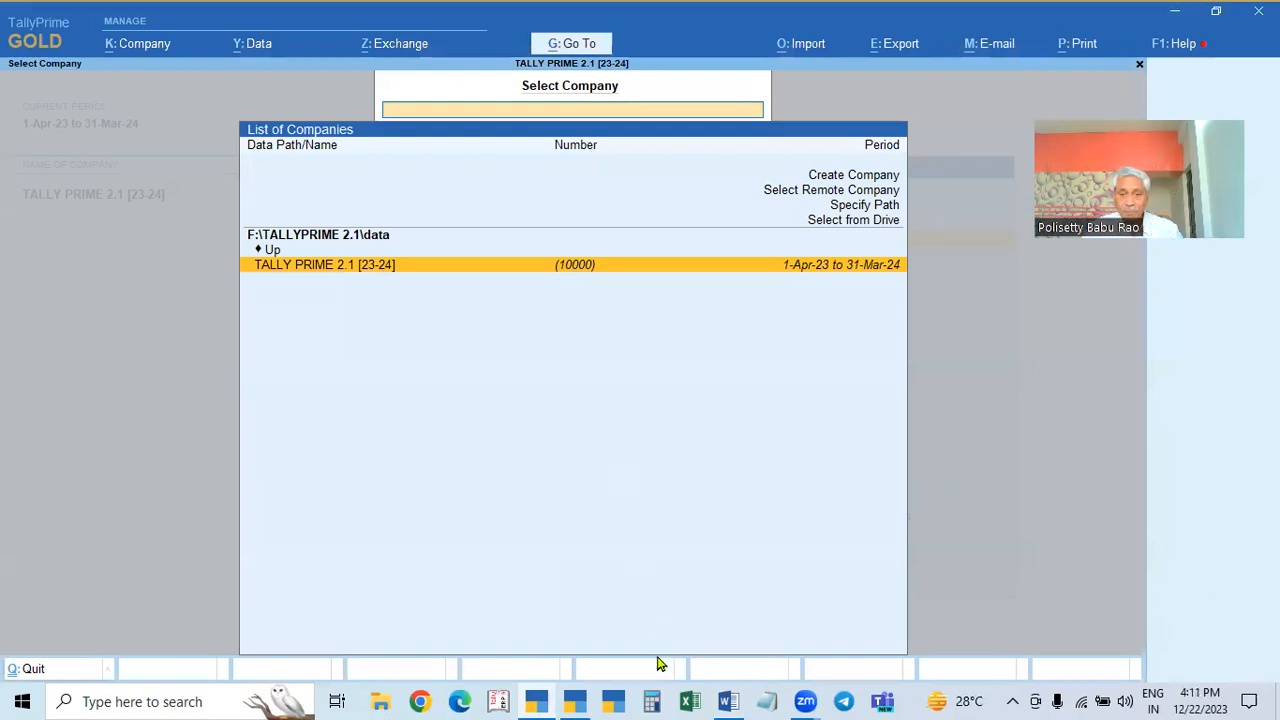
left_click(575, 700)
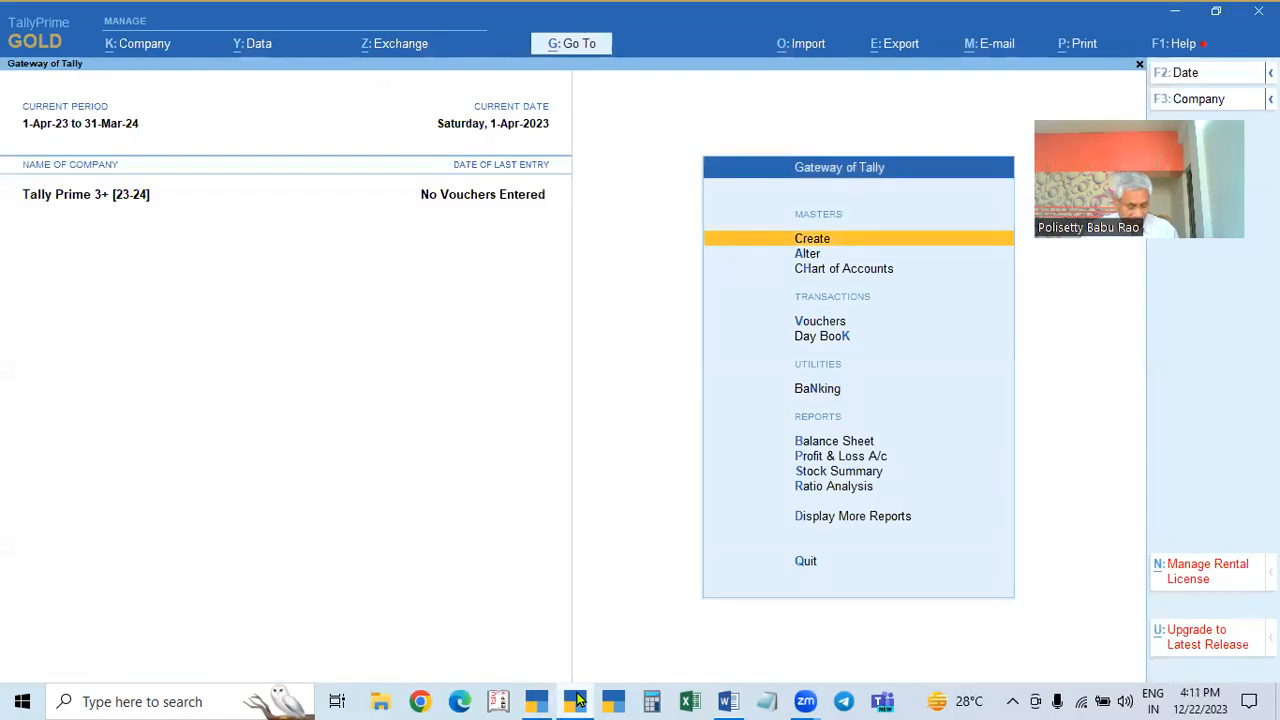
key("F3")
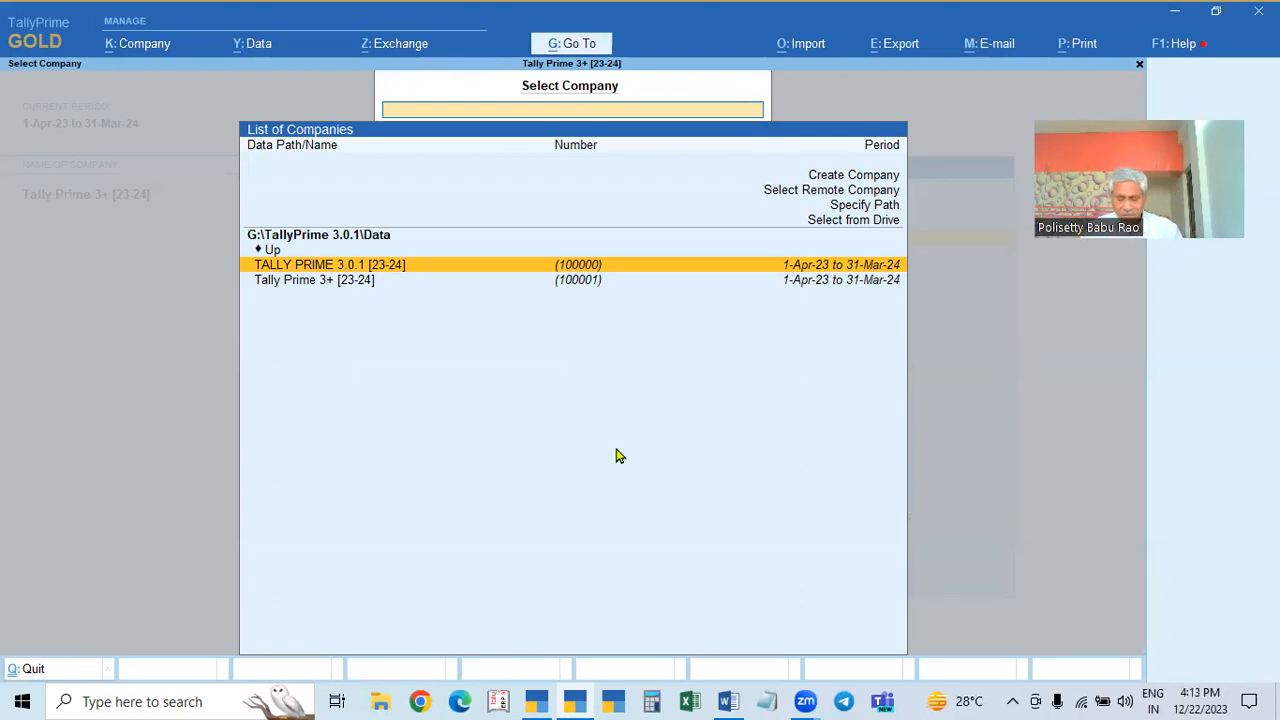
Step: Return to the Word document and select the company ID item, followed by the words "Maintain Multiple Registrations" in item 2
left_click(716, 699)
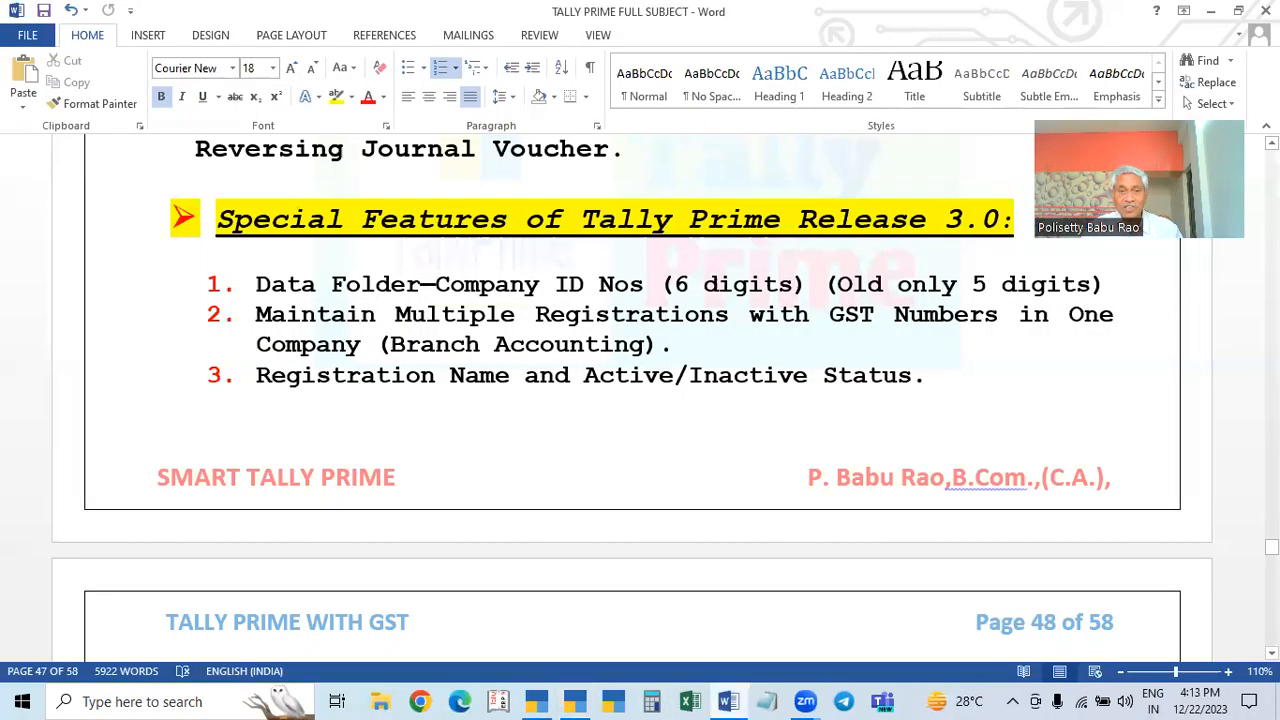
left_click_drag(255, 274, 1130, 287)
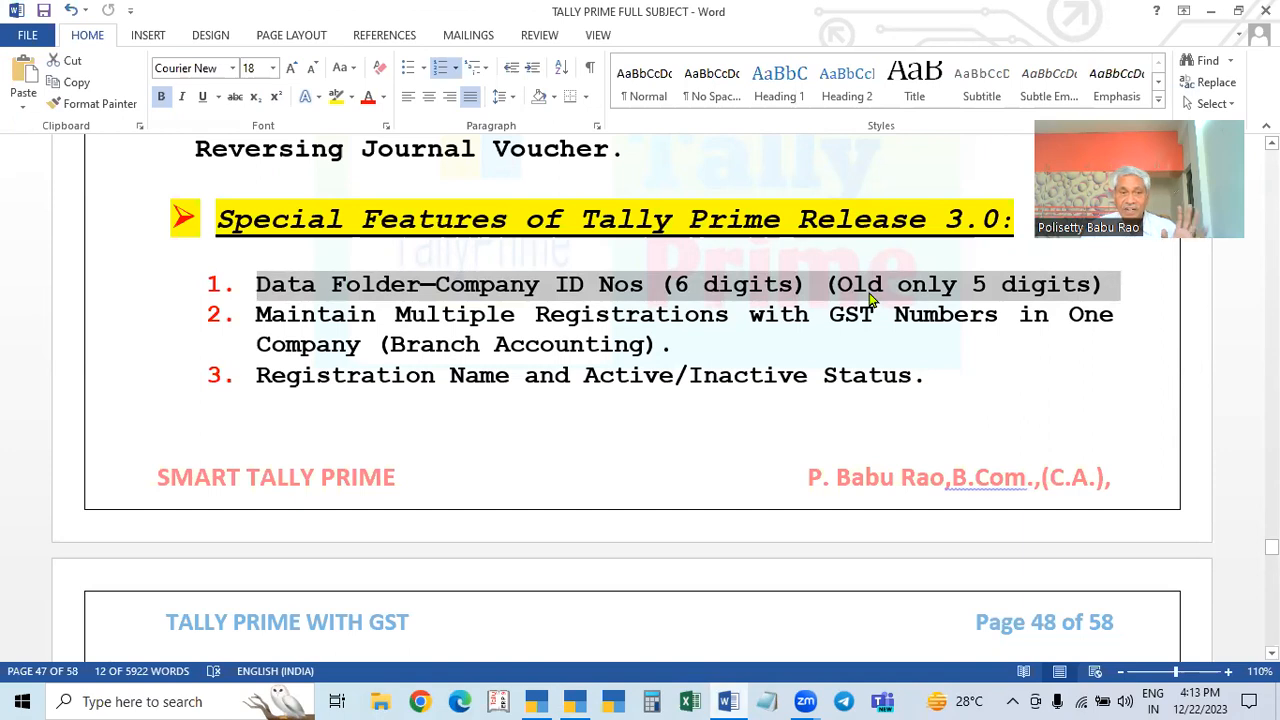
left_click_drag(250, 316, 750, 316)
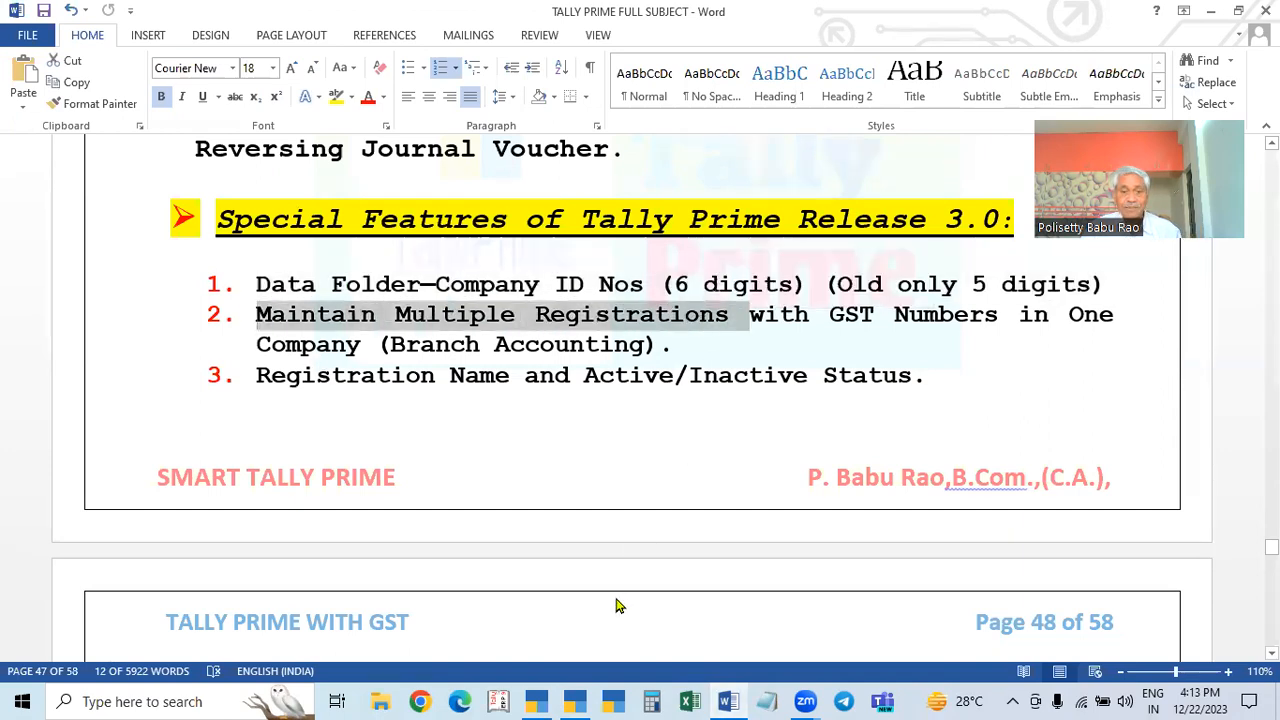
Step: Switch back to TallyPrime 2.1 and select the company TALLY PRIME 2.1 [23-24]
key("alt+Tab")
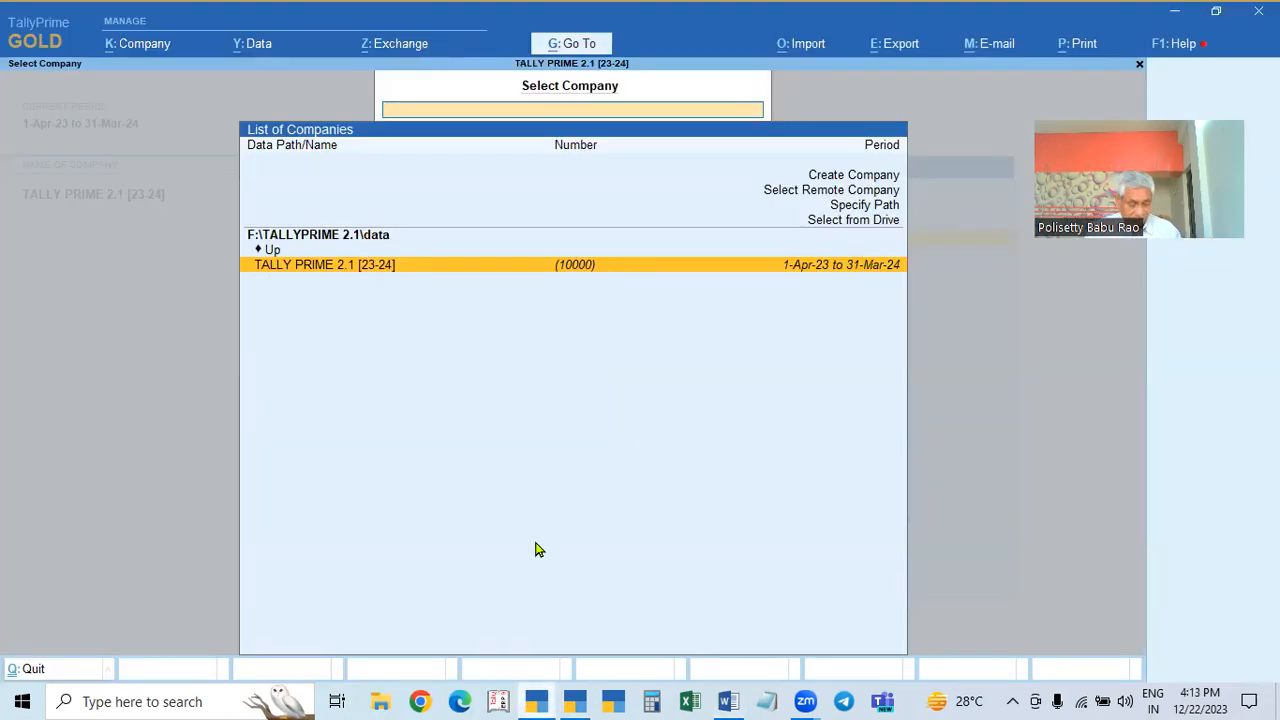
key("Return")
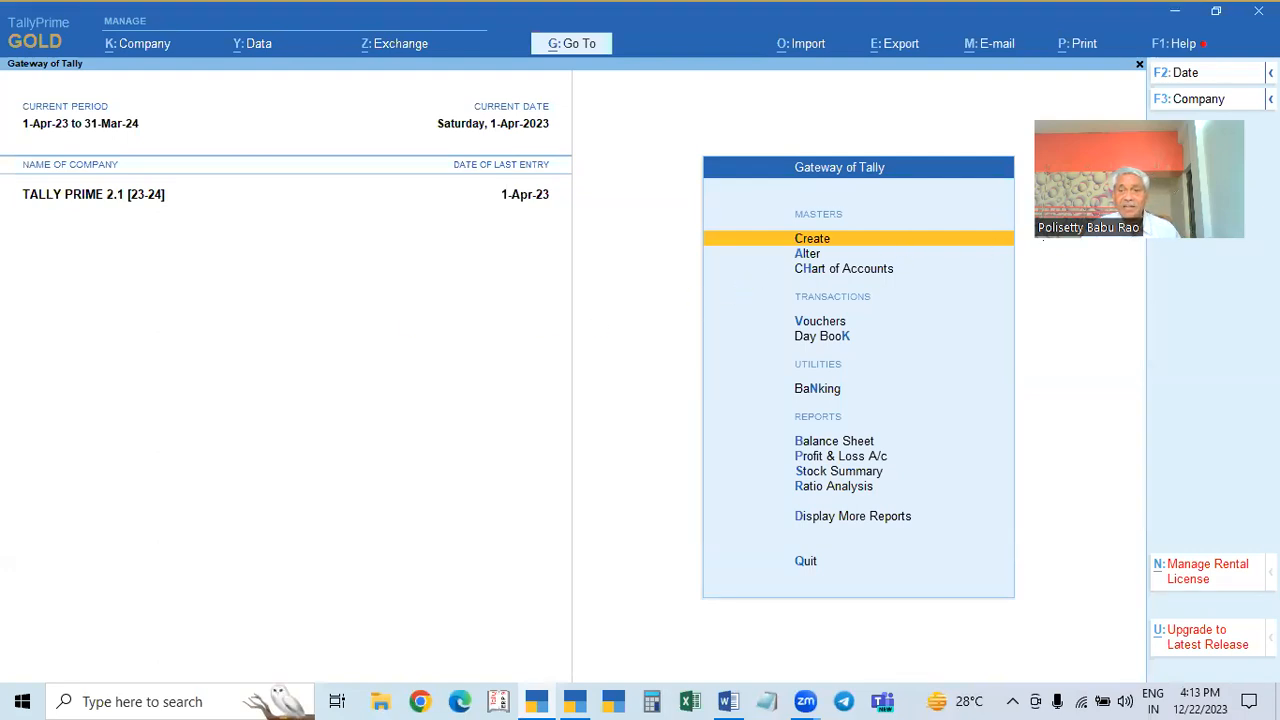
left_click_drag(1140, 165, 1204, 42)
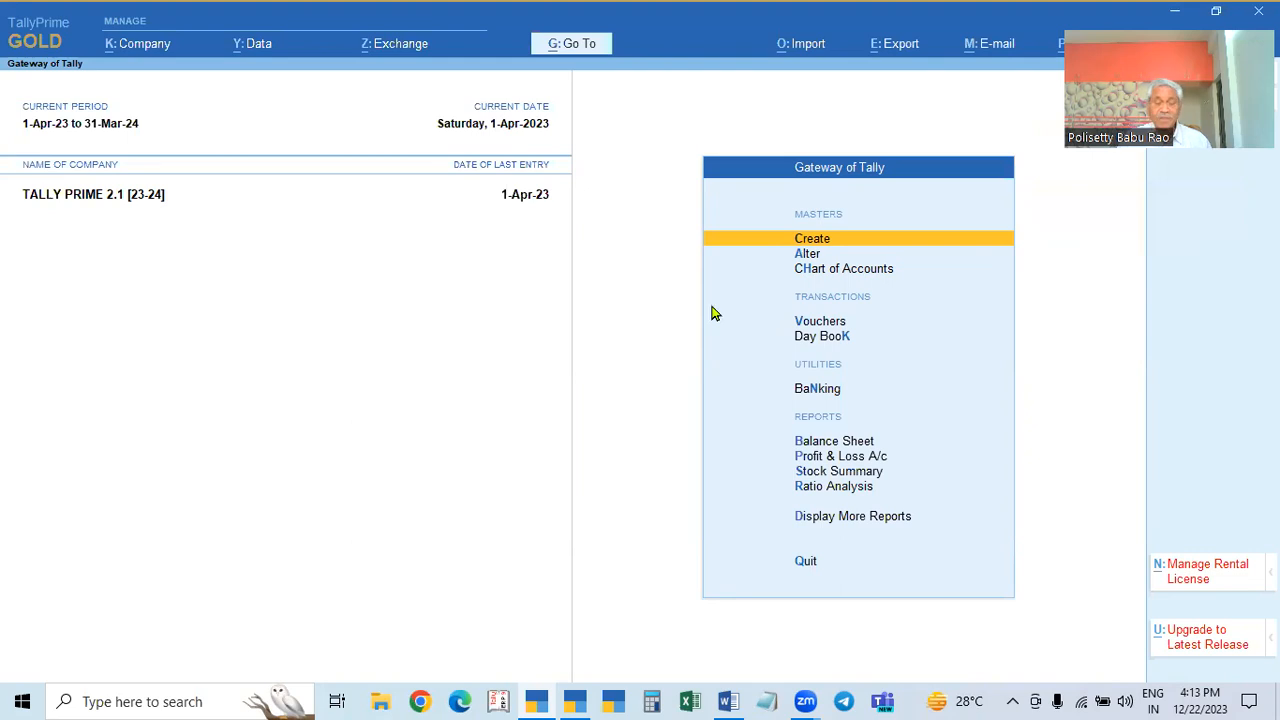
Step: Display the company features of TALLY PRIME 2.1 [23-24] and open its GST details with Goods and Services Tax enabled
key("F11")
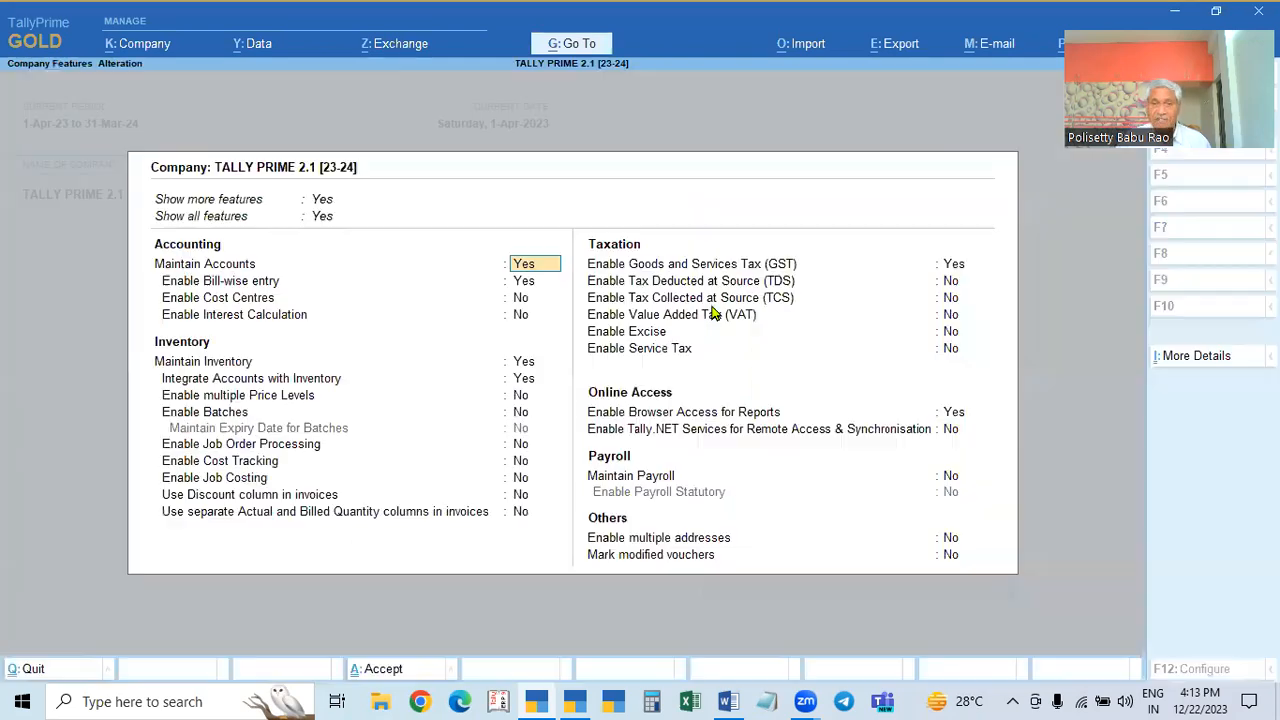
key("Escape")
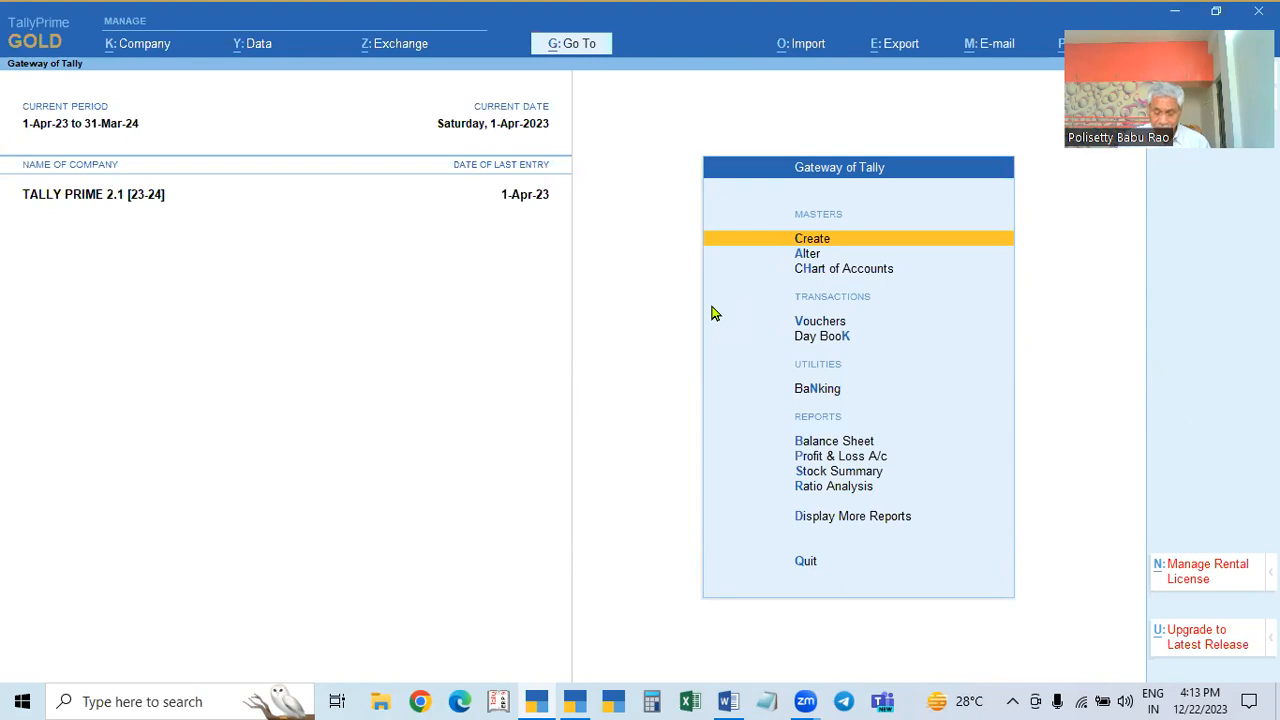
key("F11")
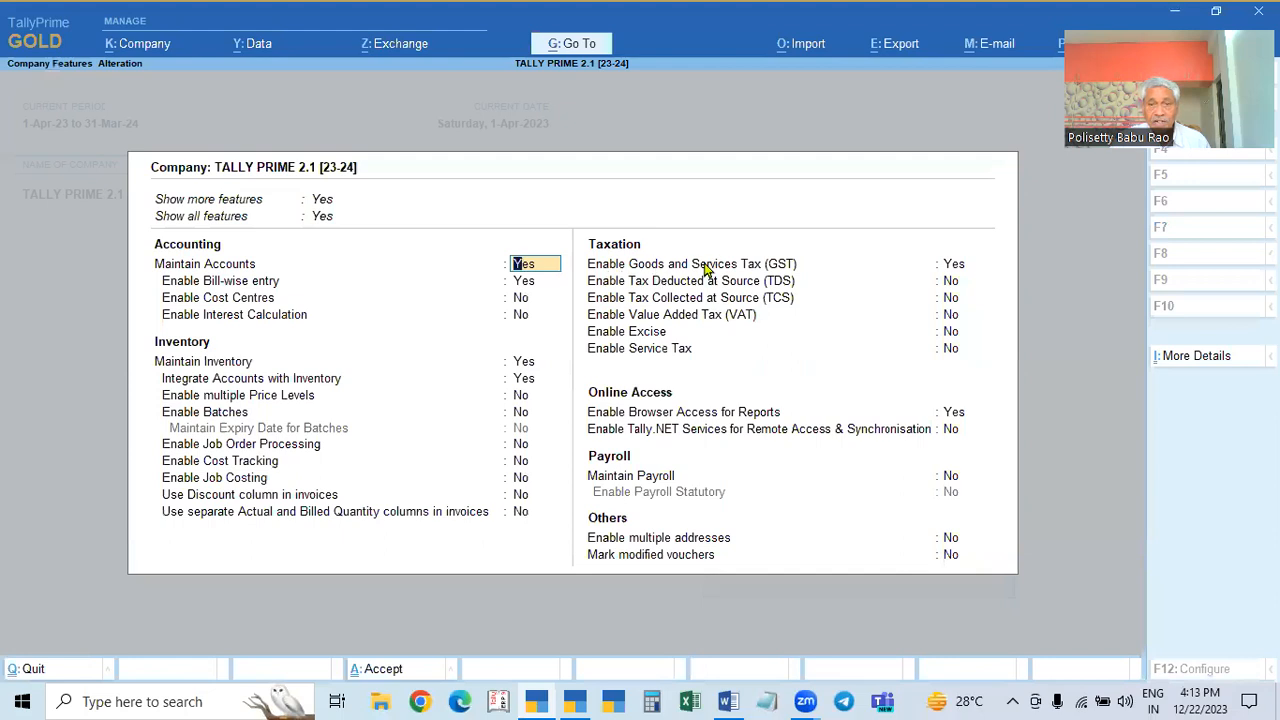
left_click(953, 264)
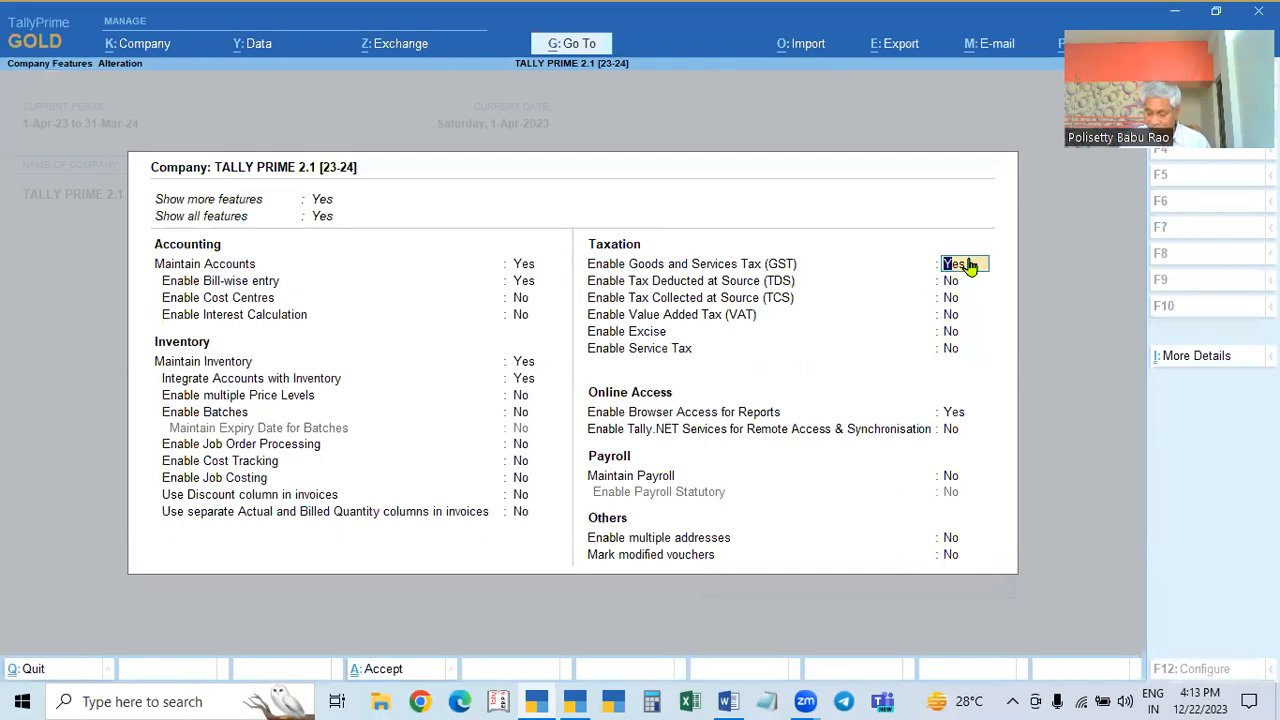
key("Return")
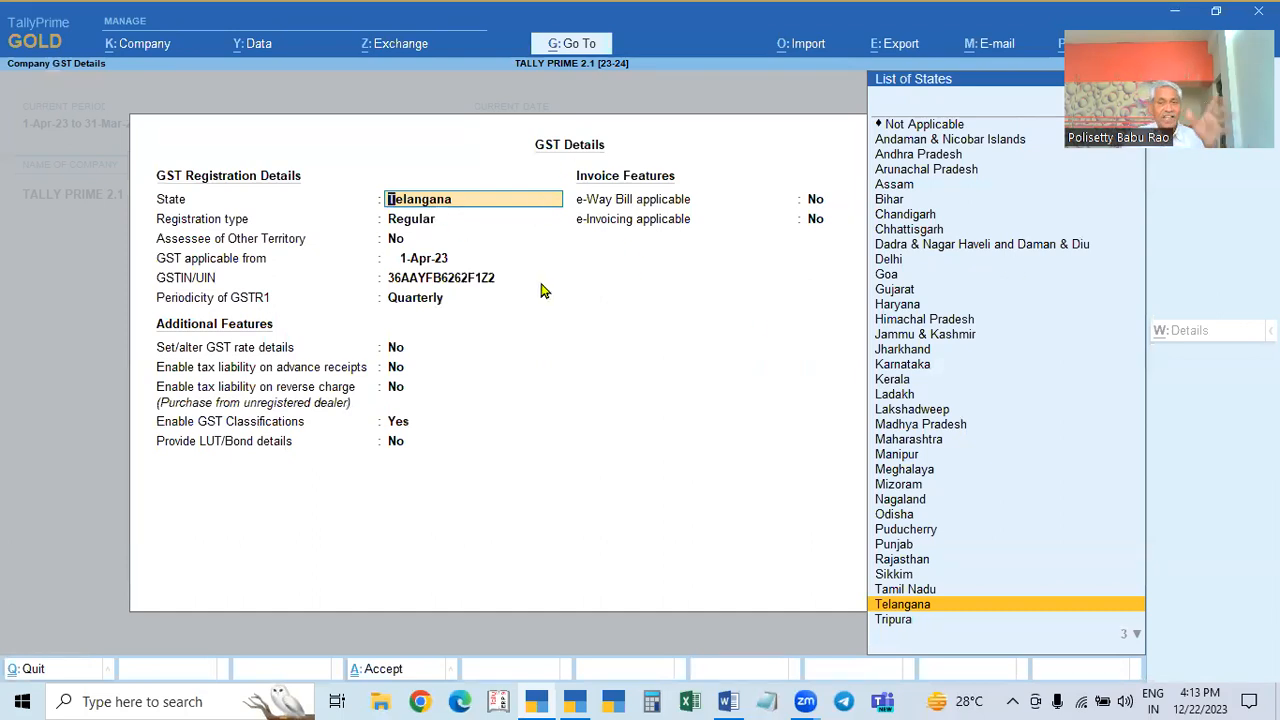
Step: Keep Telangana as the state and Regular as the registration type, and set the periodicity of GSTR1 to Monthly
key("Return")
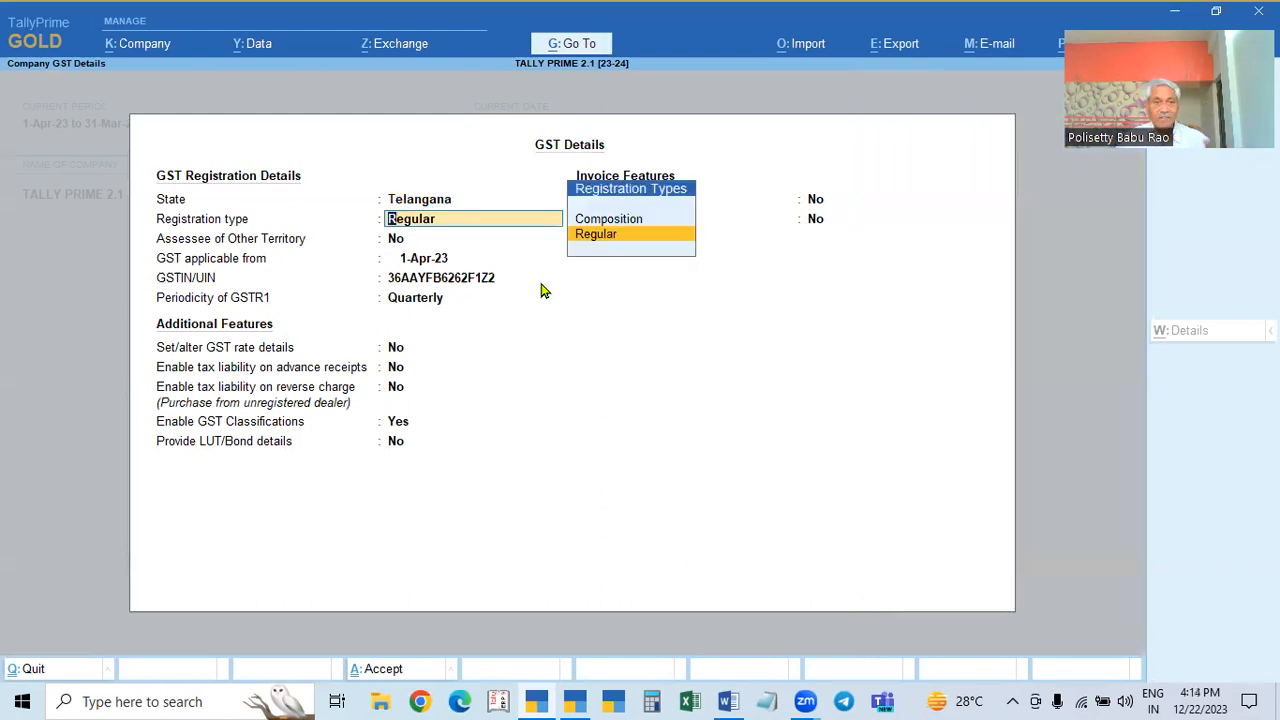
left_click(595, 237)
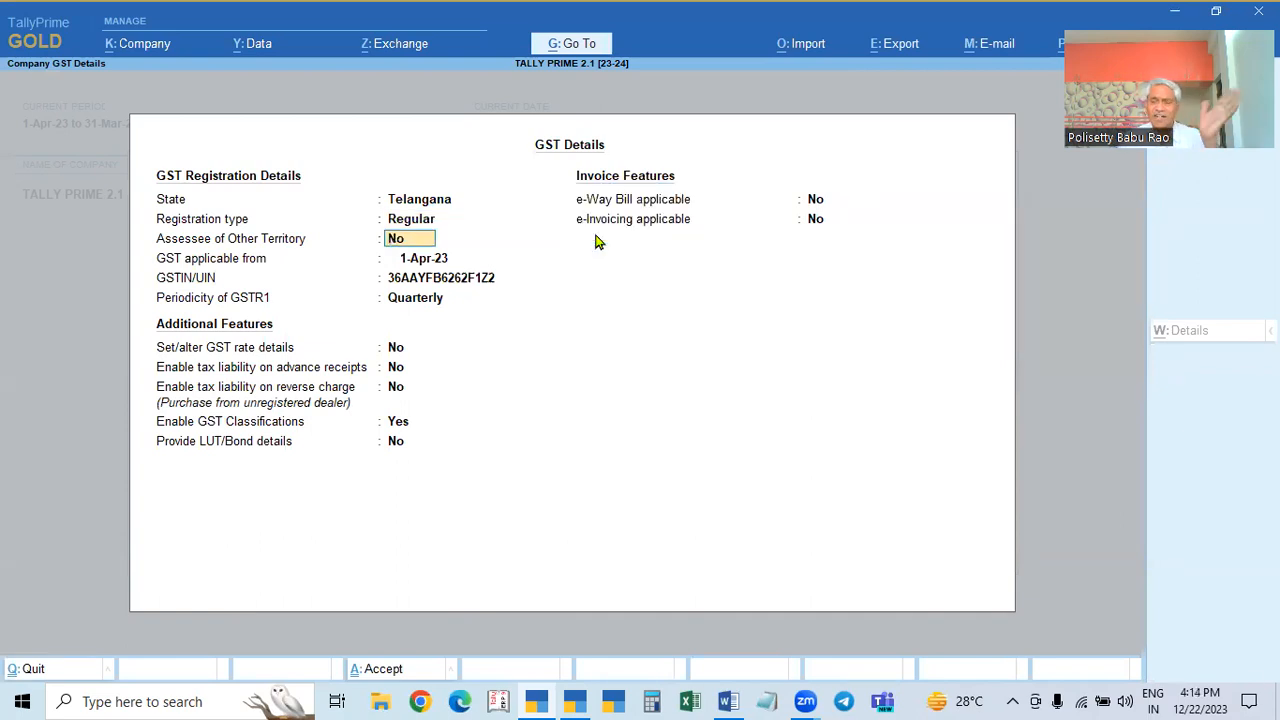
key("Return")
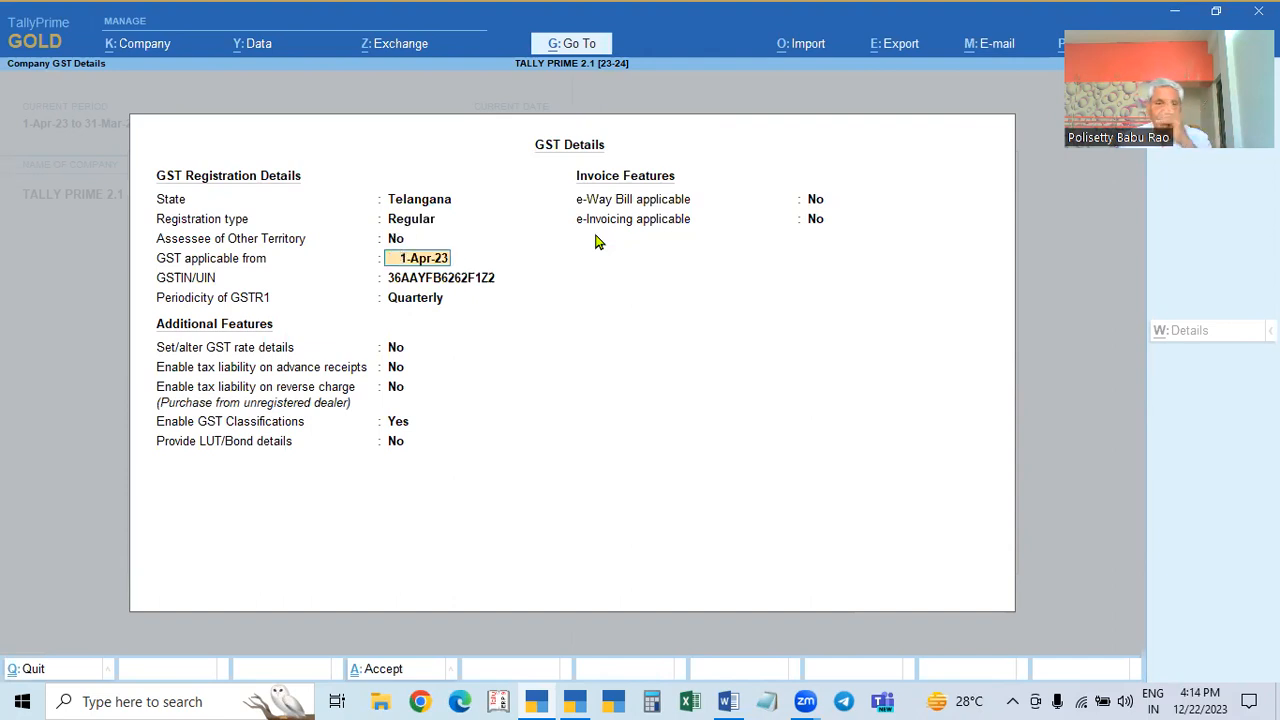
key("Return")
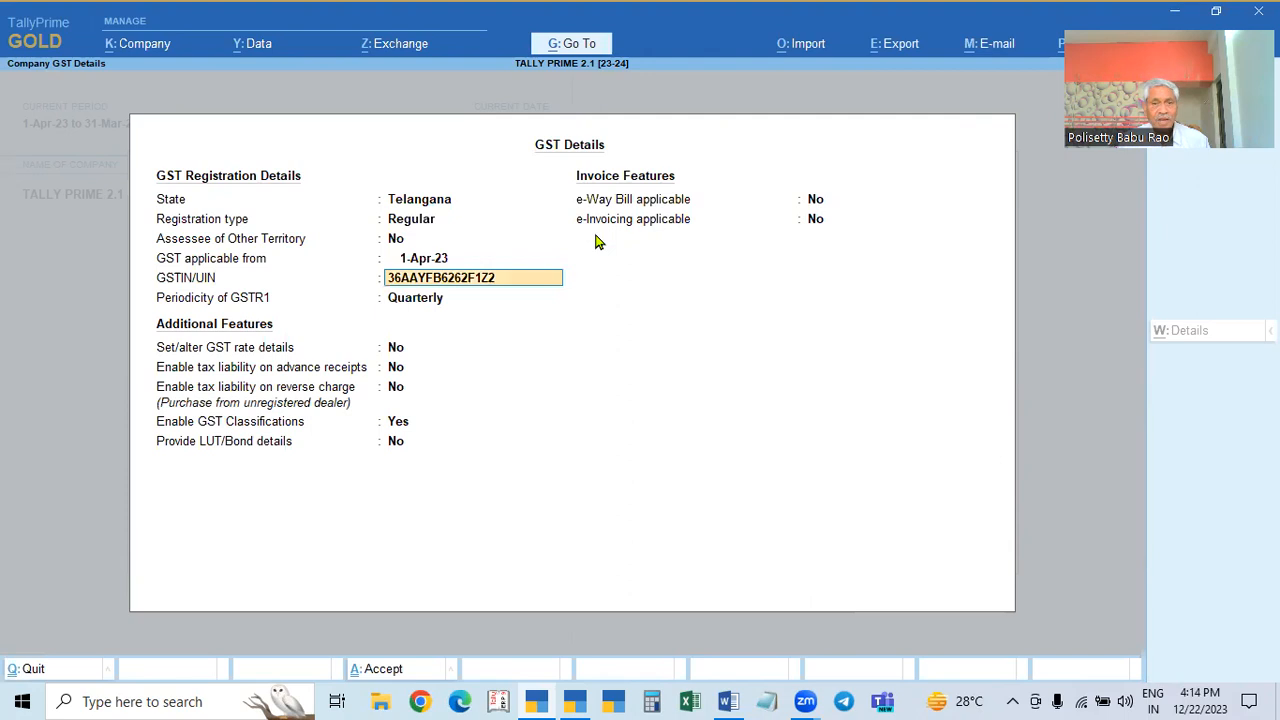
key("Return")
key("Up")
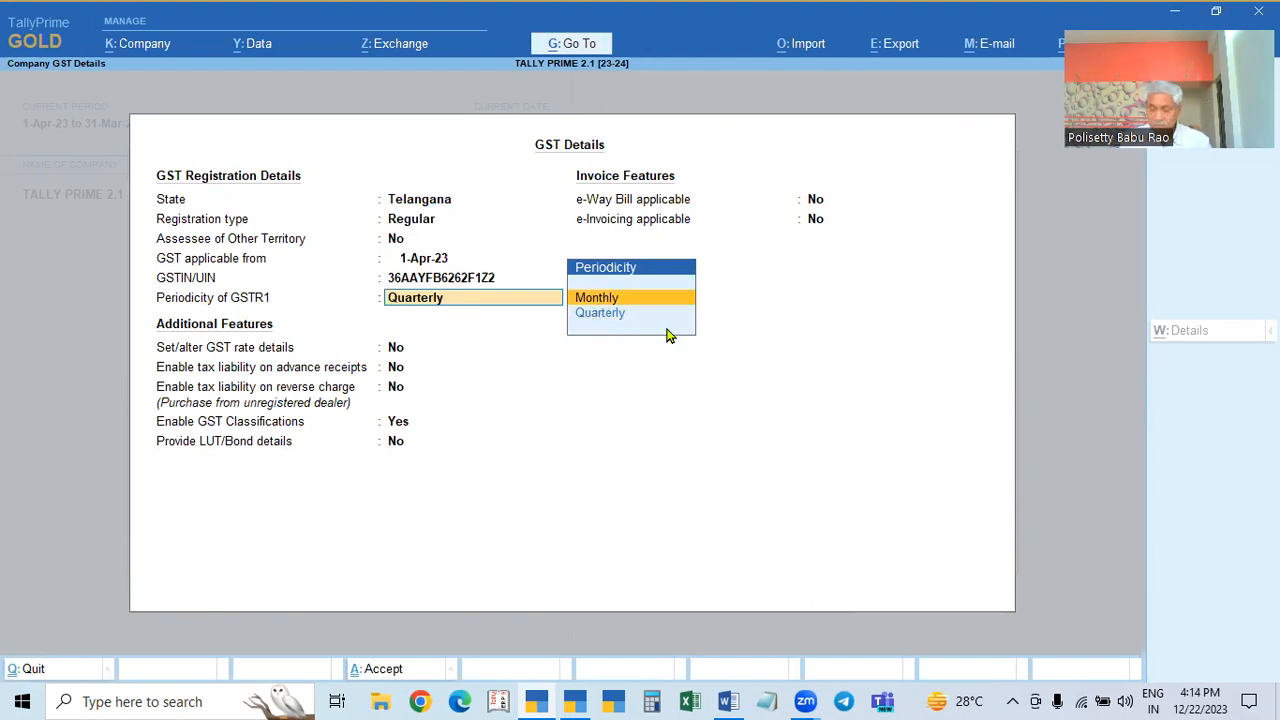
key("Return")
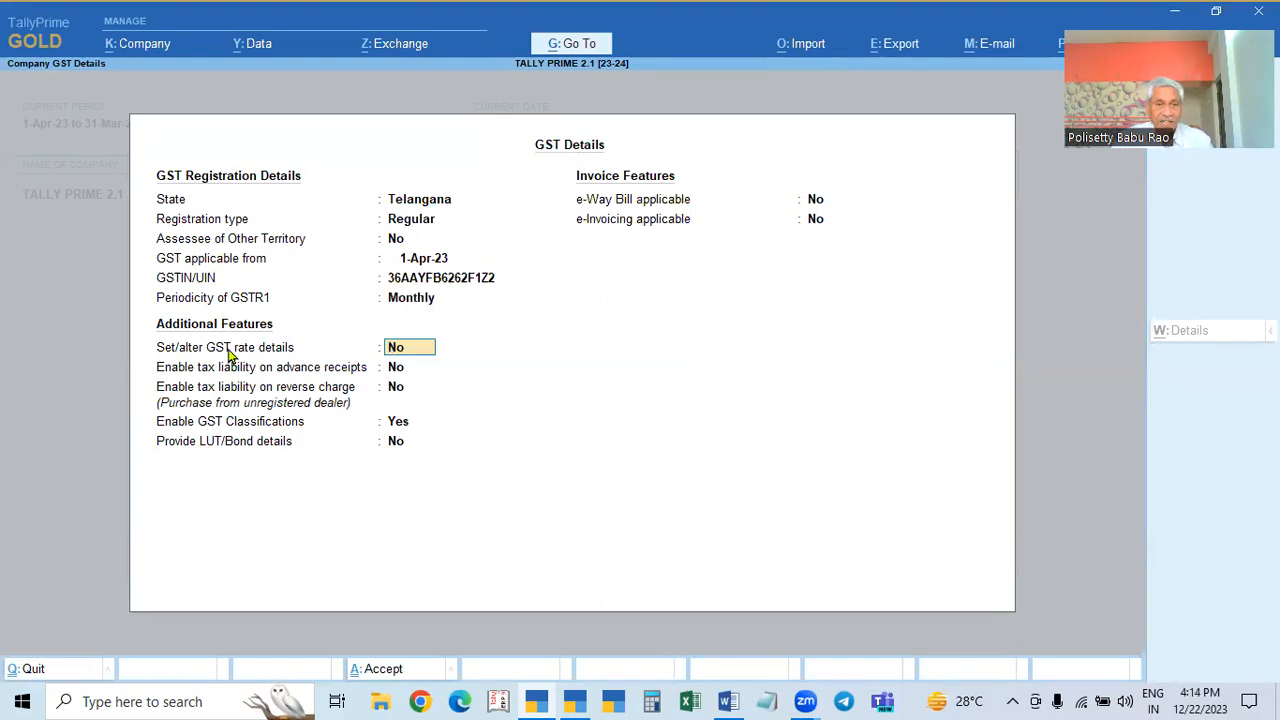
Step: Enable Set/alter GST rate details and set the company's taxability to Nil Rated, applicable from 1-Apr-23
type("Y")
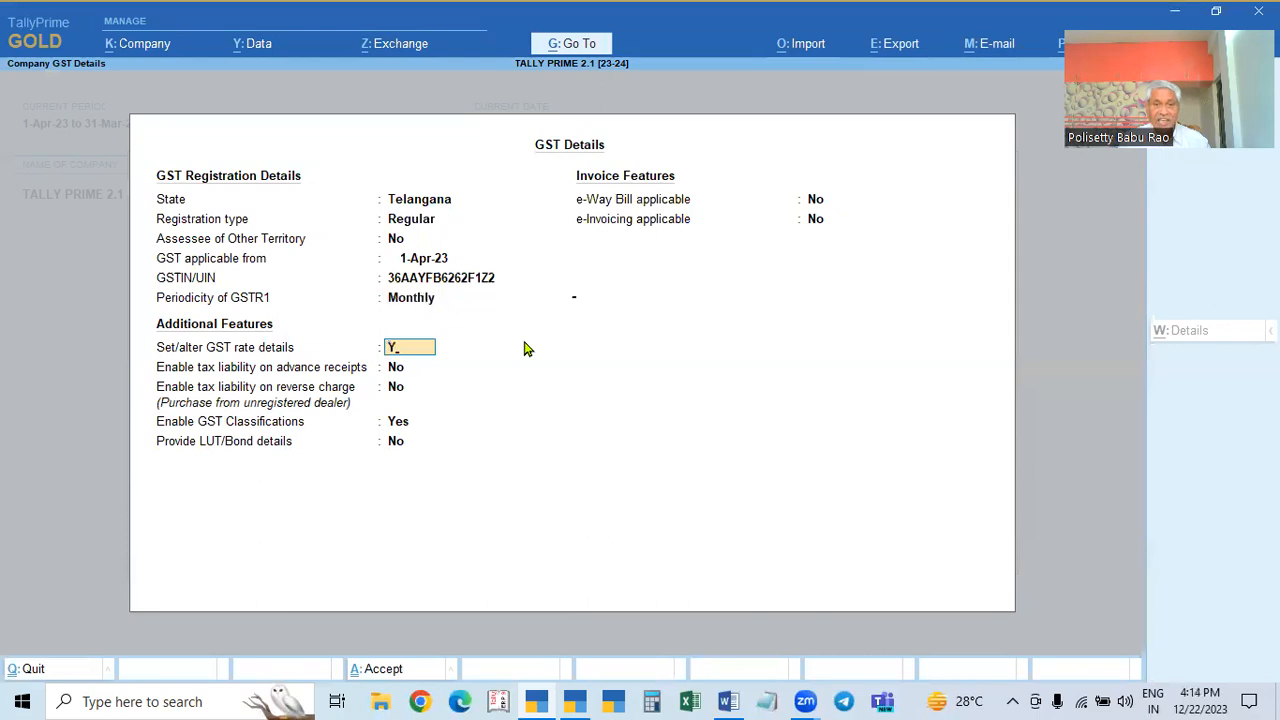
key("Return")
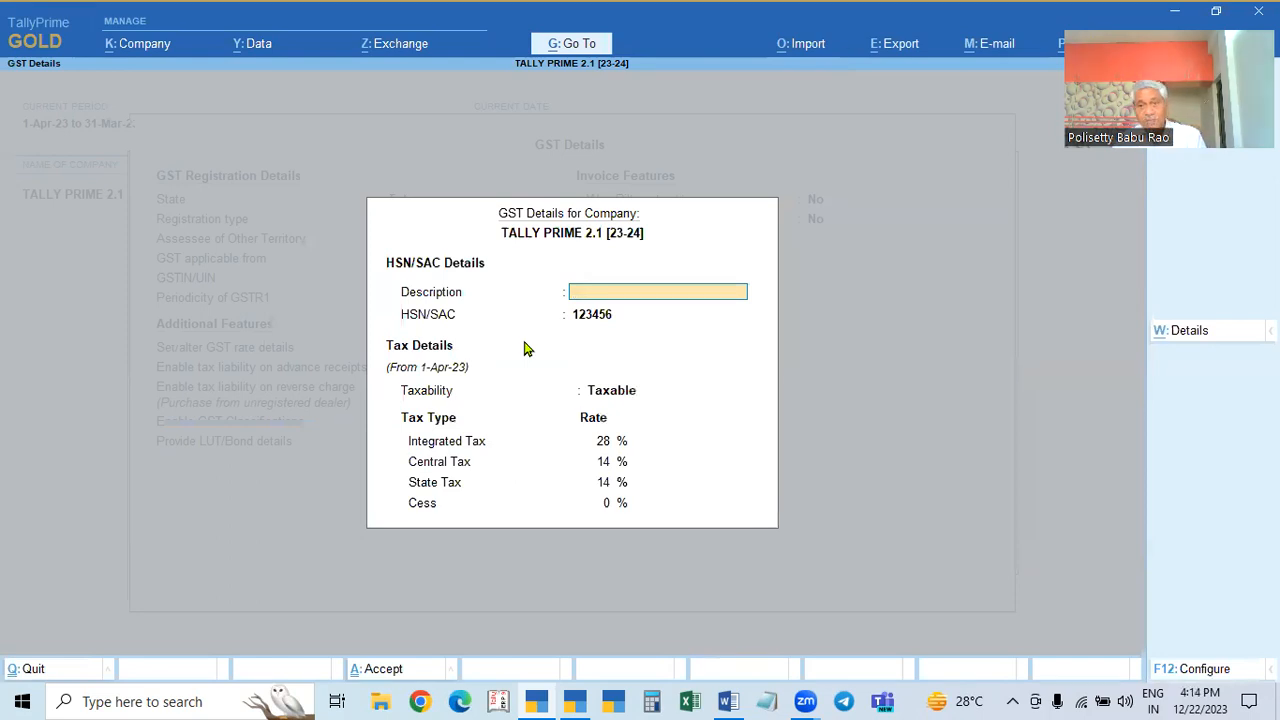
left_click(590, 316)
key("BackSpace")
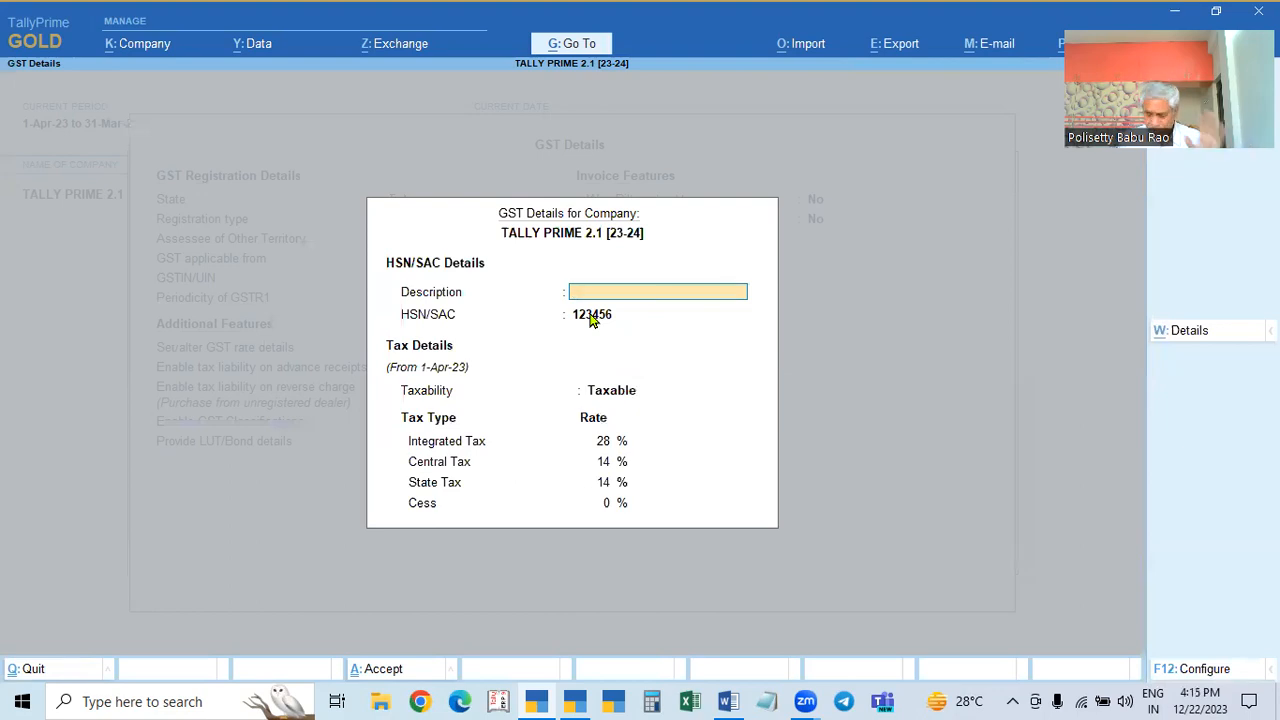
key("Return")
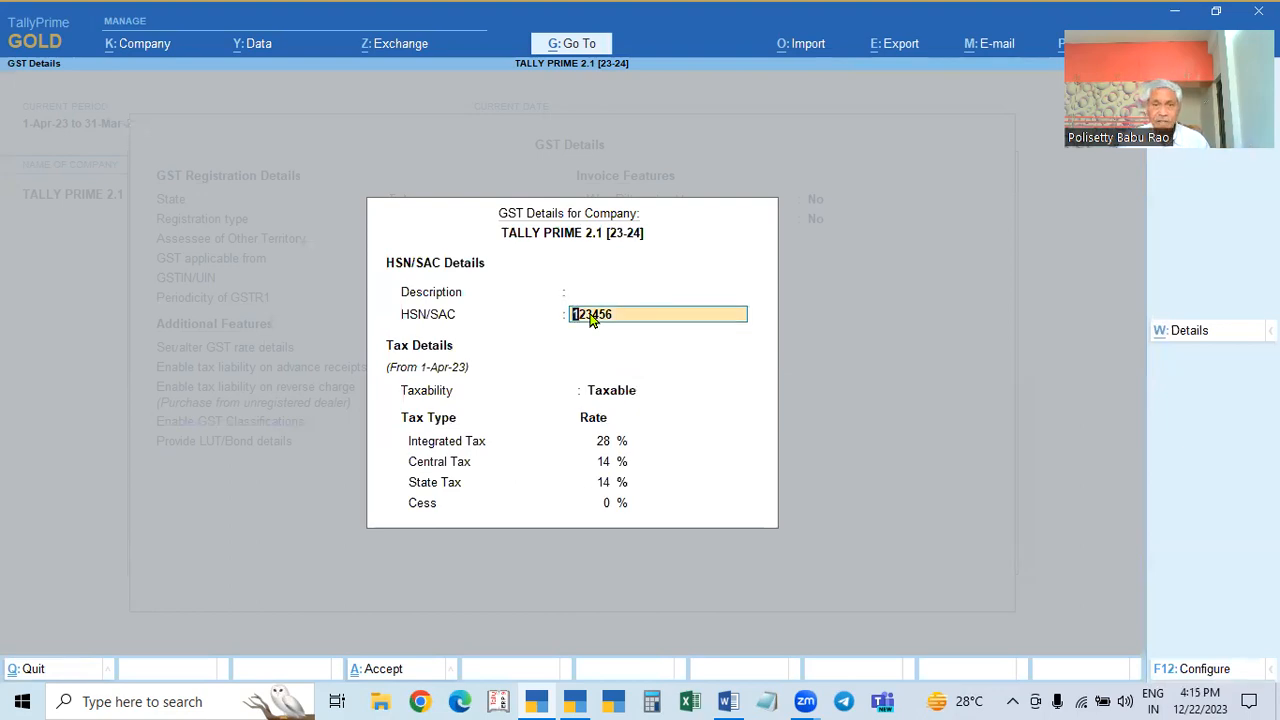
key("Return")
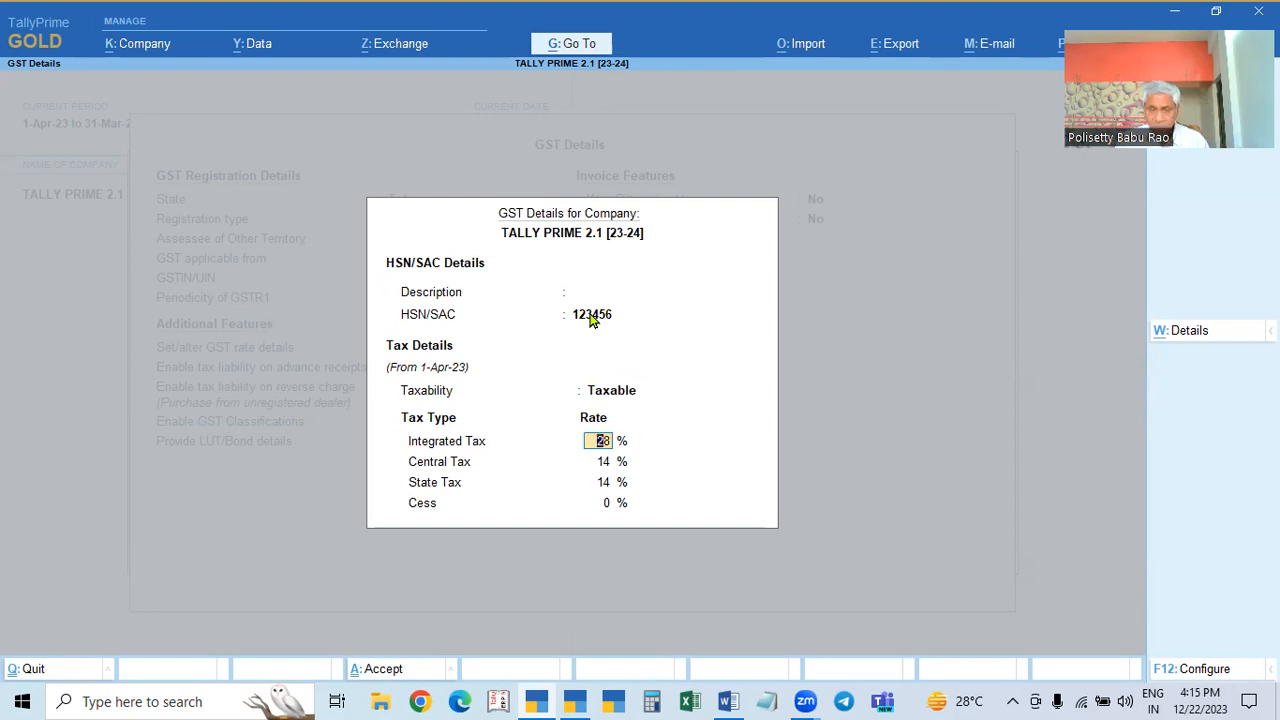
key("BackSpace")
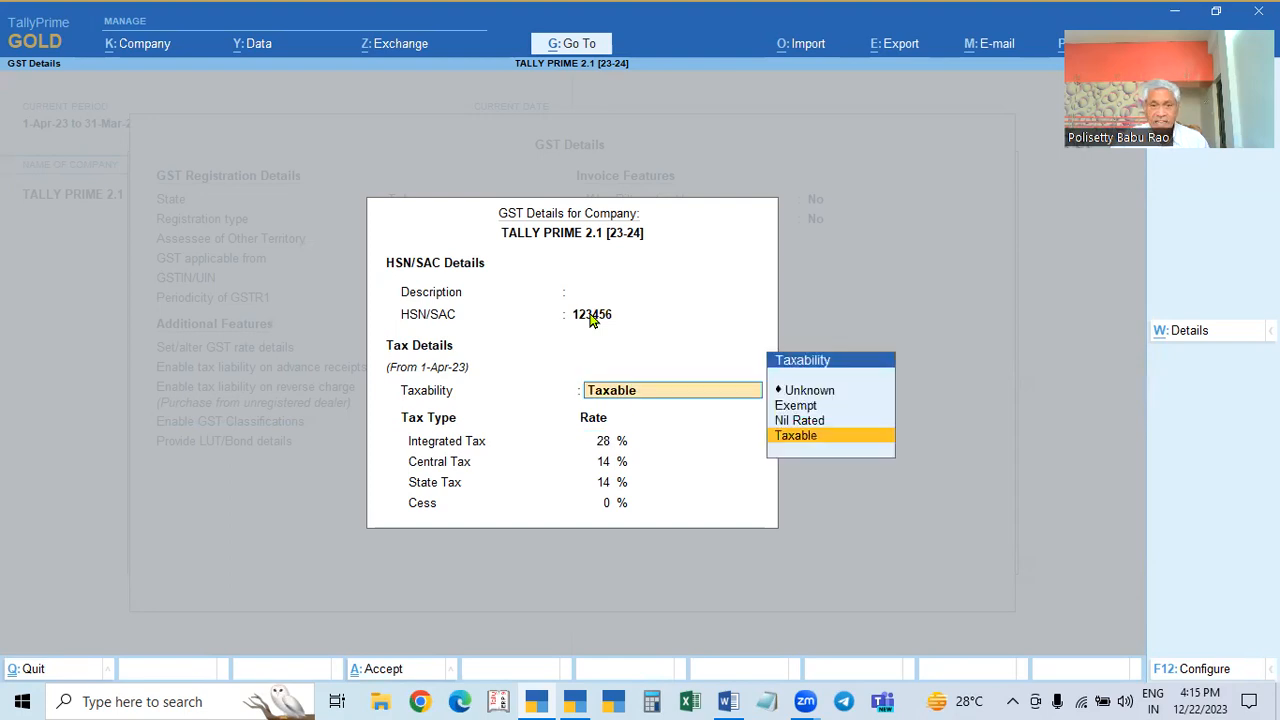
left_click(797, 422)
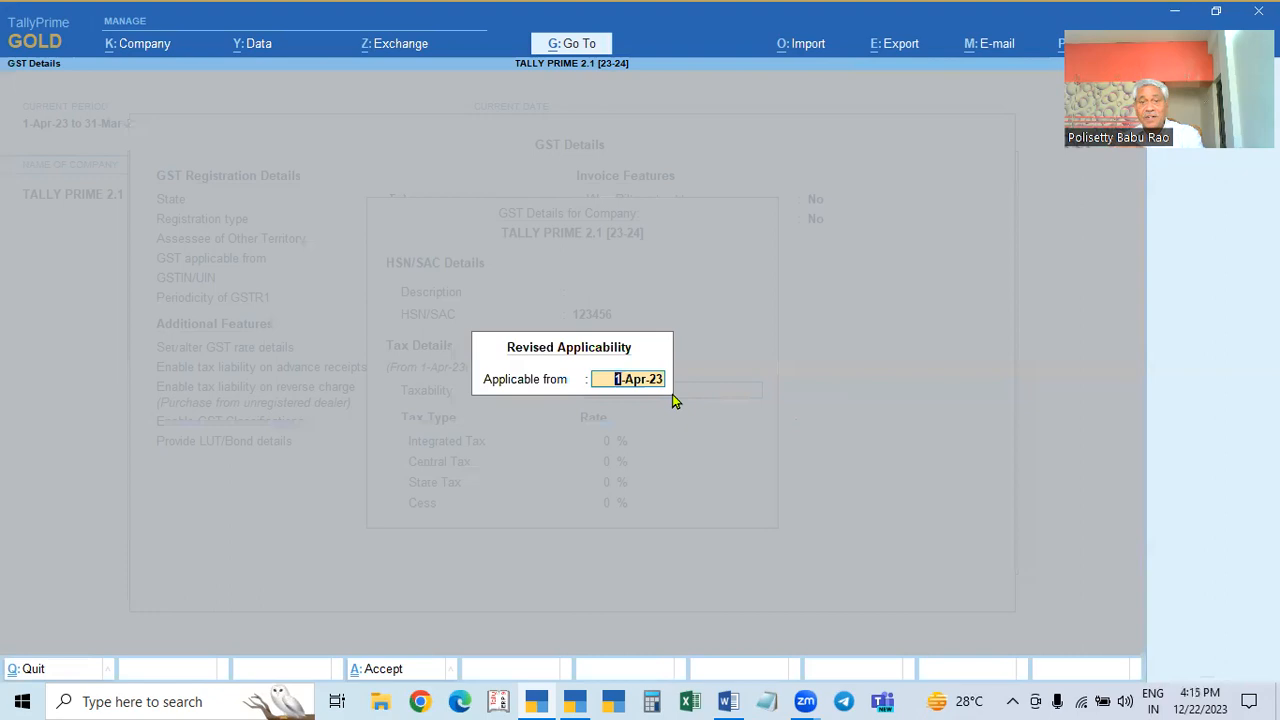
key("Return")
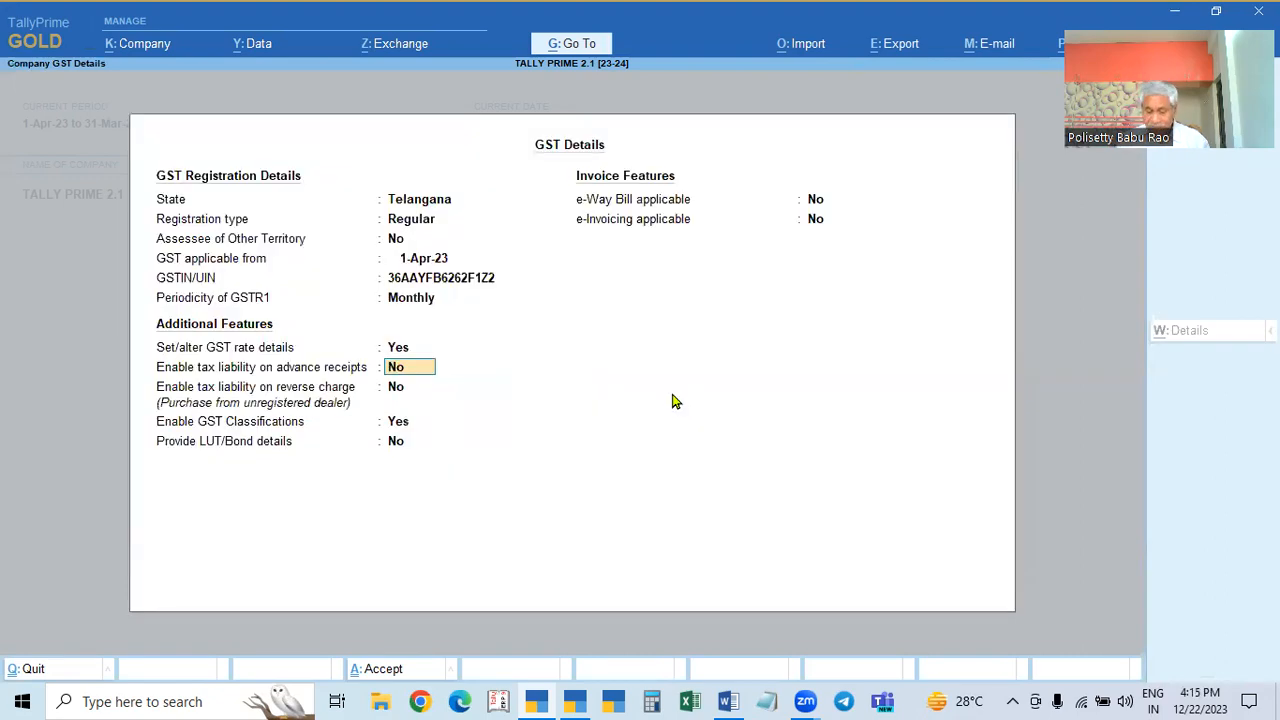
Step: Reopen the company's GST rate details and compare the Exempt and Nil Rated taxability options
key("Up")
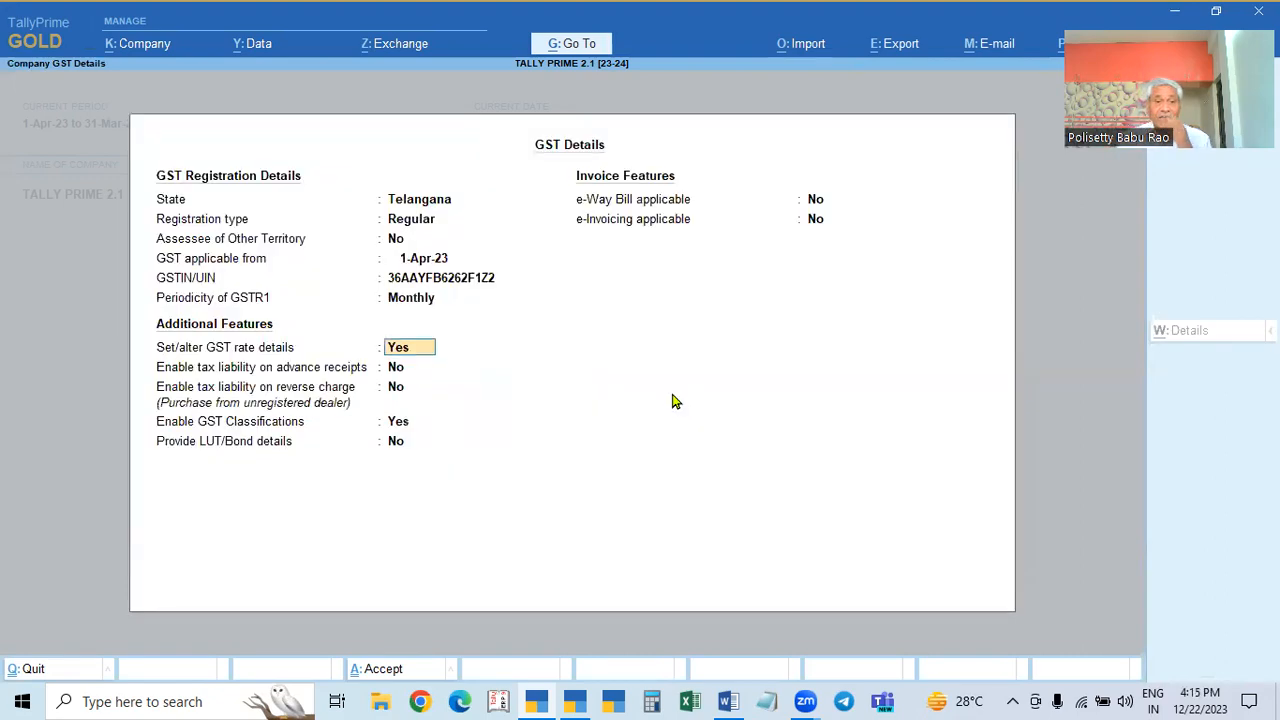
key("Return")
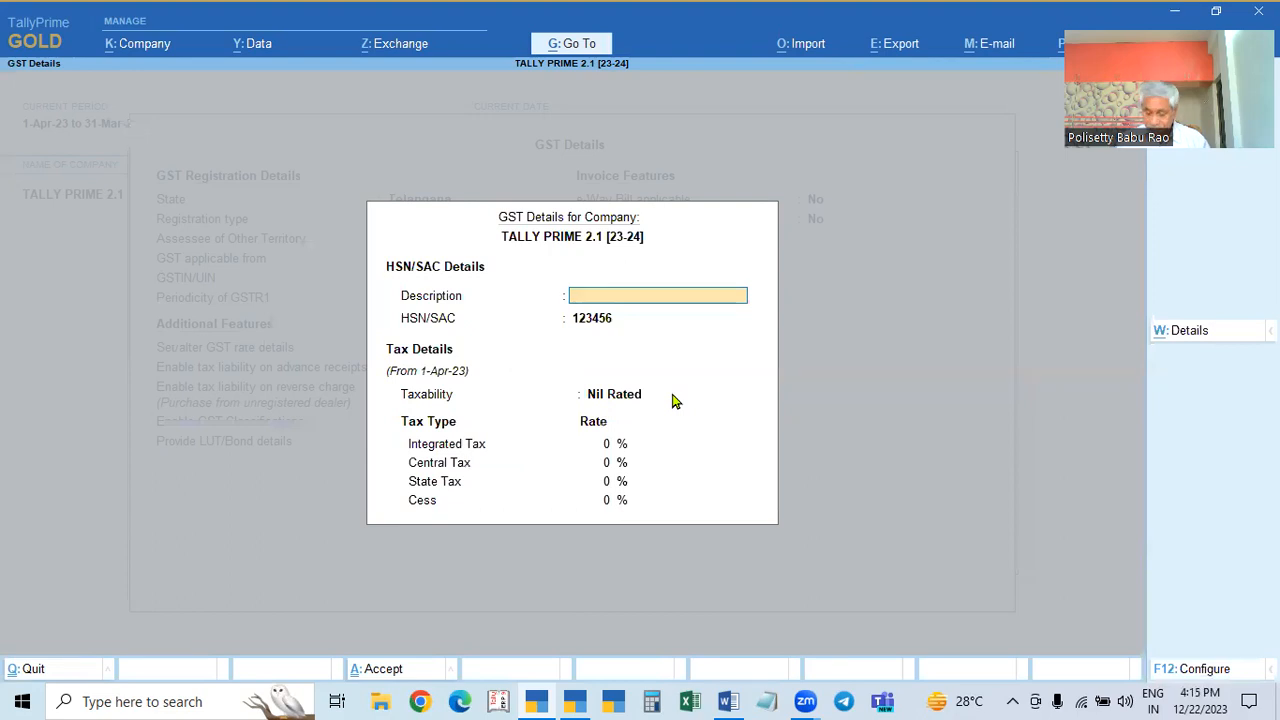
key("Return")
key("Return")
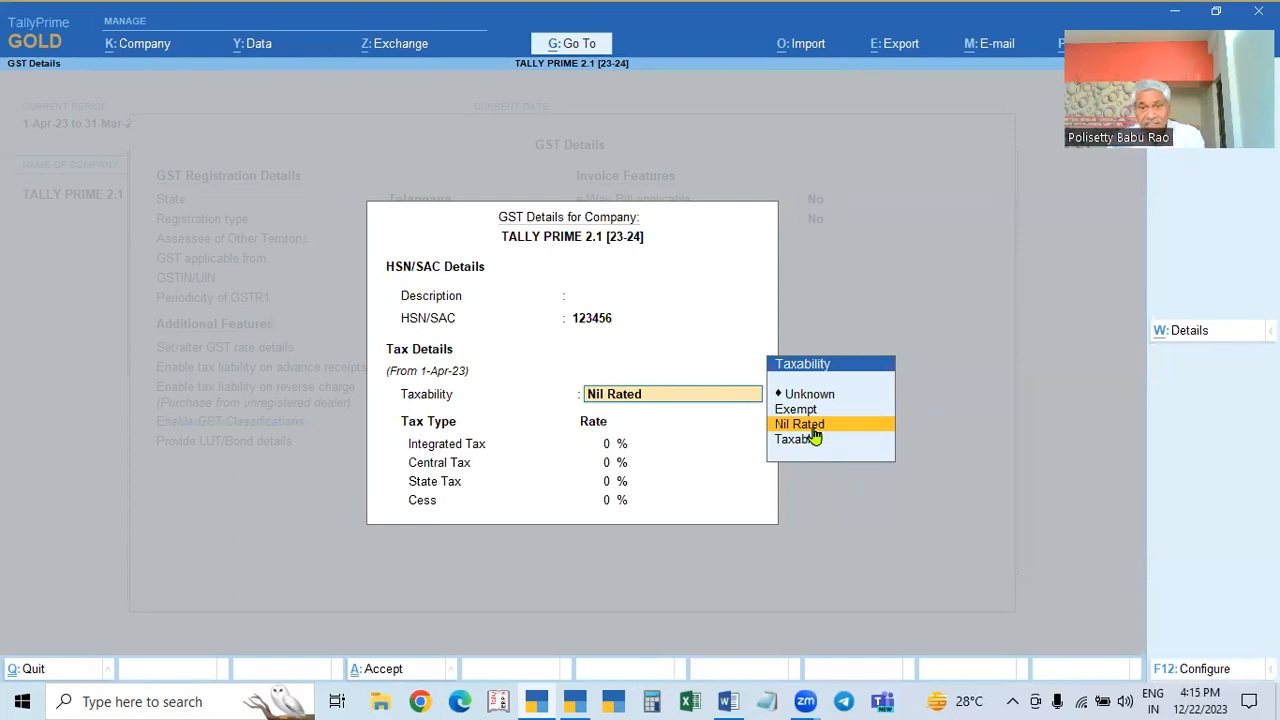
key("Up")
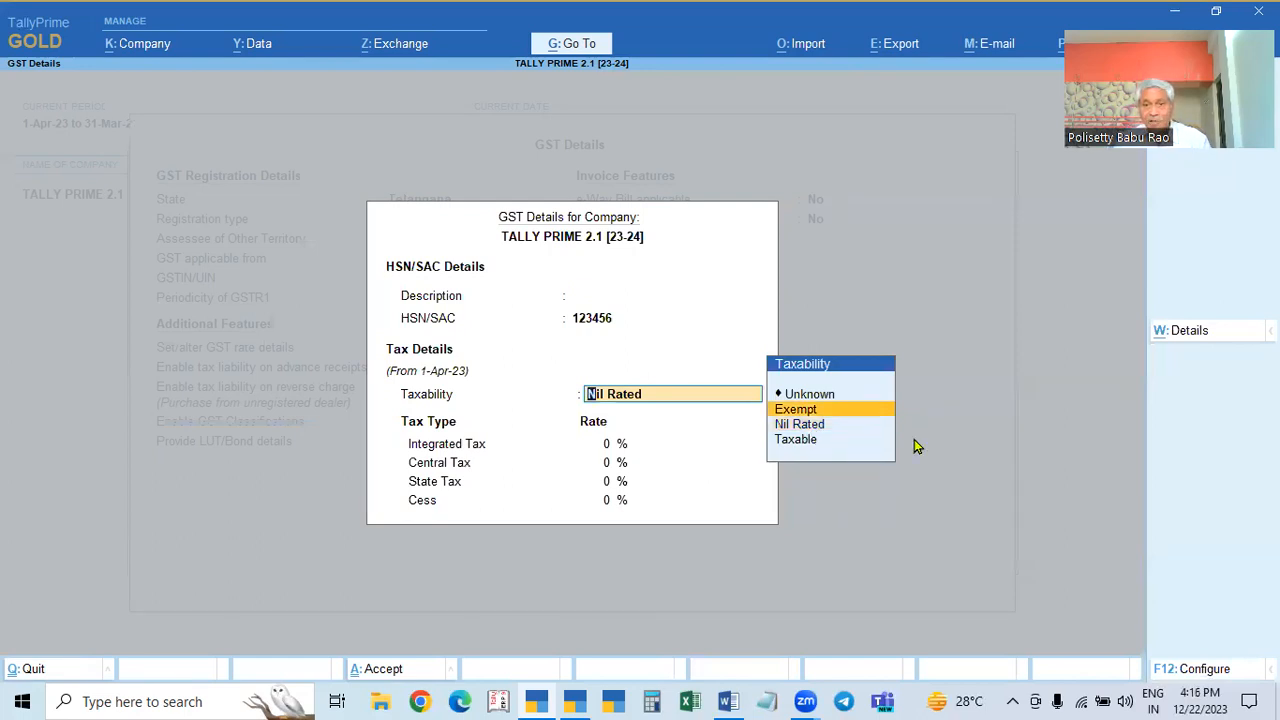
key("Down")
key("Up")
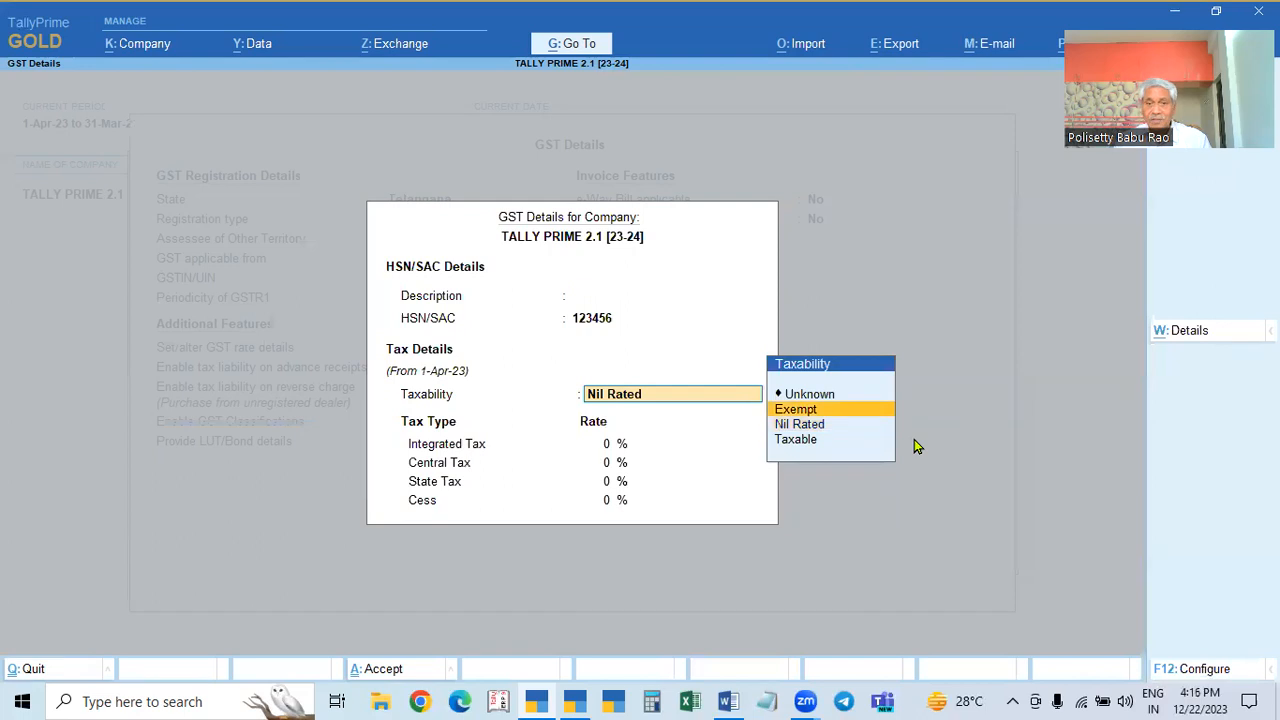
key("Down")
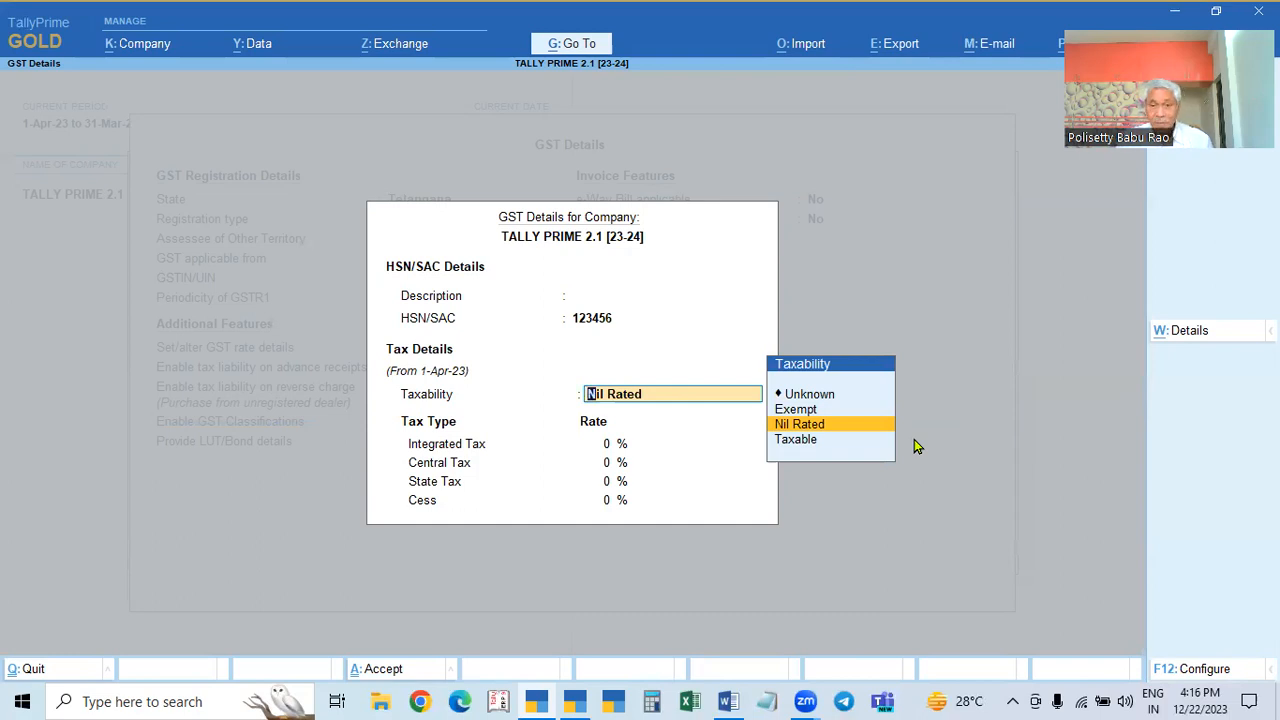
key("Up")
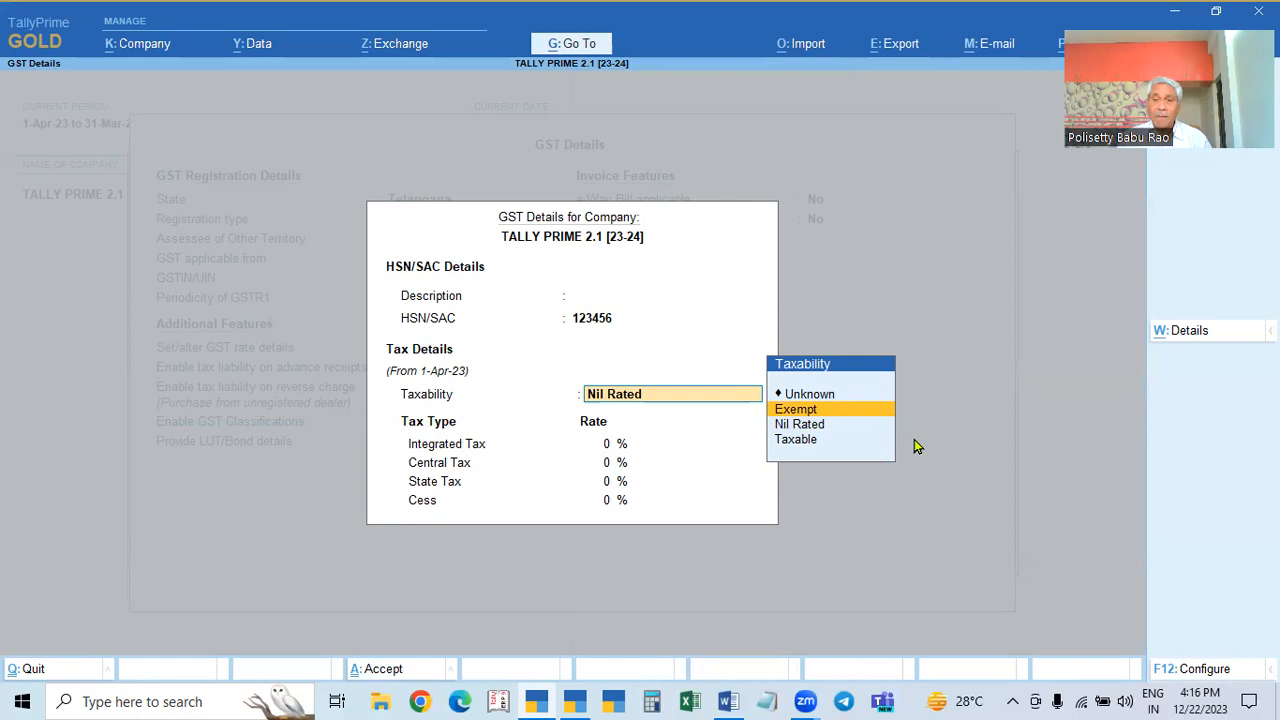
key("Down")
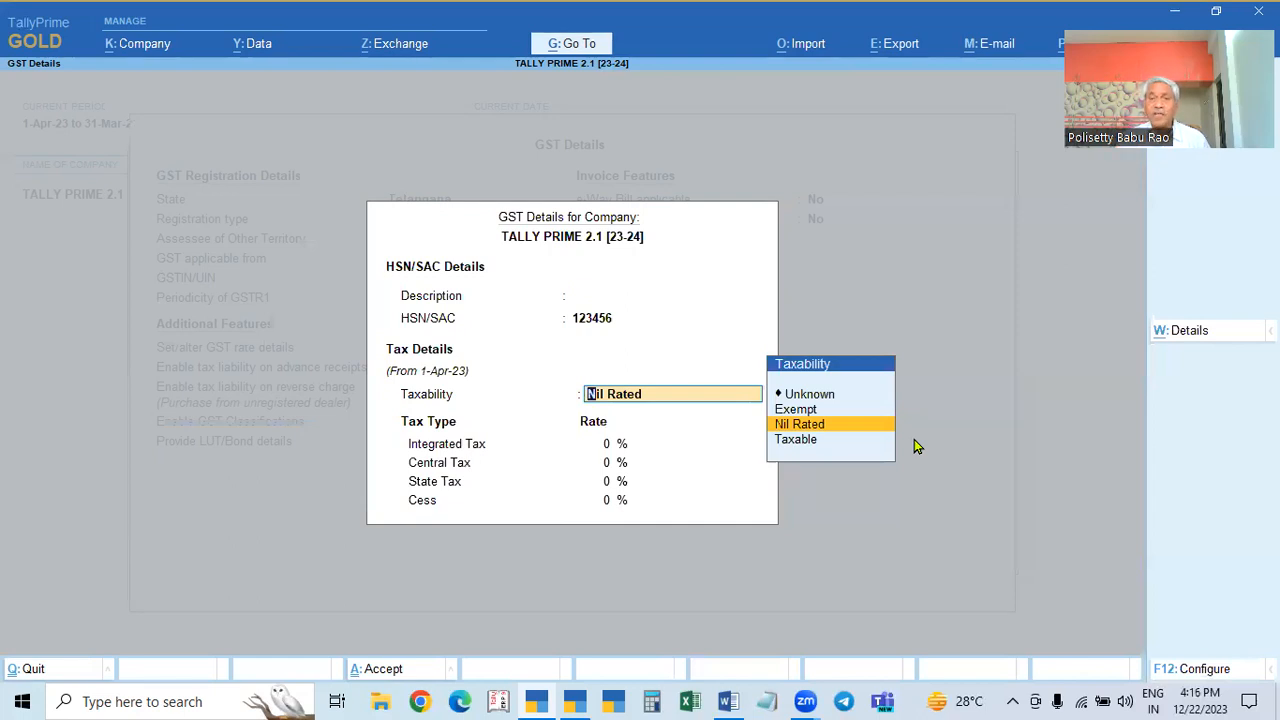
Step: Try Taxable as the taxability to see its rate fields, and return it to Nil Rated, applicable from 1-Apr-23
key("Down")
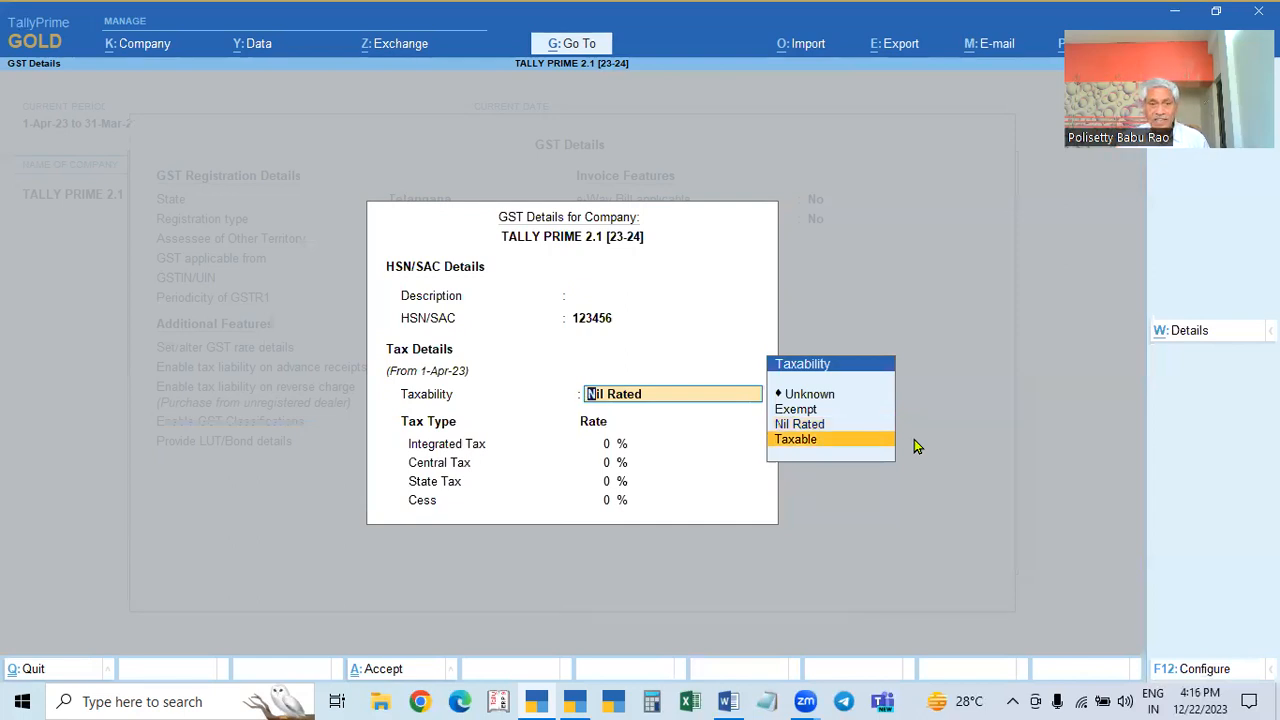
key("Return")
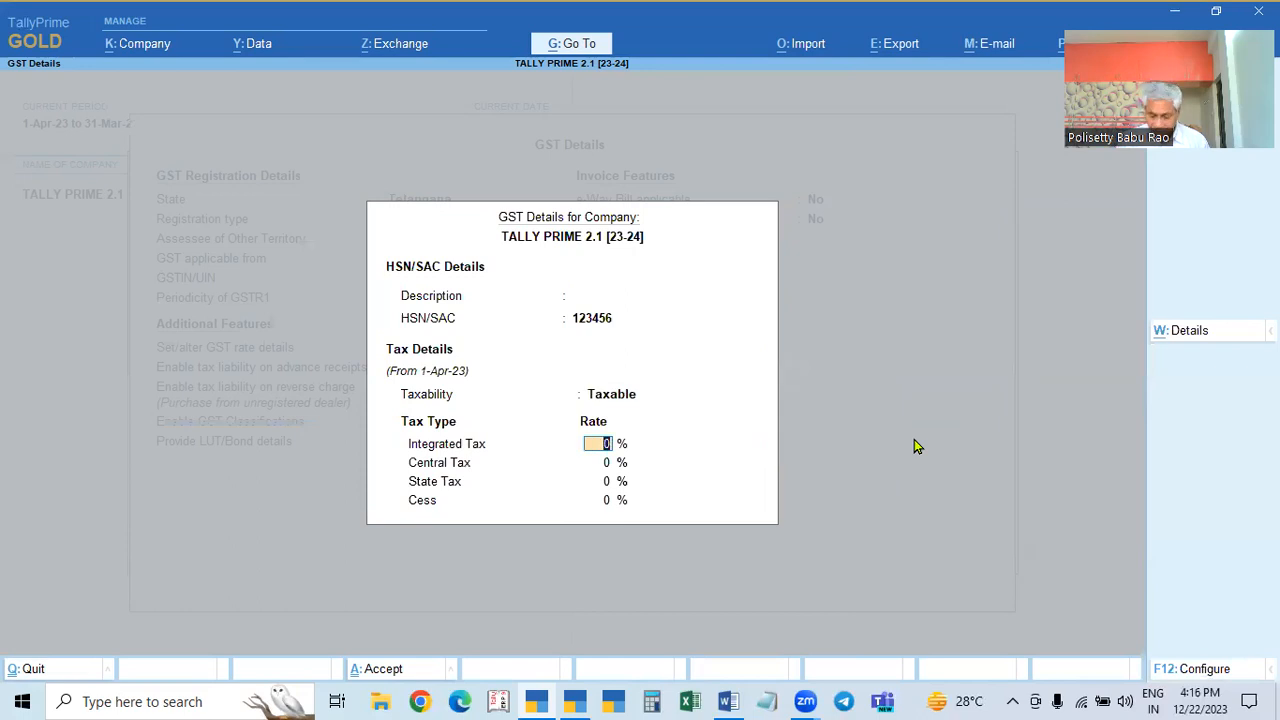
key("BackSpace")
key("Up")
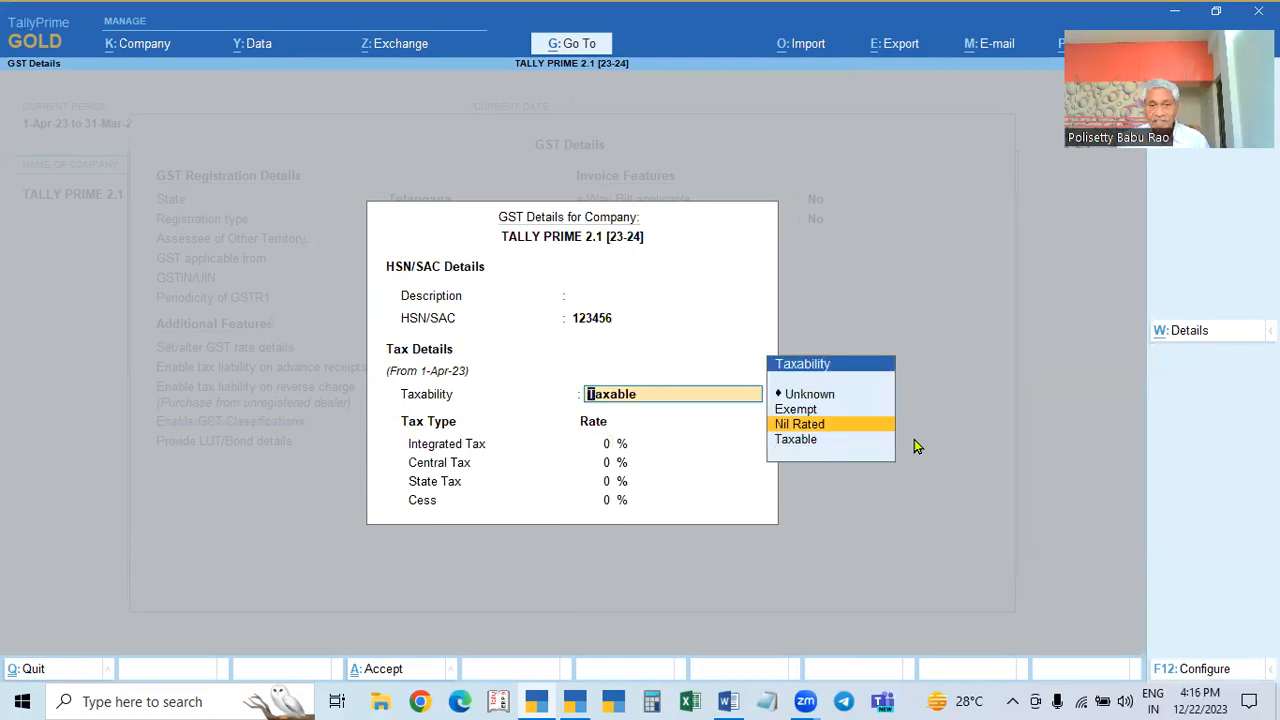
key("Return")
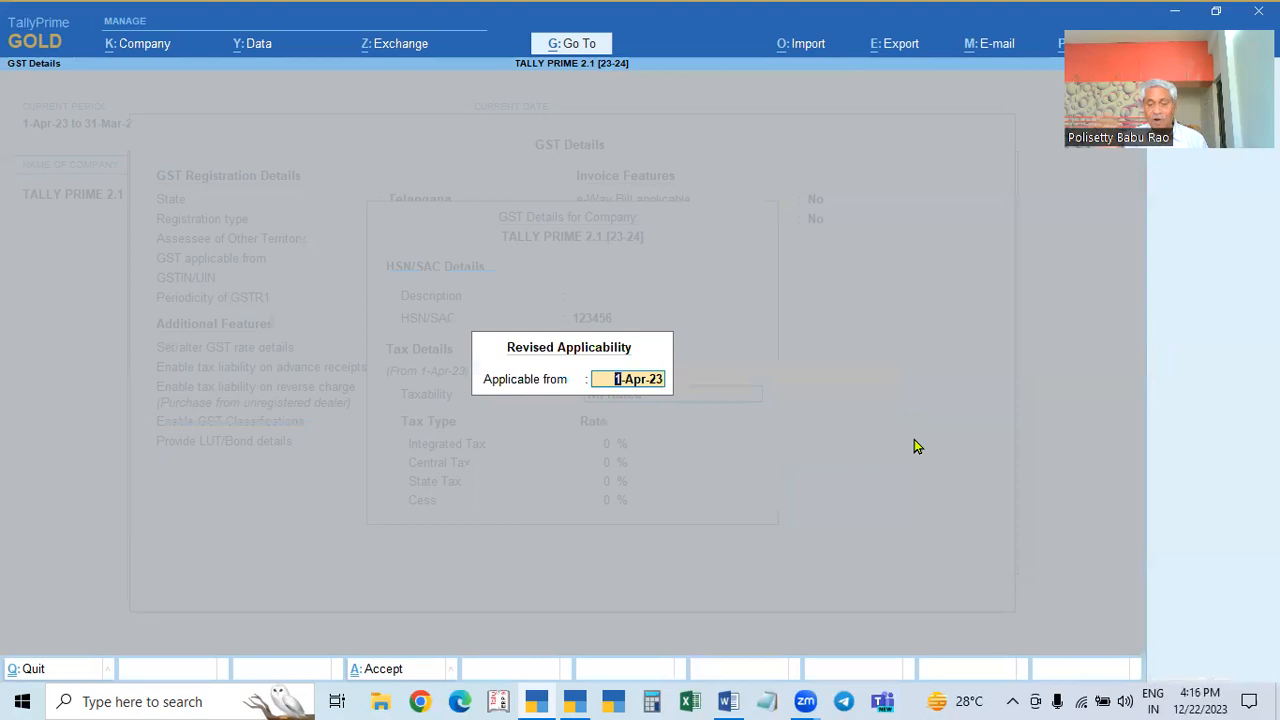
key("Return")
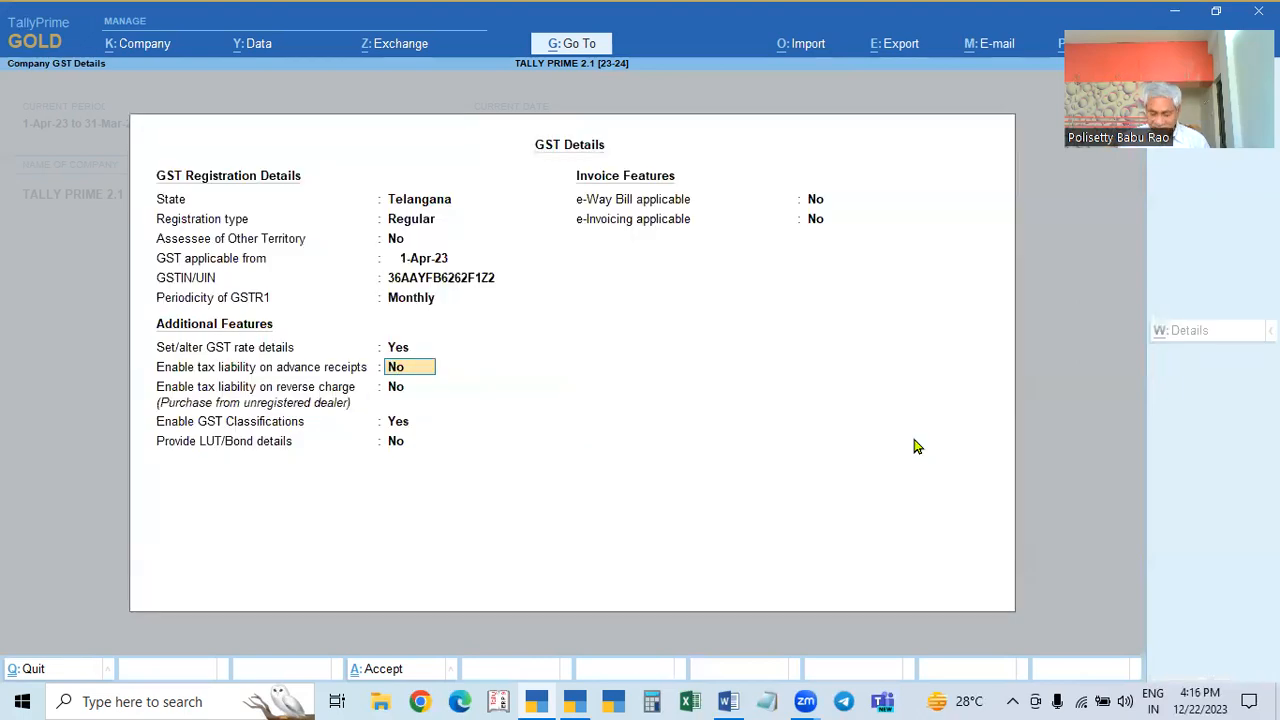
Step: Reopen the company's GST rate details, set the taxability to Taxable and accept 0% for all tax rates
key("BackSpace")
key("Return")
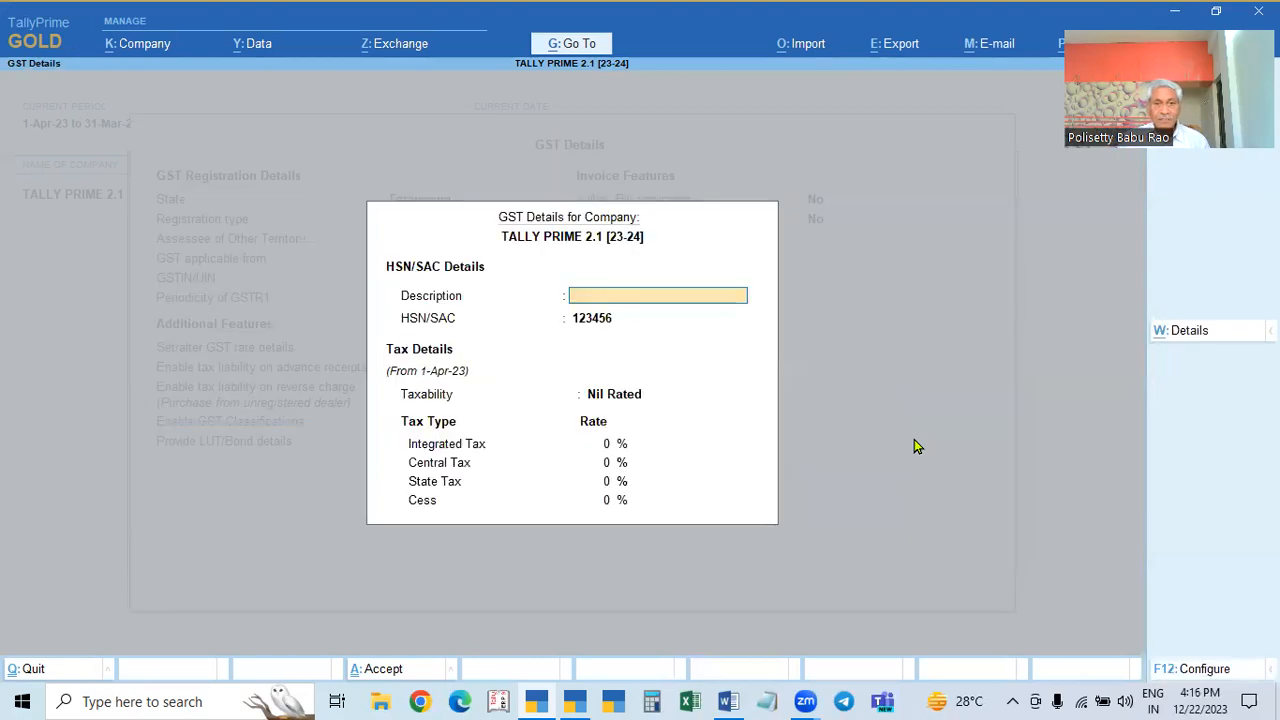
key("Return")
key("Return")
key("Down")
key("Return")
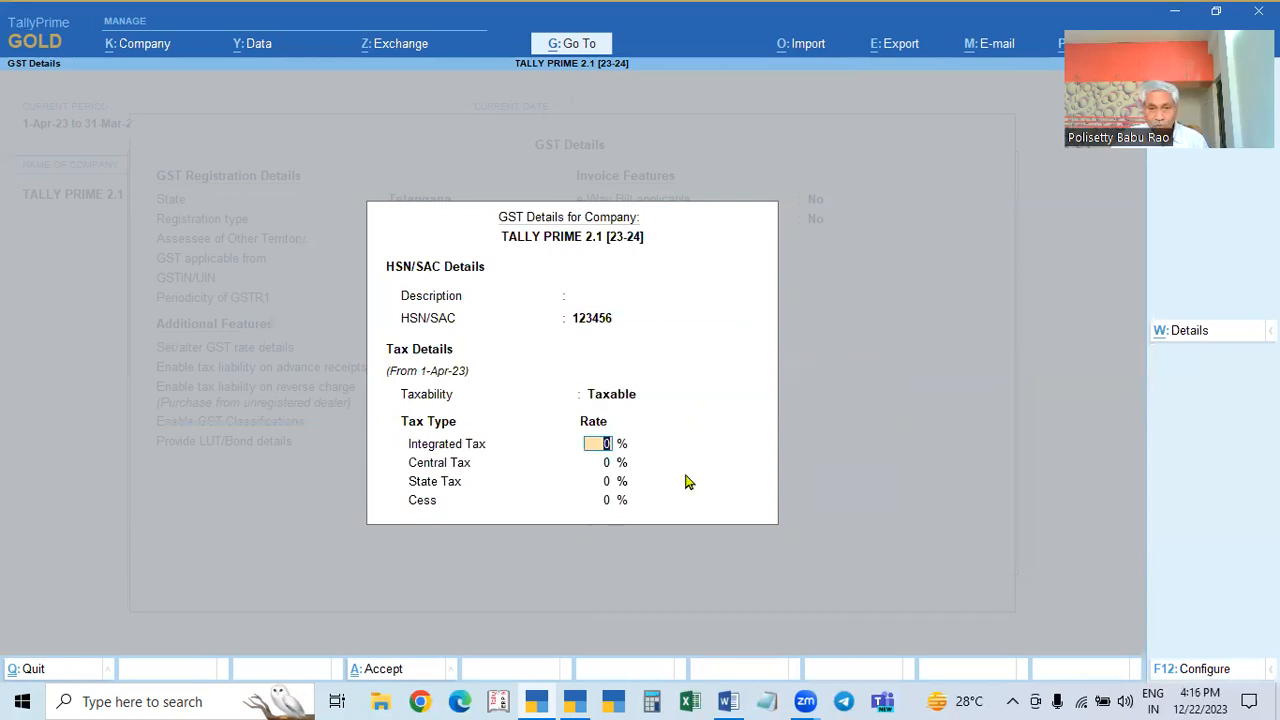
key("Return")
key("Return")
key("Return")
key("Return")
key("Return")
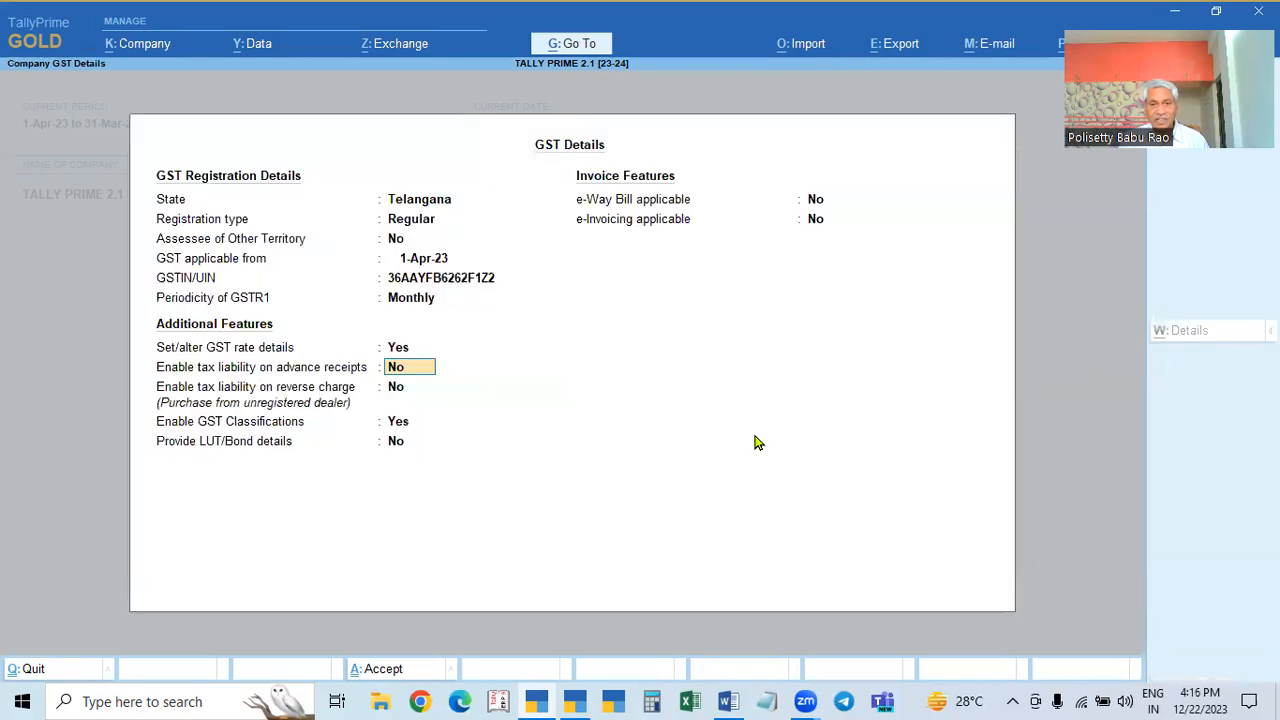
Step: Accept the company's GST details with the 0% tax rates and reopen them to review the rate setting
key("Return")
key("ctrl+a")
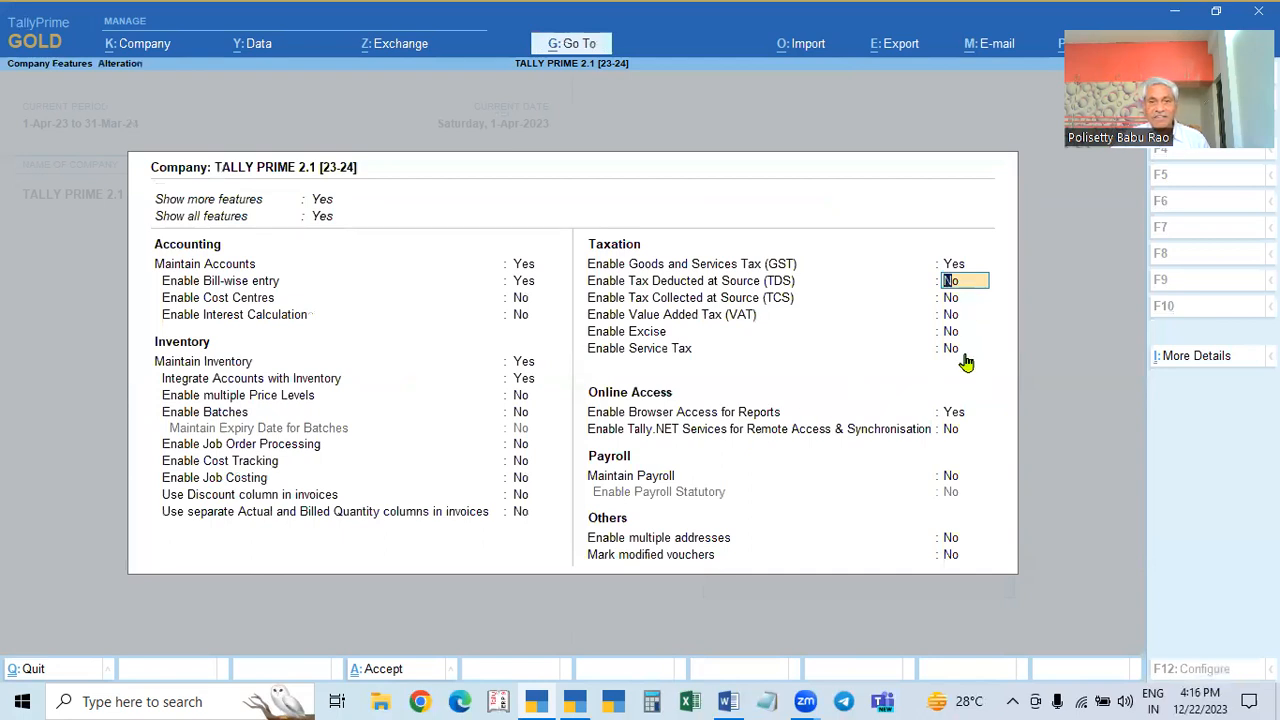
left_click(959, 268)
key("Return")
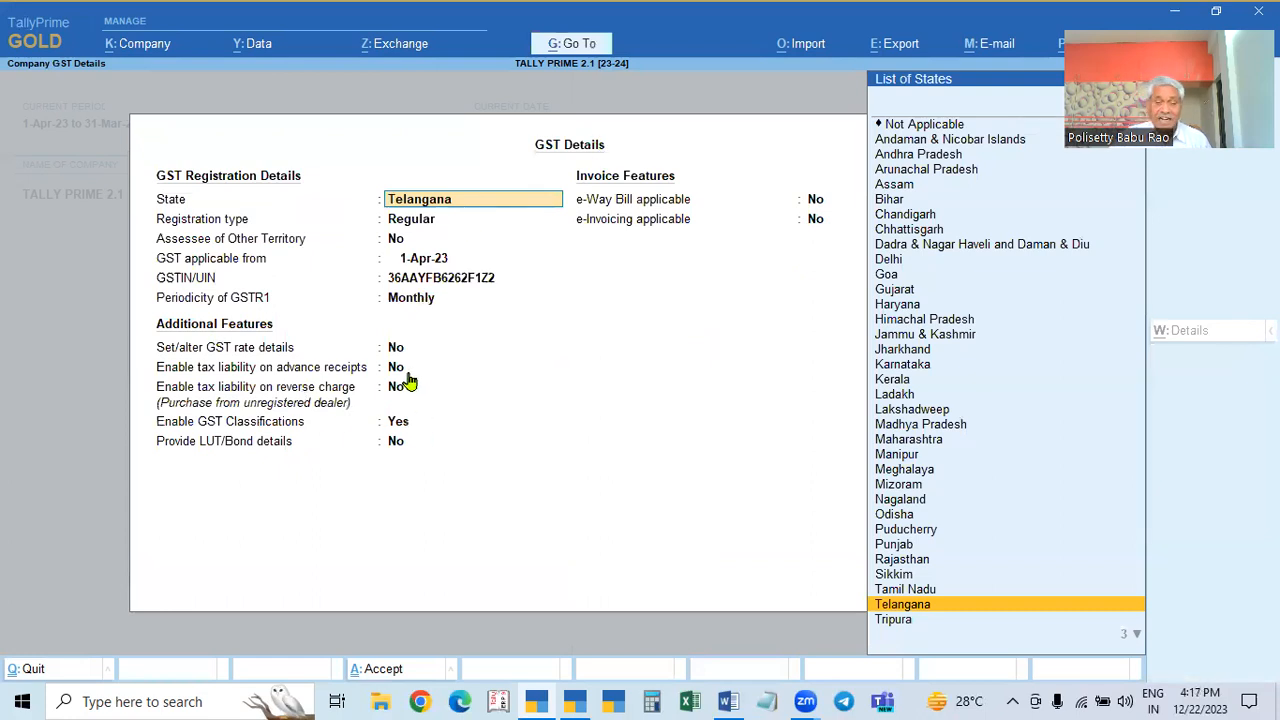
Step: Switch to the Tally Prime 3.0.1 window and select the company Tally Prime 3+ [23-24]
key("alt+Tab")
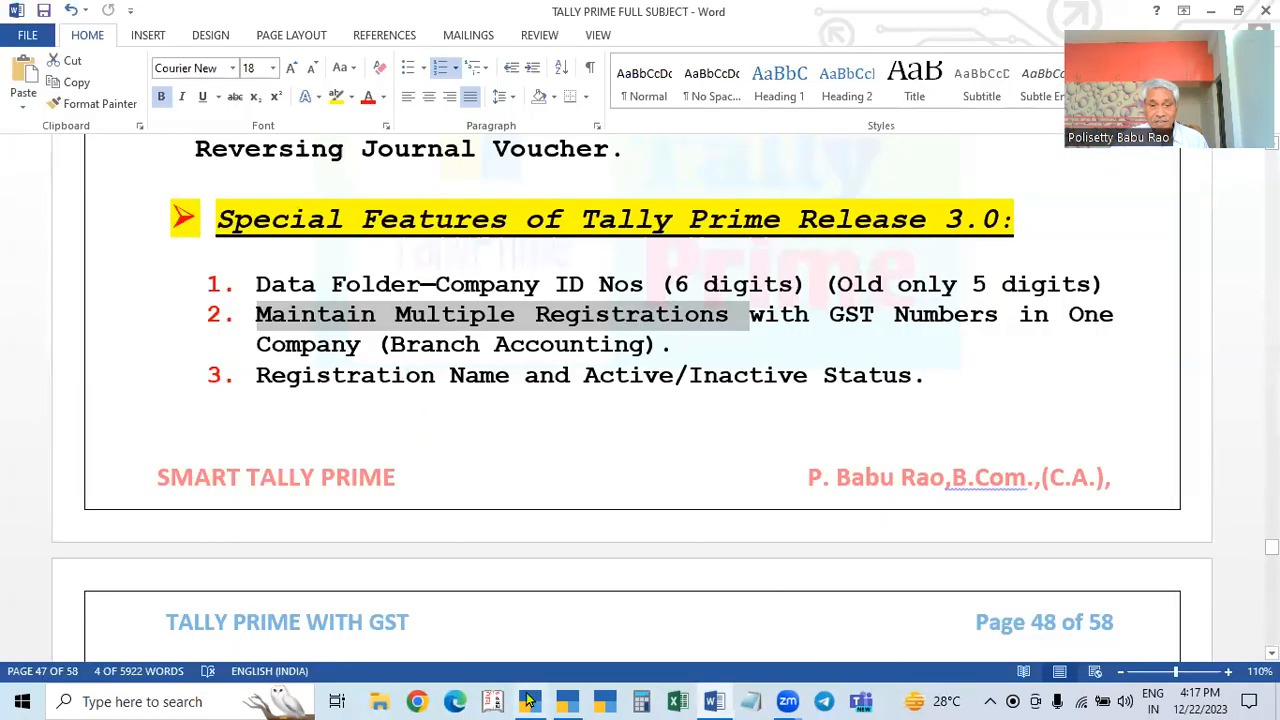
left_click(568, 700)
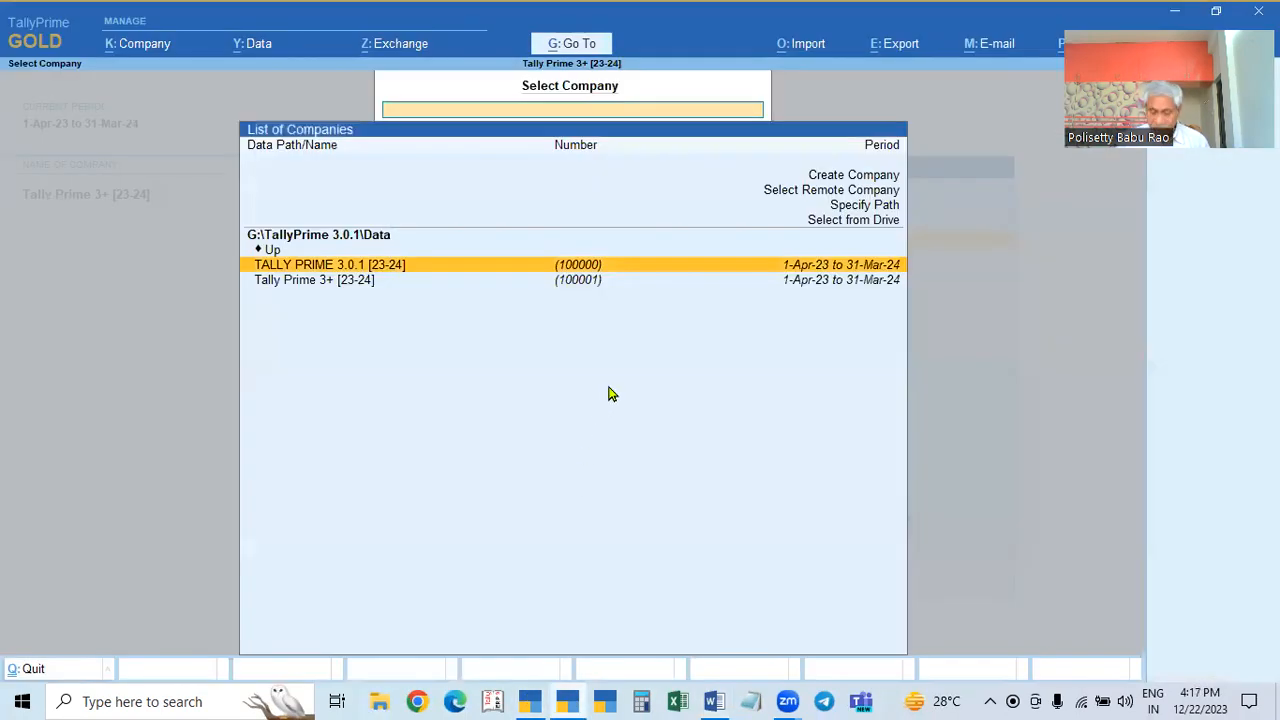
key("Down")
key("Return")
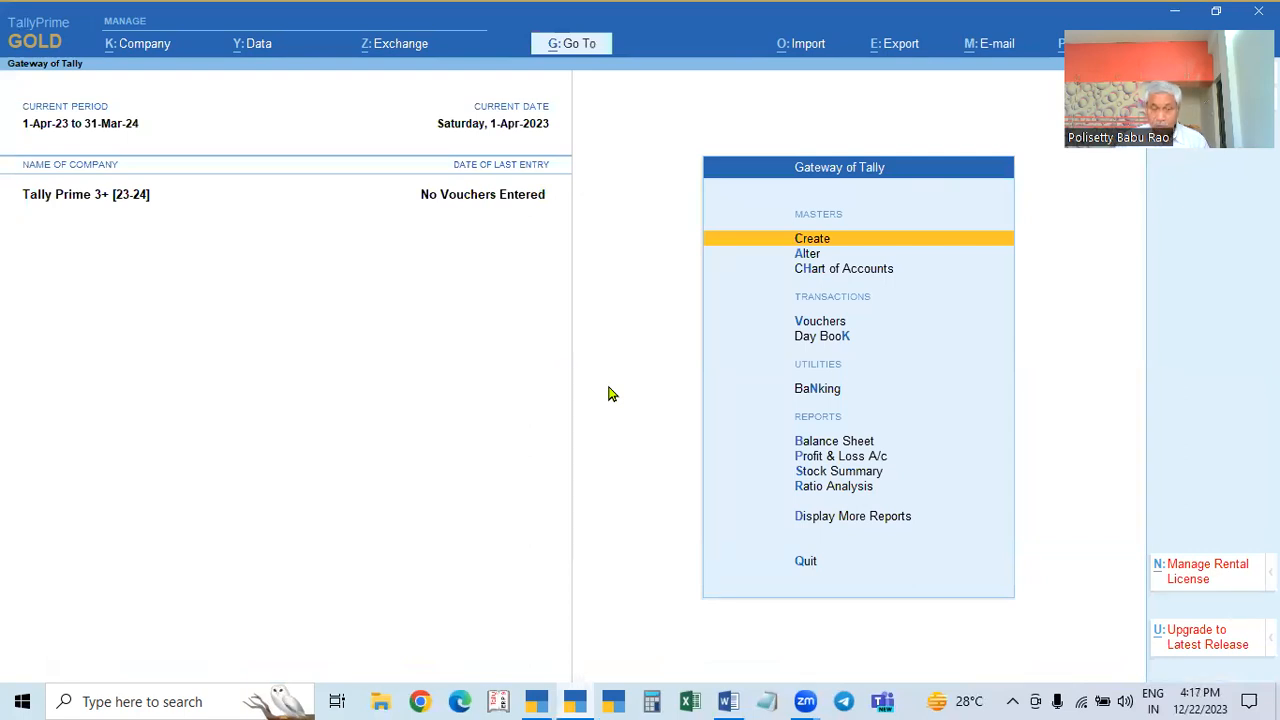
Step: Open the features of Tally Prime 3+ [23-24] and bring up the company's GST registration details
key("F11")
key("Up")
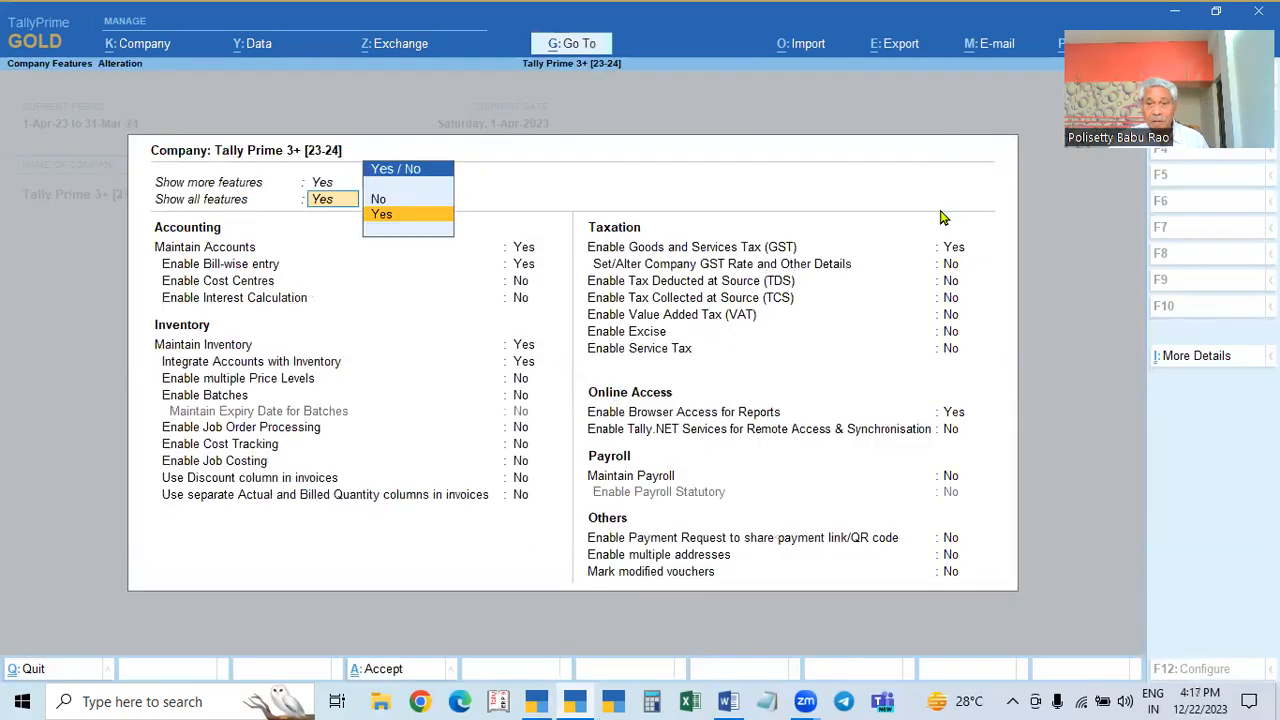
left_click(950, 249)
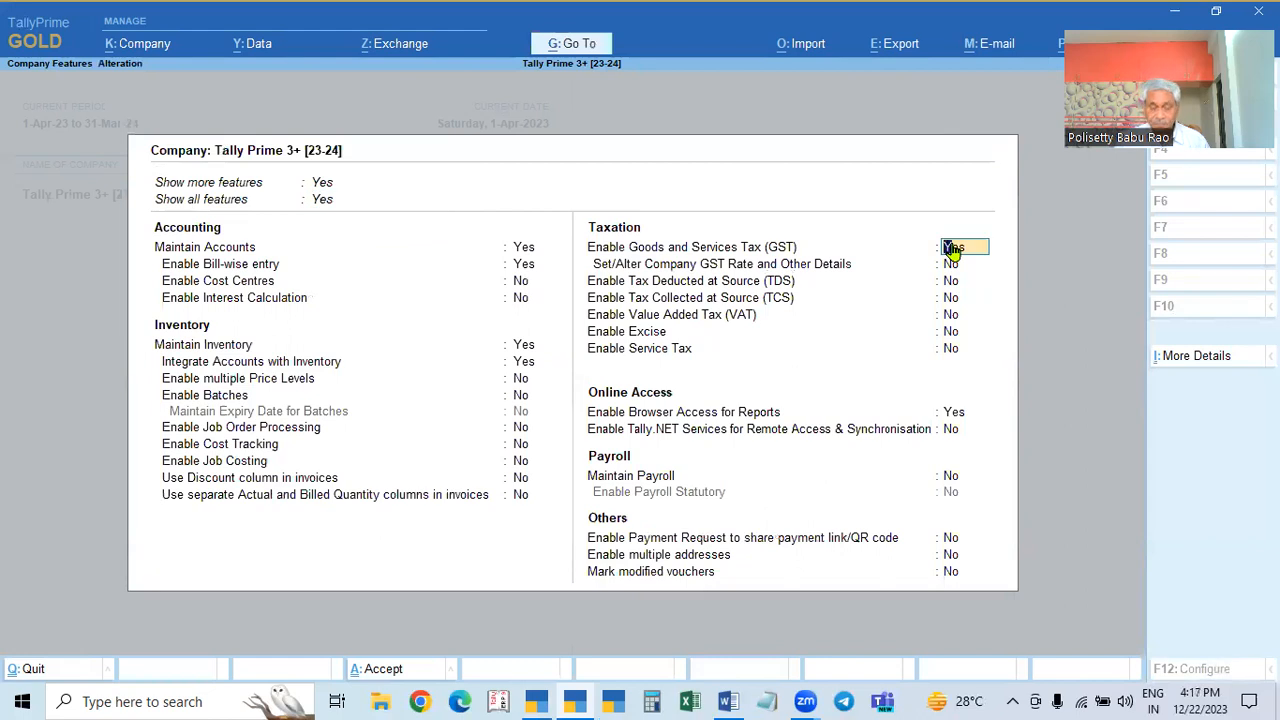
key("Return")
key("BackSpace")
key("Escape")
key("Return")
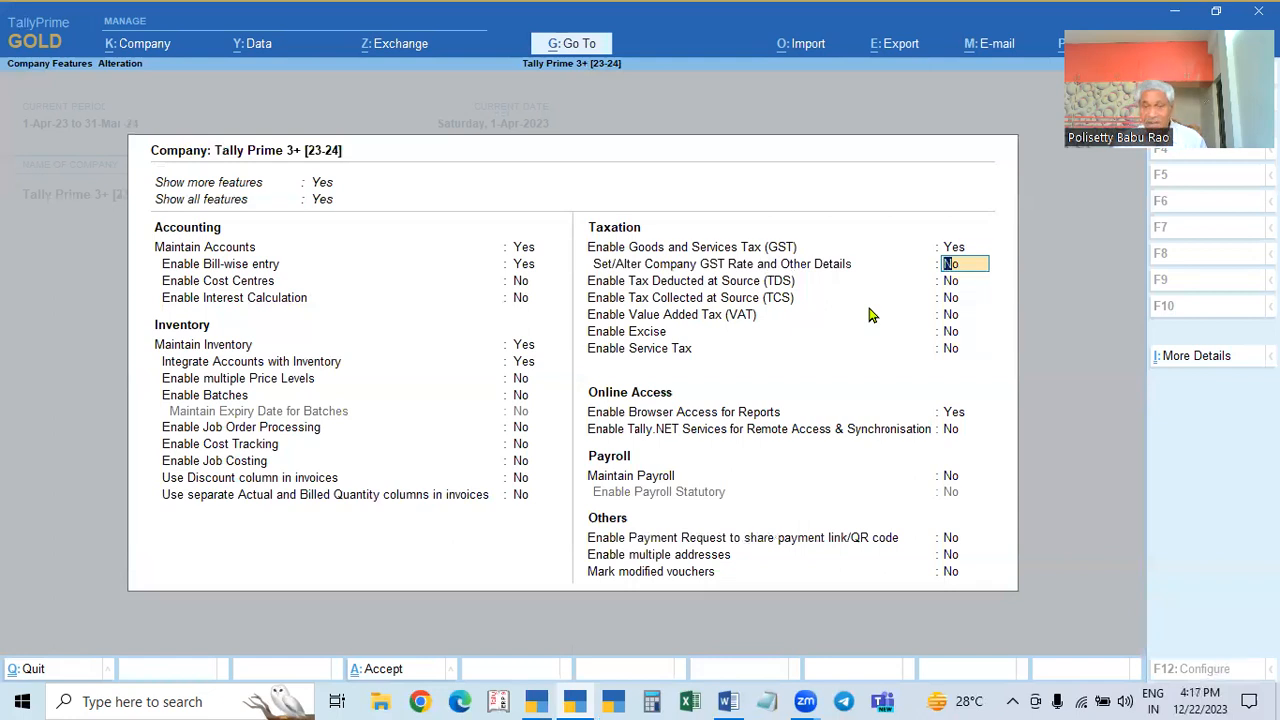
key("Up")
key("Return")
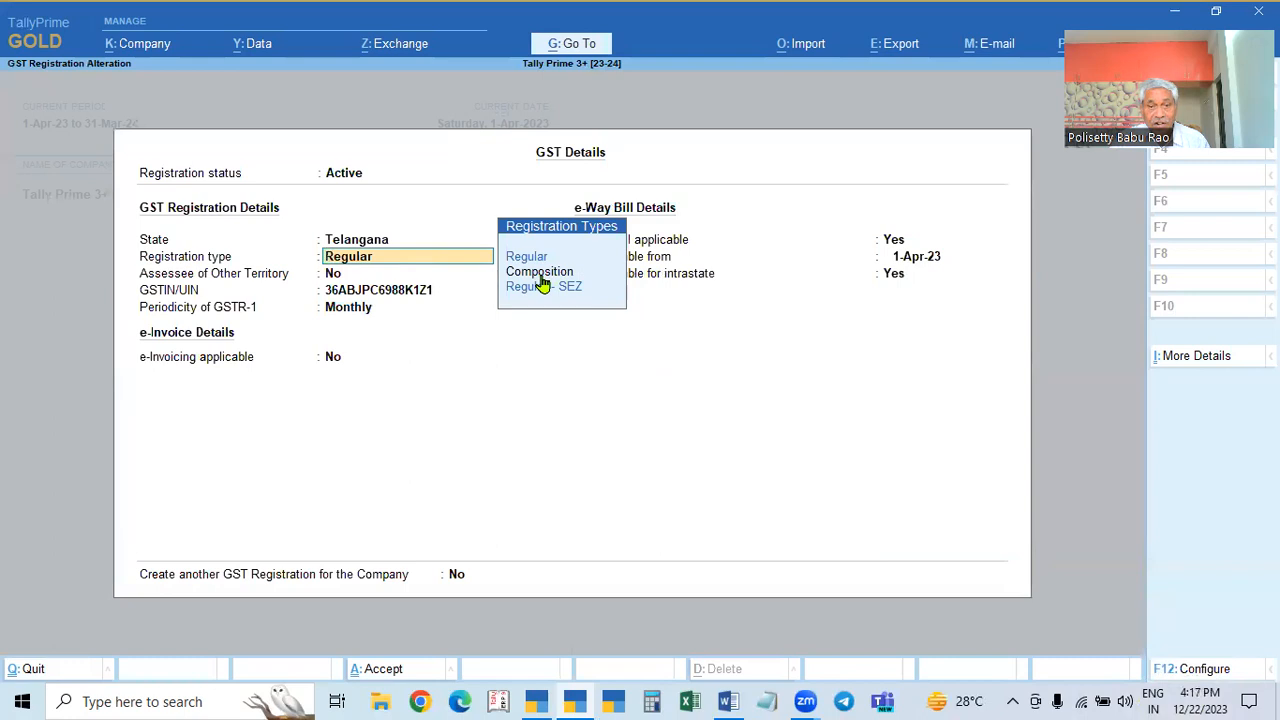
Step: Compare the Regular, Composition and Regular - SEZ registration types and keep Regular
key("Down")
key("Down")
key("Down")
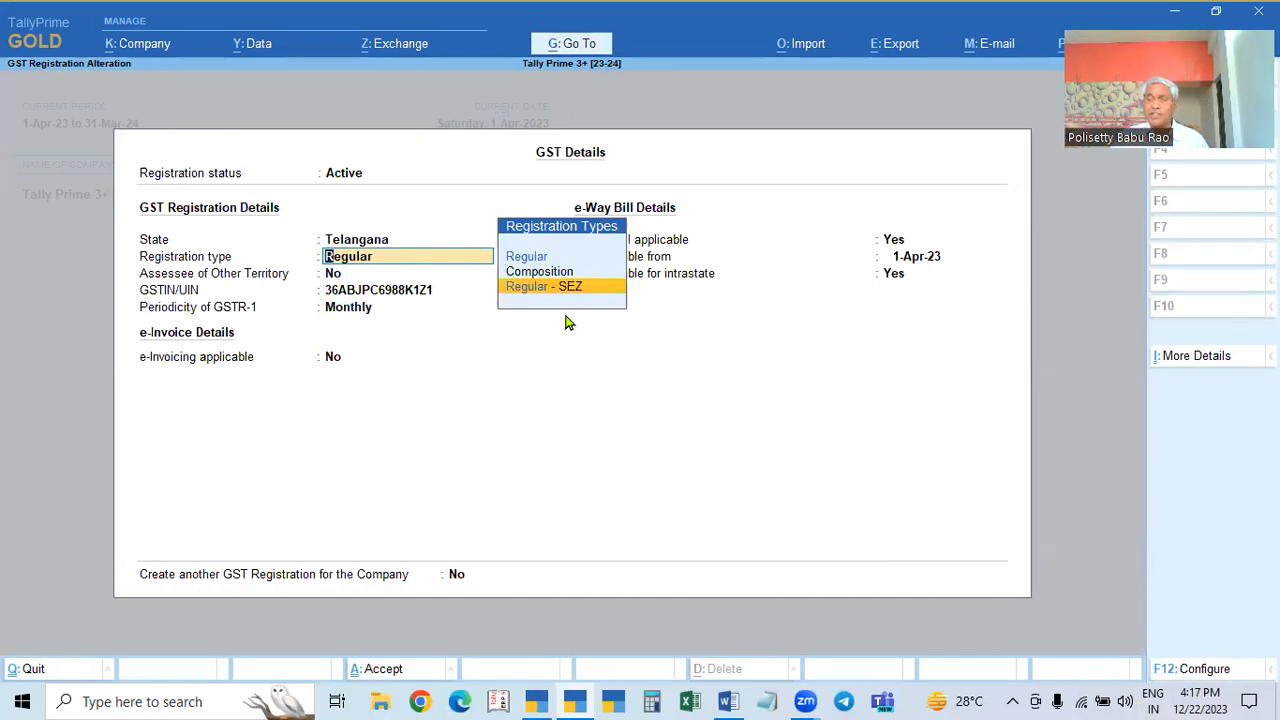
key("Up")
key("Up")
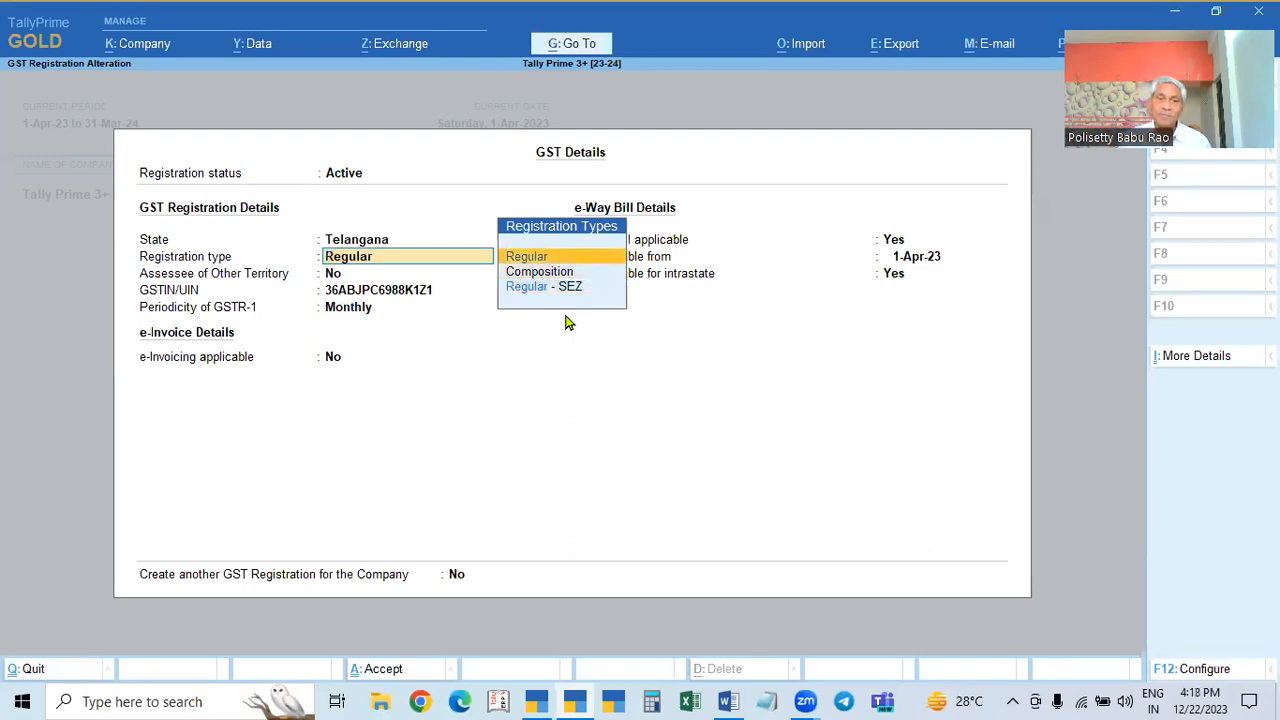
key("Return")
key("Return")
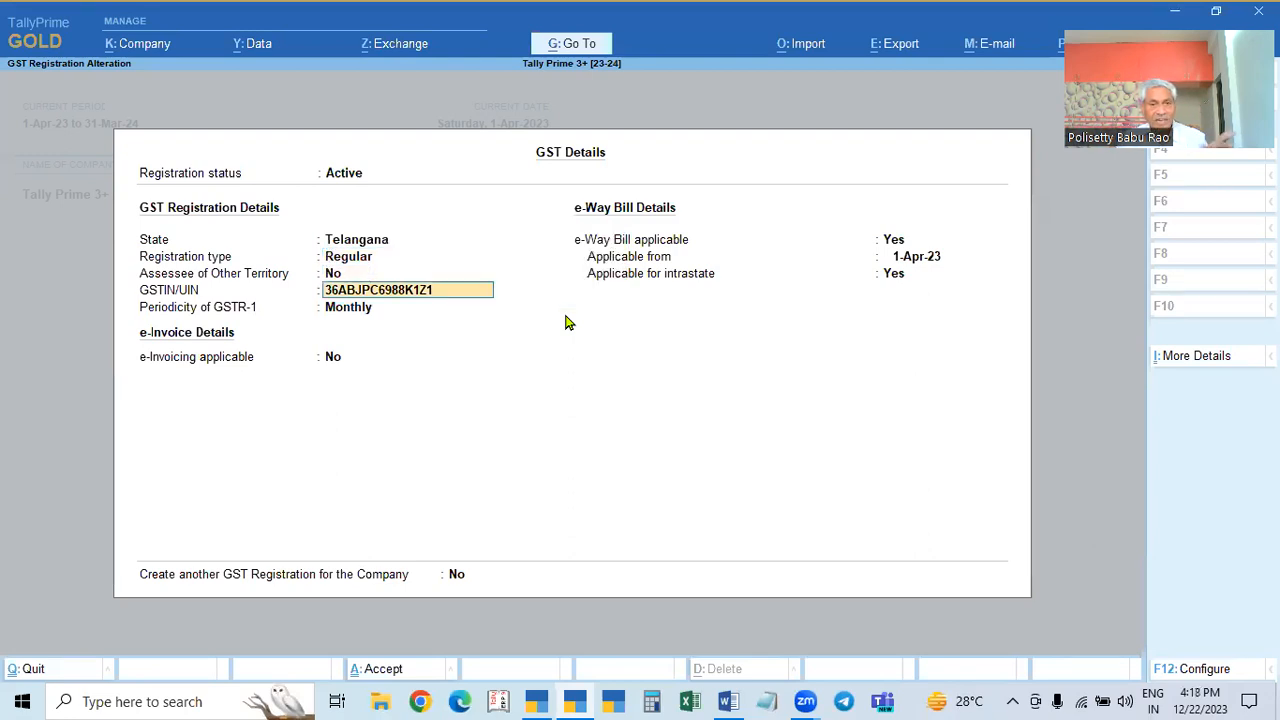
Step: Review the GSTIN, GSTR-1 periodicity, e-invoicing and e-Way Bill fields of the GST registration
key("Return")
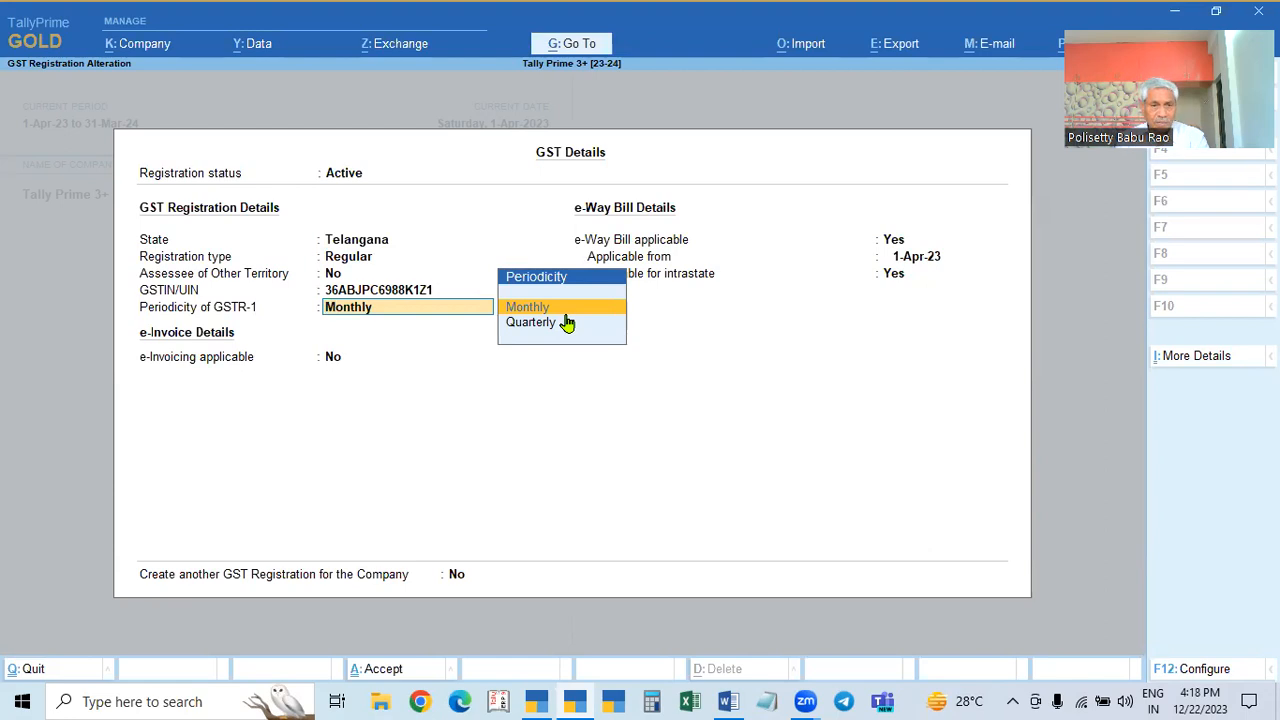
key("Return")
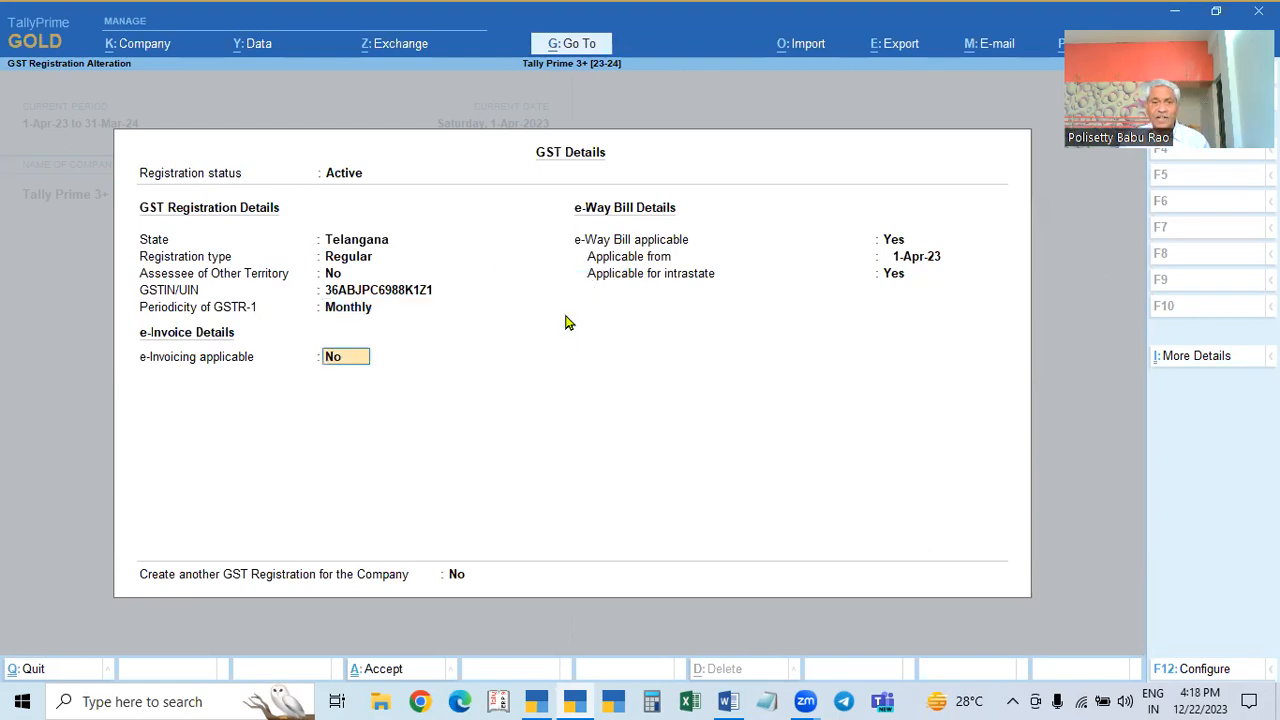
key("Return")
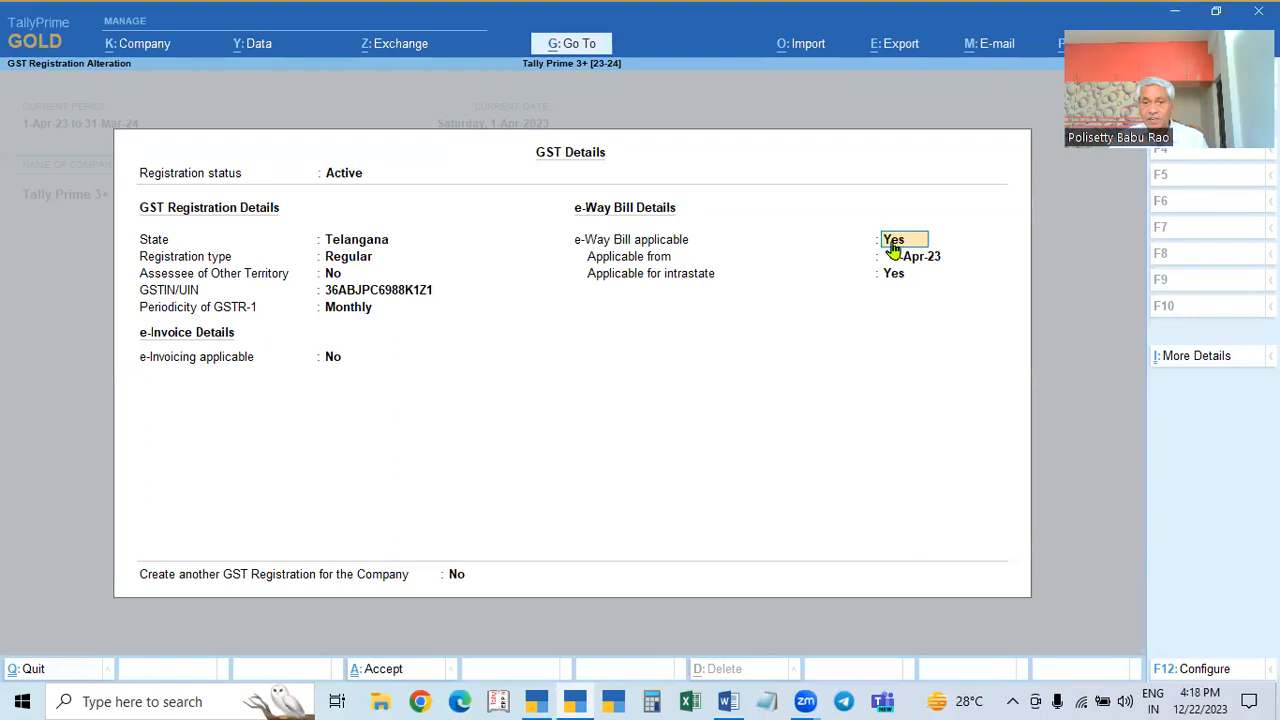
key("Return")
key("Return")
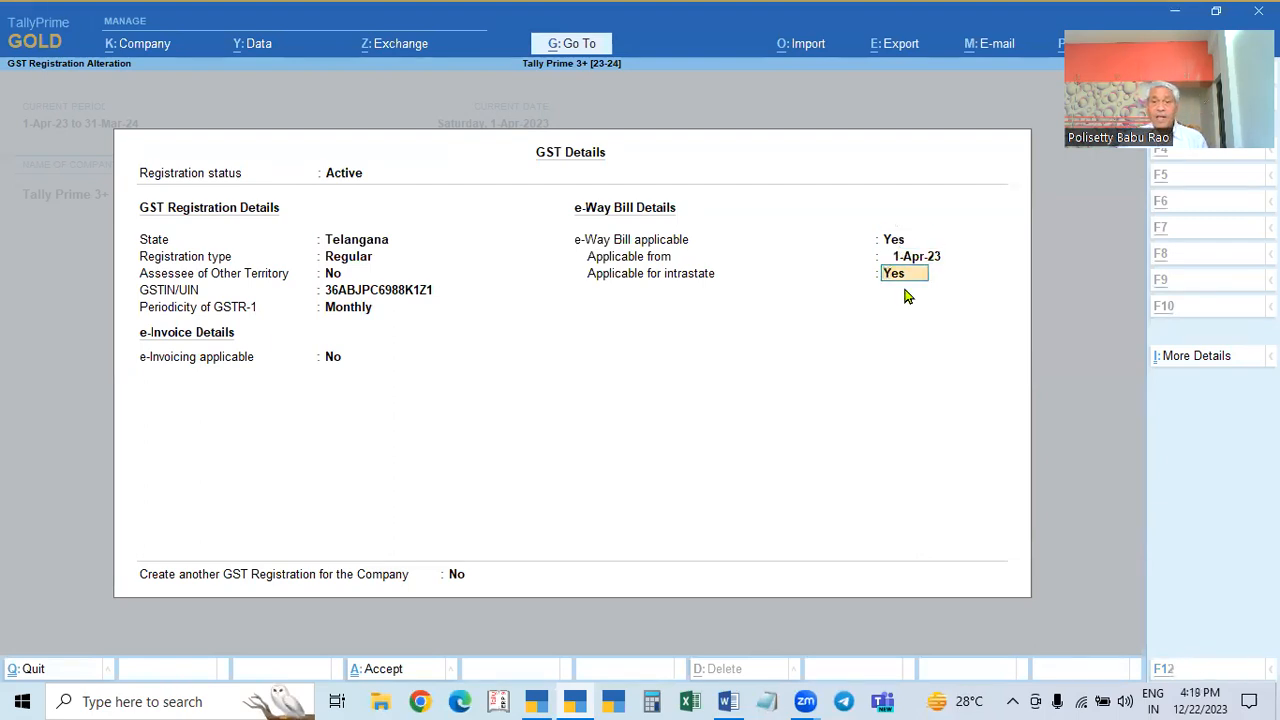
Step: Check the list of Release 3.0 special features in the Word notes and return to the GST registration details
key("alt+Tab")
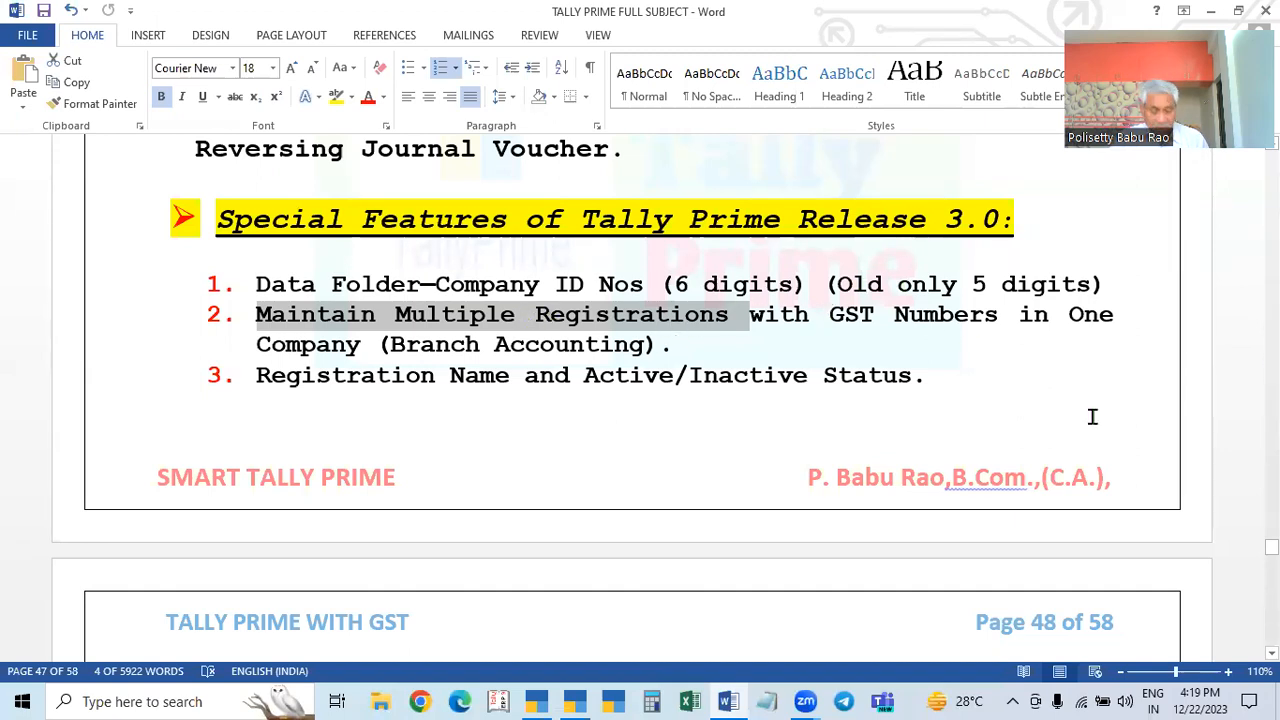
key("alt+Tab")
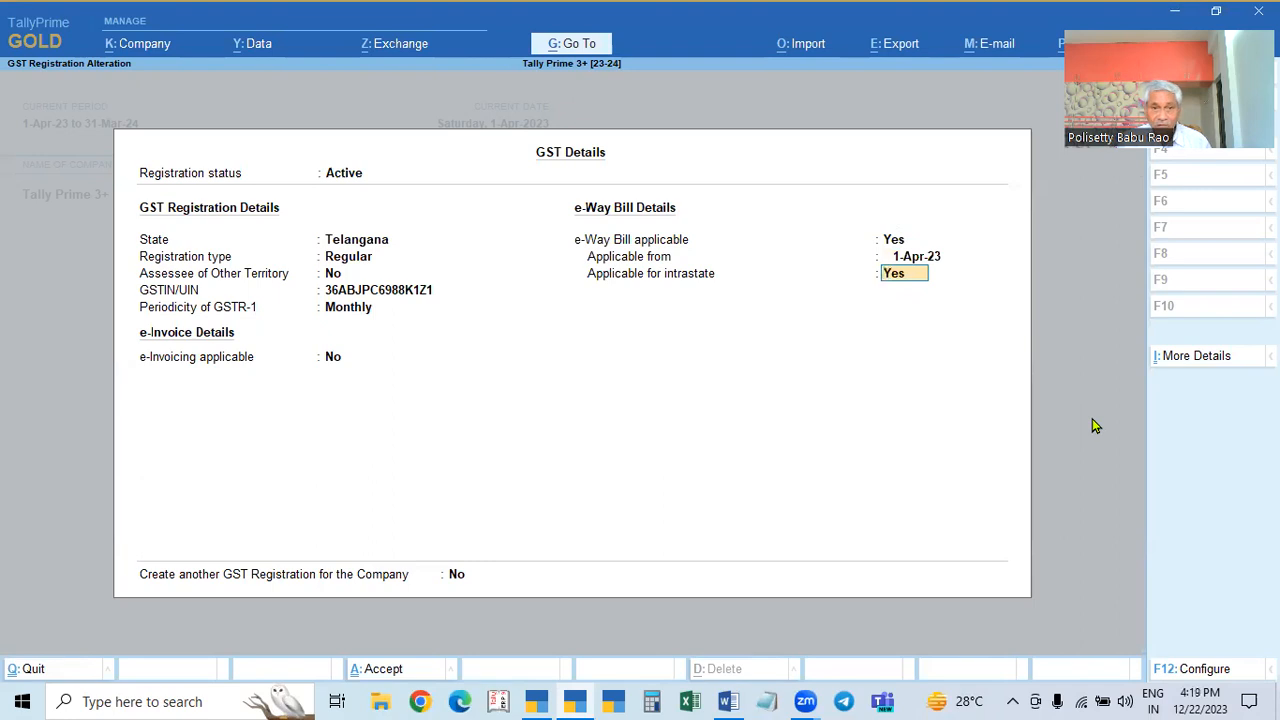
key("alt+Tab")
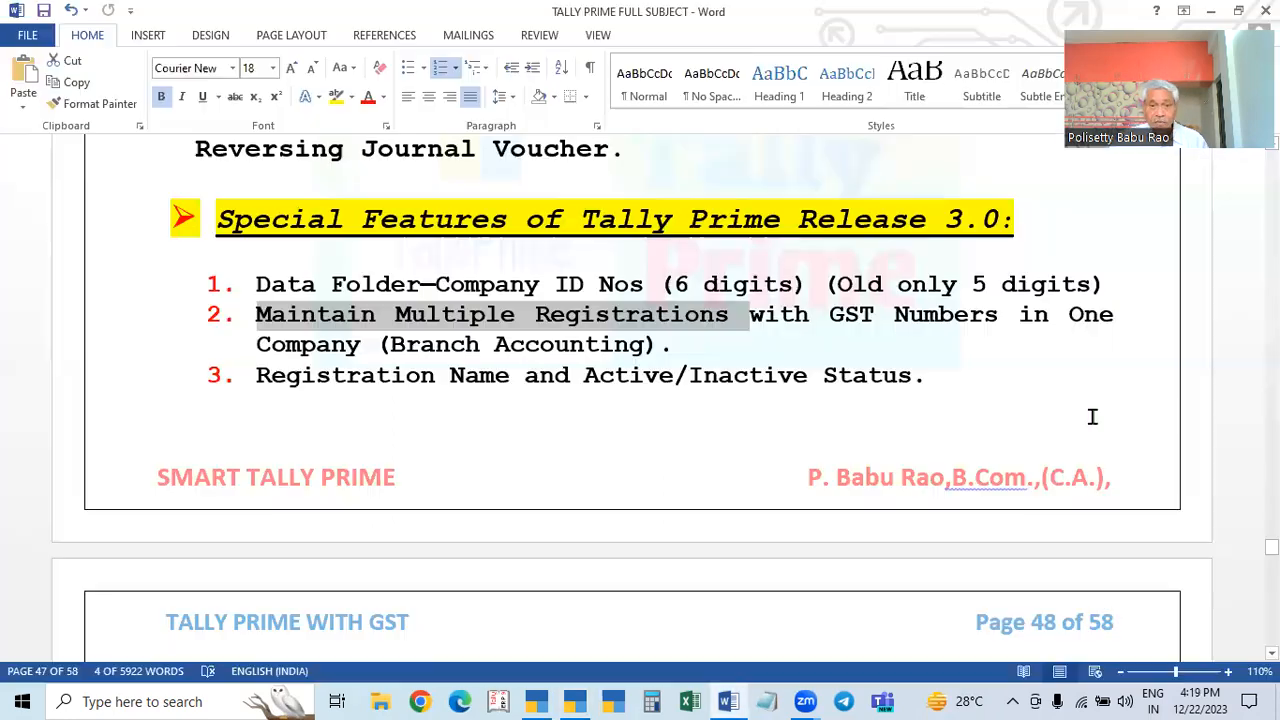
scroll(1075, 419, "down", 1)
scroll(1061, 420, "up", 1)
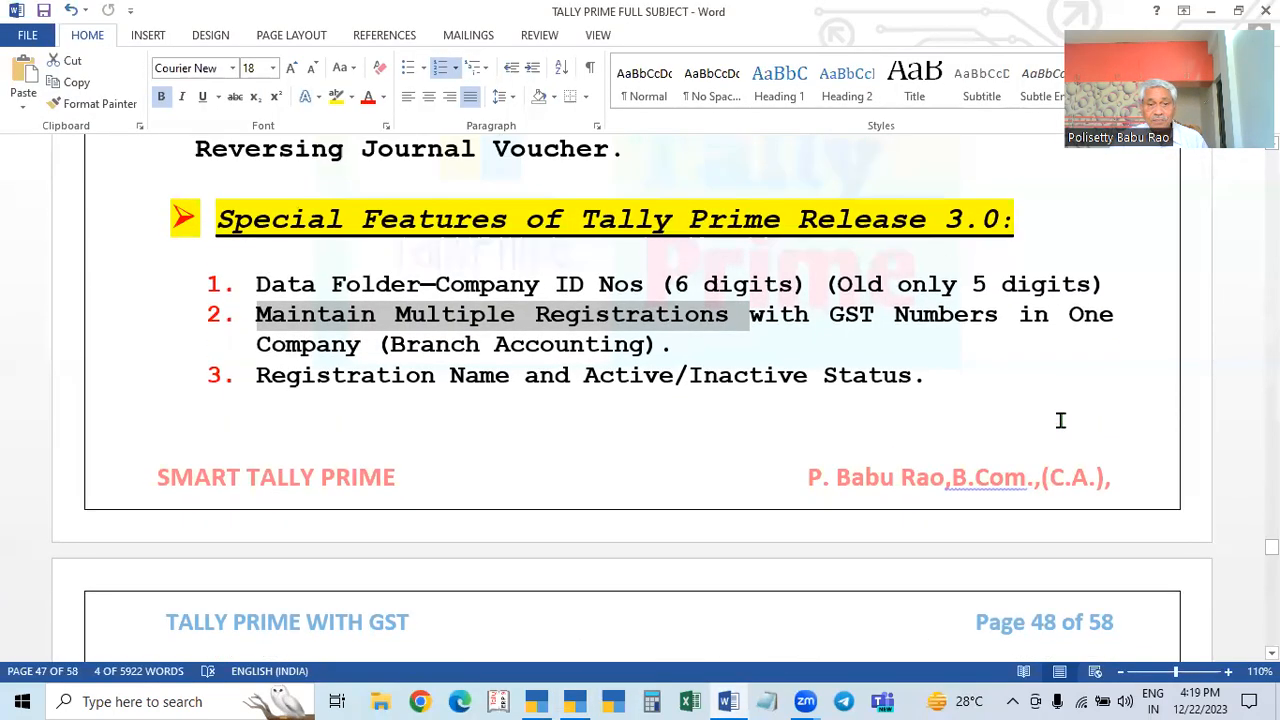
key("alt+Tab")
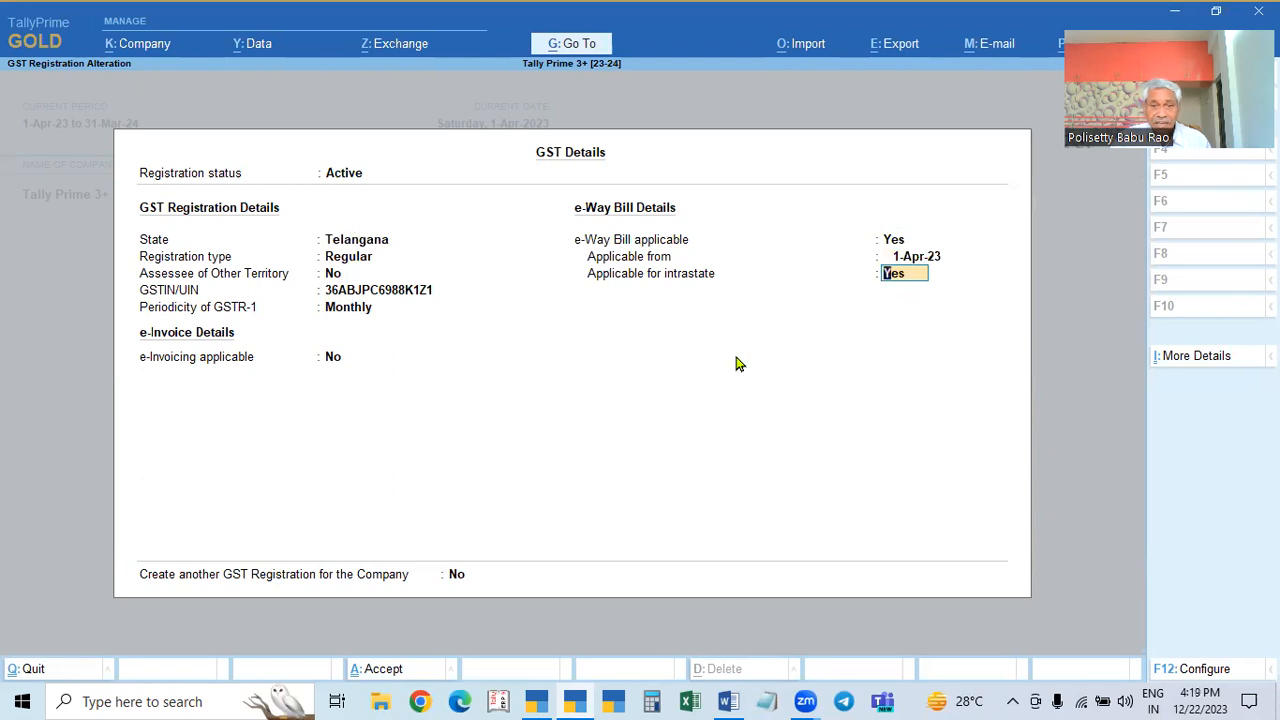
Step: Keep the registration status as Active and accept all GST registration details
left_click(345, 178)
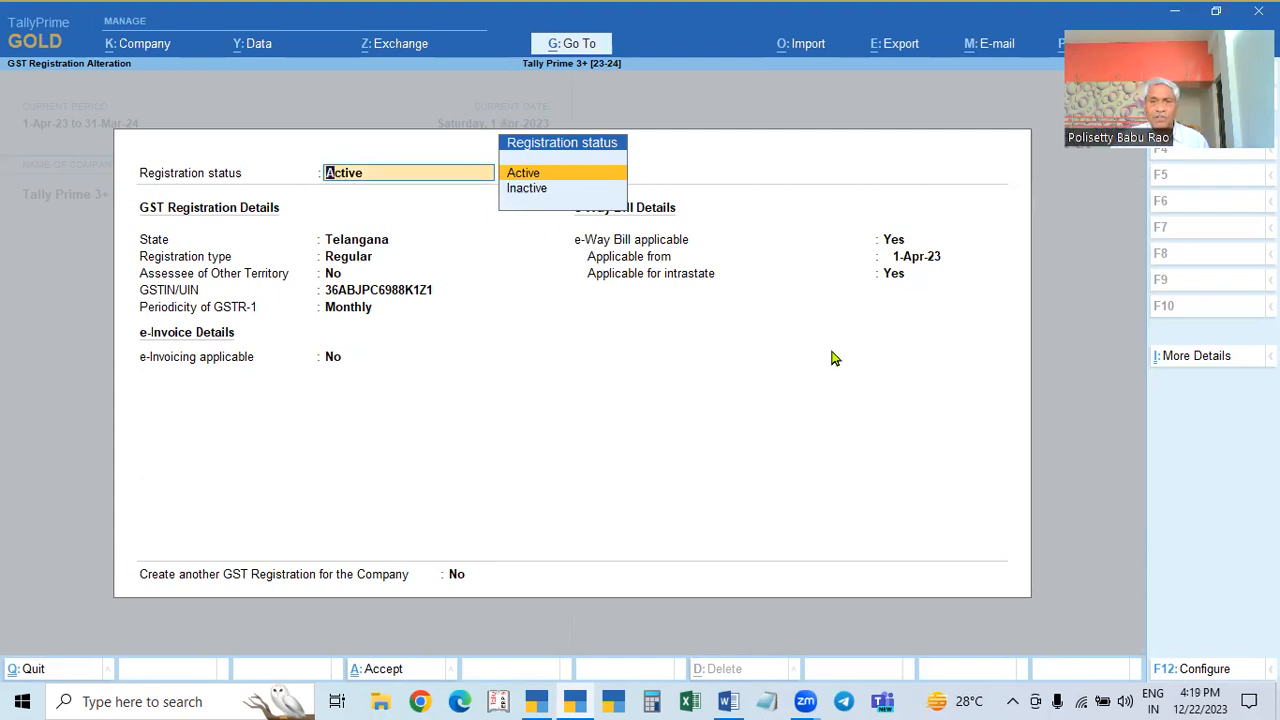
key("Return")
key("Return")
key("Return")
key("Return")
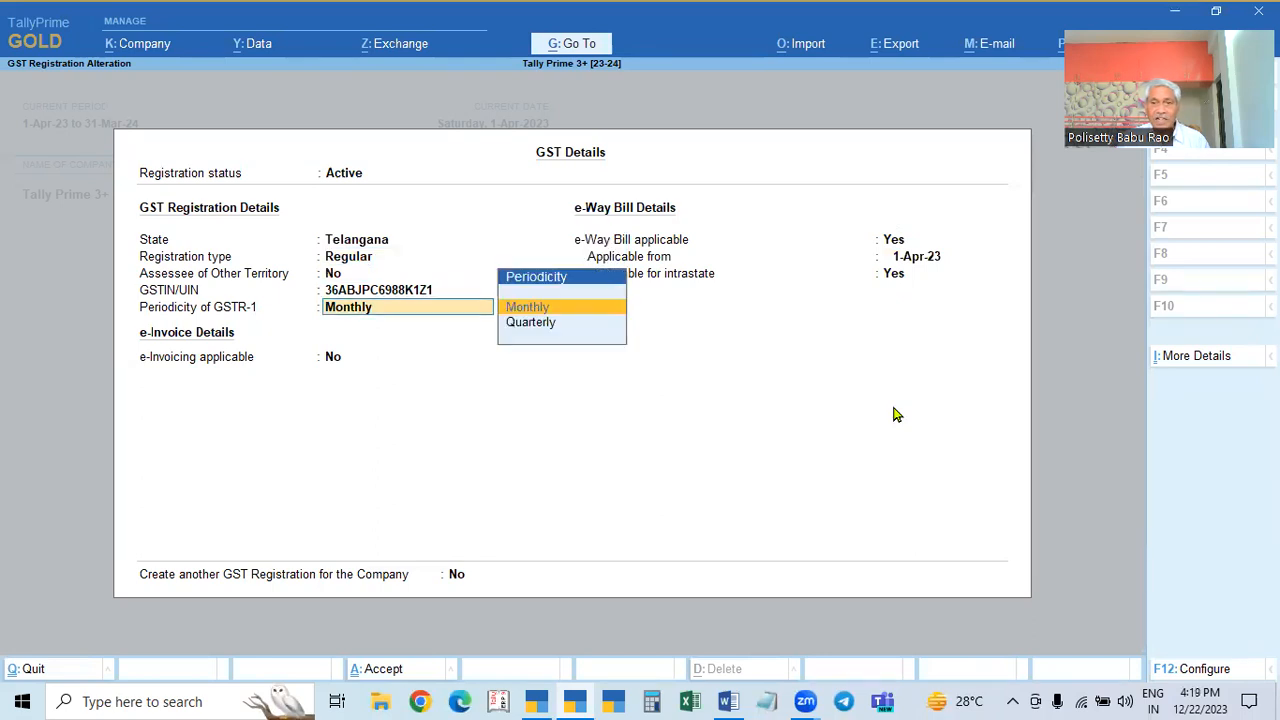
key("Return")
key("Return")
key("Return")
key("Return")
key("Return")
key("Return")
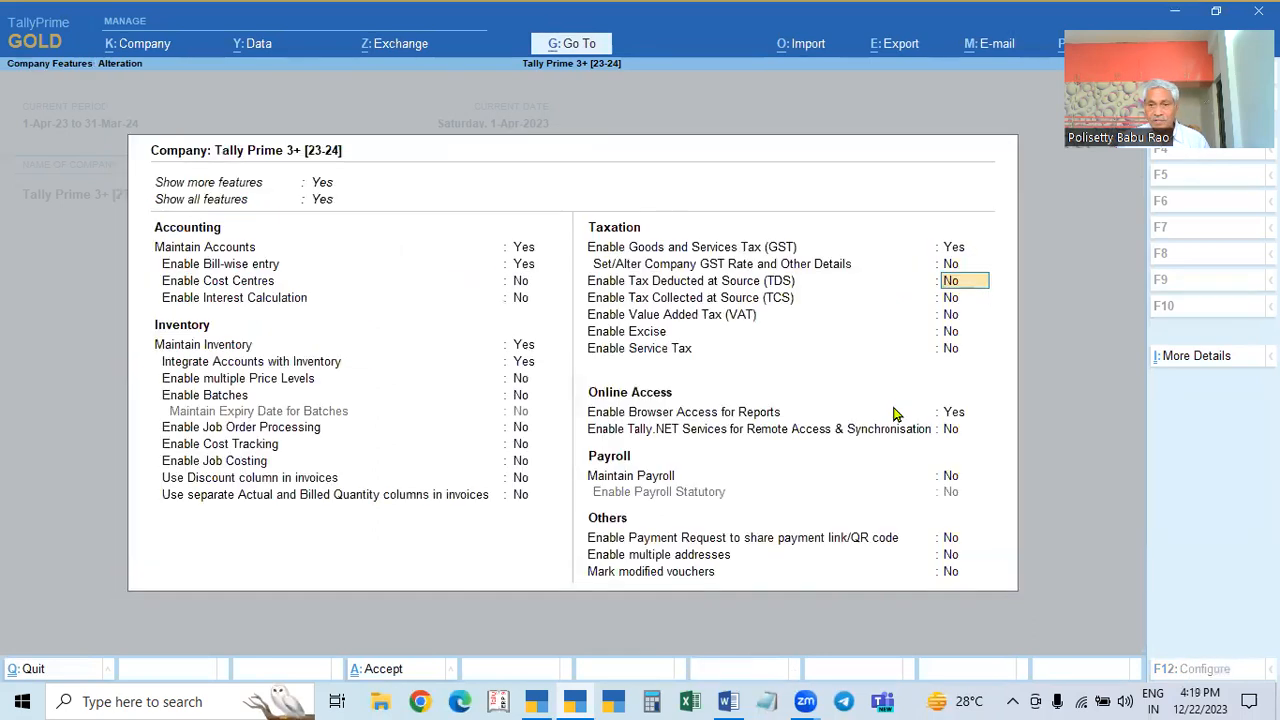
Step: Read the Word notes on multiple GST registrations and Active/Inactive status, and return to the company features in Tally Prime
key("Up")
key("Up")
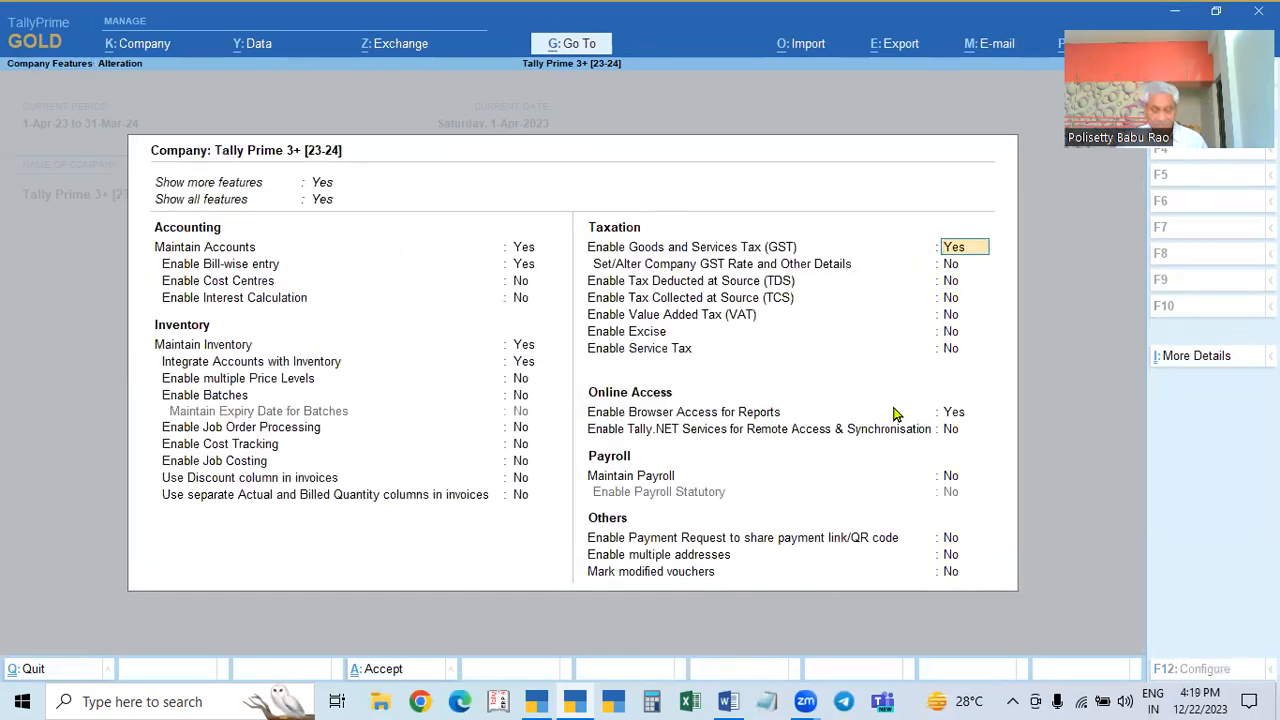
key("alt+Tab")
key("alt+Tab")
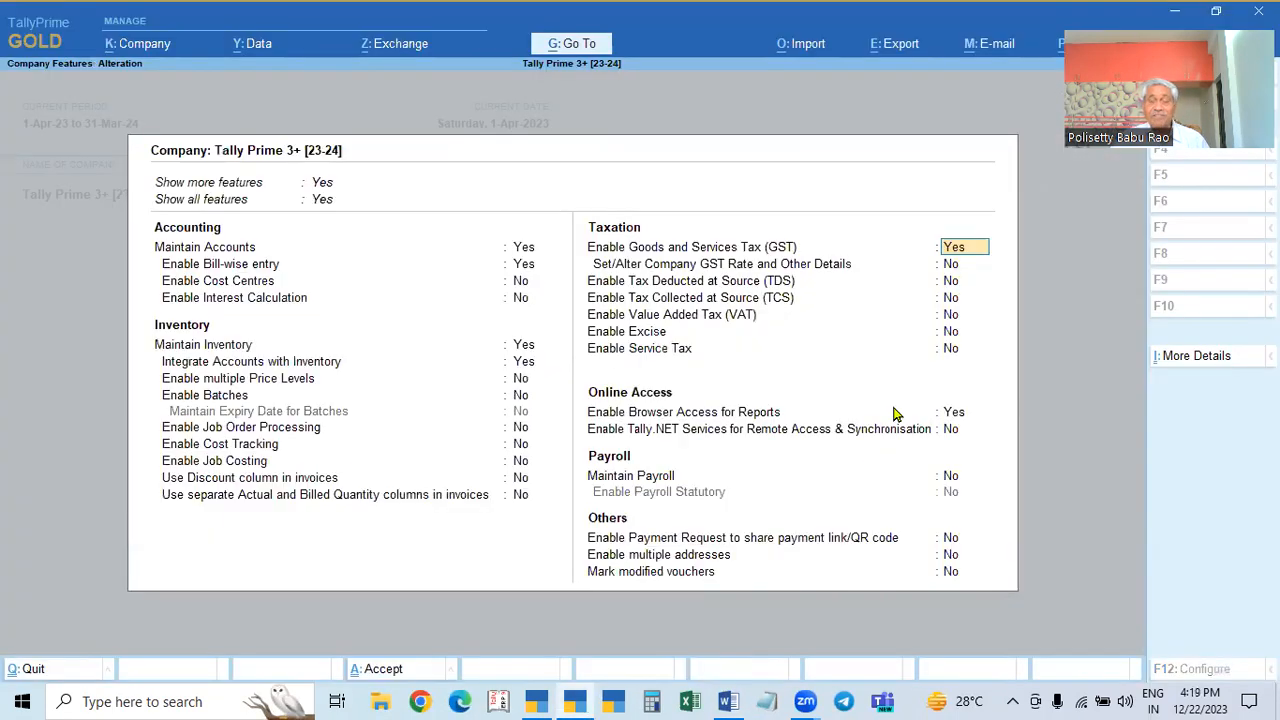
key("alt+Tab")
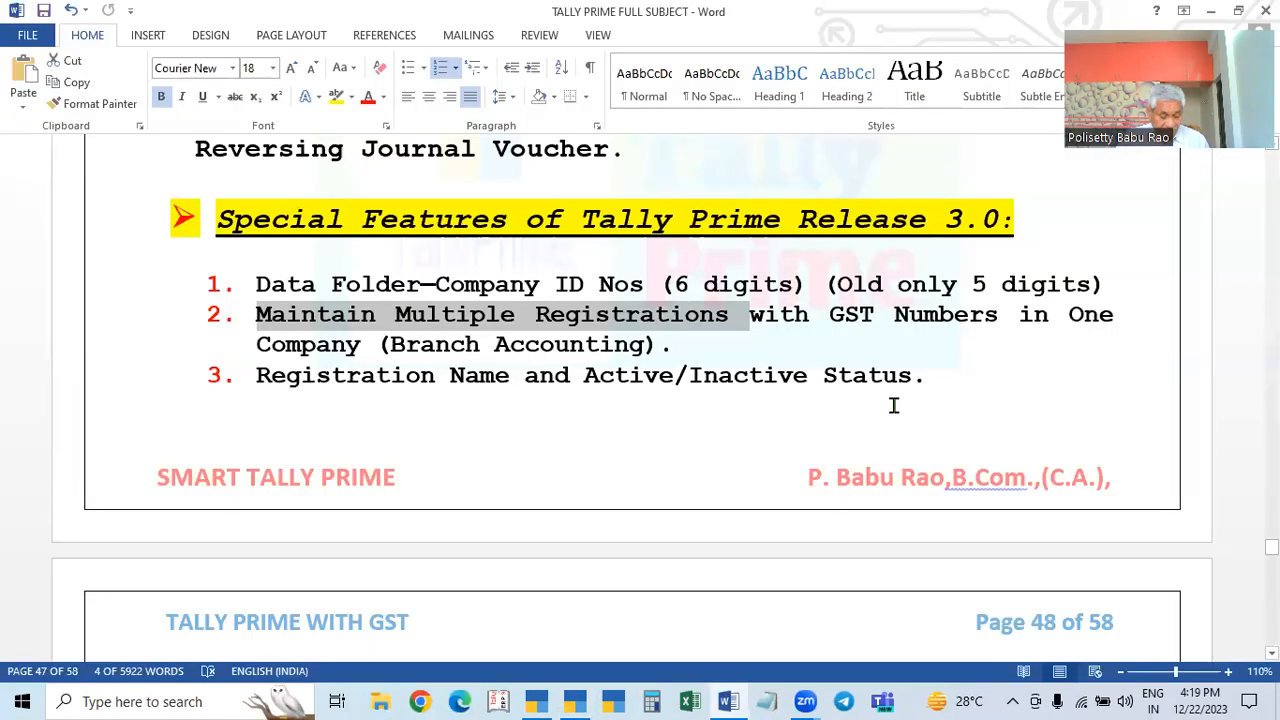
key("alt+Tab")
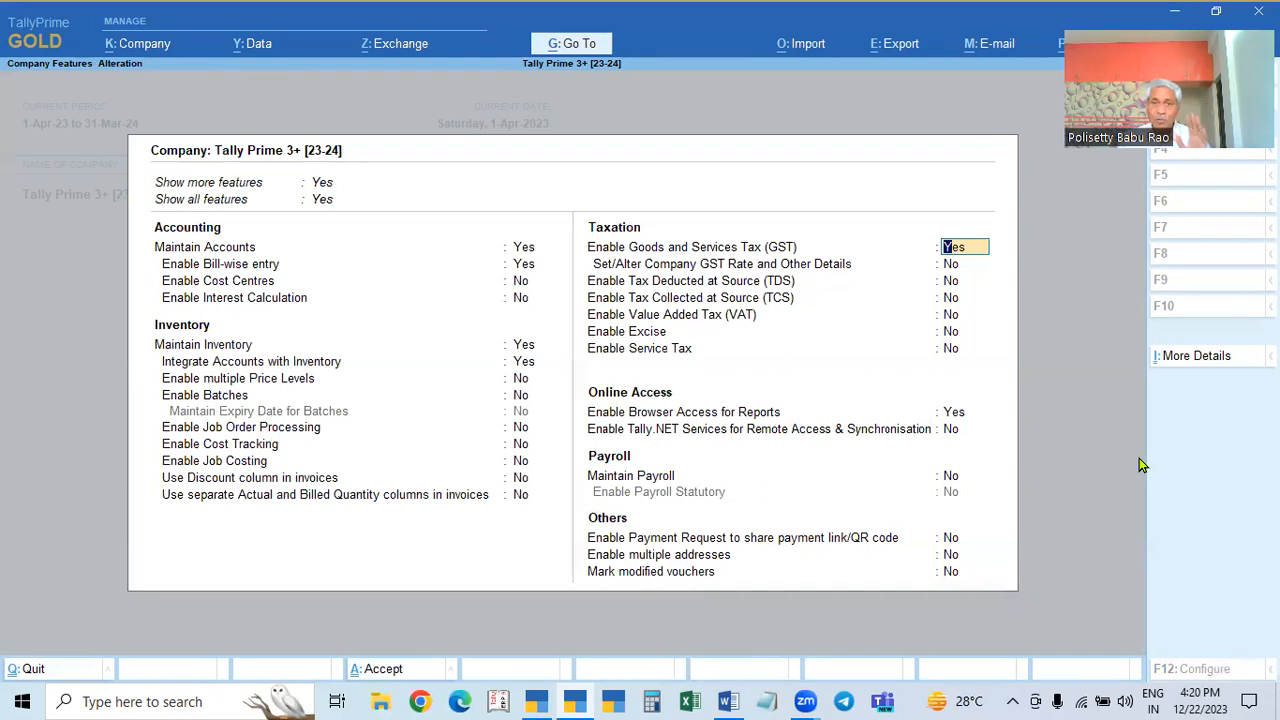
Step: Reopen the GST registration details, set Create another GST Registration for the Company to Yes, and accept
key("Return")
key("Up")
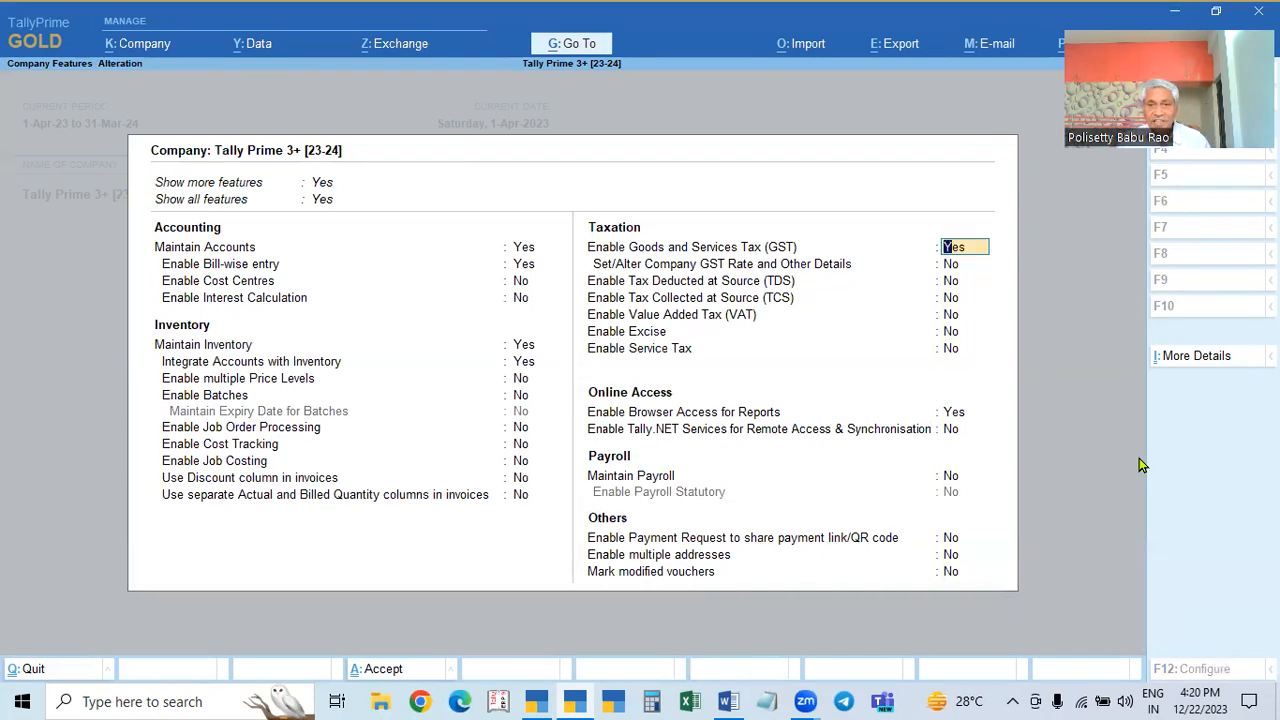
key("Return")
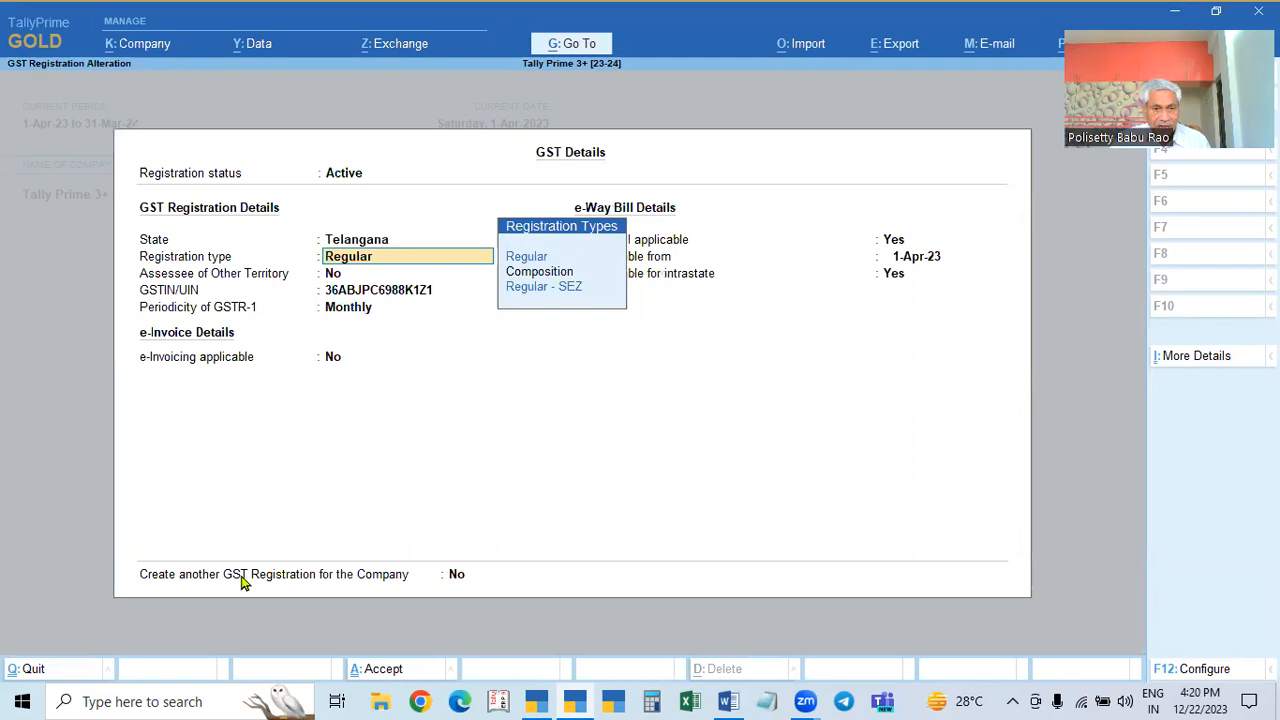
left_click(452, 577)
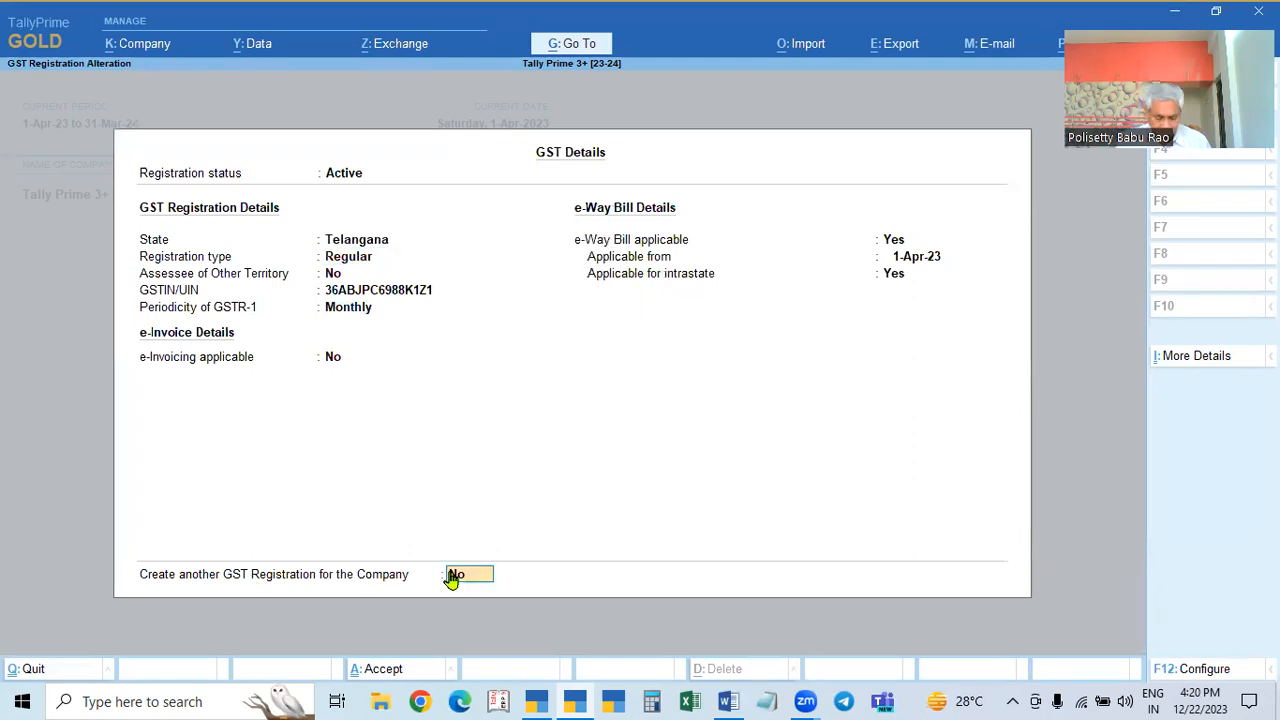
key("y")
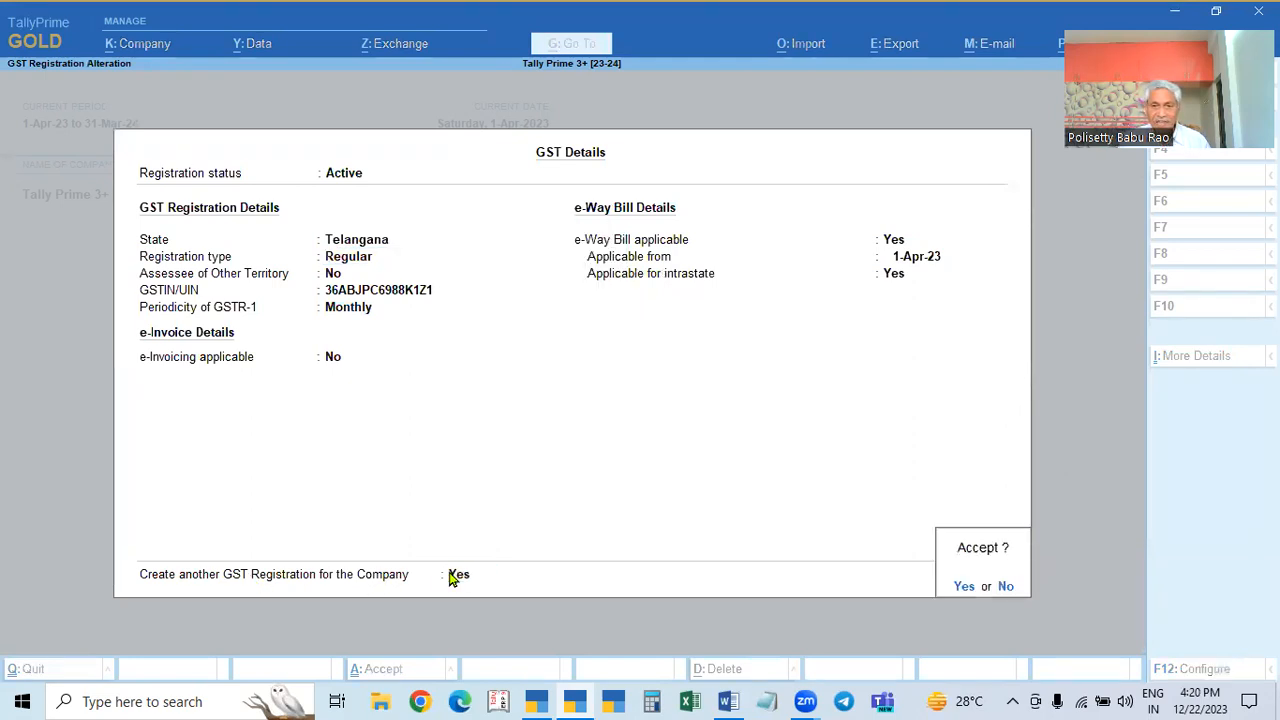
key("Return")
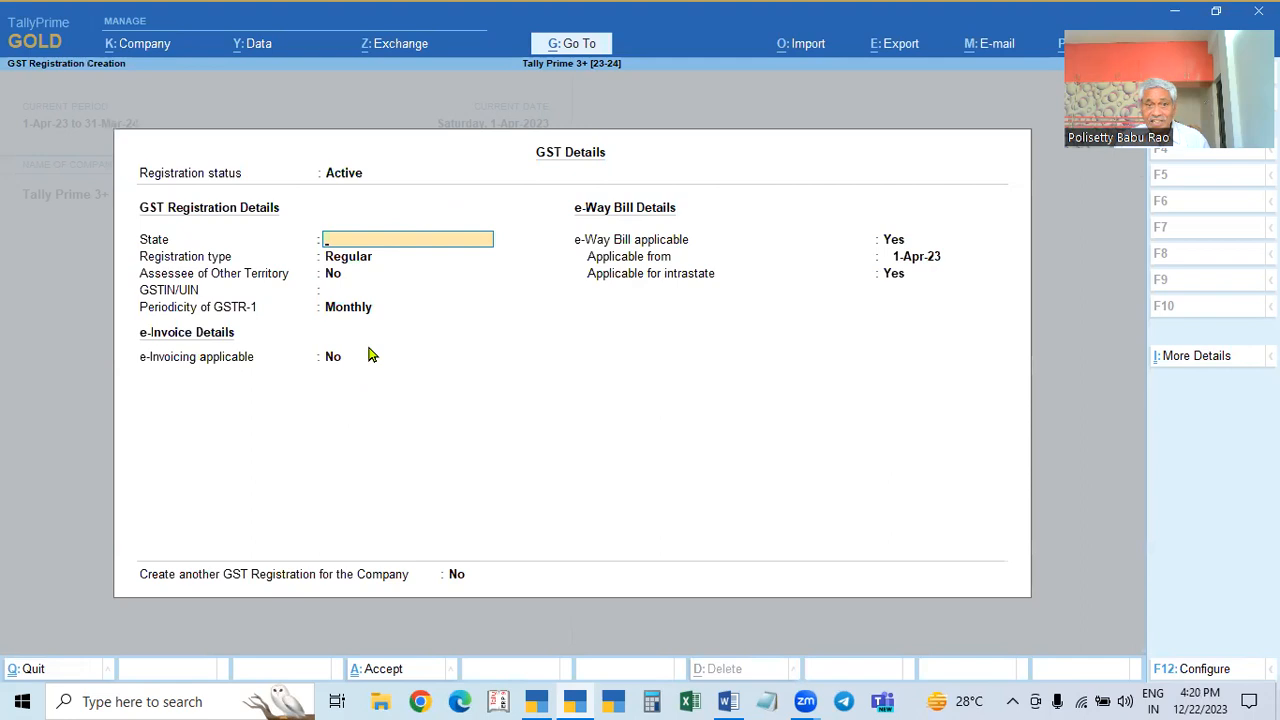
Step: Set the new GST registration's State to Andhra Pradesh, keeping Registration type as Regular and Assessee of Other Territory as No
type("AND")
key("Down")
key("Down")
key("Return")
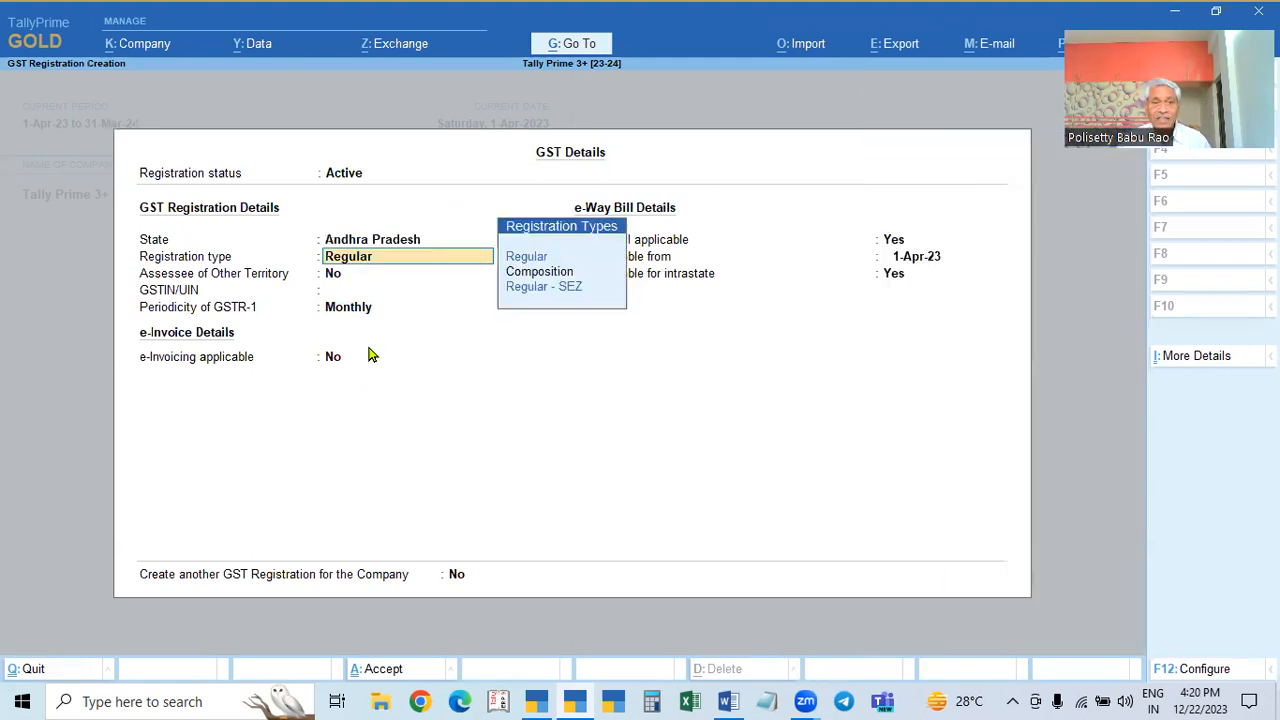
key("Return")
key("BackSpace")
key("Down")
key("Up")
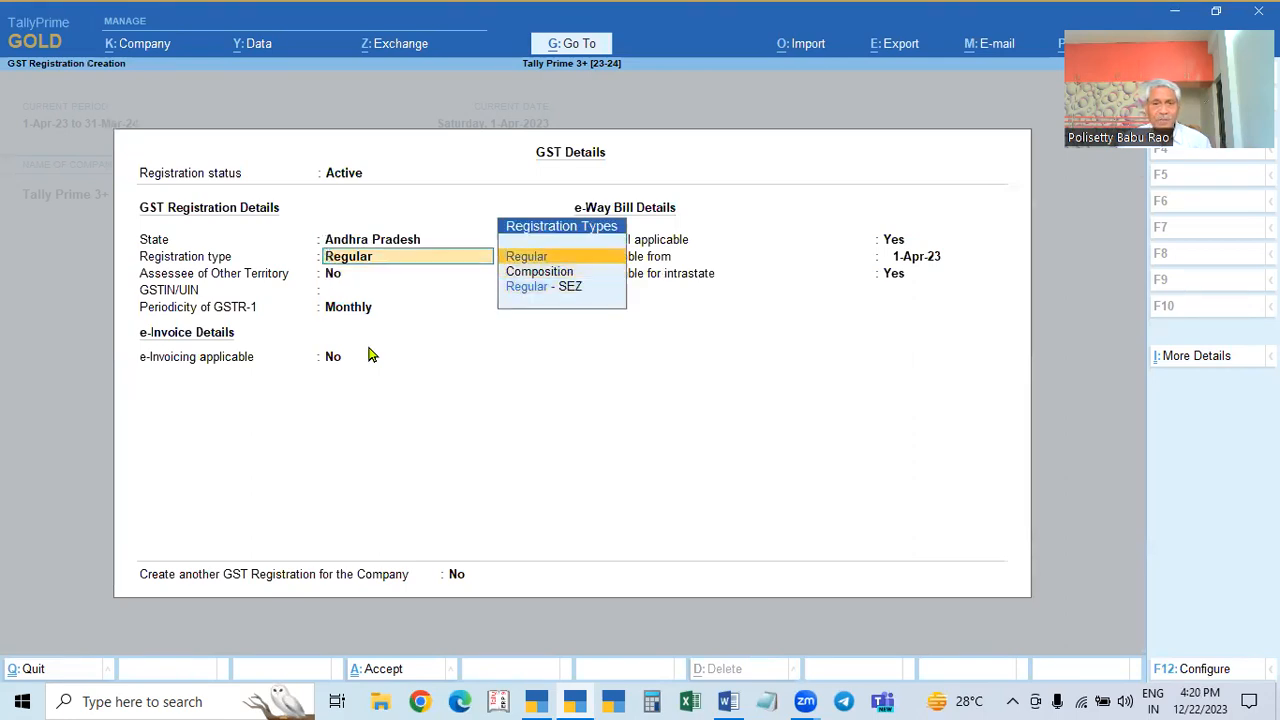
key("Return")
key("Return")
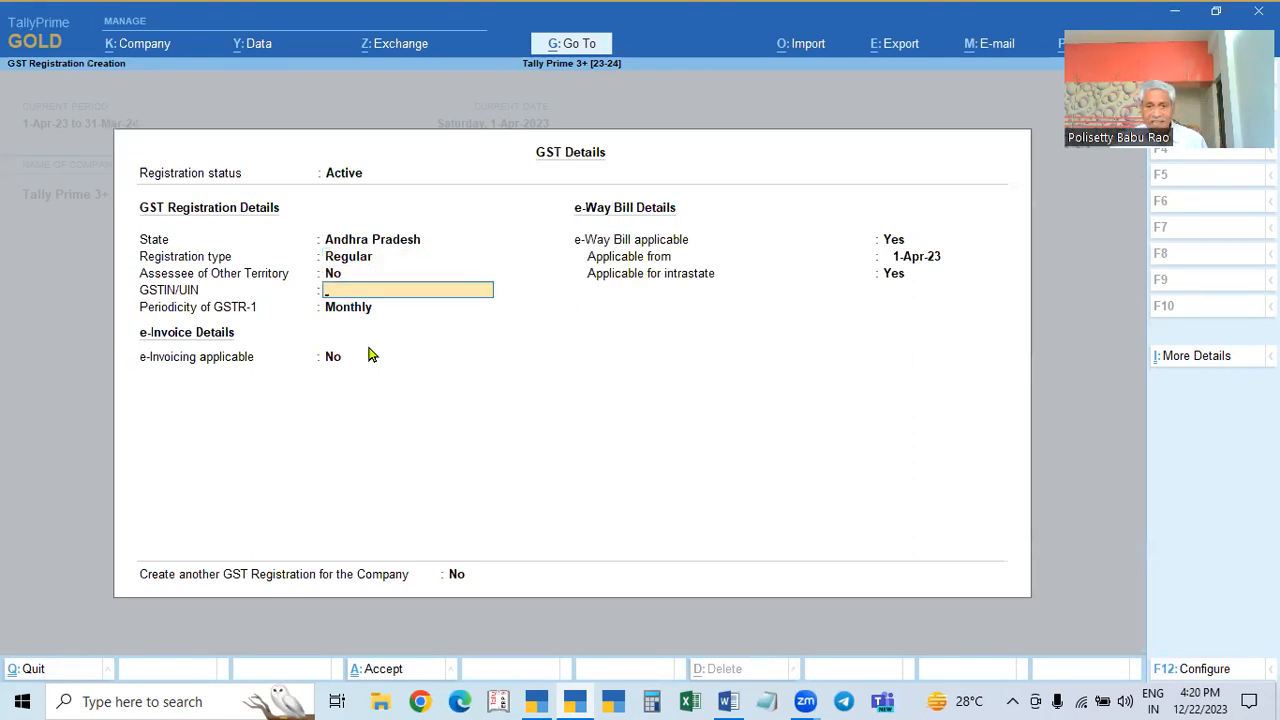
Step: Switch to Notepad and open the GST NO text file from the Desktop
left_click(767, 701)
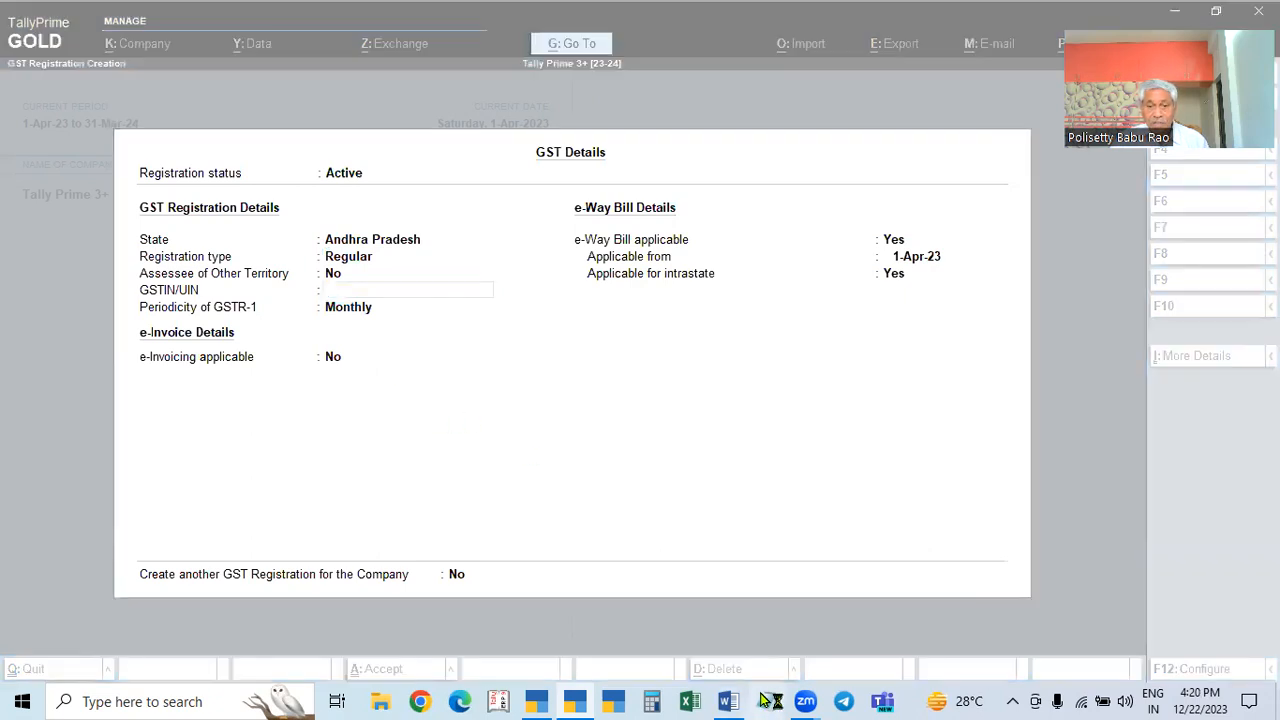
left_click(517, 325)
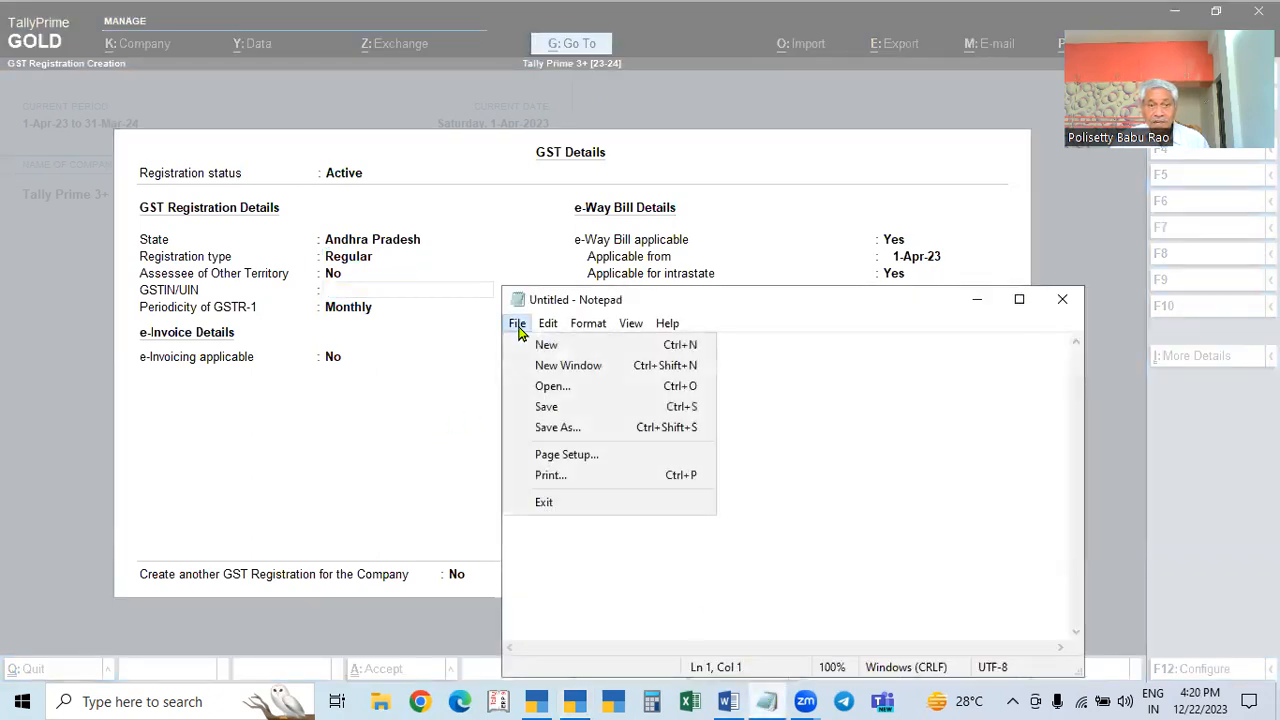
left_click(550, 388)
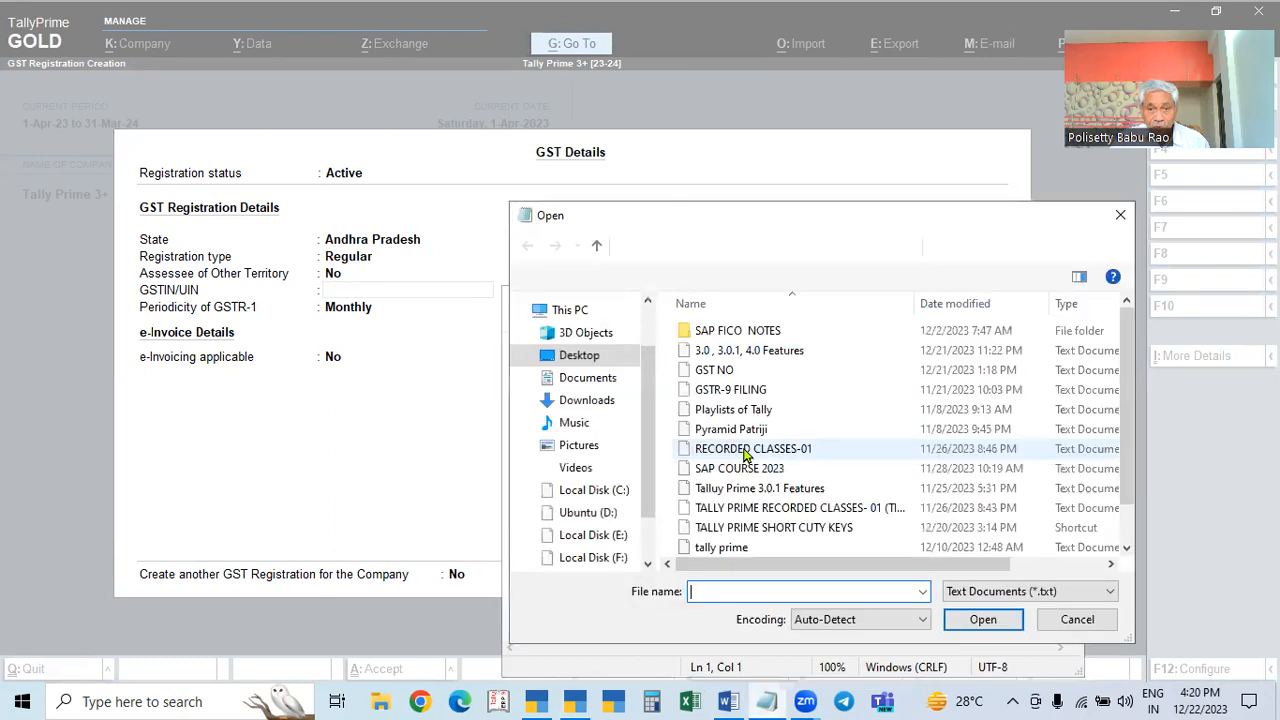
left_click(714, 370)
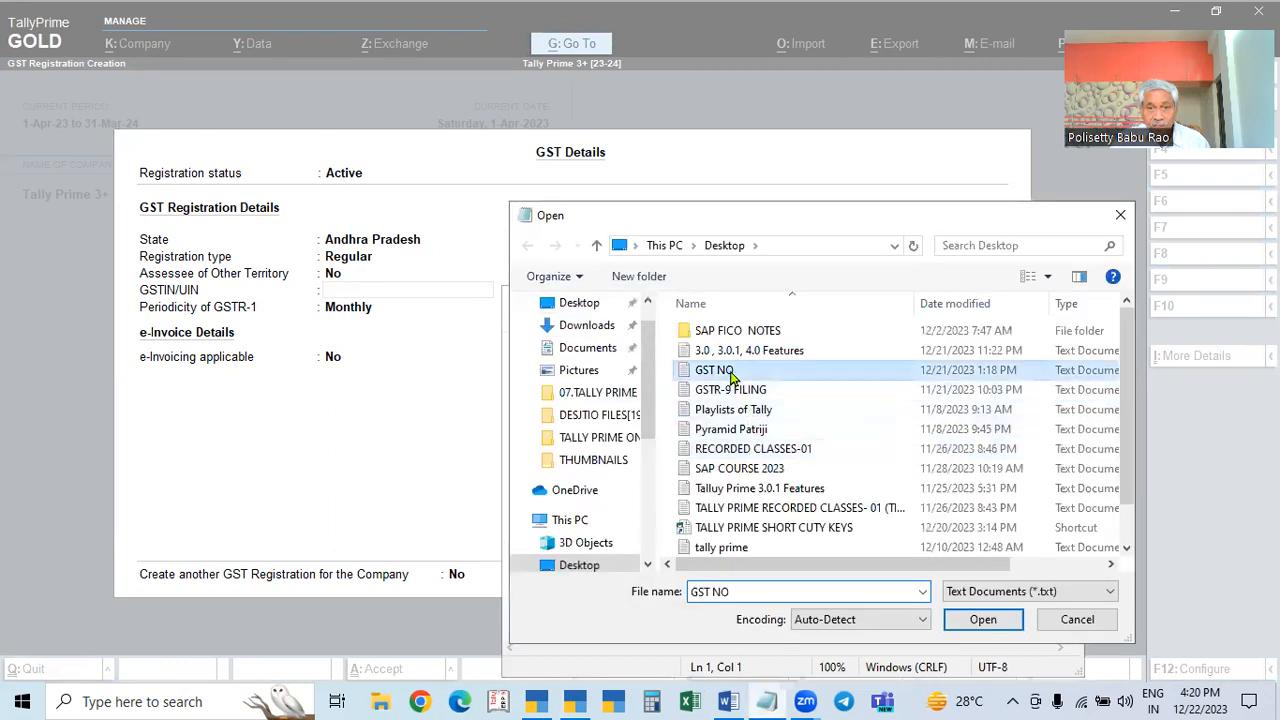
left_click(980, 620)
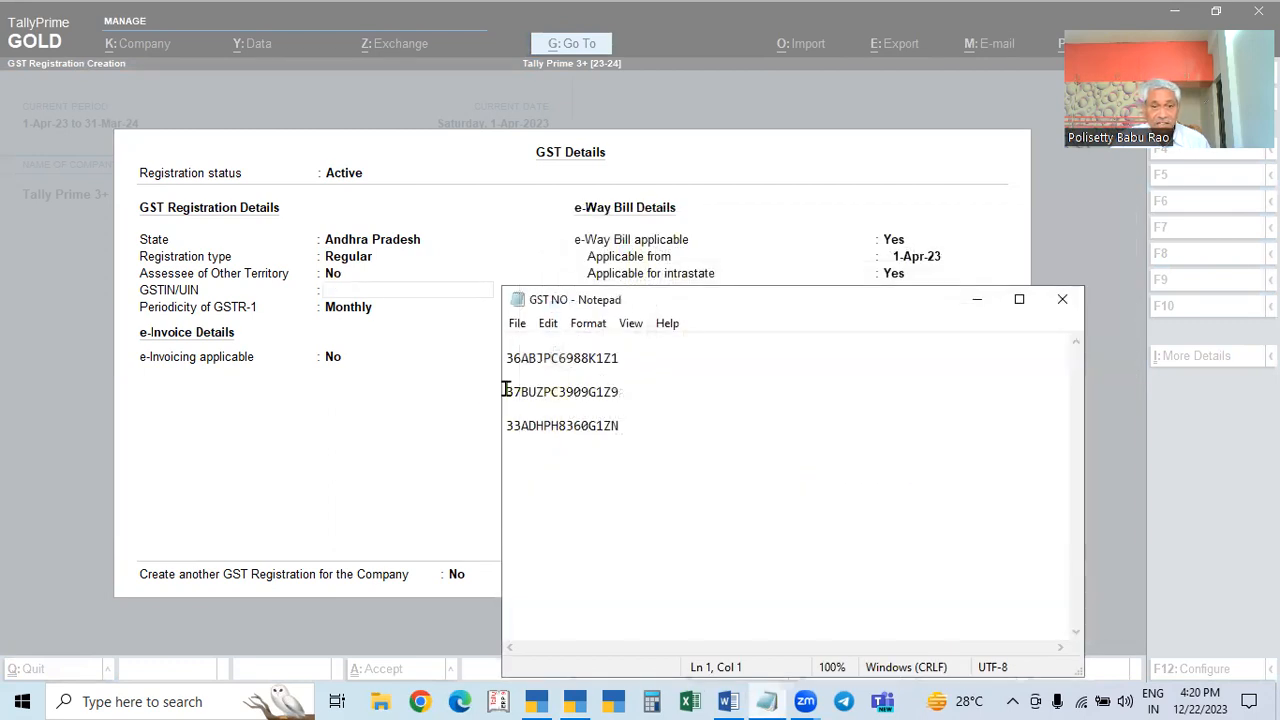
Step: Copy the second GSTIN from the Notepad file into the Andhra Pradesh registration's GSTIN/UIN field in Tally Prime
left_click_drag(504, 390, 678, 390)
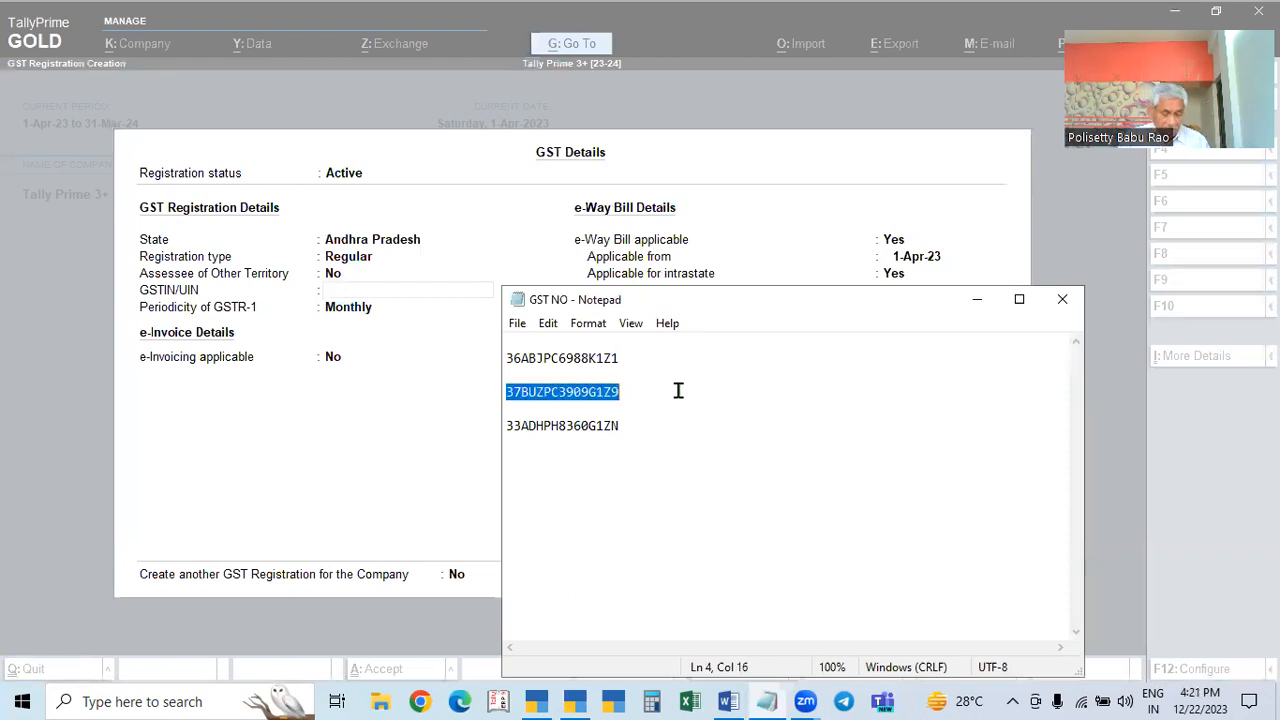
left_click(400, 300)
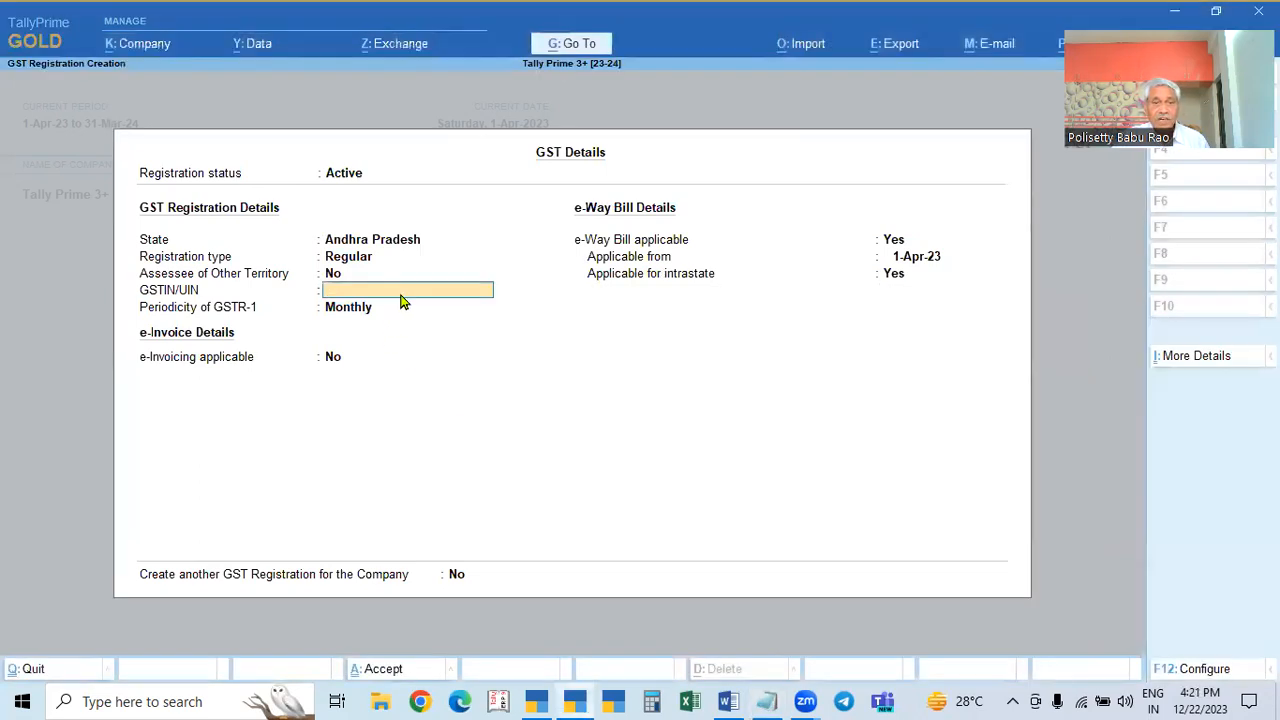
key("ctrl+alt+v")
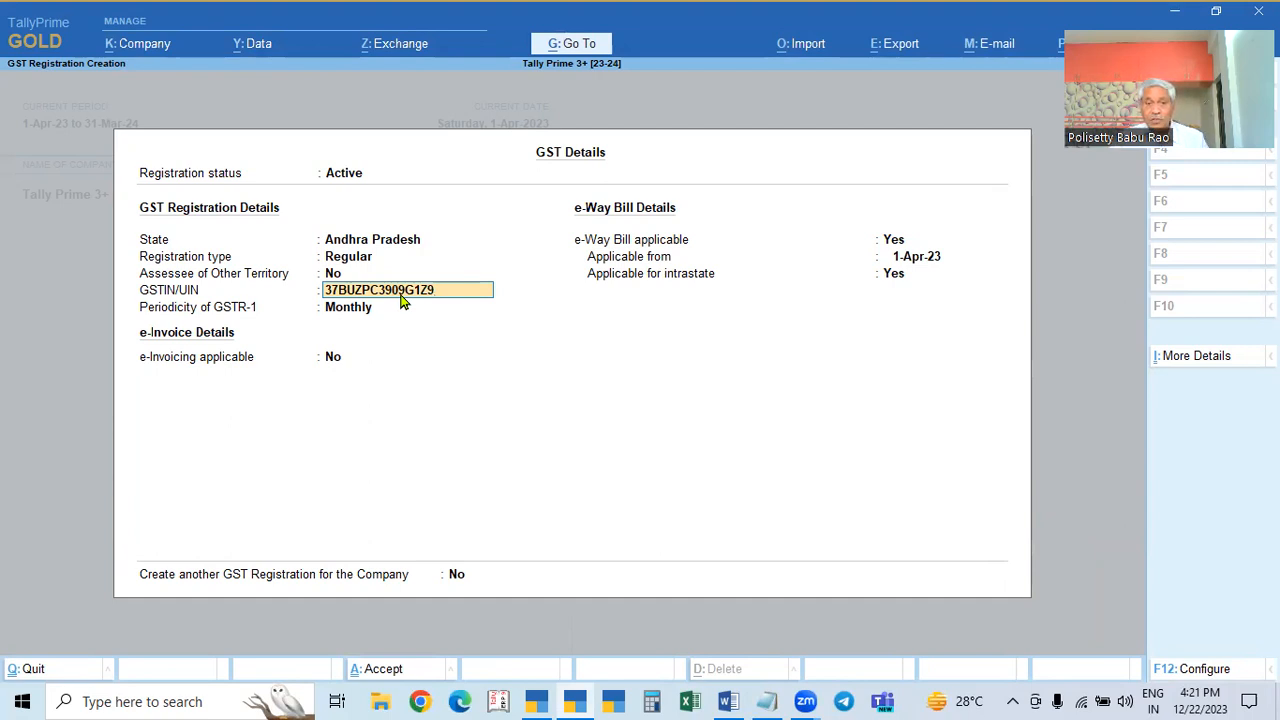
key("Return")
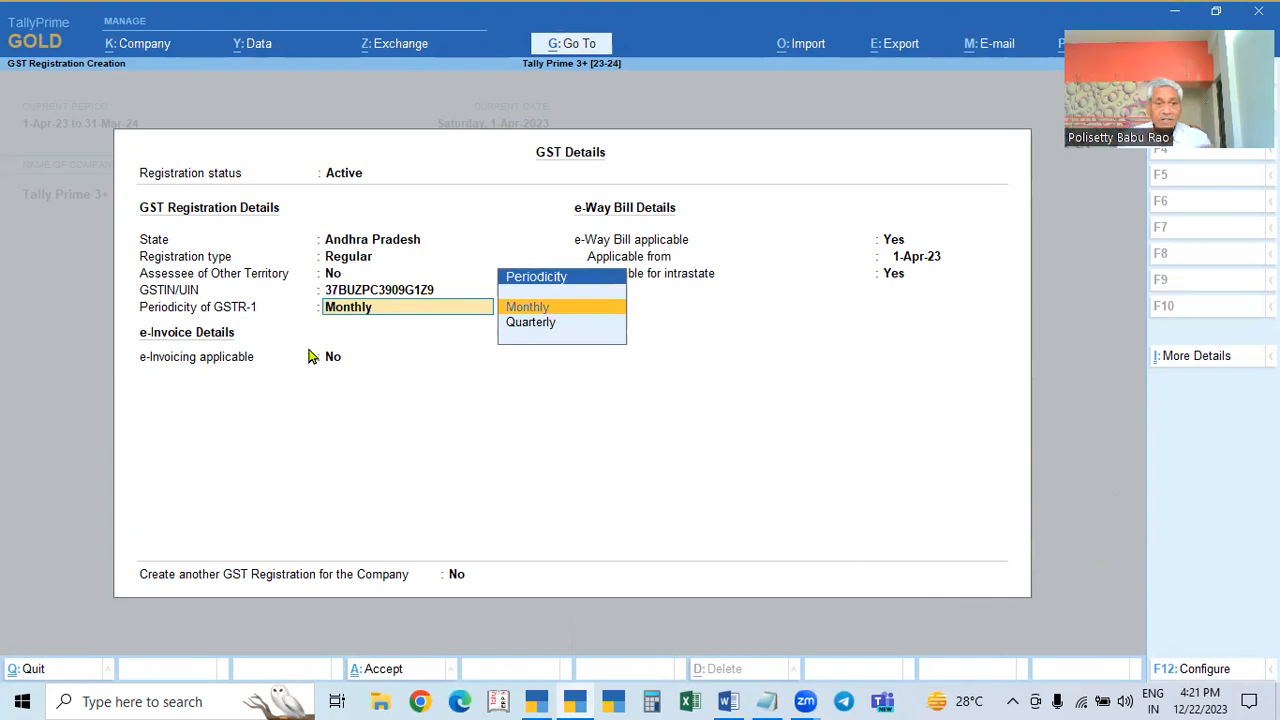
Step: Keep Monthly GSTR-1 periodicity, no e-Invoicing and e-Way Bill from 1-Apr-23 including intrastate, and save the Andhra Pradesh registration
key("Return")
key("Return")
key("Return")
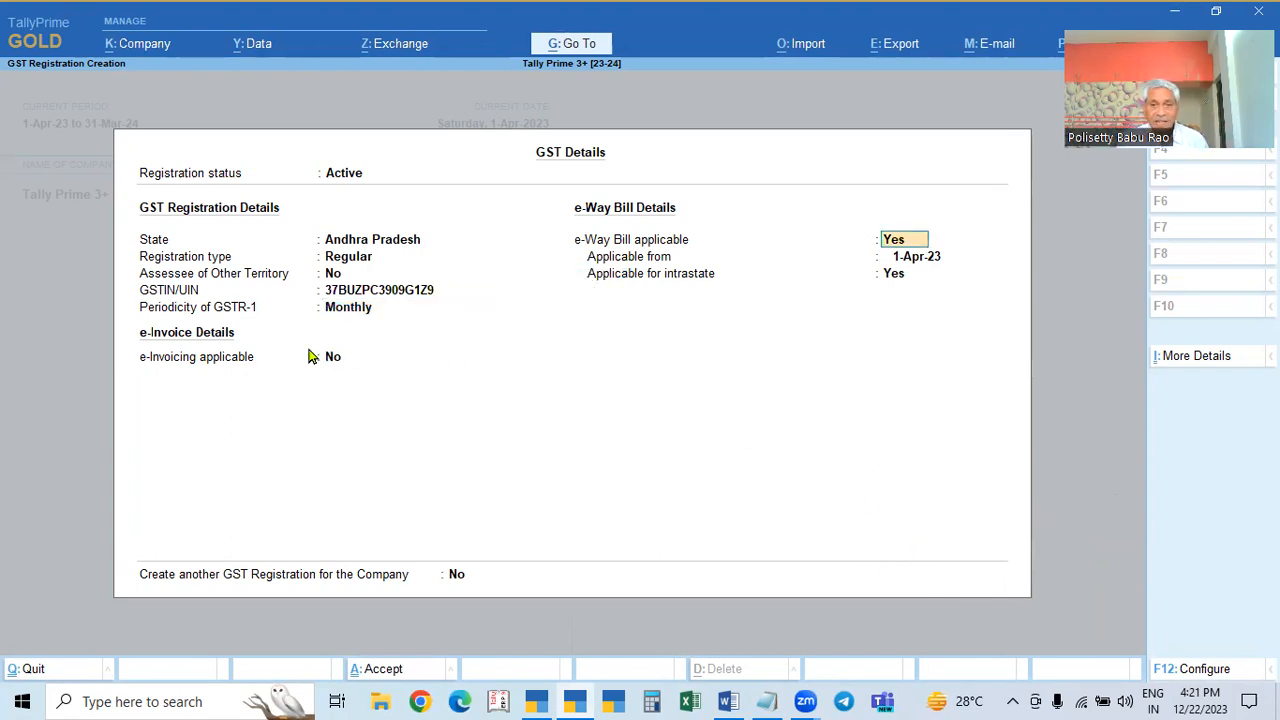
key("Return")
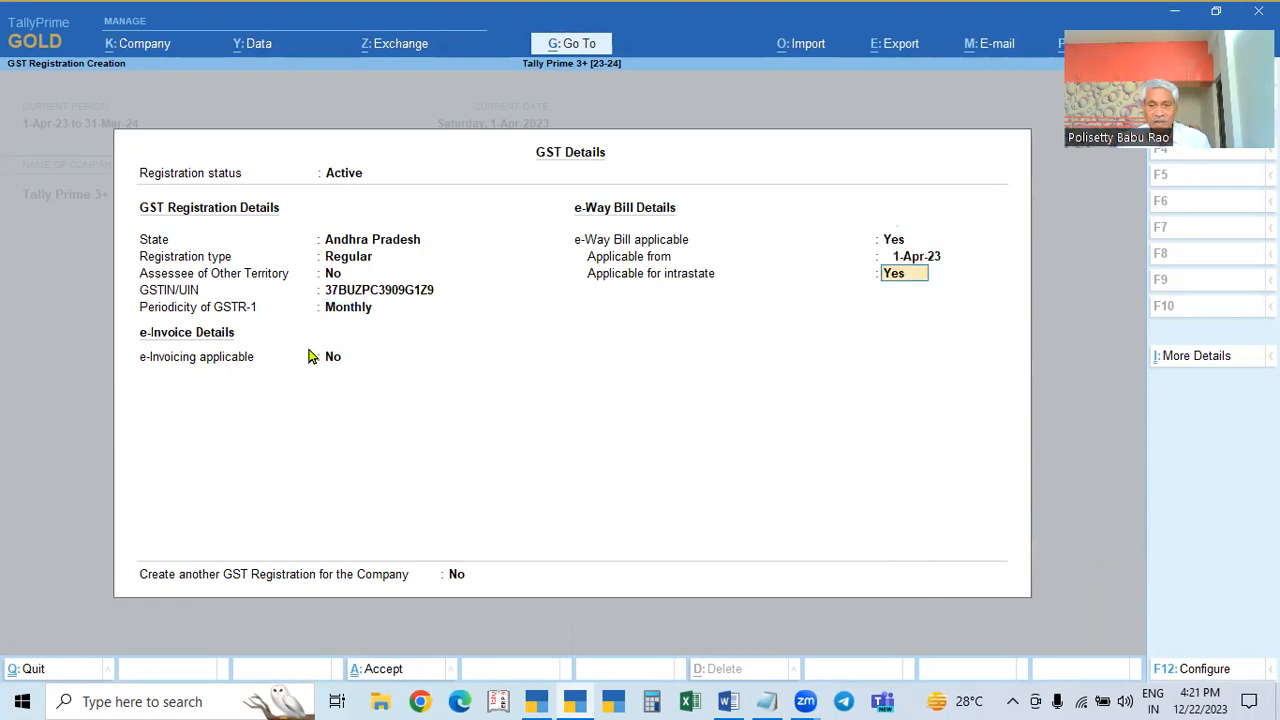
key("Return")
key("Return")
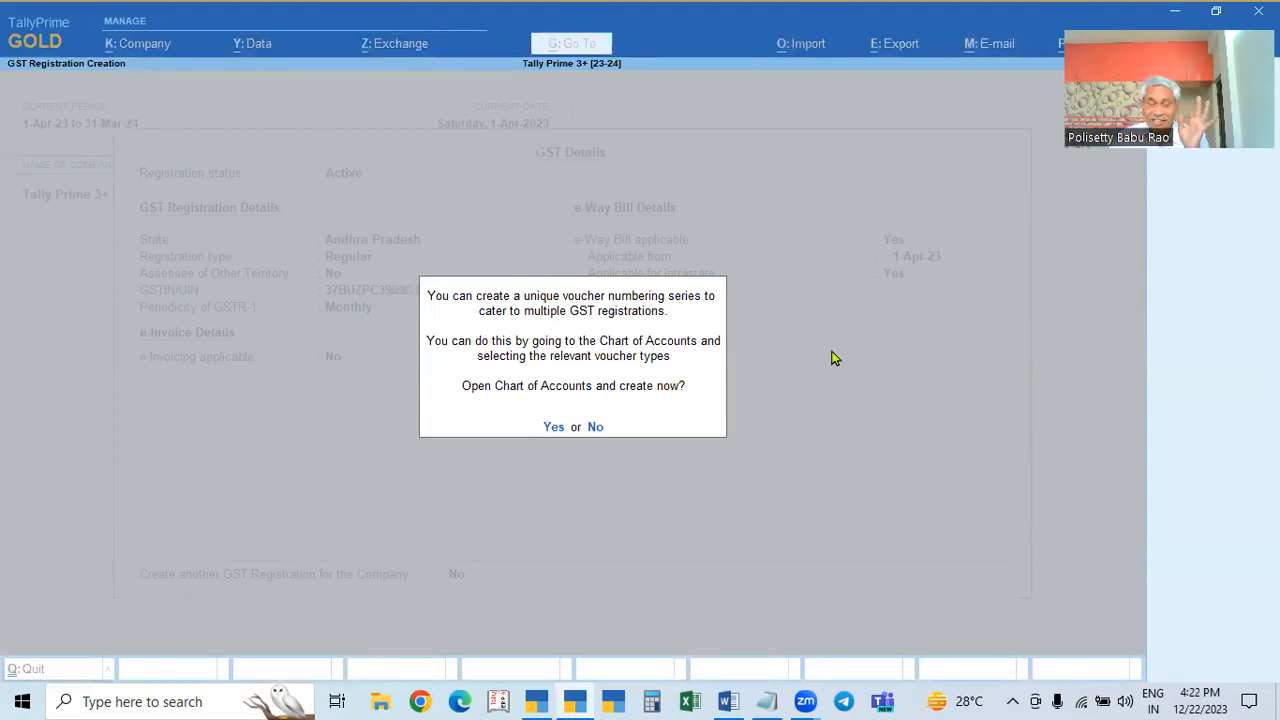
Step: View the voucher types in the Chart of Accounts, and open the list of GST registrations from the company features
left_click(555, 432)
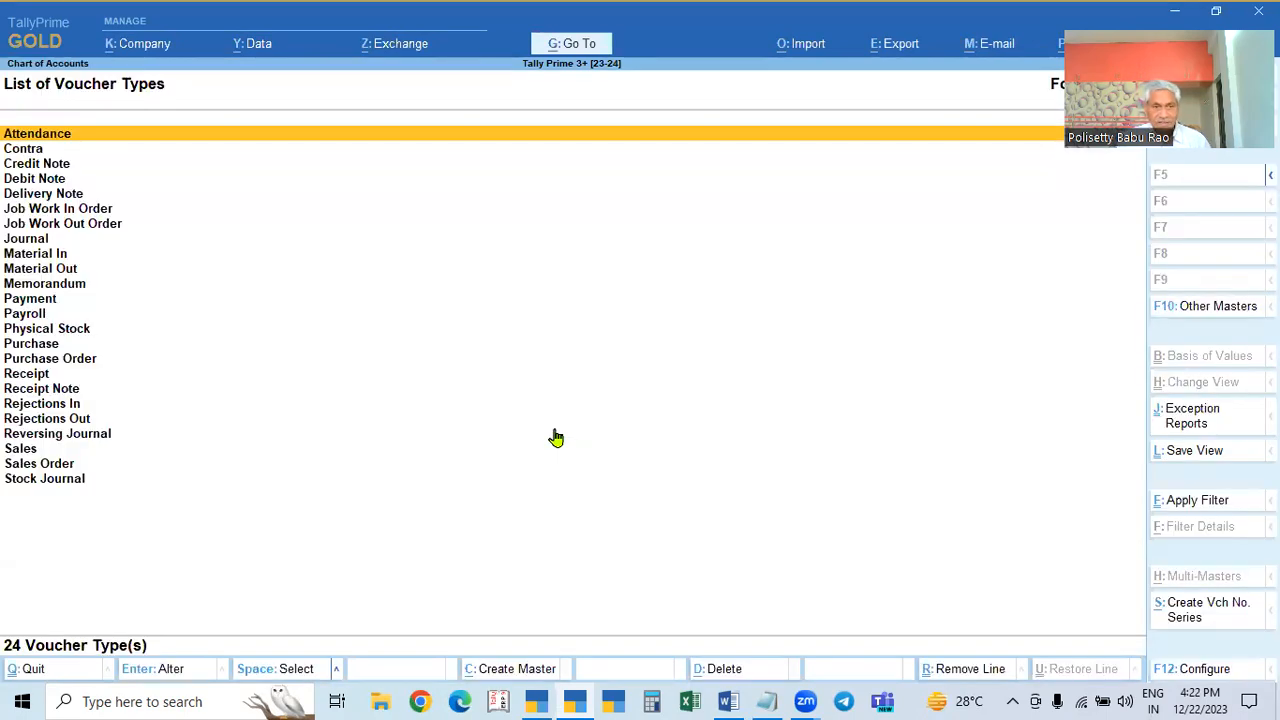
key("F11")
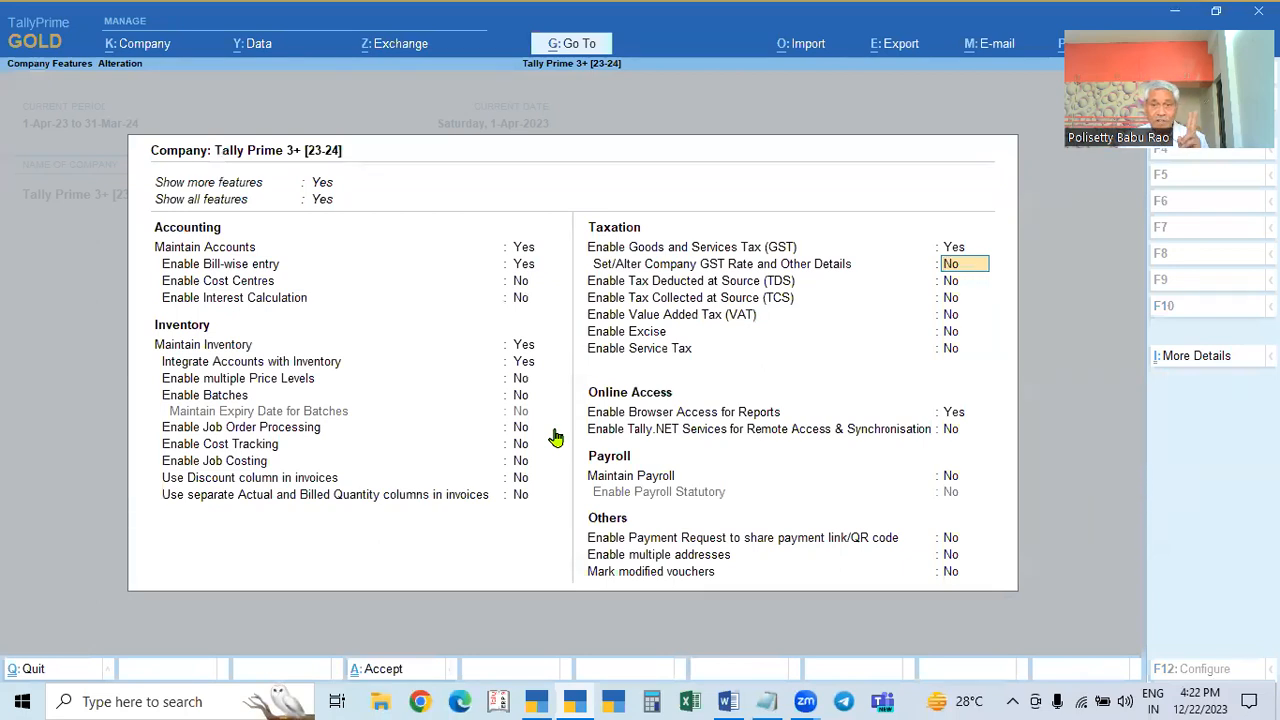
key("Up")
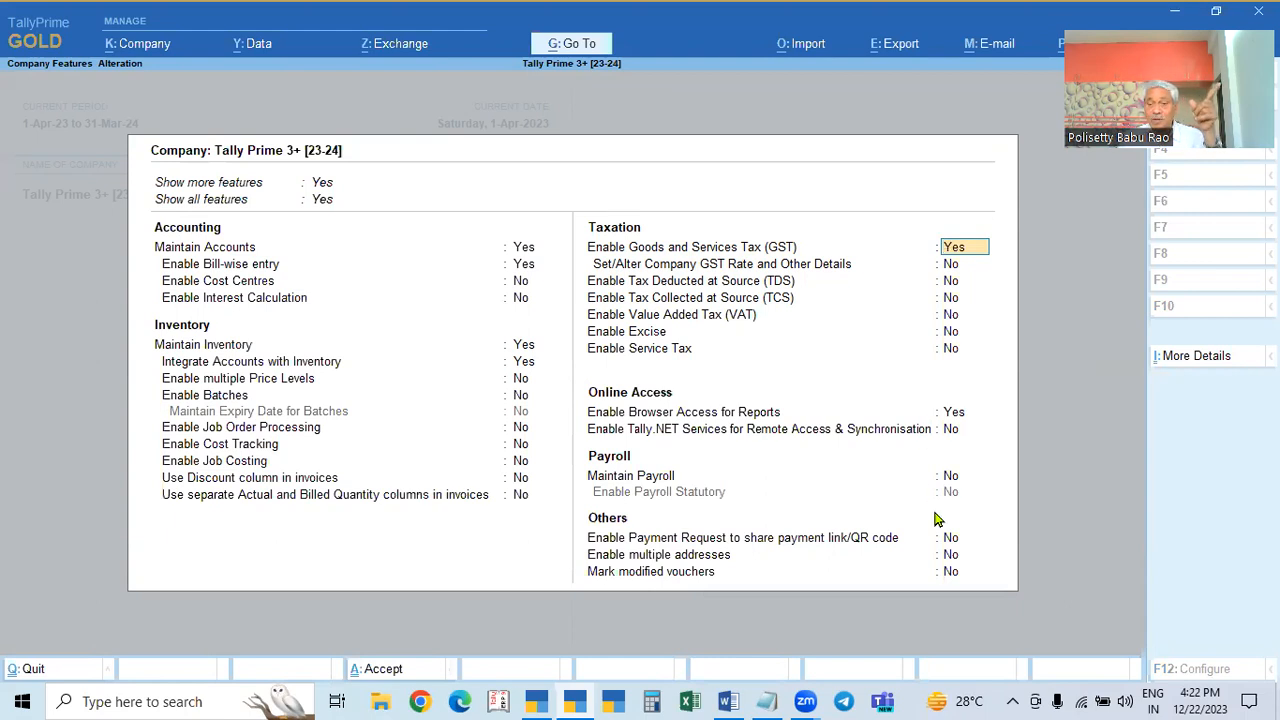
key("Return")
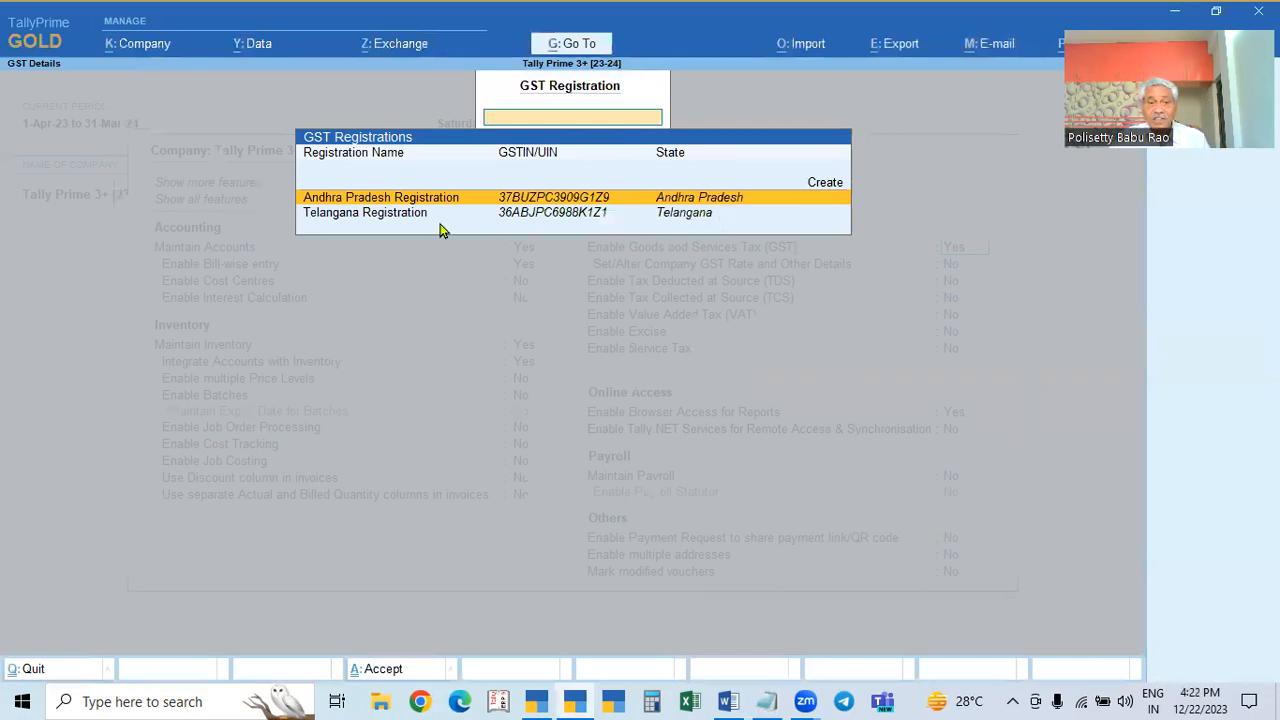
Step: Open the Telangana registration, set Create another GST Registration for the Company to Yes, and accept
left_click(684, 218)
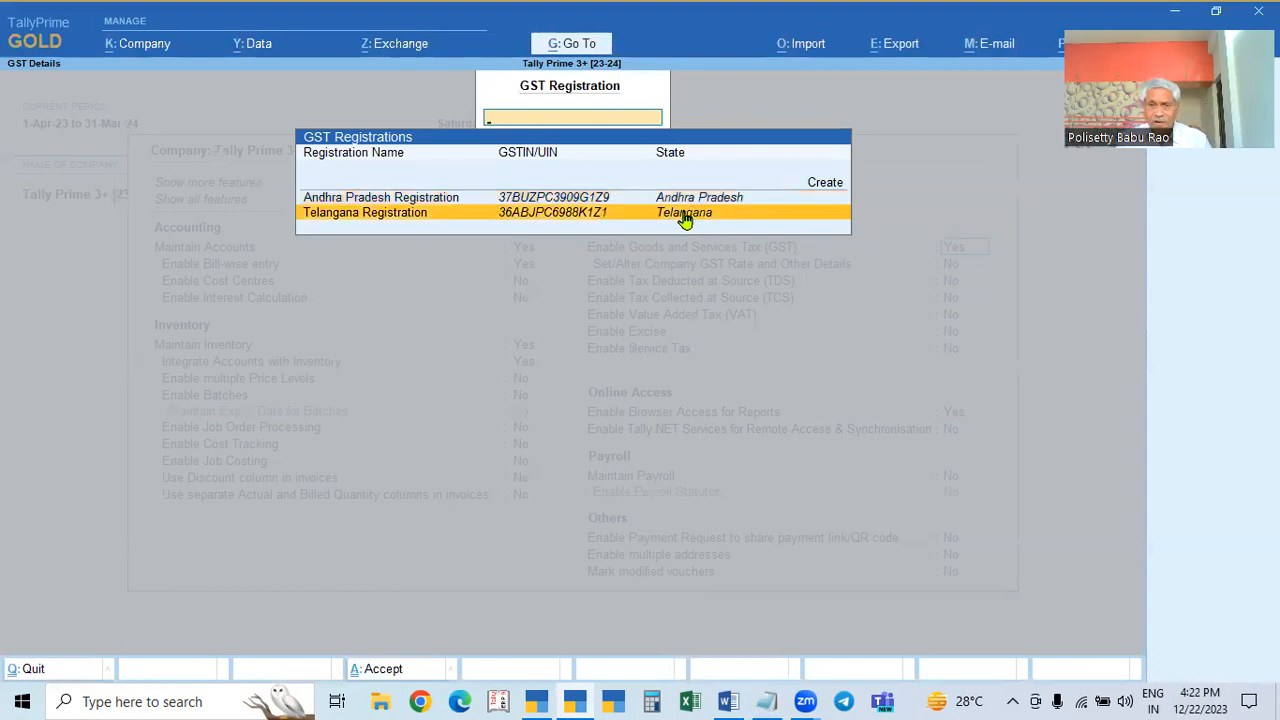
key("Return")
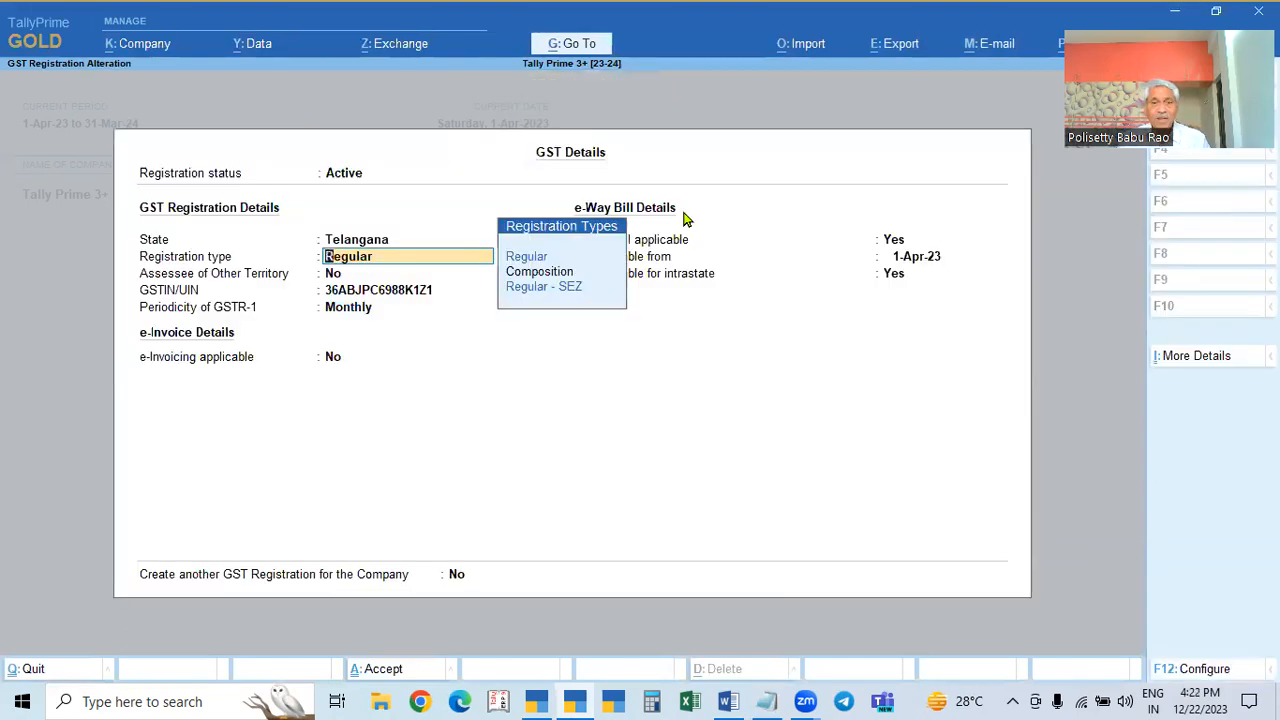
key("Return")
key("Return")
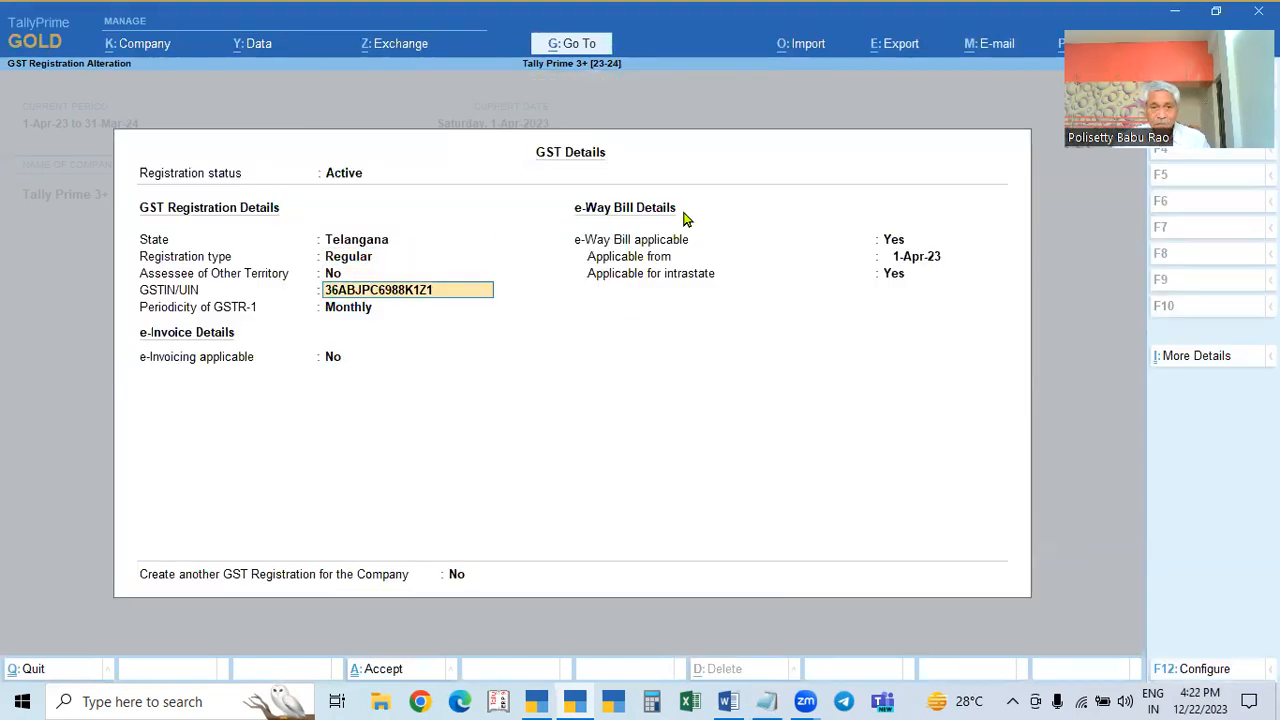
left_click(458, 574)
key("y")
key("Return")
key("y")
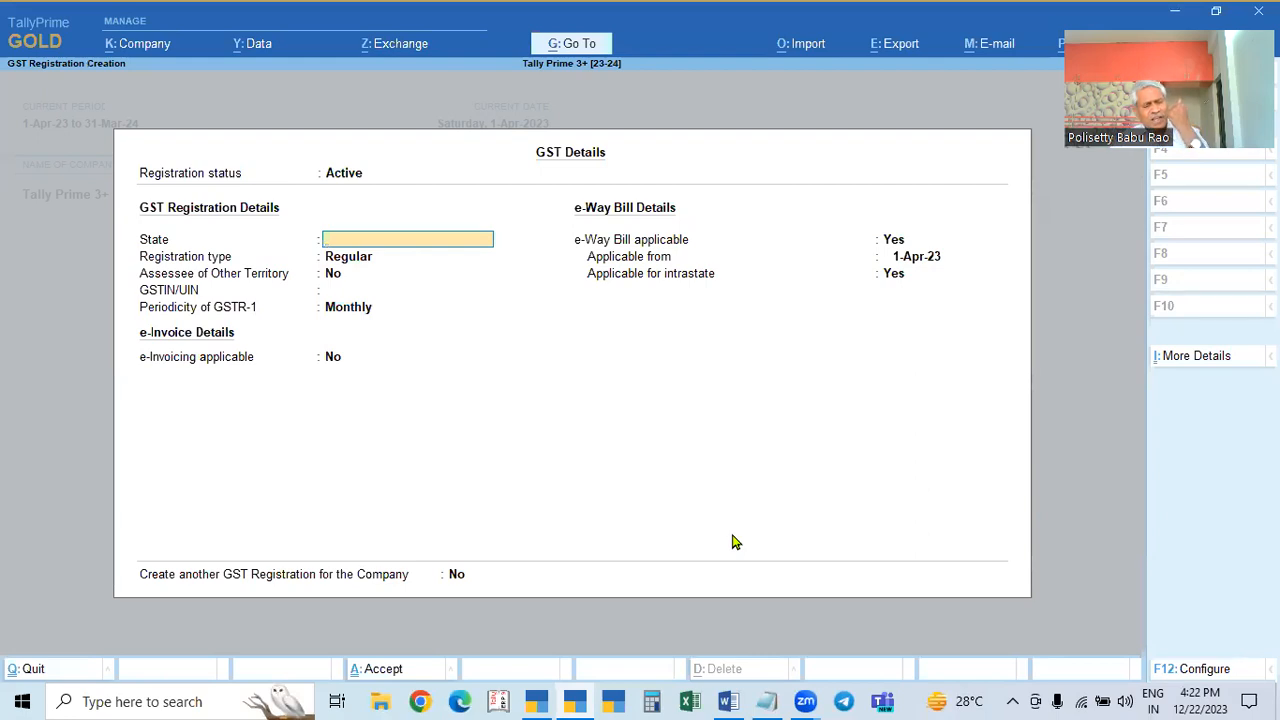
Step: Copy the third GSTIN from the Notepad file and return to the State field of the new registration
left_click(768, 700)
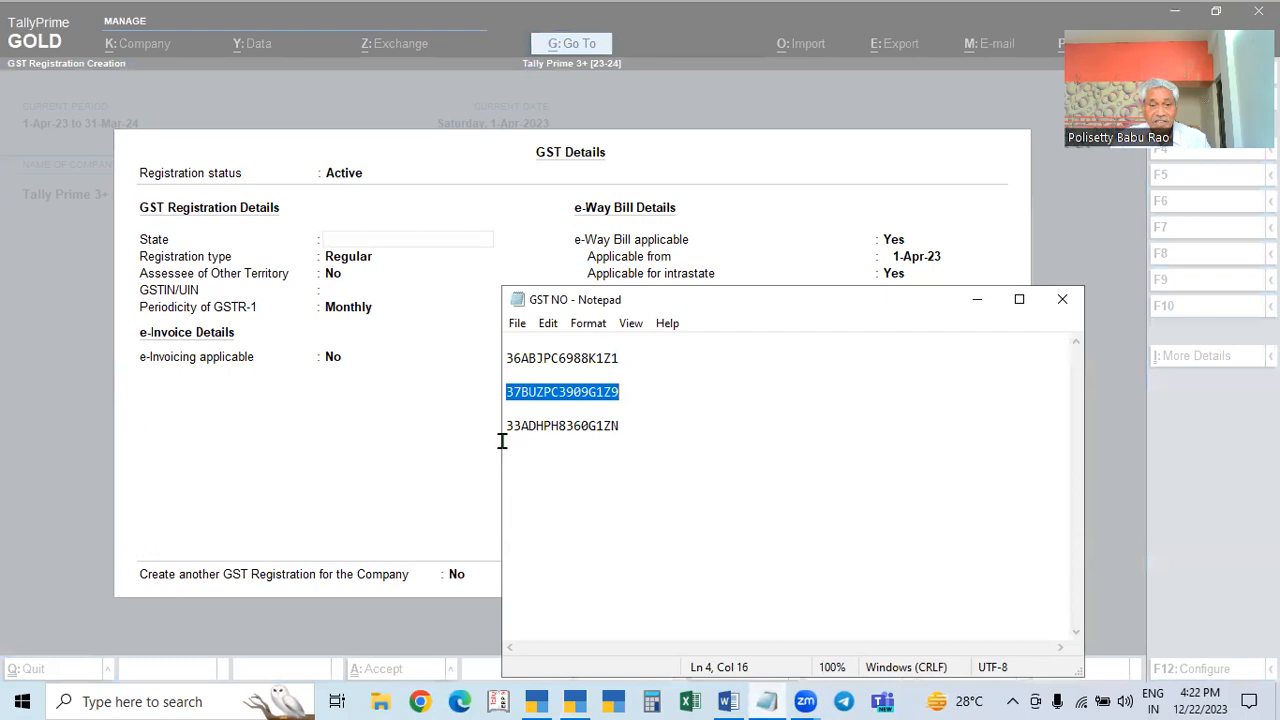
left_click_drag(504, 431, 654, 435)
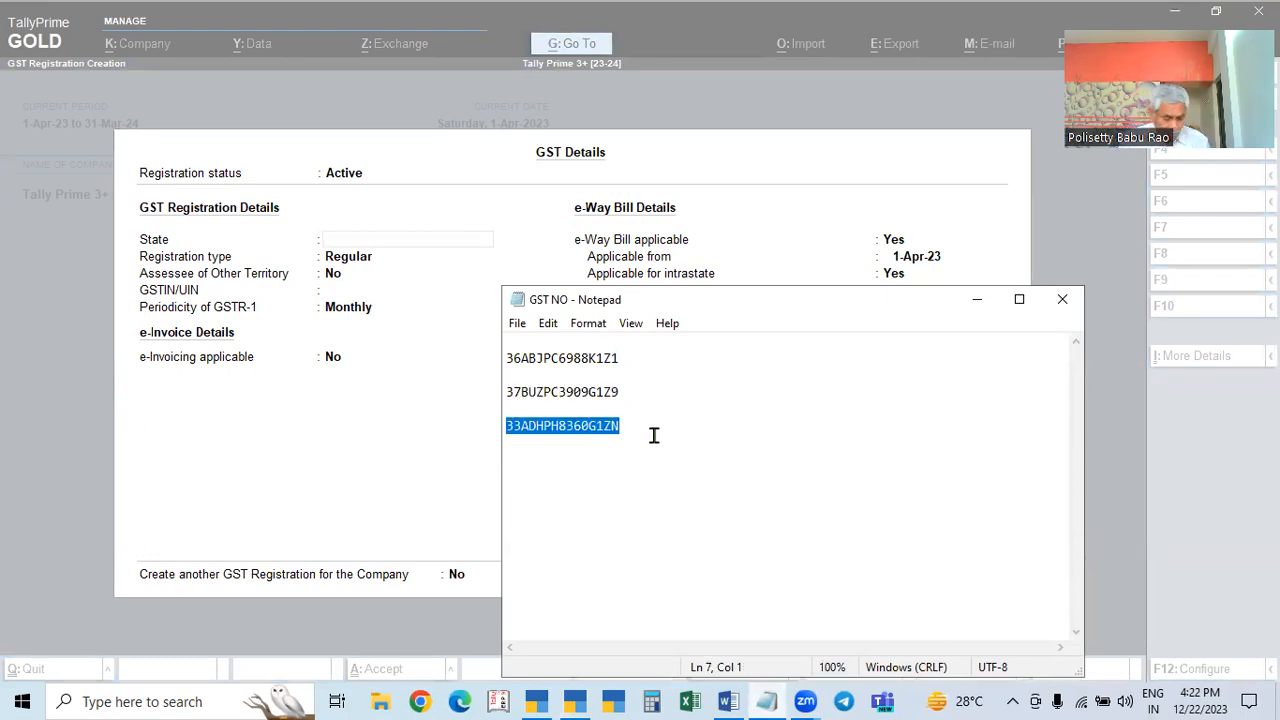
left_click(422, 245)
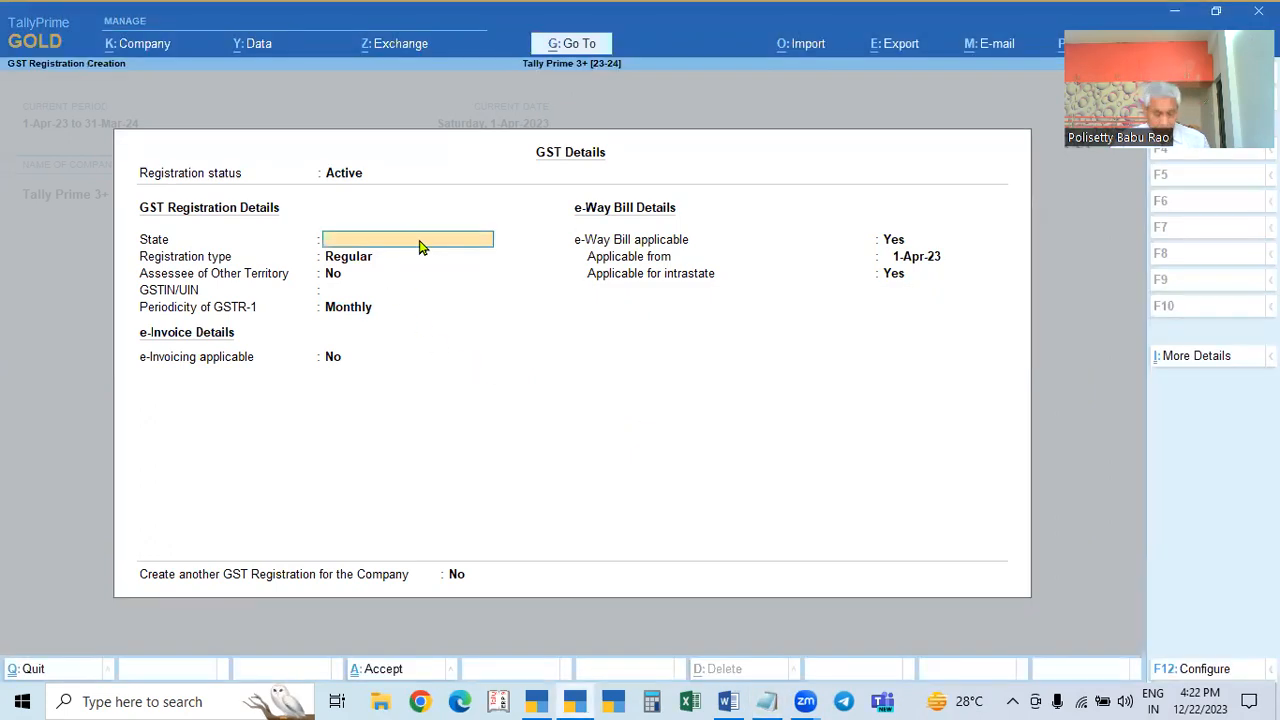
Step: Set the State to Tamil Nadu with Regular registration type, and paste the copied number as the GSTIN/UIN
type("TAMI")
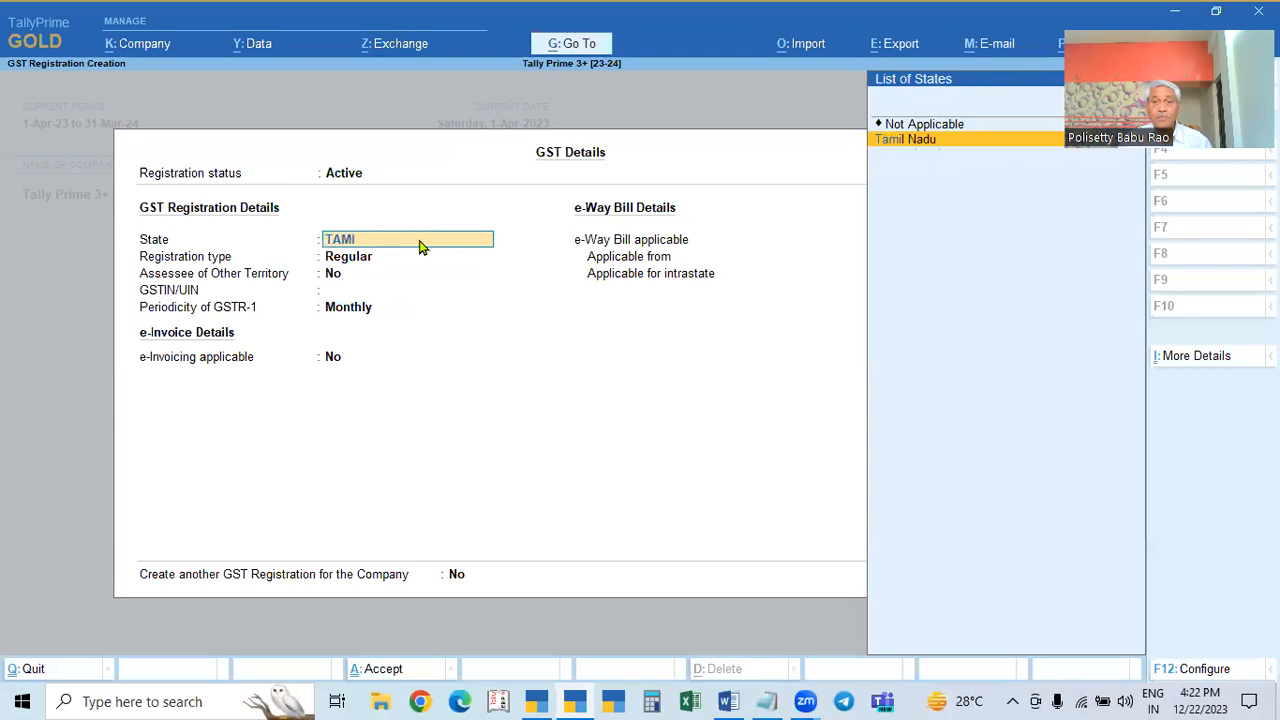
key("Return")
key("Return")
key("Return")
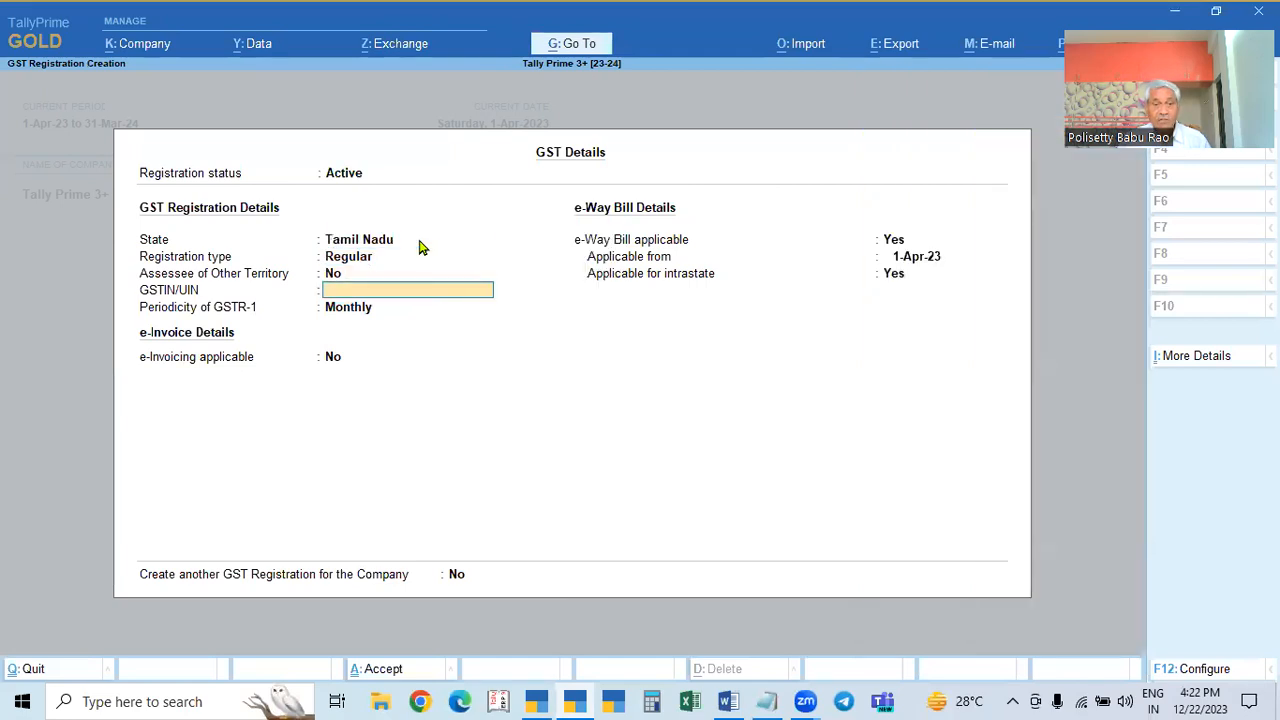
key("ctrl+alt+v")
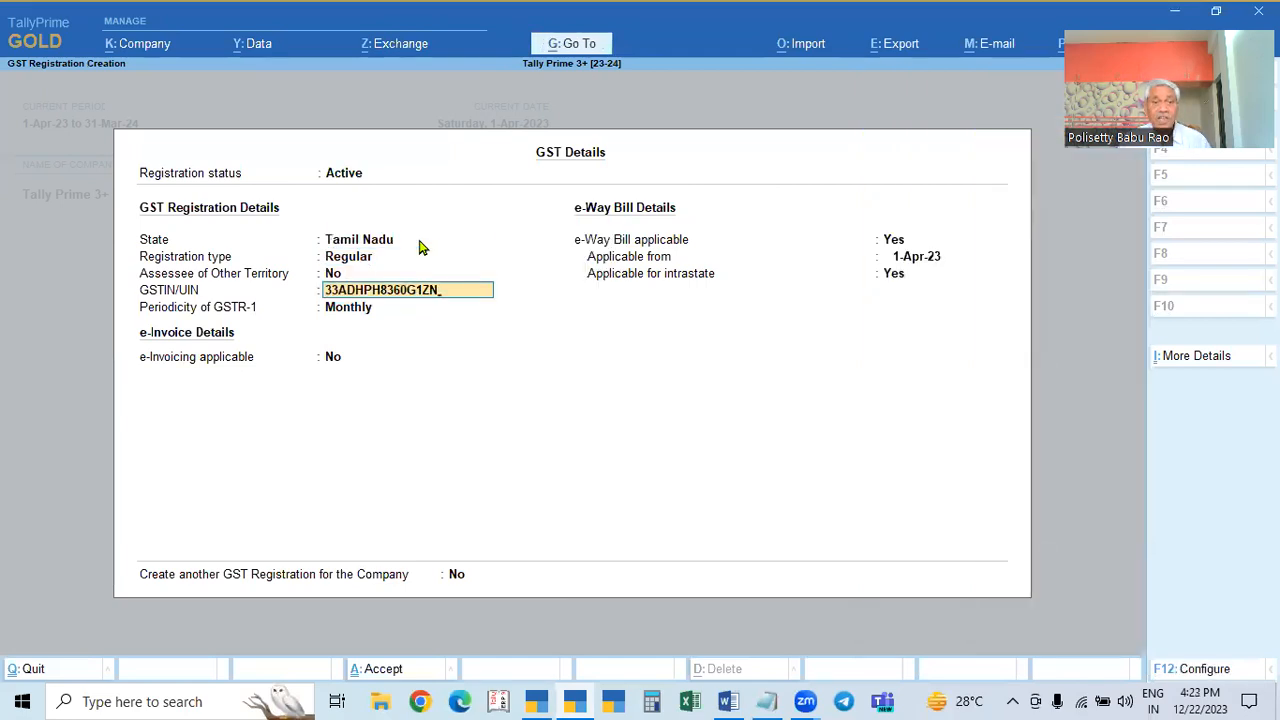
Step: Accept the remaining Tamil Nadu registration defaults, save without another registration, and decline opening the Chart of Accounts
key("Return")
key("Return")
key("Return")
key("Return")
key("Return")
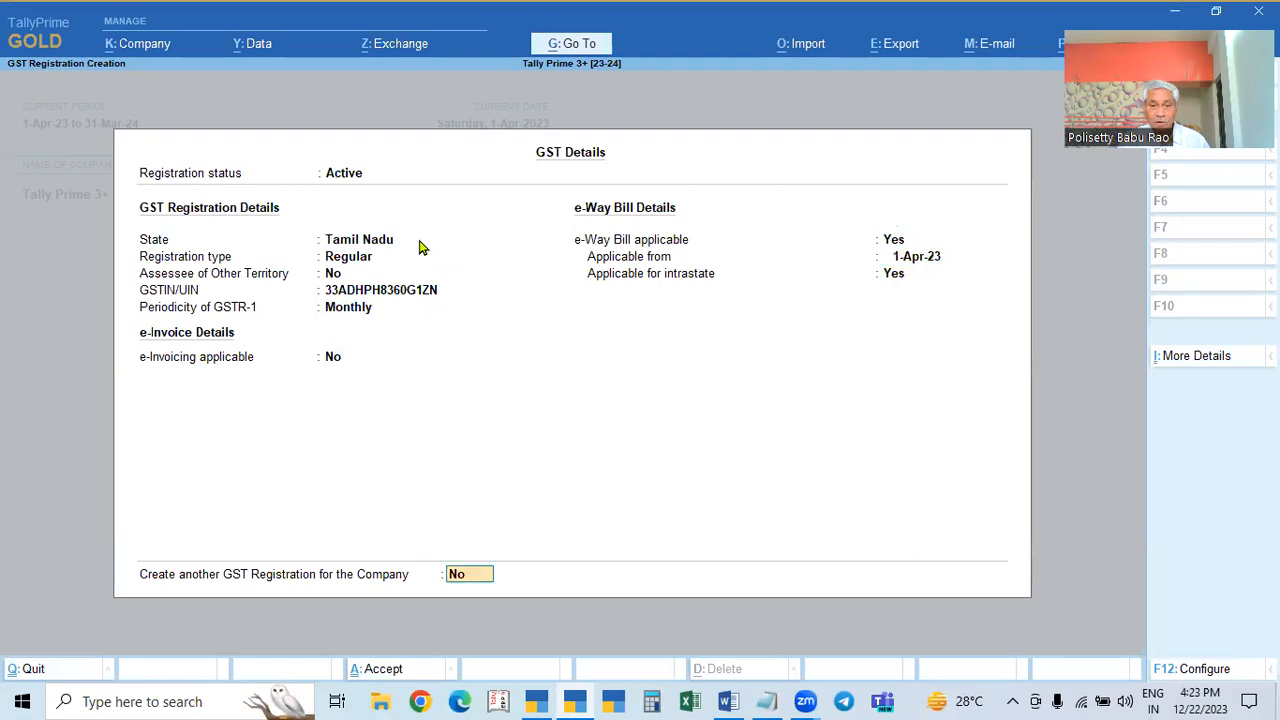
key("Return")
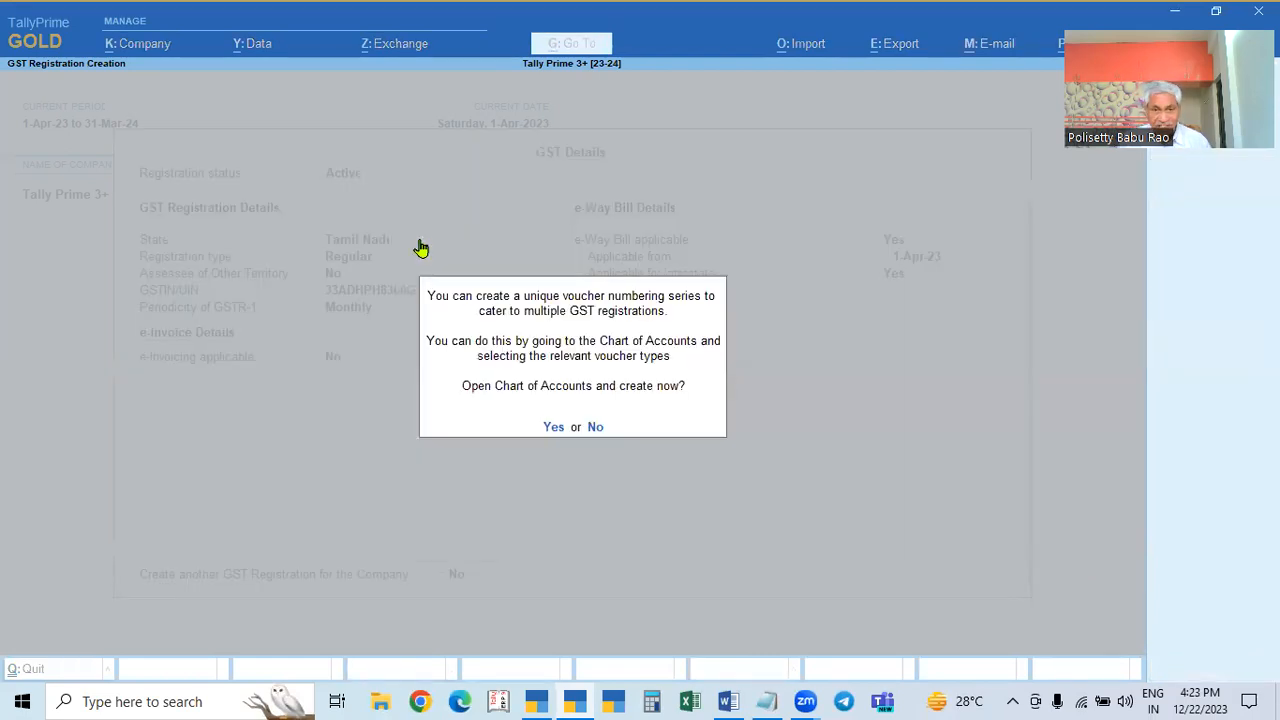
key("n")
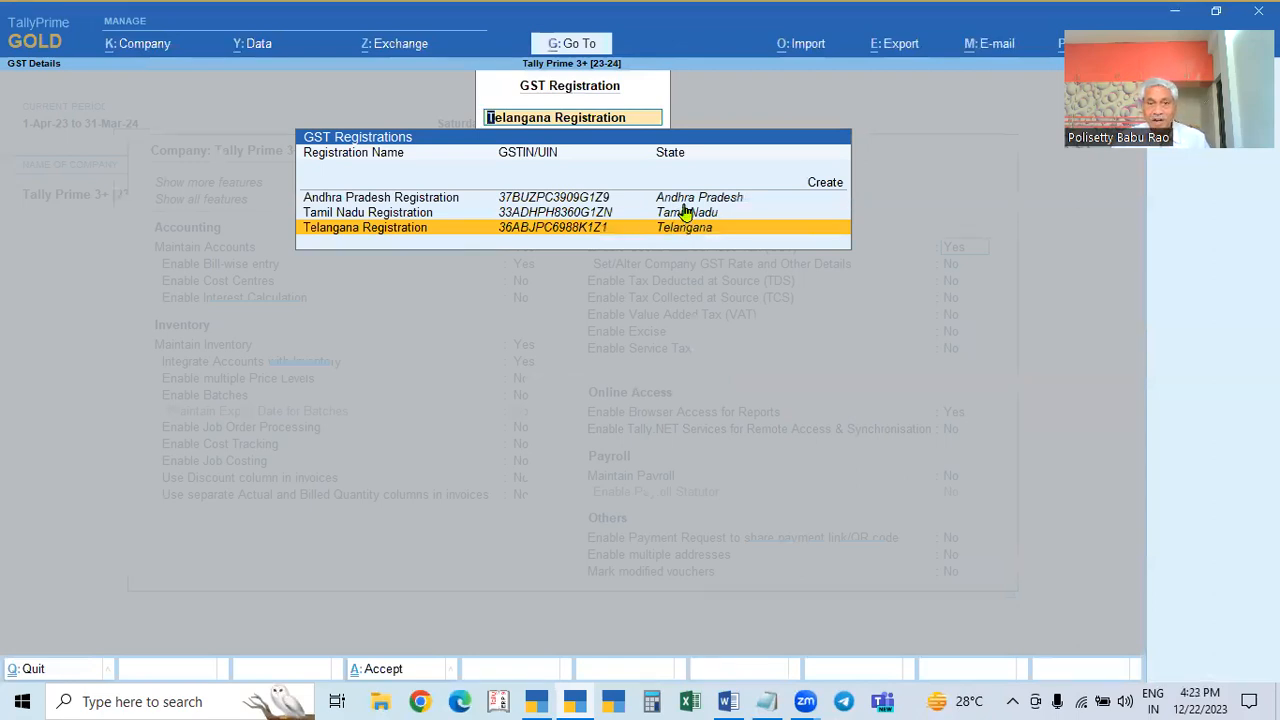
Step: Return to the company features and reopen the GST registrations list to review the company's registrations
key("Escape")
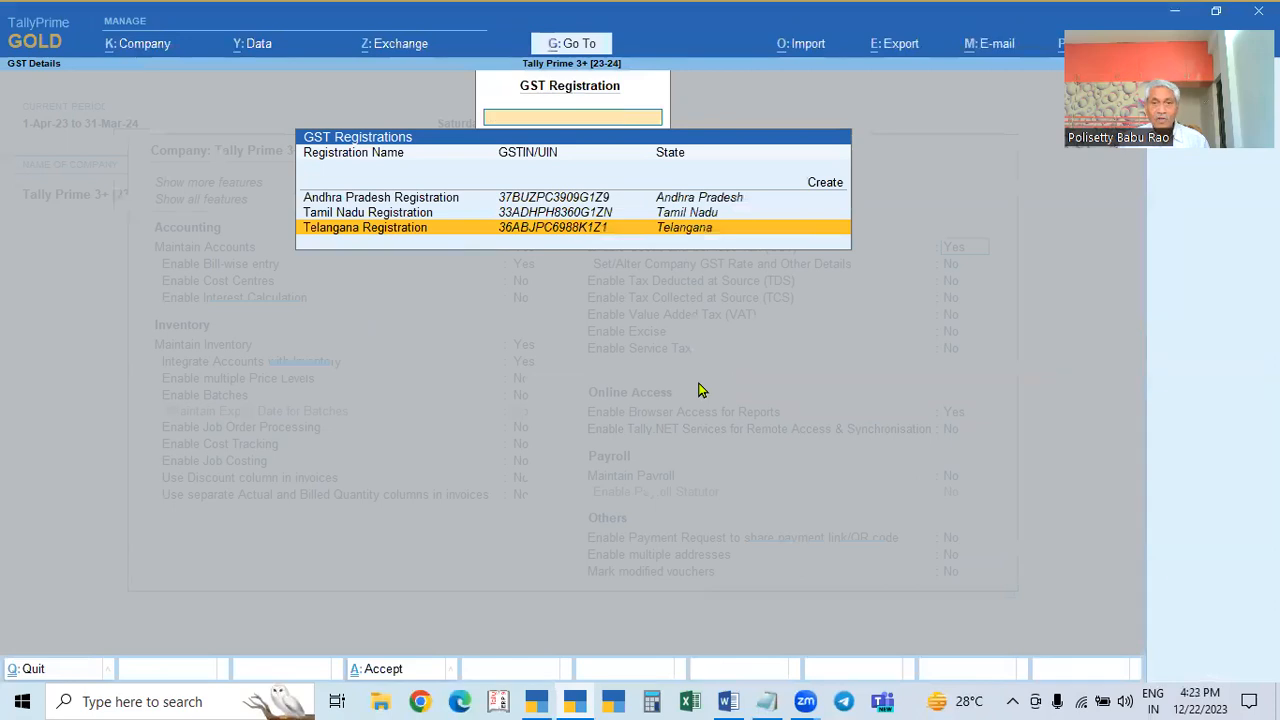
key("Up")
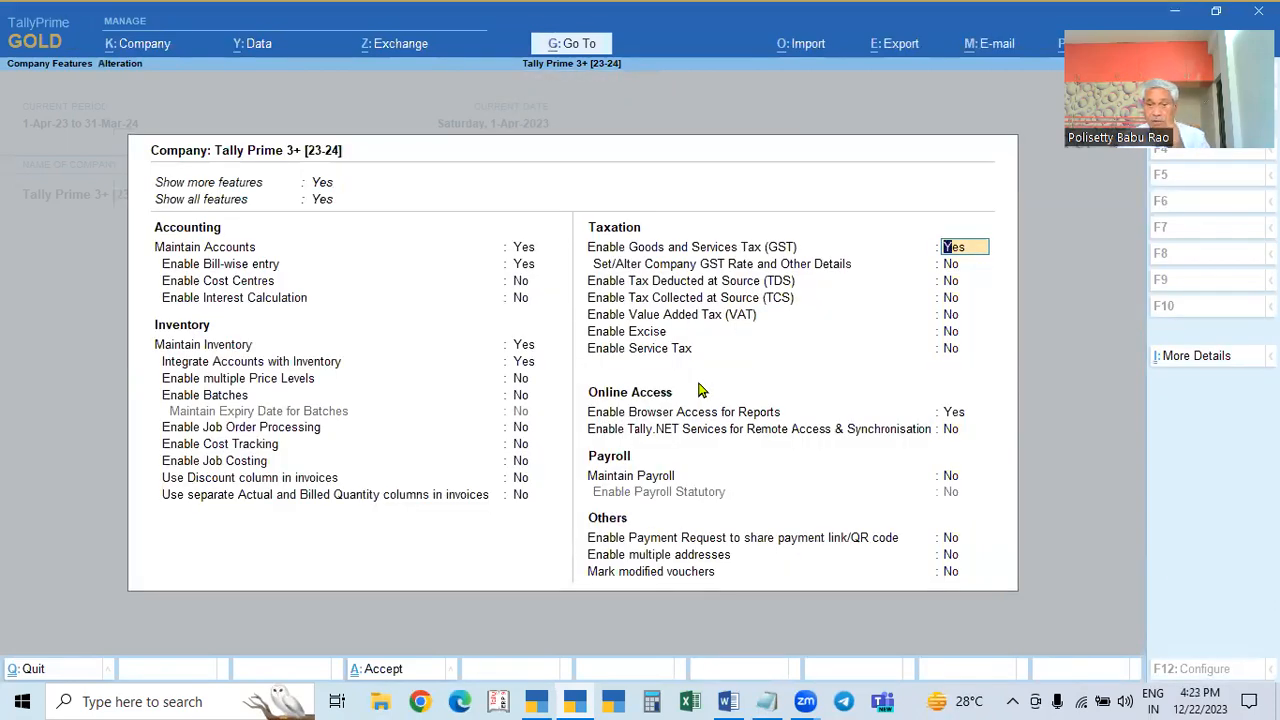
key("Return")
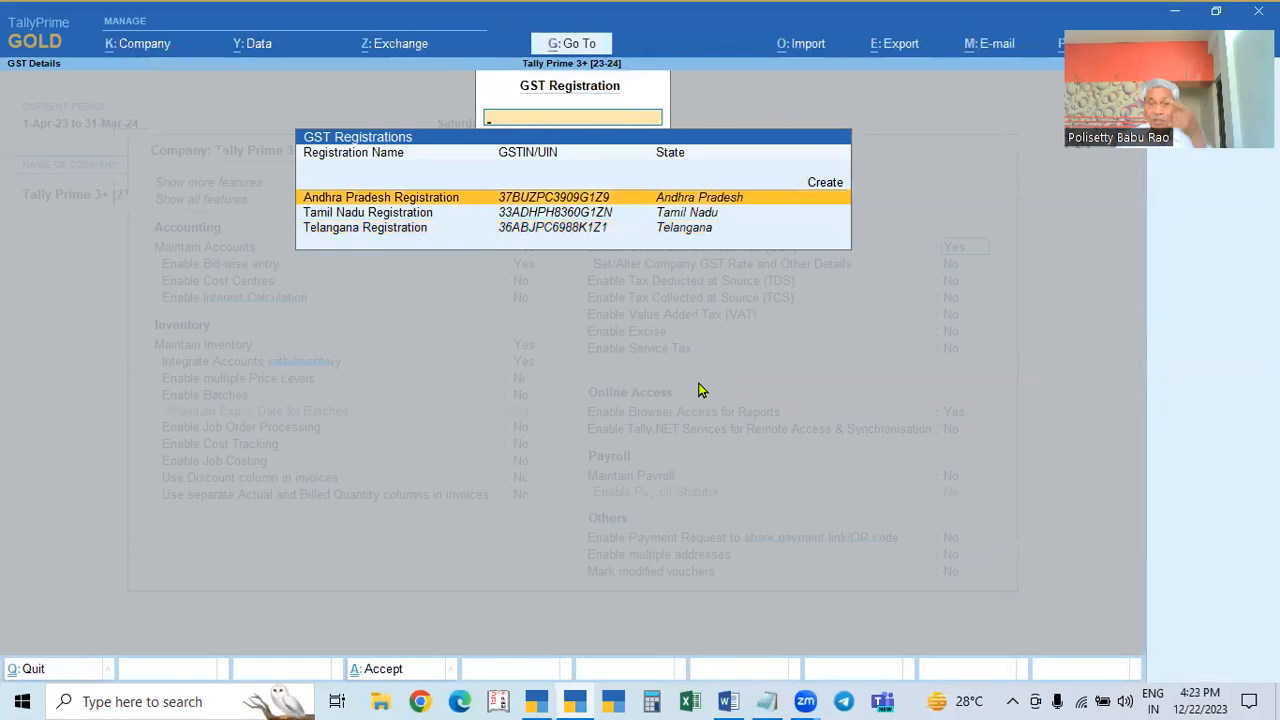
Step: Open the Telangana, Tamil Nadu and Andhra Pradesh registrations one after another to check their GST details
key("Down")
key("Down")
key("Return")
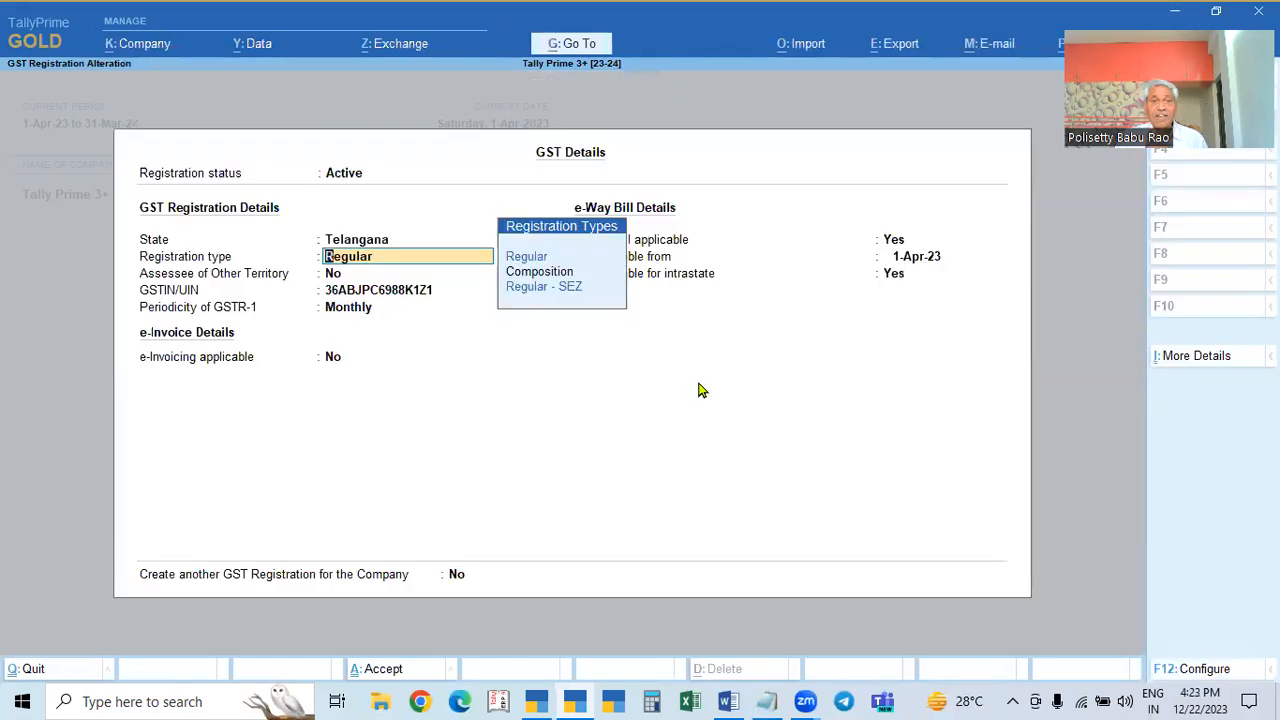
key("Escape")
key("Up")
key("Return")
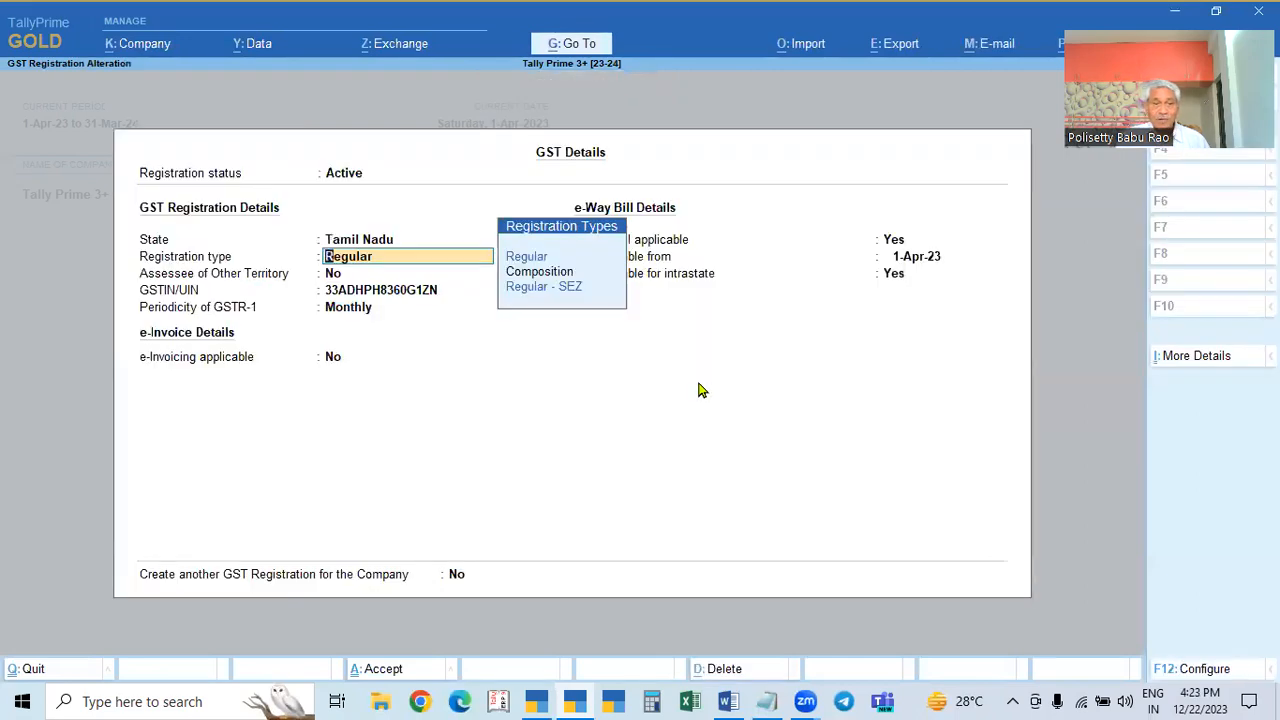
key("Escape")
key("Up")
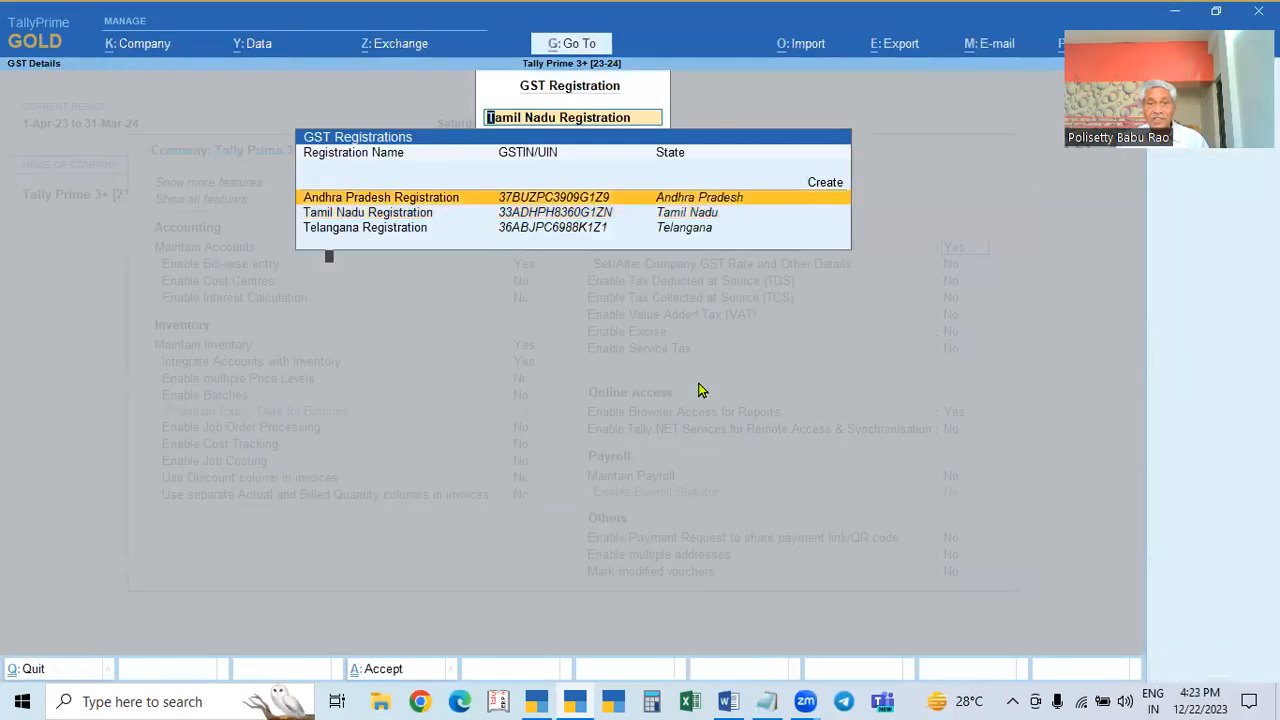
key("Return")
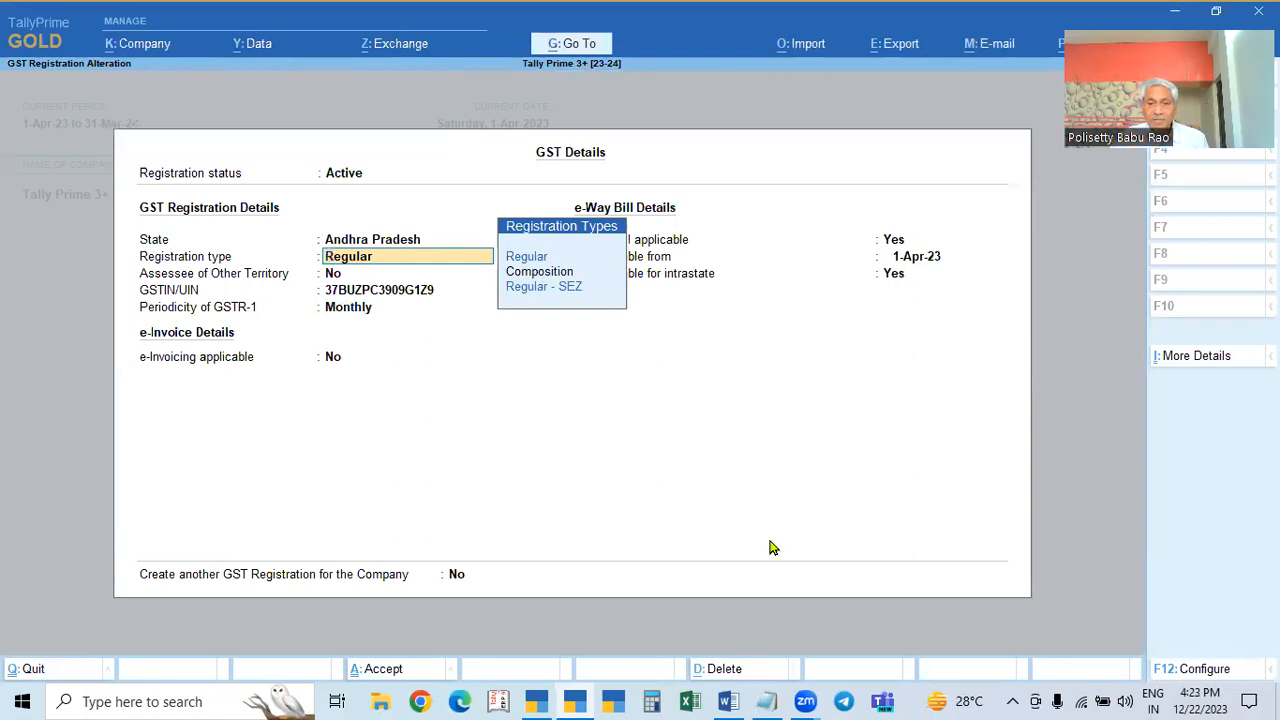
Step: Check the Release 3.0 special features list in the Word notes, then leave the Andhra Pradesh registration without saving
left_click(727, 701)
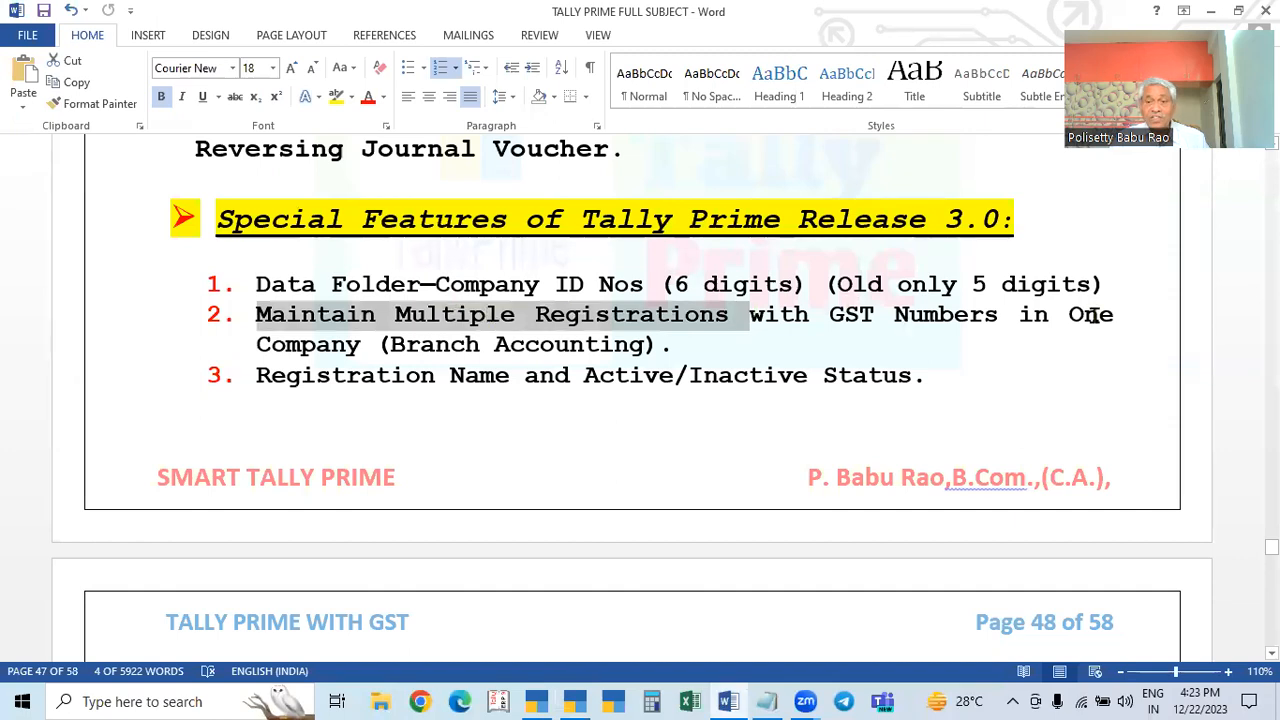
scroll(490, 355, "down", 1)
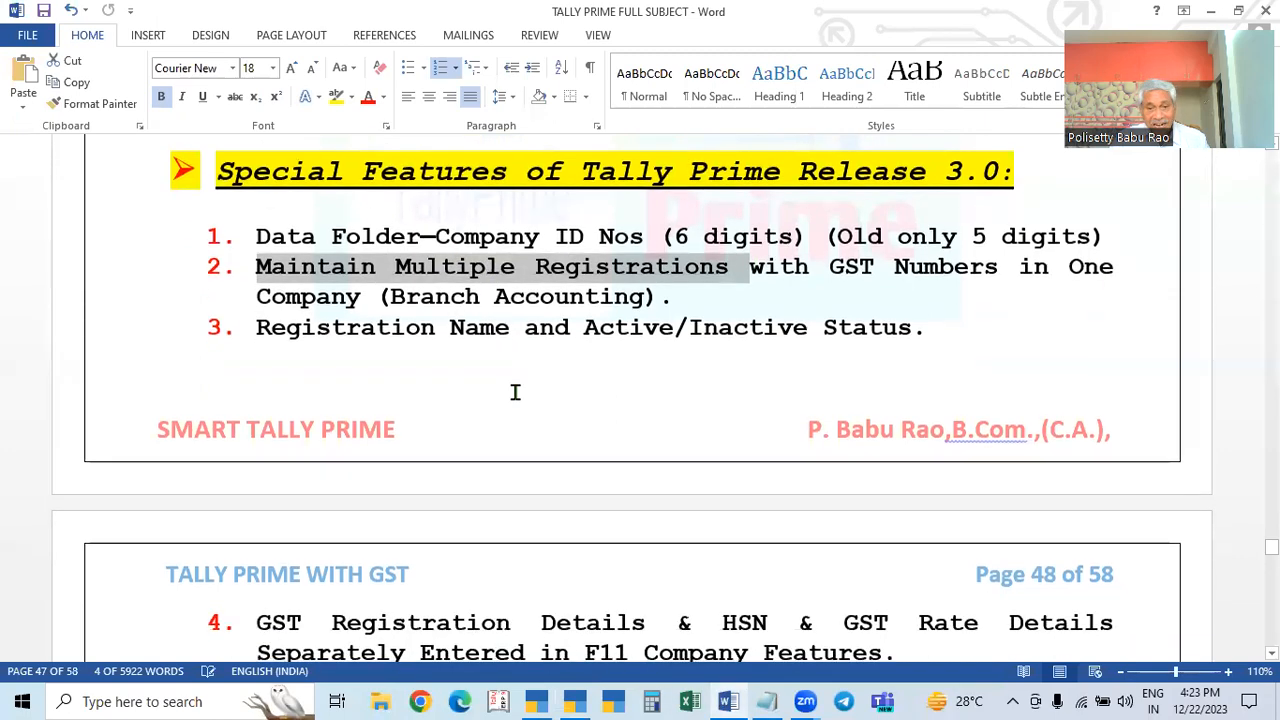
left_click(725, 699)
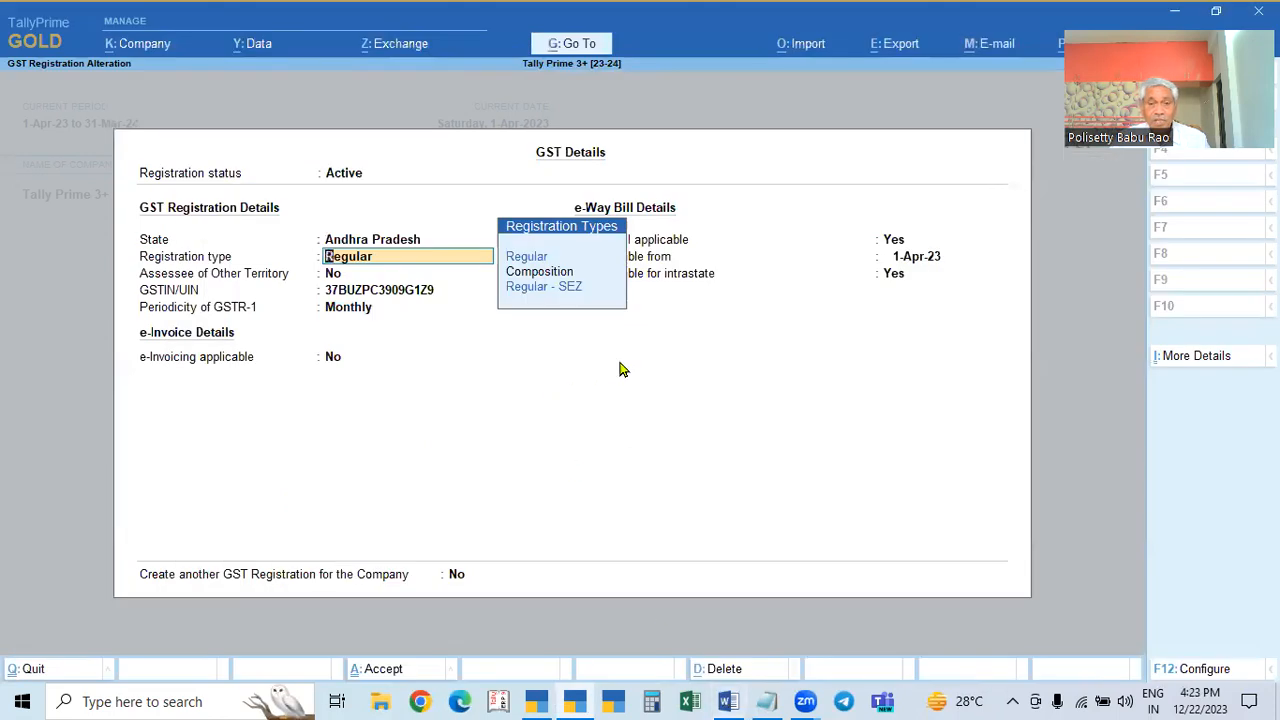
key("BackSpace")
key("Escape")
key("y")
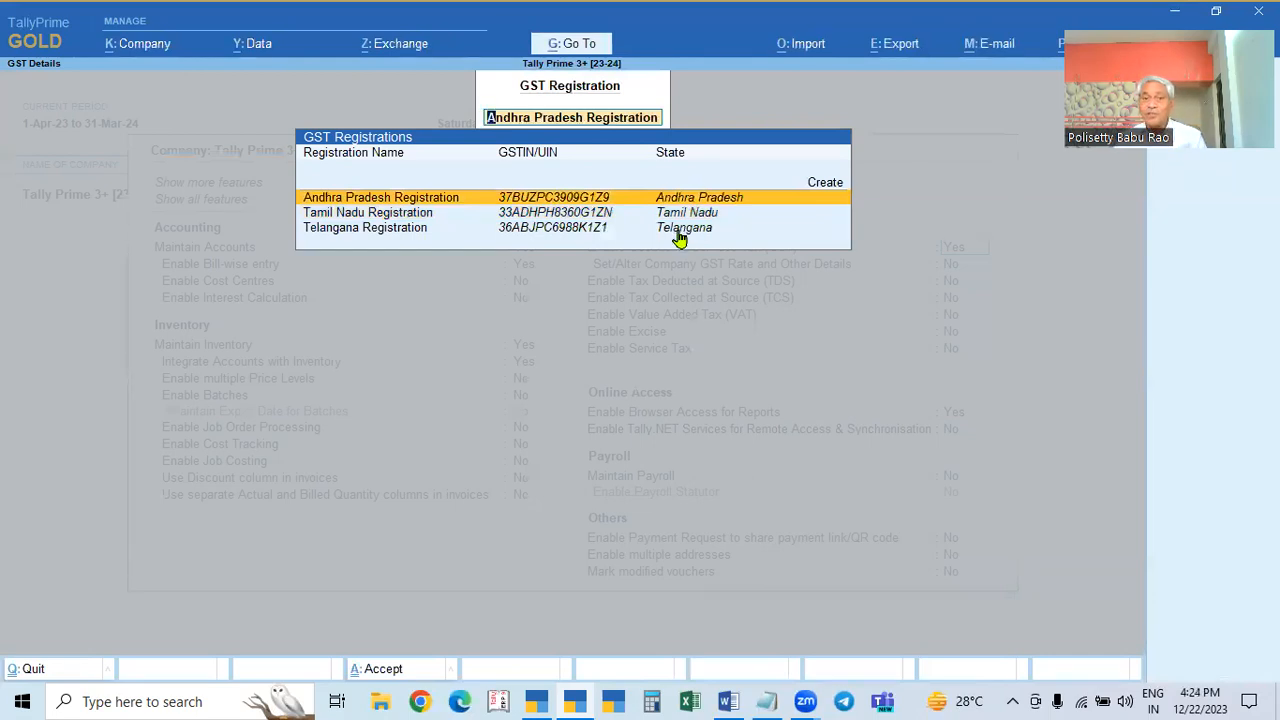
Step: Inspect the registration status of the Telangana registration and return to the registrations list without saving
key("Down")
key("Down")
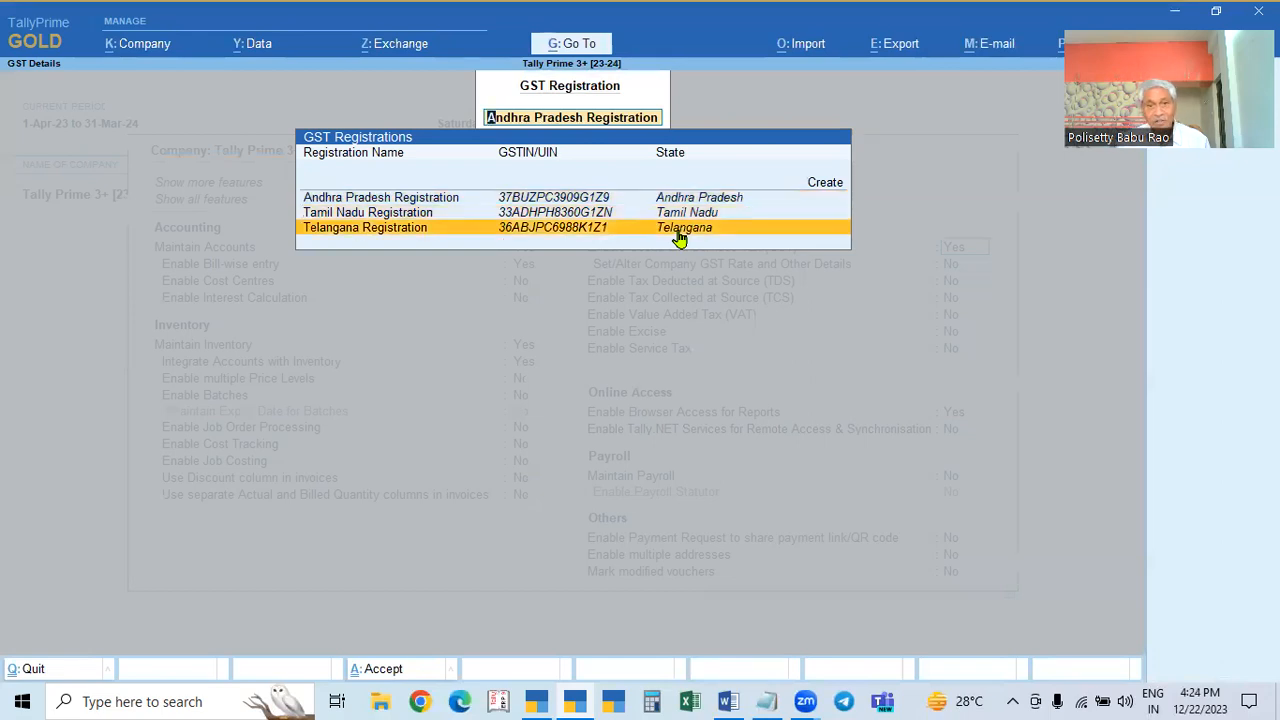
key("Return")
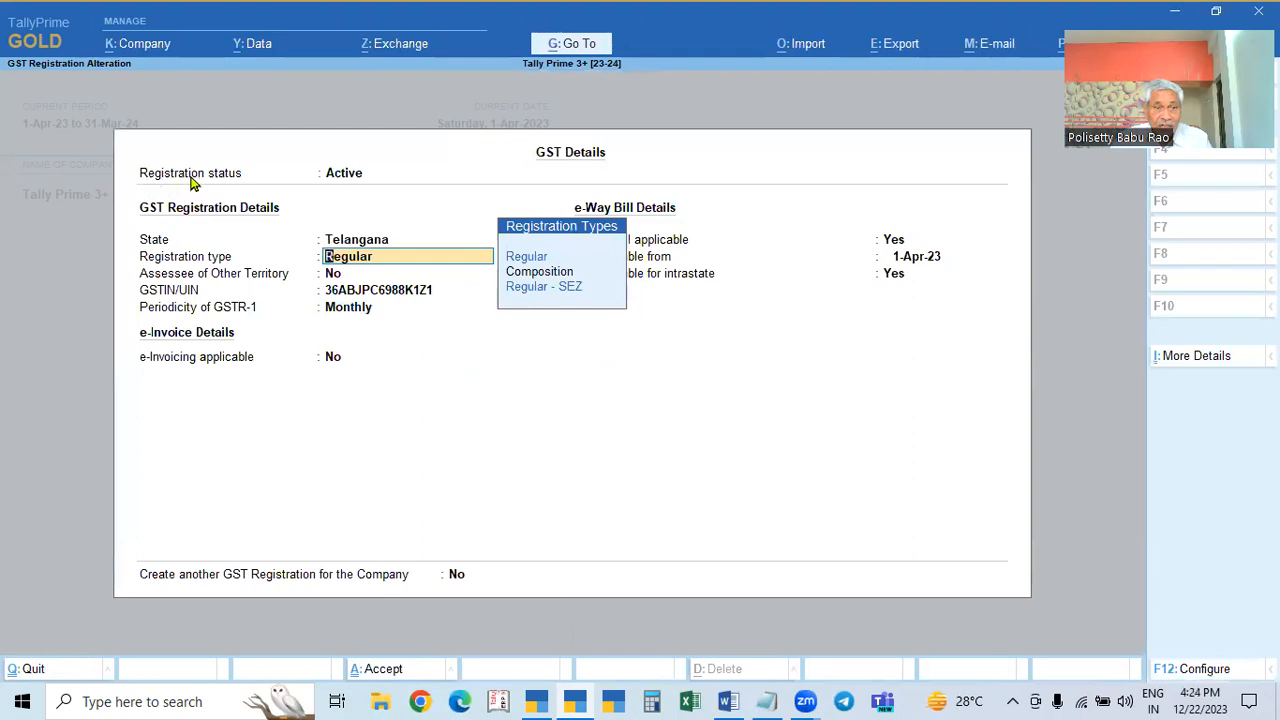
left_click(347, 180)
key("Escape")
key("y")
key("Up")
key("Up")
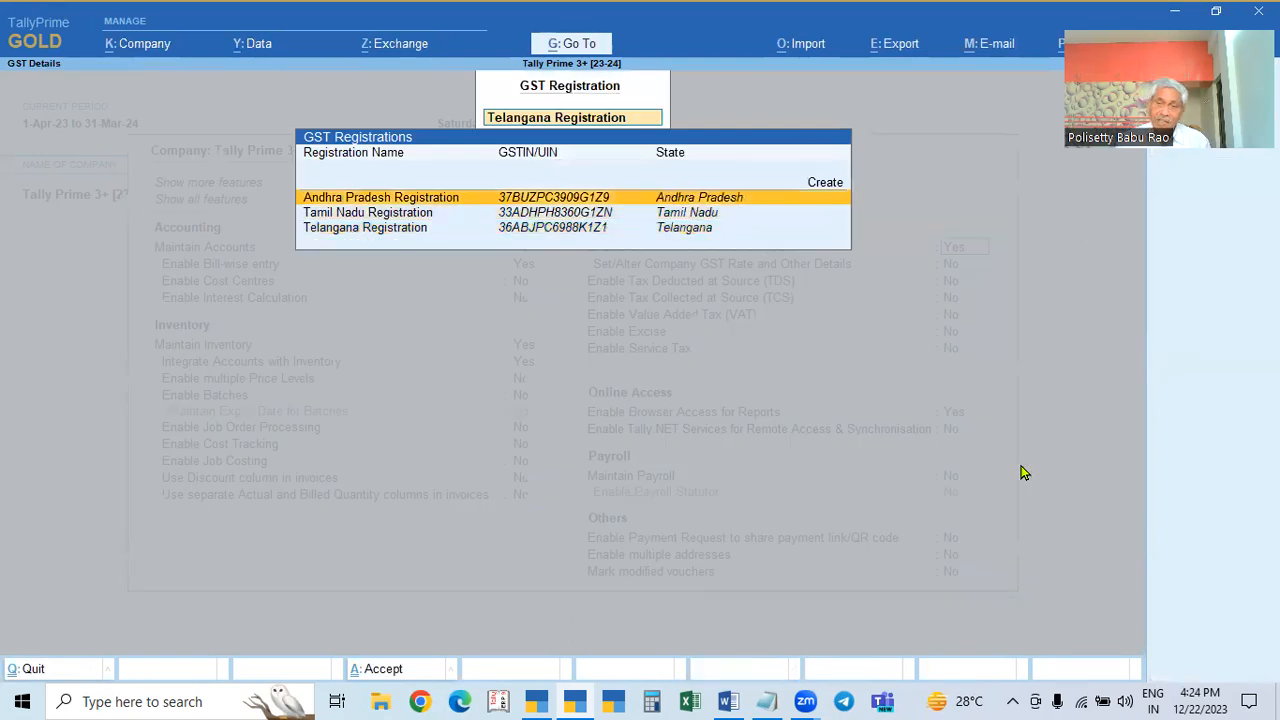
Step: Open the Tamil Nadu registration and set its registration status to Inactive
key("Down")
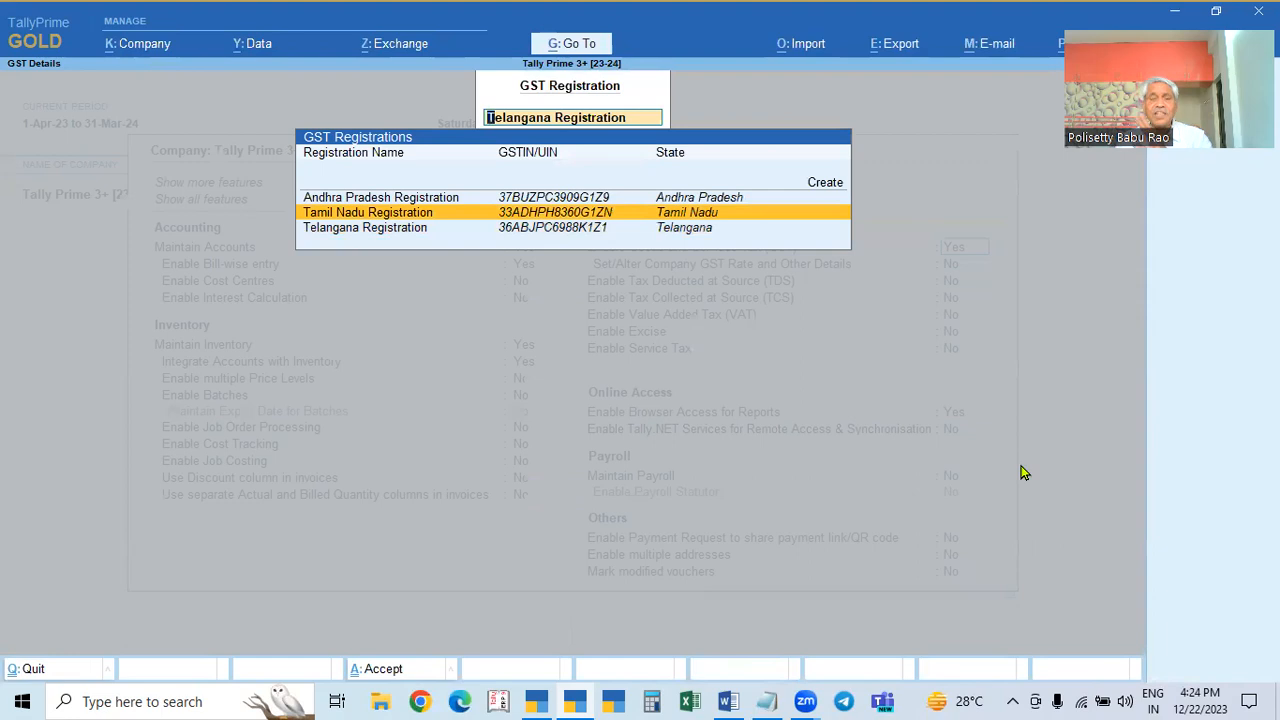
key("Return")
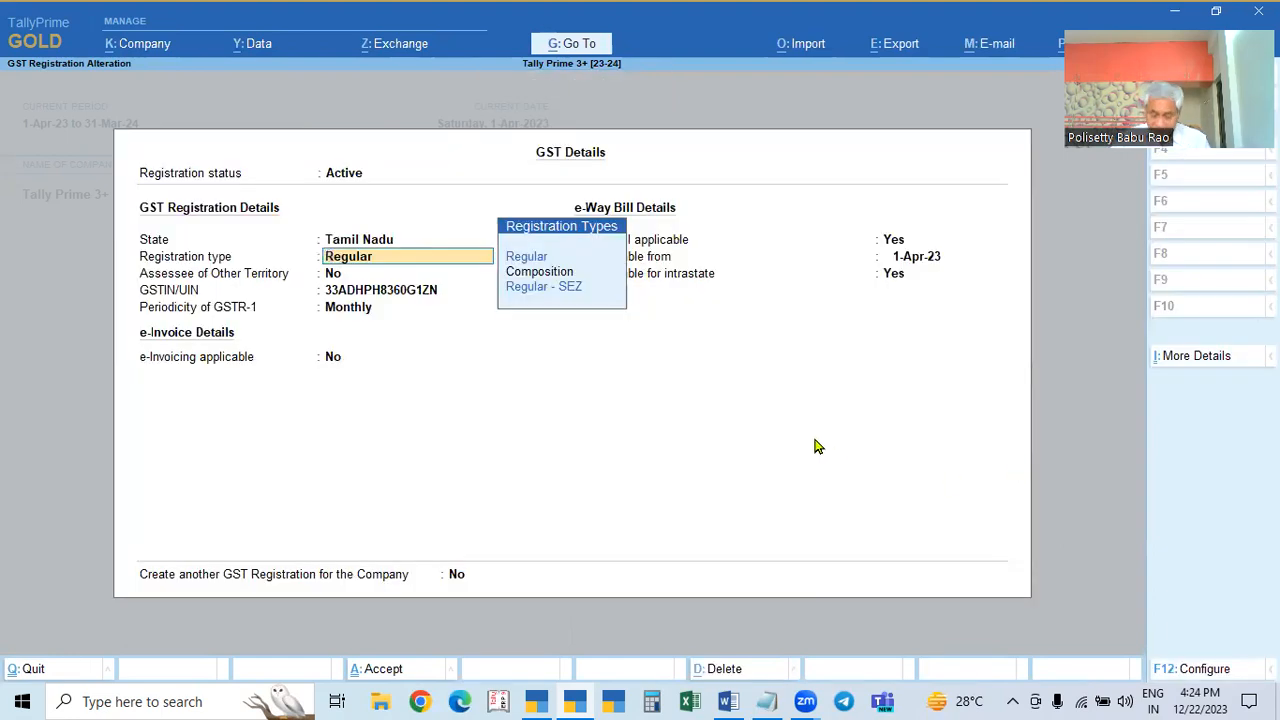
key("Up")
key("Up")
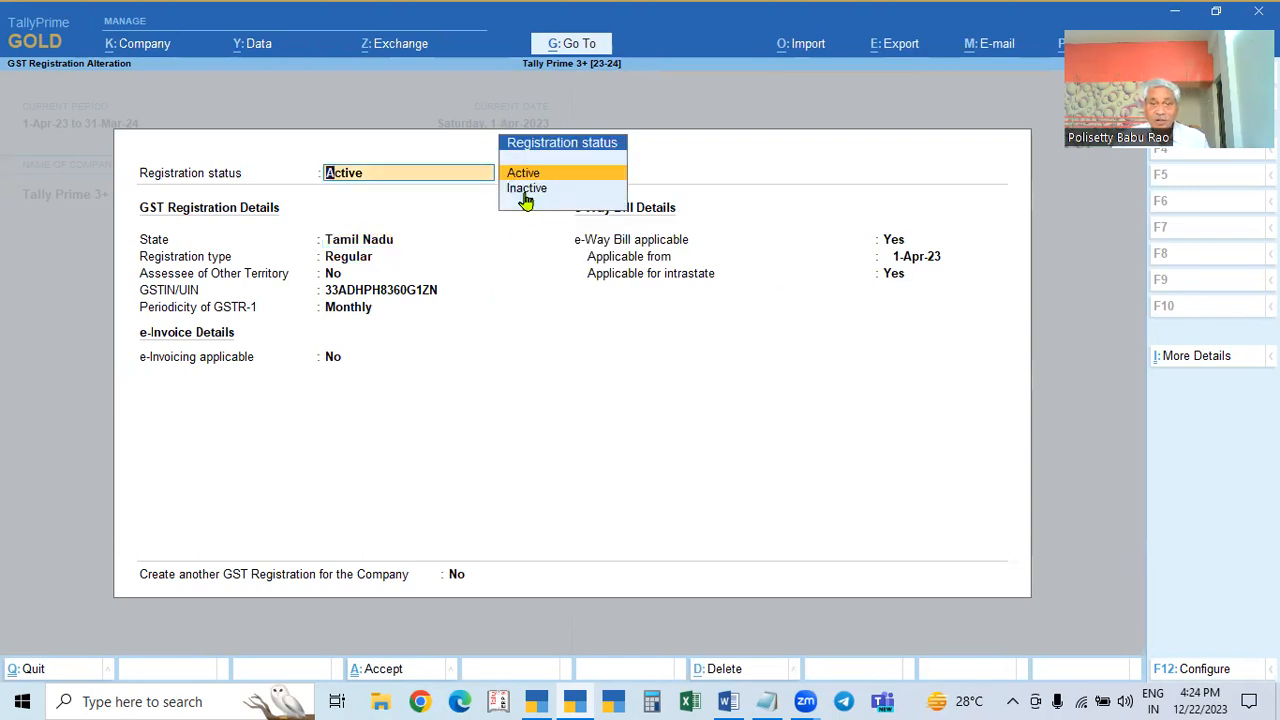
key("Down")
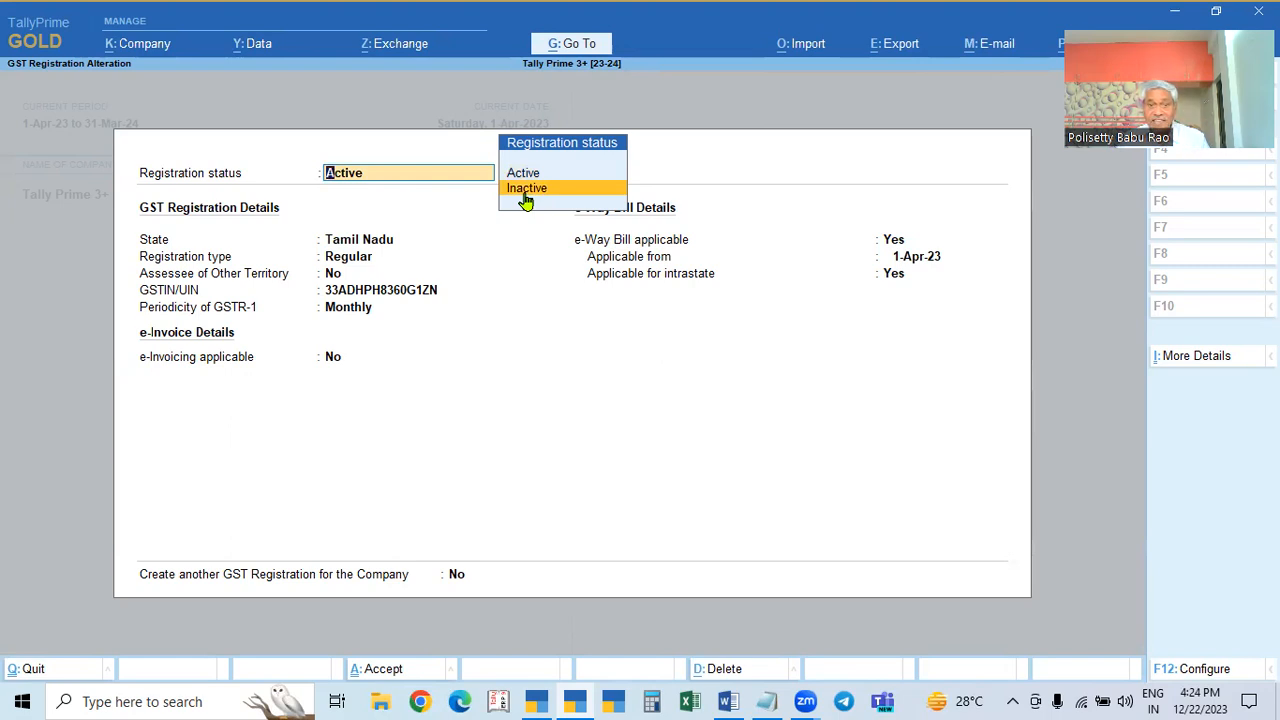
left_click(524, 190)
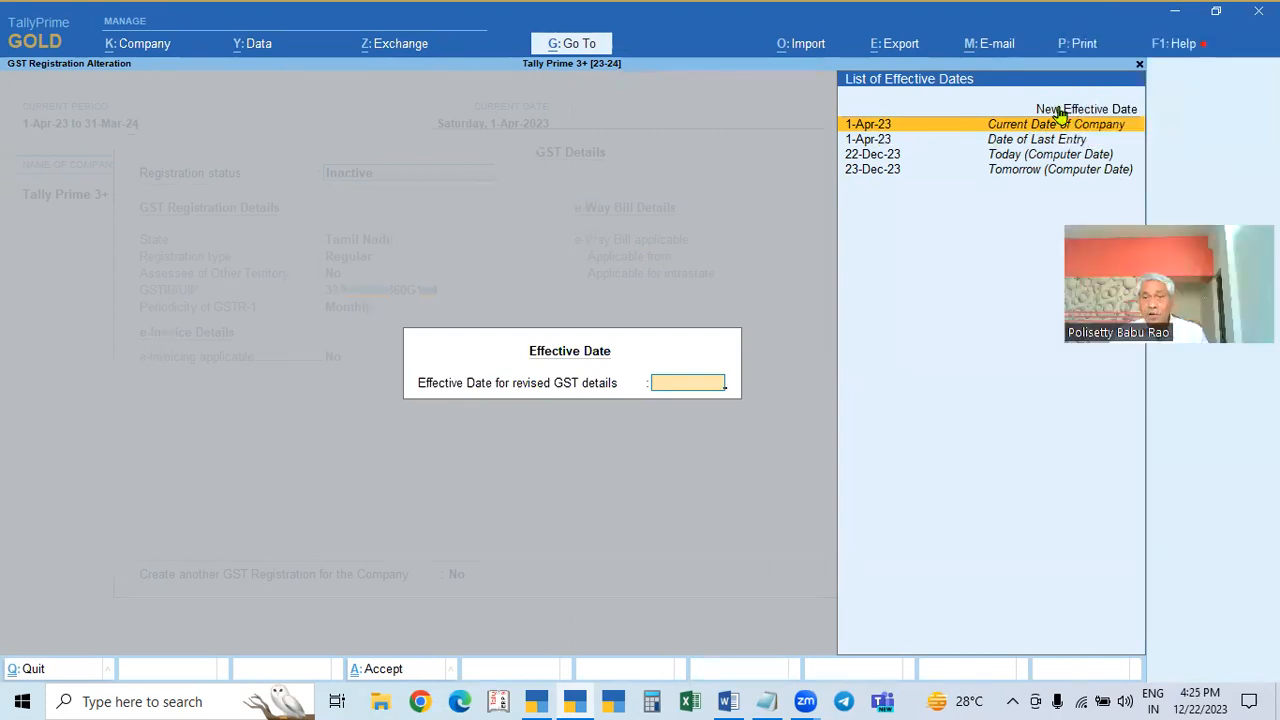
Step: Enter 2.4 as a new effective date for the revised GST details and save the Tamil Nadu registration
left_click(1094, 112)
left_click(1094, 112)
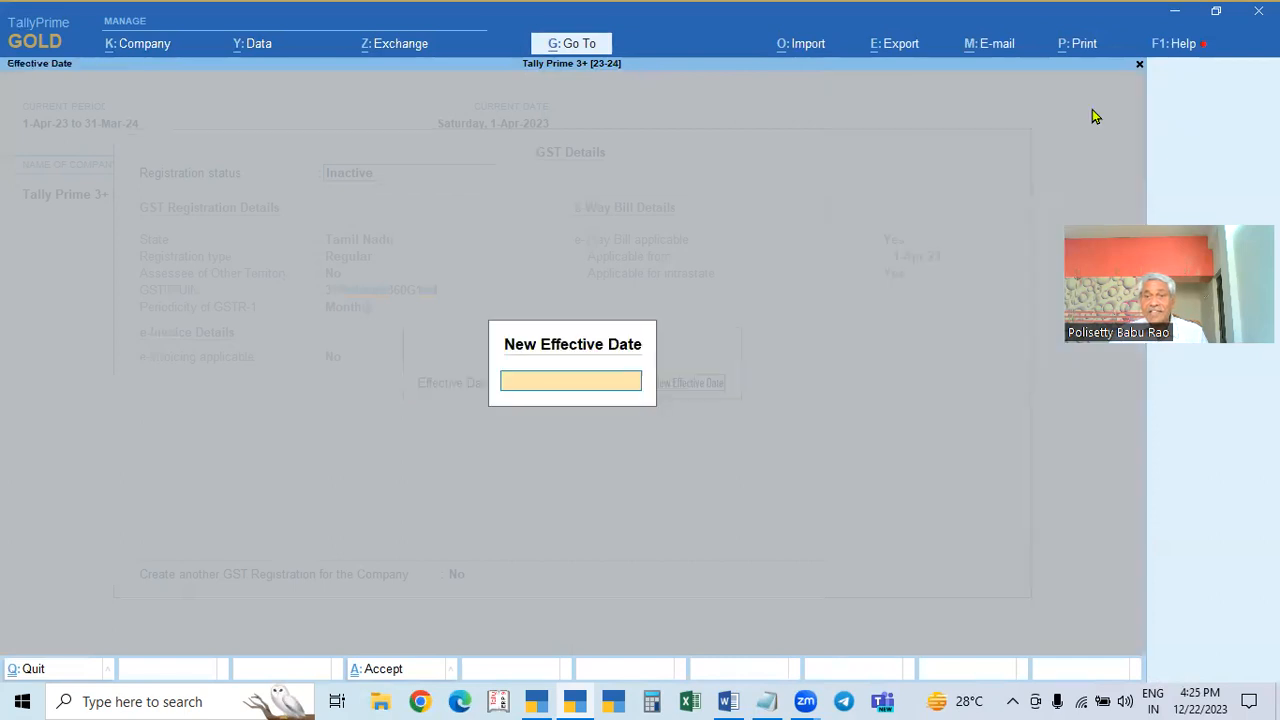
type("2.4")
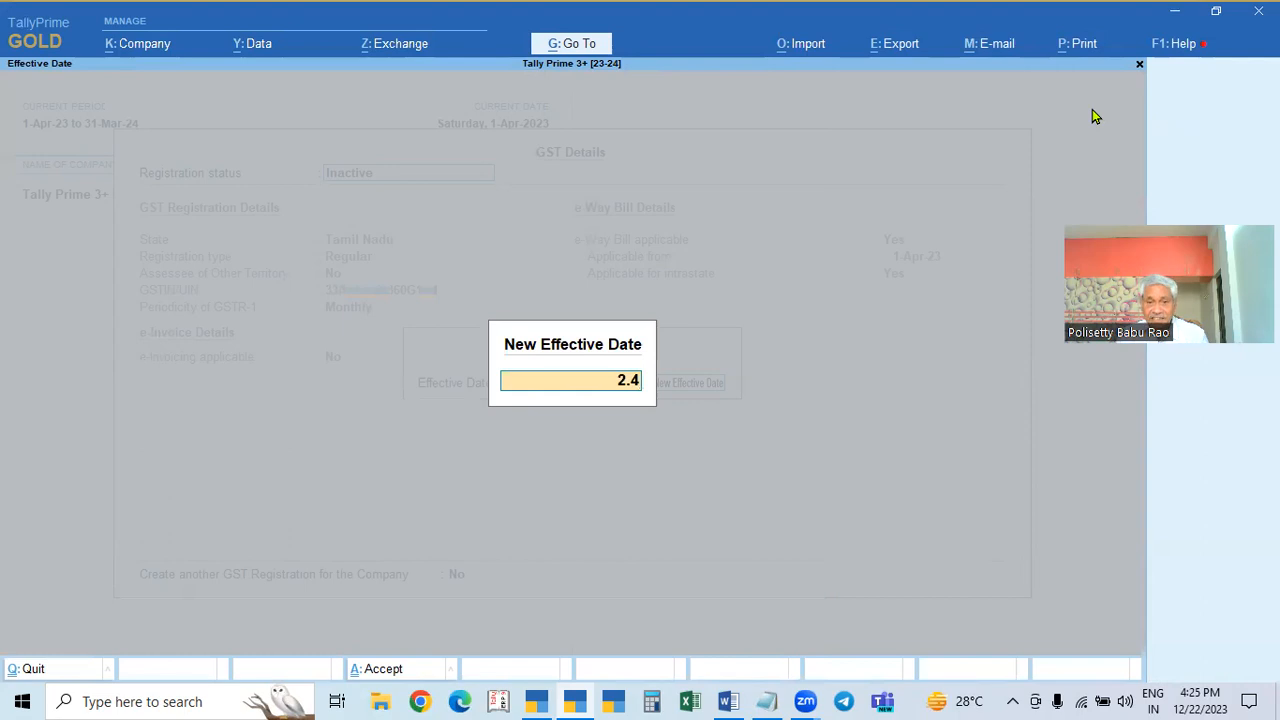
key("Return")
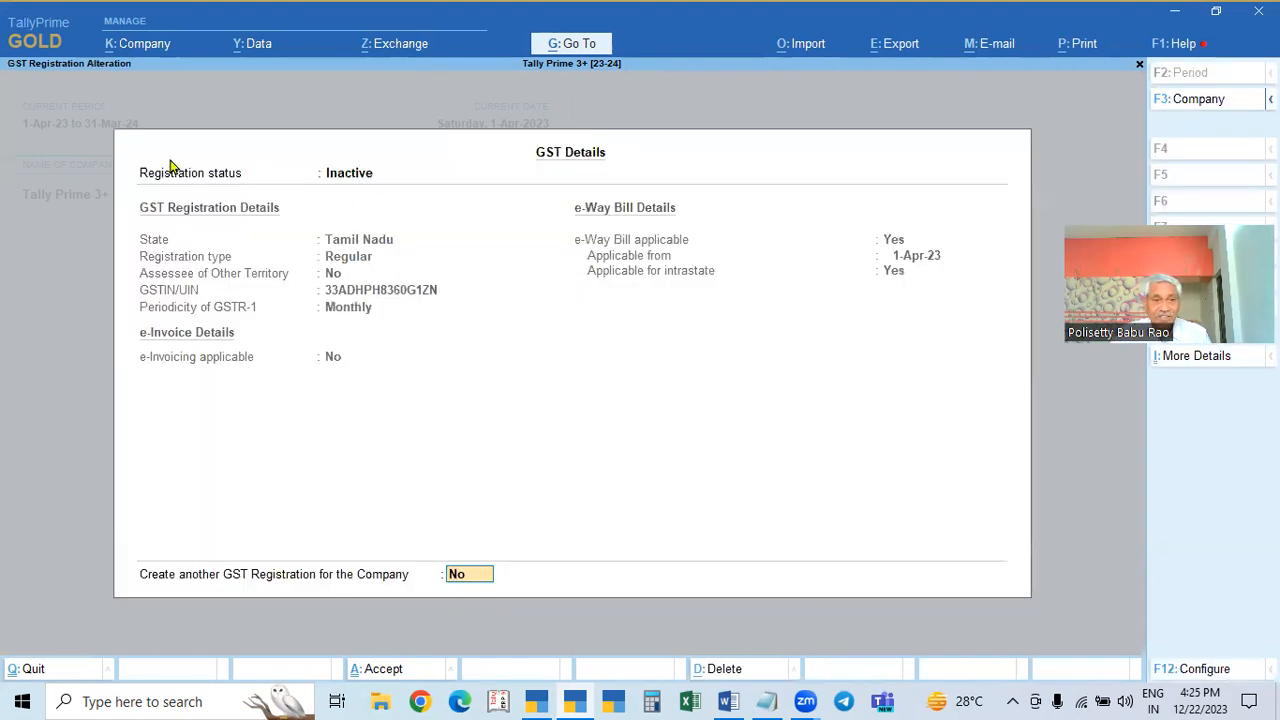
key("Return")
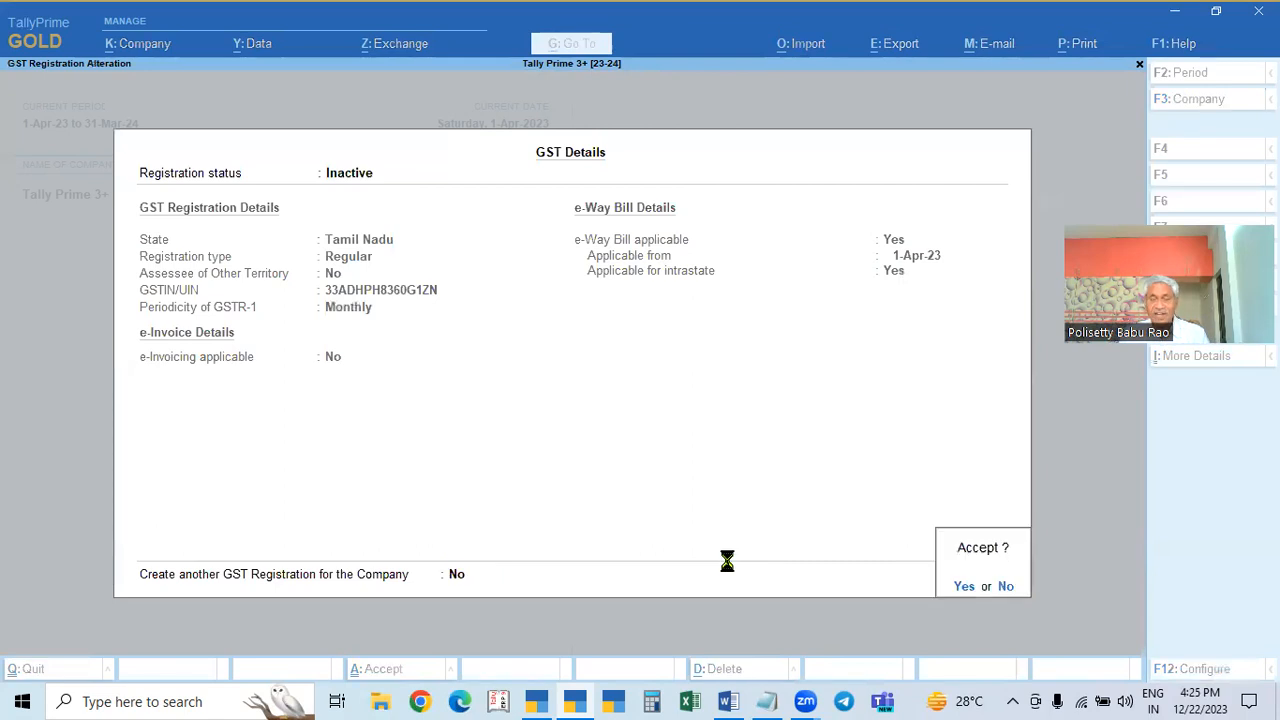
key("Return")
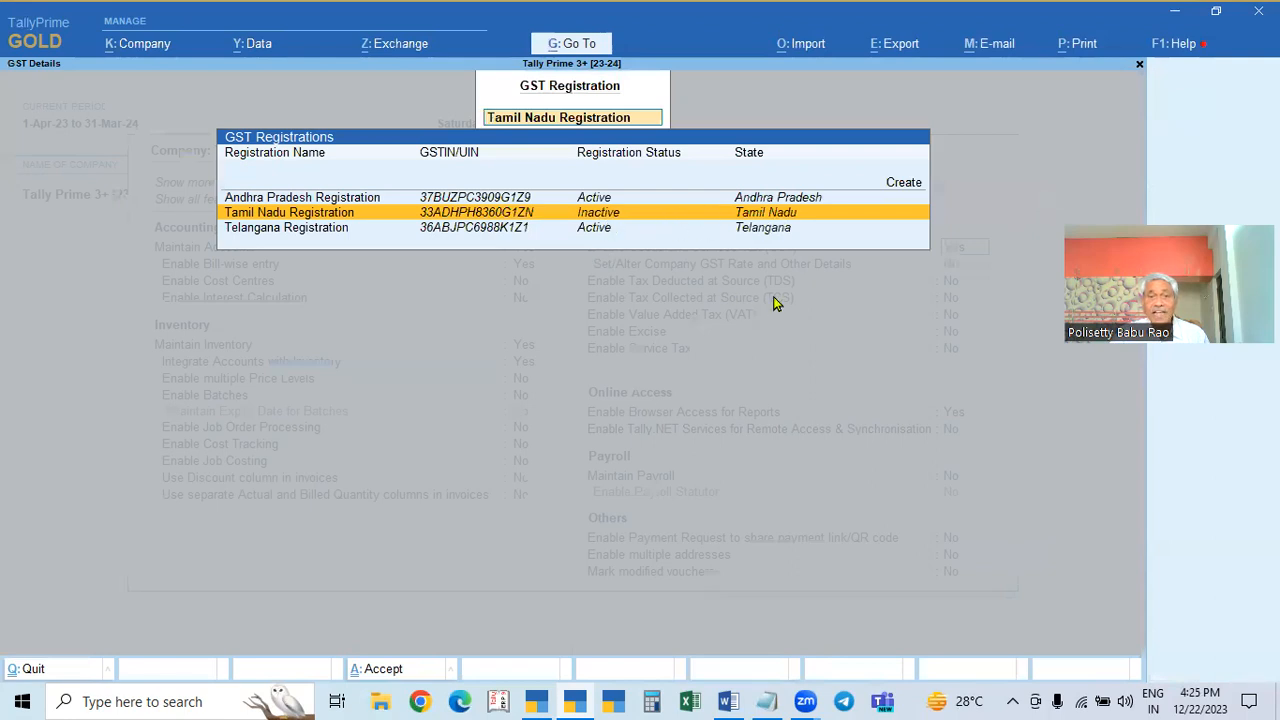
Step: Open the Telangana registration, highlight "Registration Name and Active/Inactive Status" in the Word notes, and return to Tally Prime
left_click(770, 235)
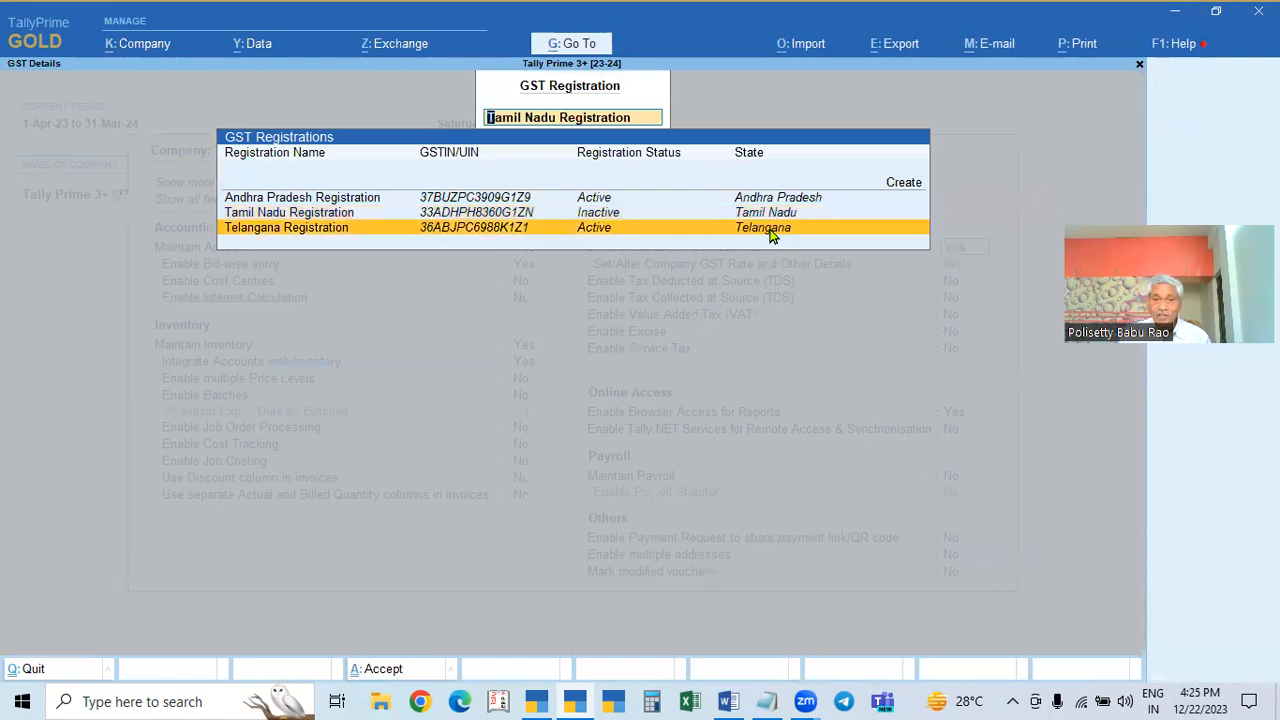
left_click(770, 235)
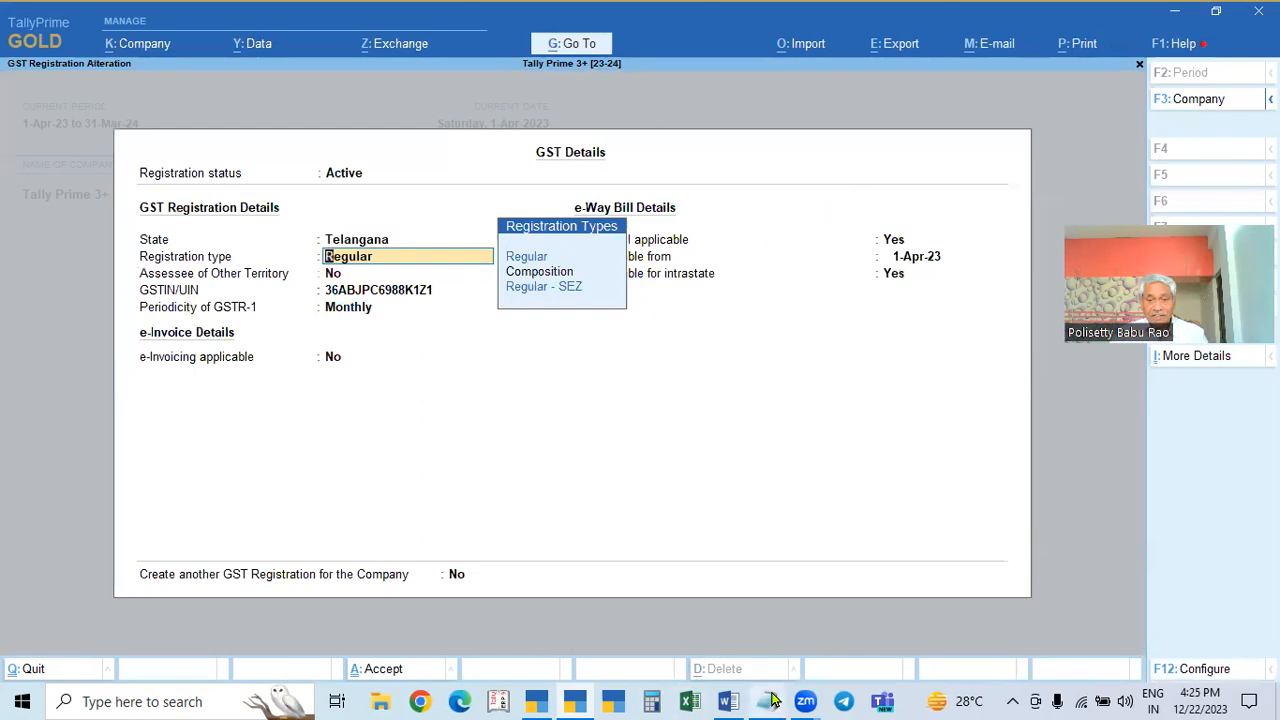
left_click(728, 701)
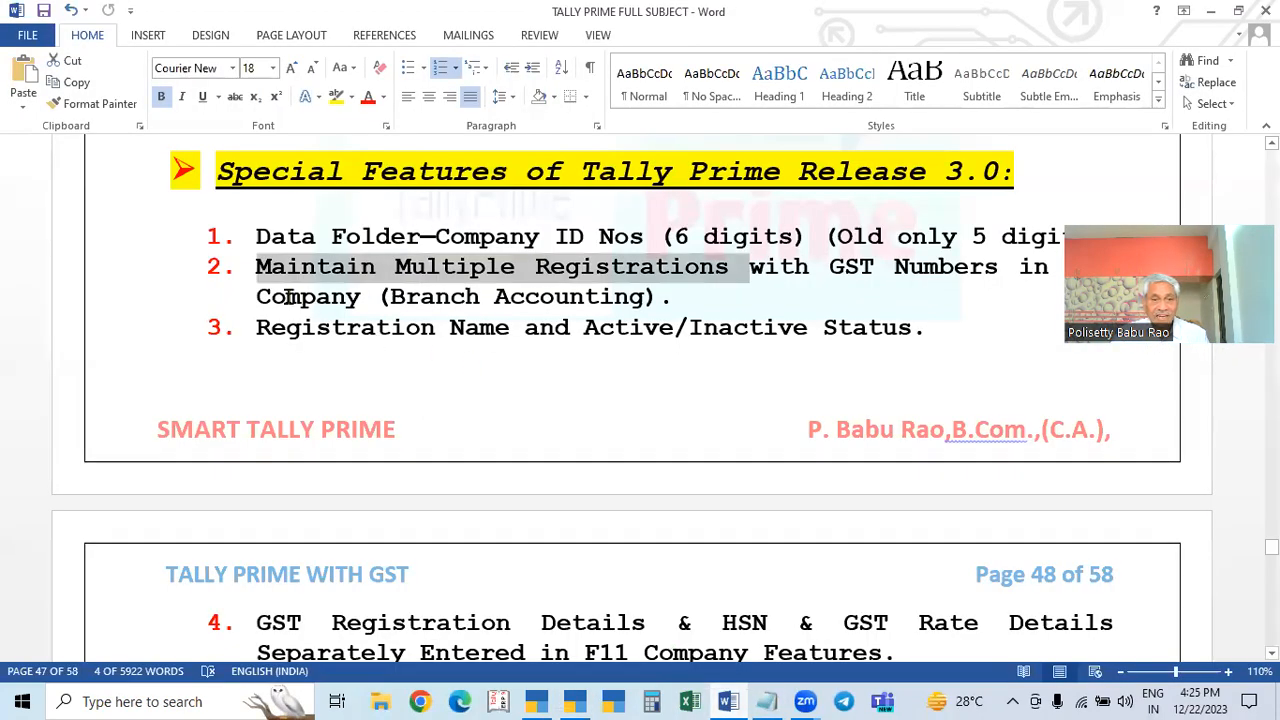
left_click_drag(256, 327, 935, 331)
left_click_drag(577, 327, 952, 340)
key("alt+Tab")
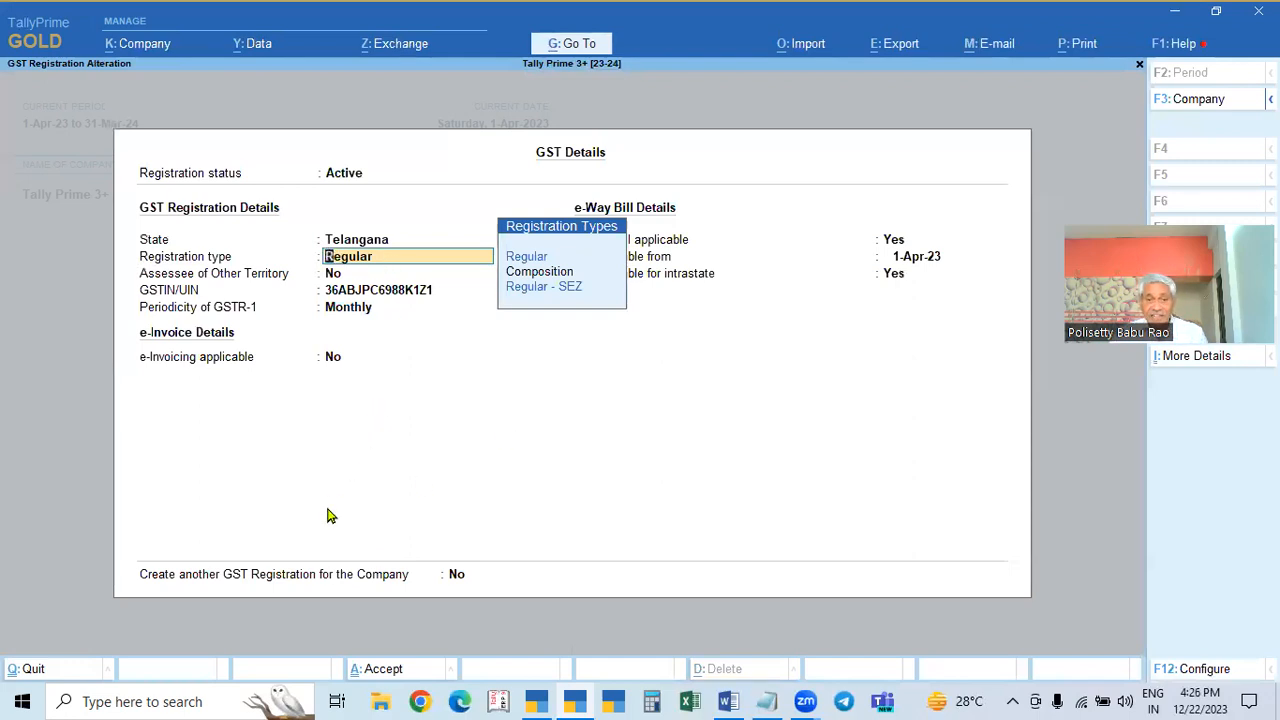
Step: Set Show Registration Name to Yes in the configuration of the GST details and save it
key("Return")
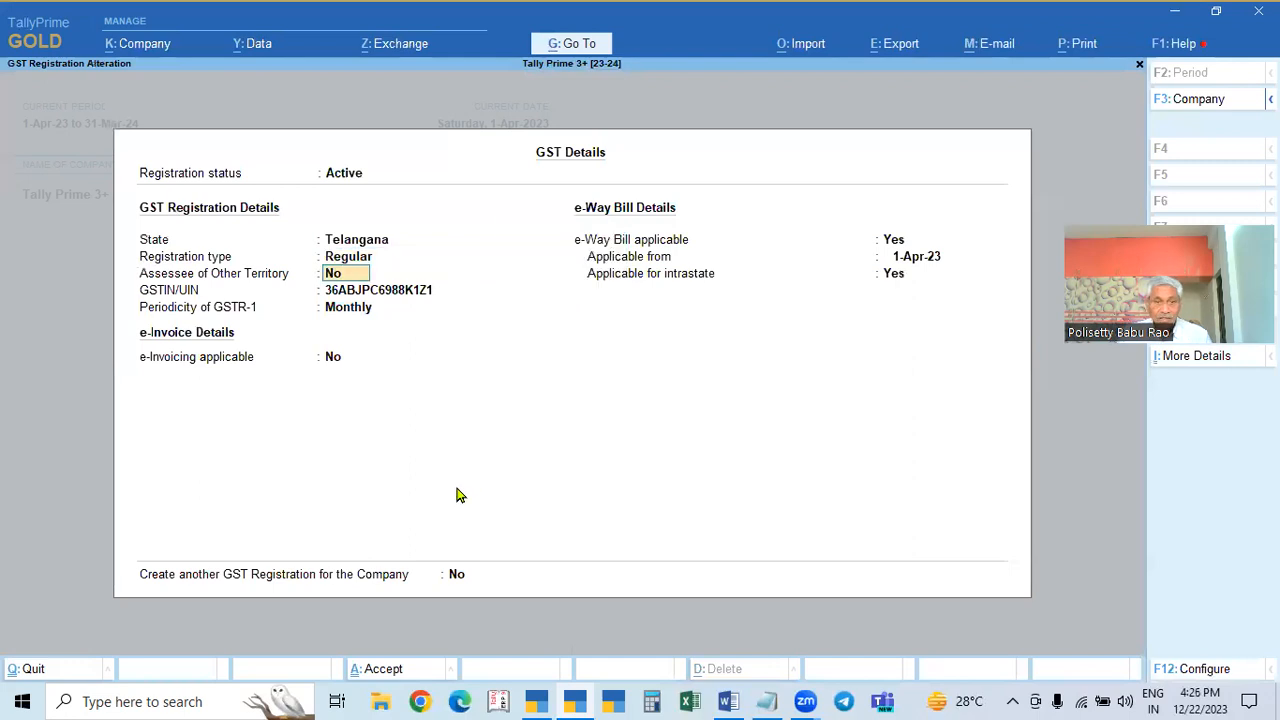
key("Return")
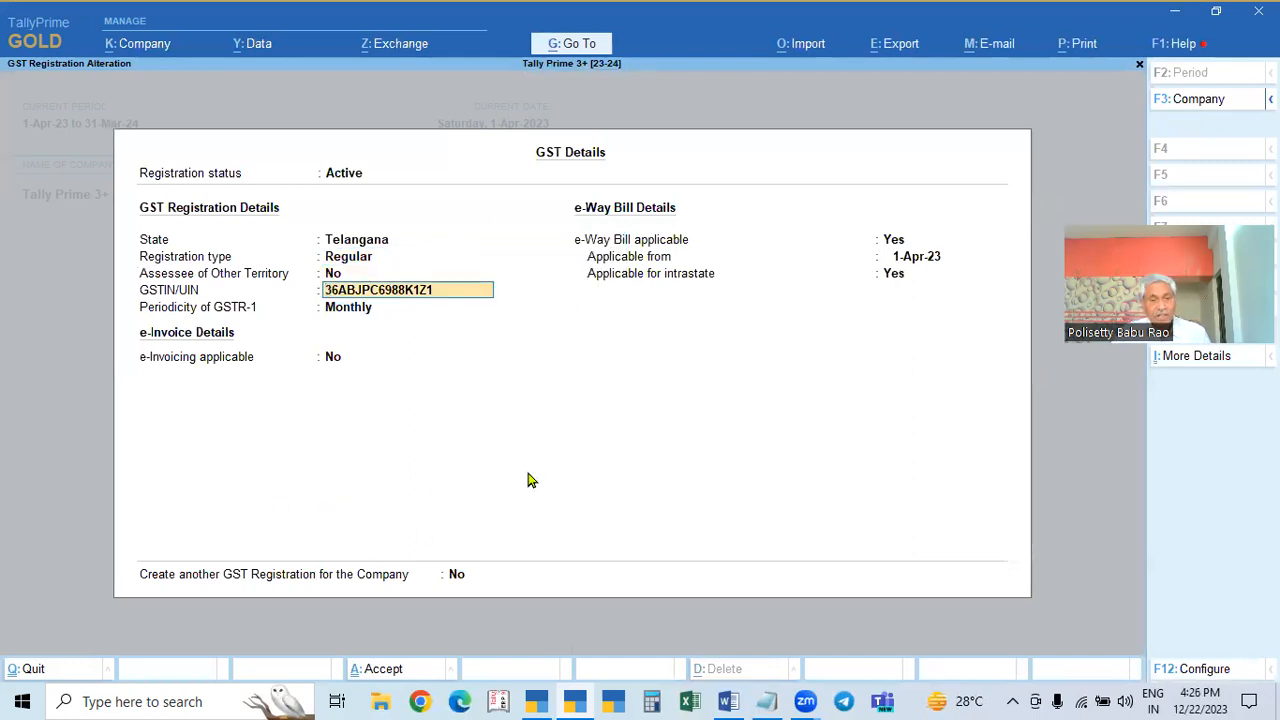
key("F12")
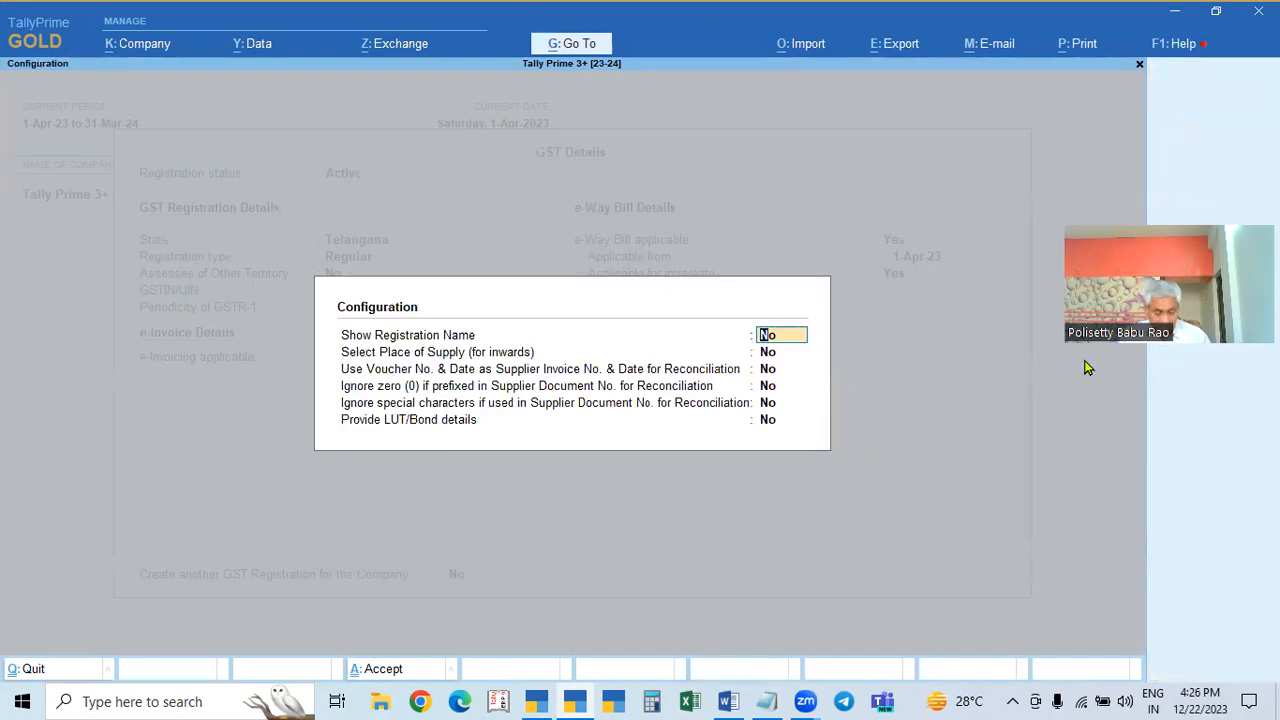
key("y")
key("ctrl+a")
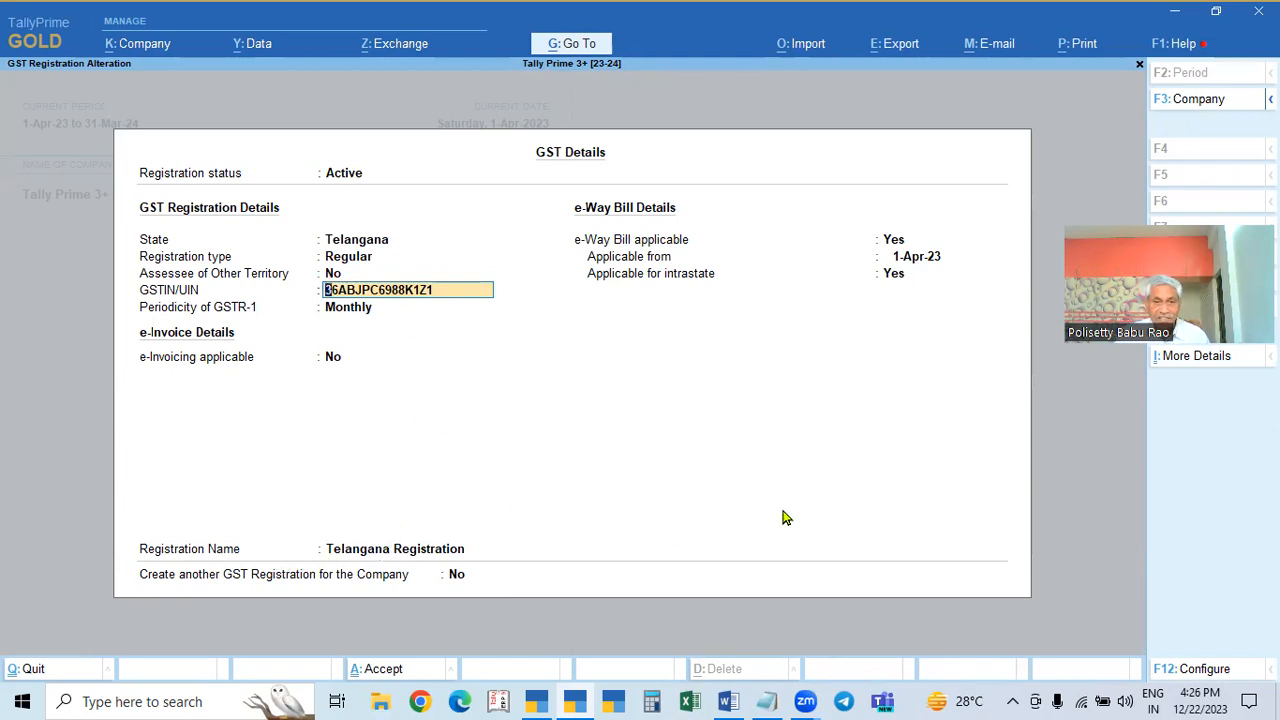
Step: Accept the remaining Telangana registration fields as they are and save the registration
key("Return")
key("Return")
key("Return")
key("Return")
key("ctrl+a")
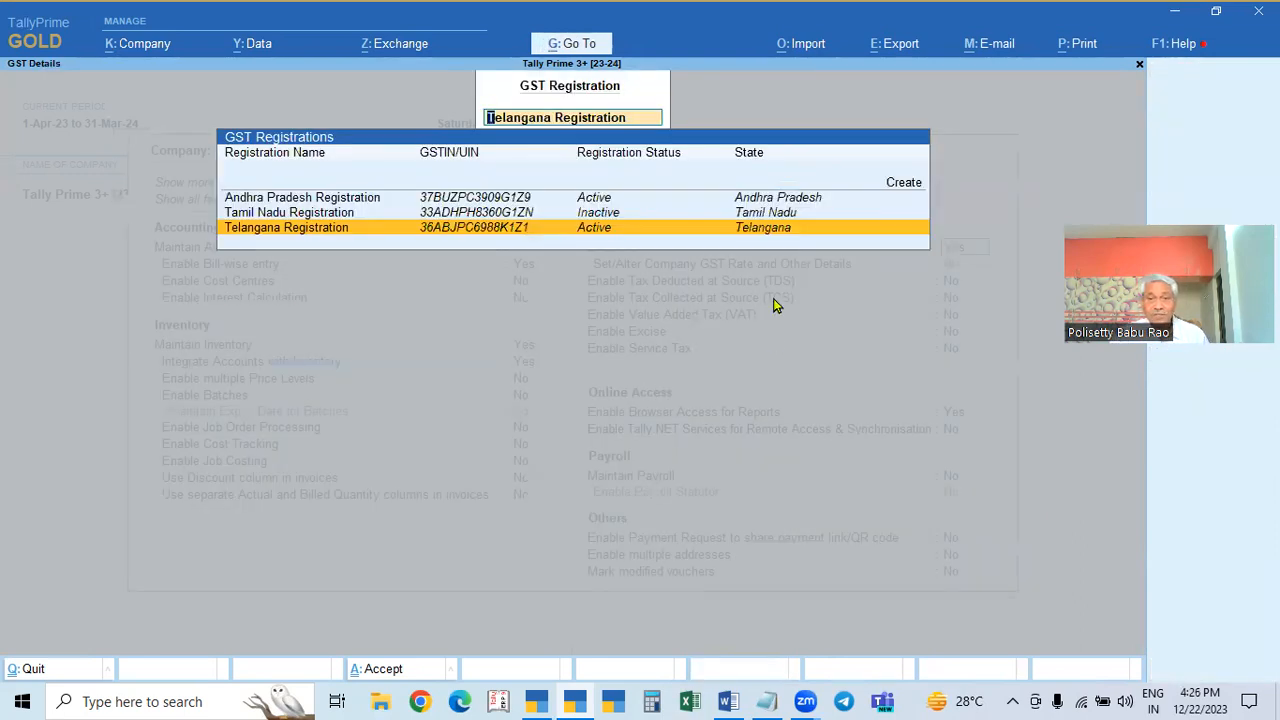
Step: View the registration name in the Tamil Nadu and Andhra Pradesh registrations, leaving each without saving
left_click(769, 216)
left_click(769, 216)
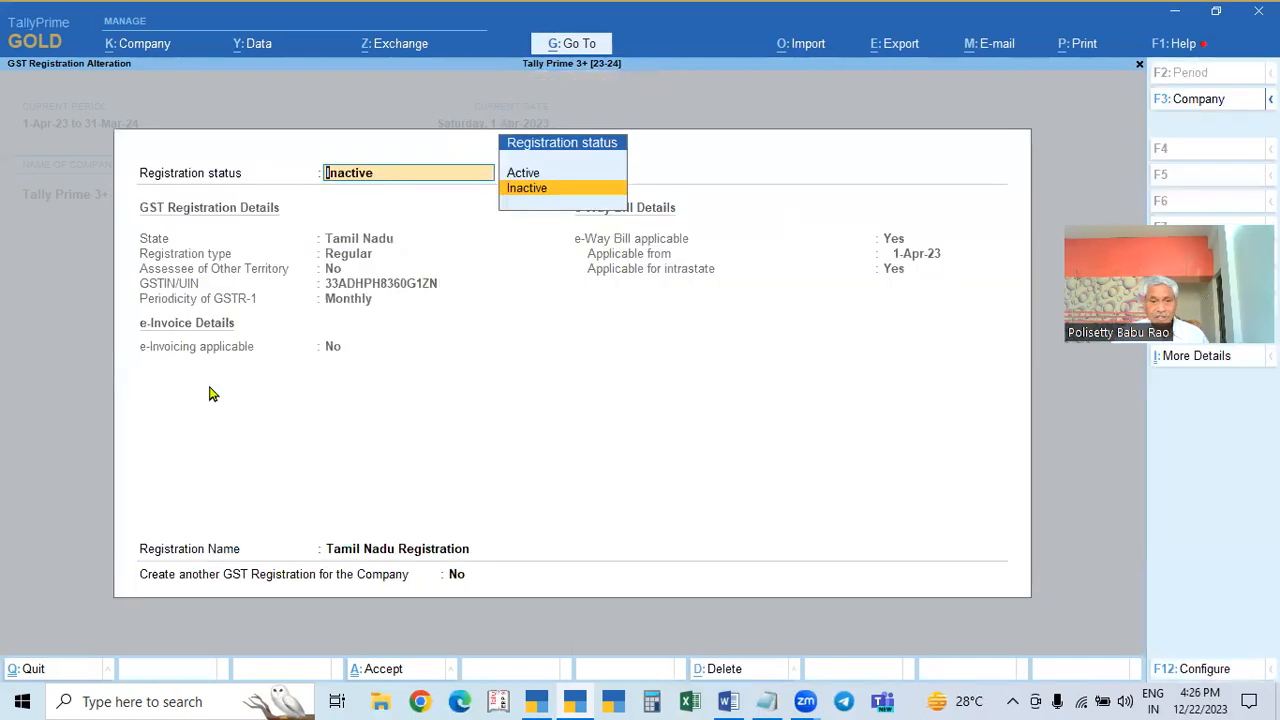
key("BackSpace")
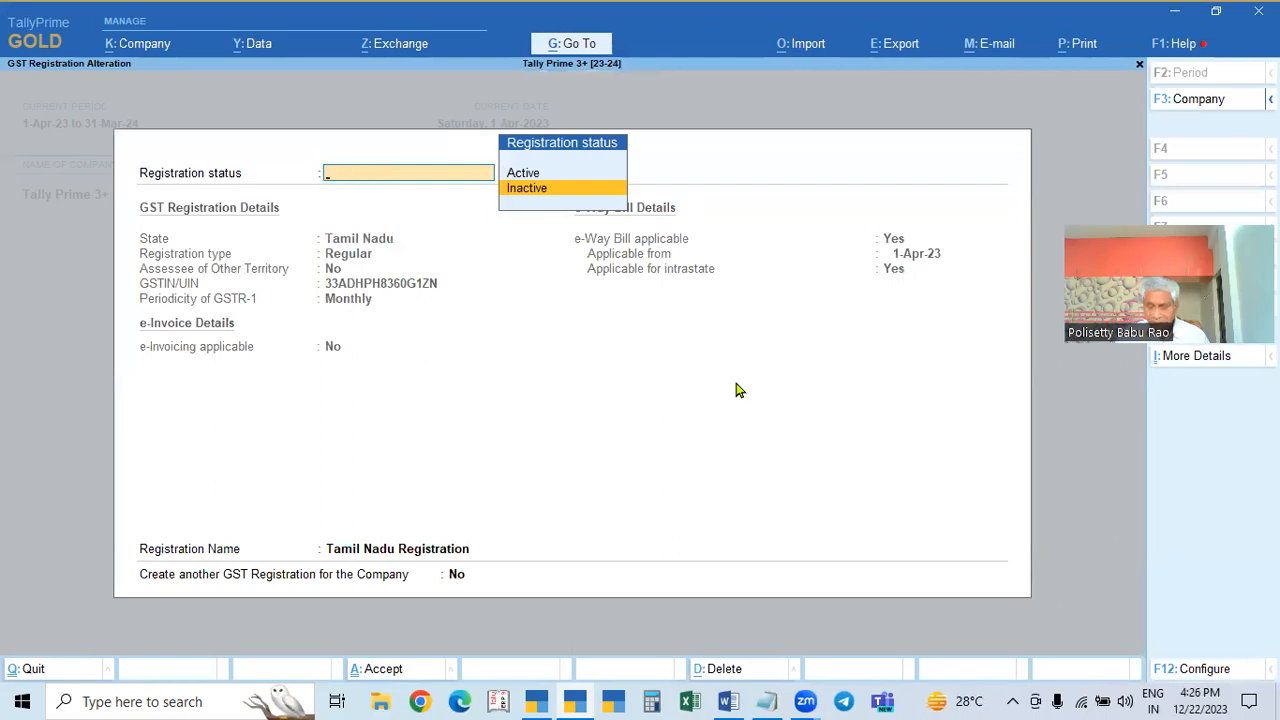
key("Escape")
key("Up")
key("Return")
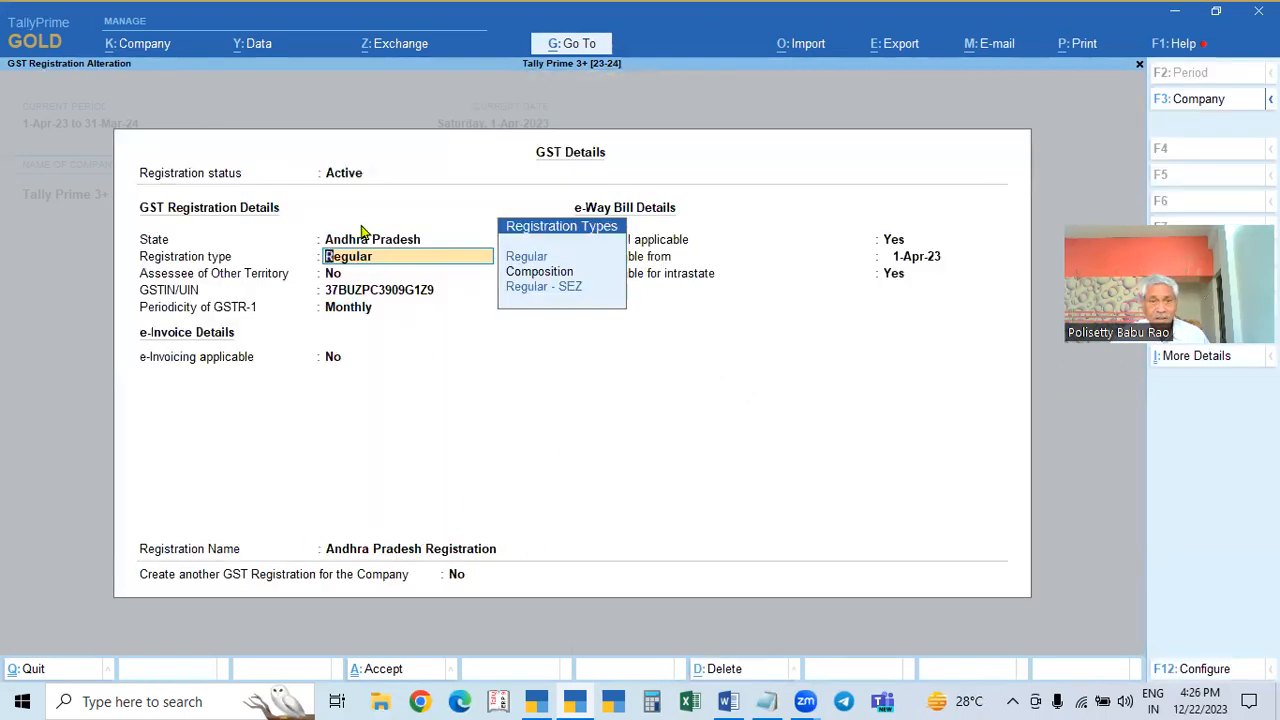
key("BackSpace")
key("Escape")
key("Down")
key("Down")
key("Up")
key("Up")
key("Down")
key("Down")
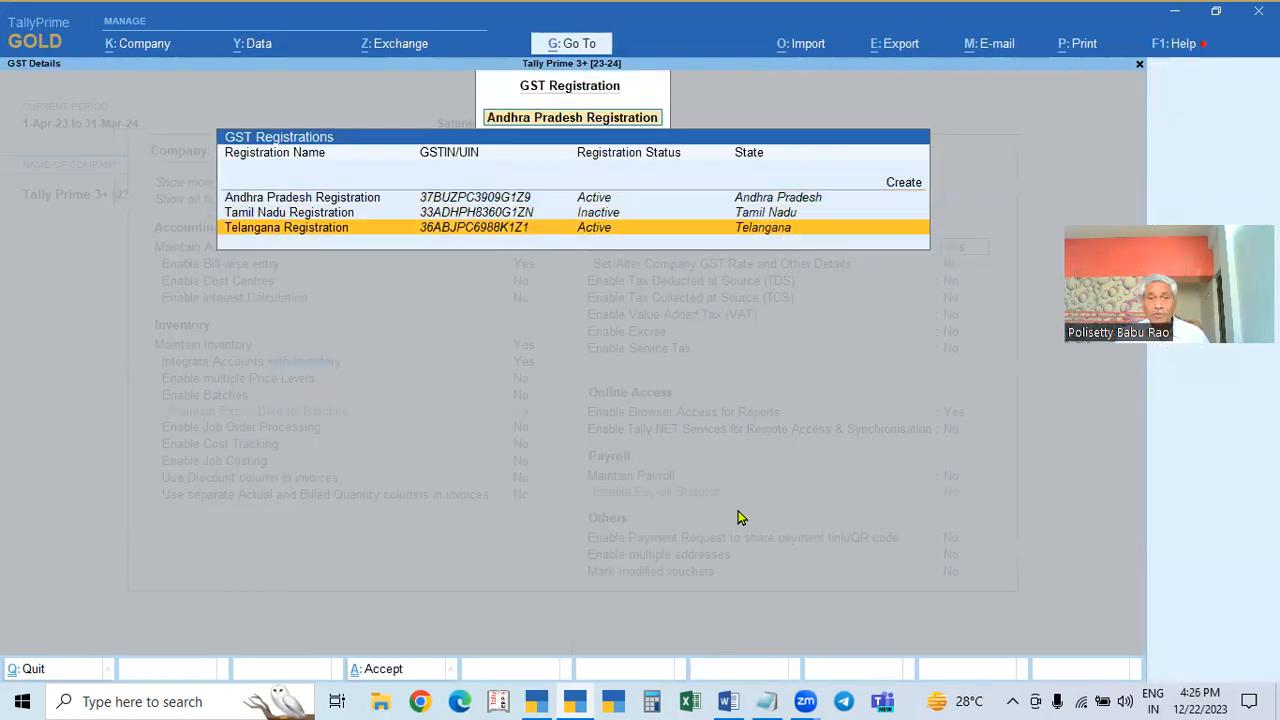
key("Up")
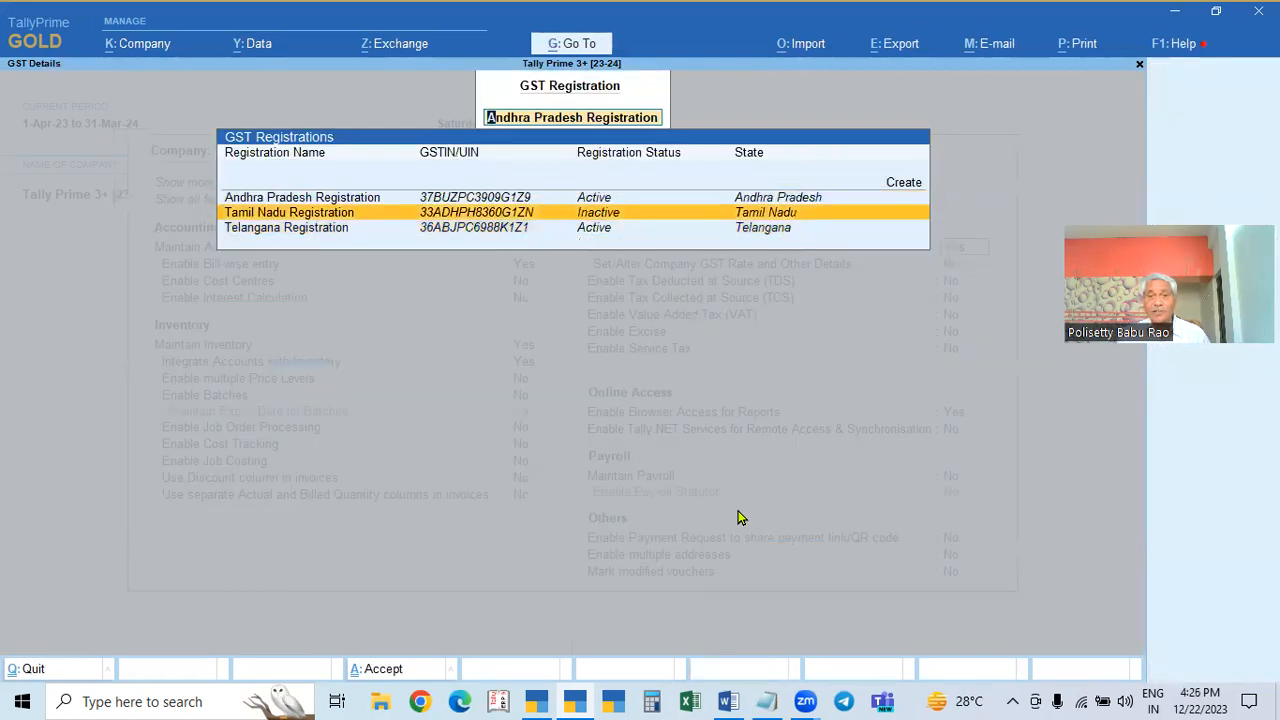
Step: Switch to the Word notes, select "Active/Inactive Status" in the third feature, and read on to feature 4 about GST details
left_click(804, 701)
left_click(728, 701)
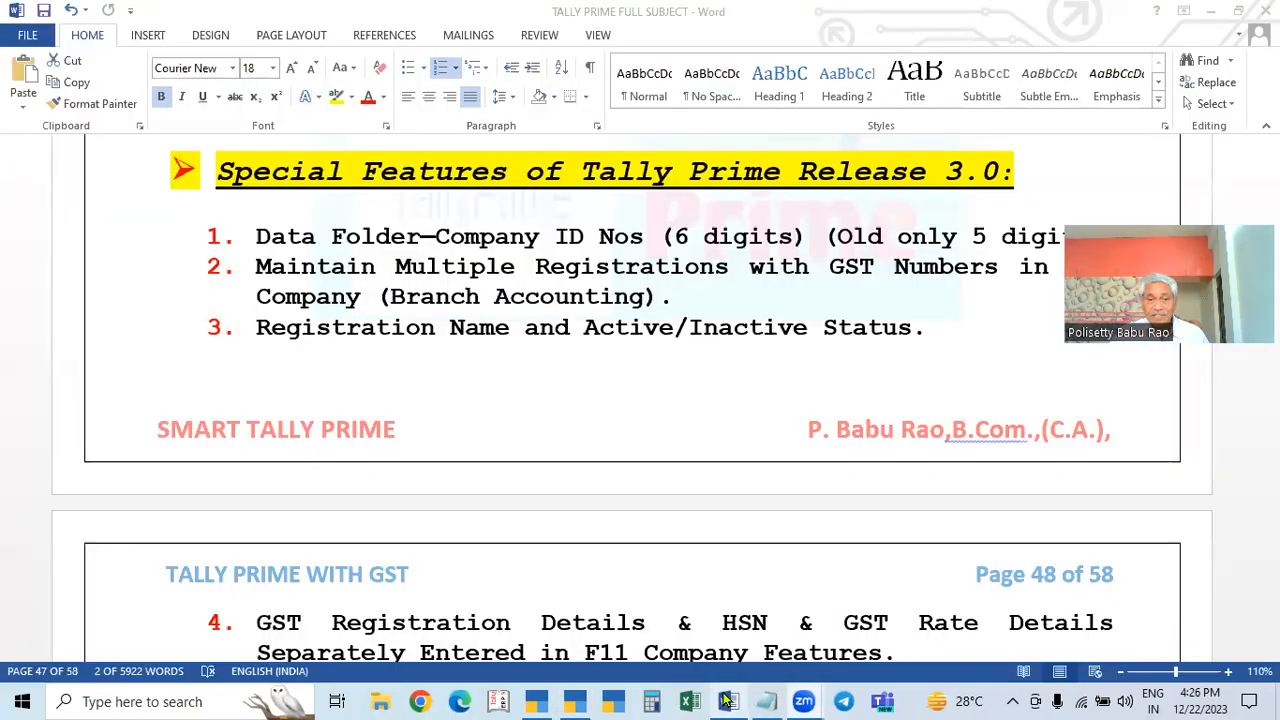
left_click_drag(251, 329, 928, 351)
left_click(594, 333)
scroll(828, 450, "down", 1)
scroll(828, 450, "down", 1)
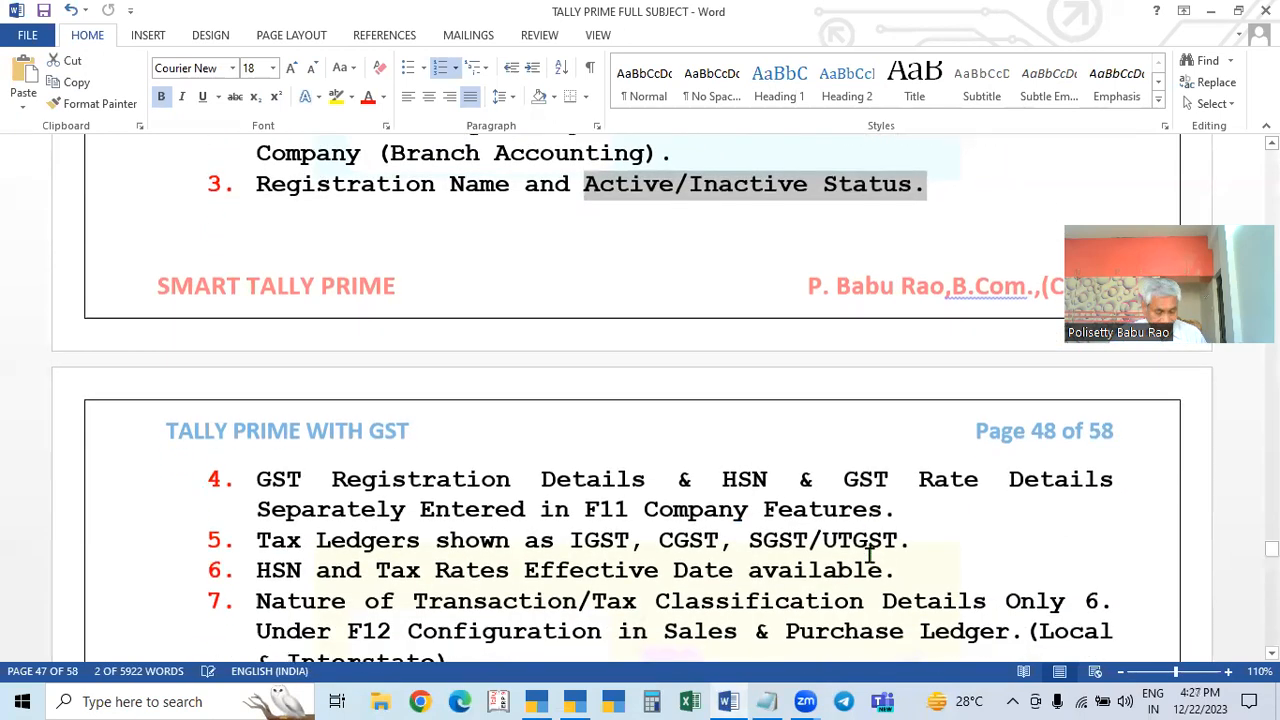
Step: Return to Tally Prime, review the Telangana registration's GST details, and leave the registration without saving
key("alt+Tab")
key("Up")
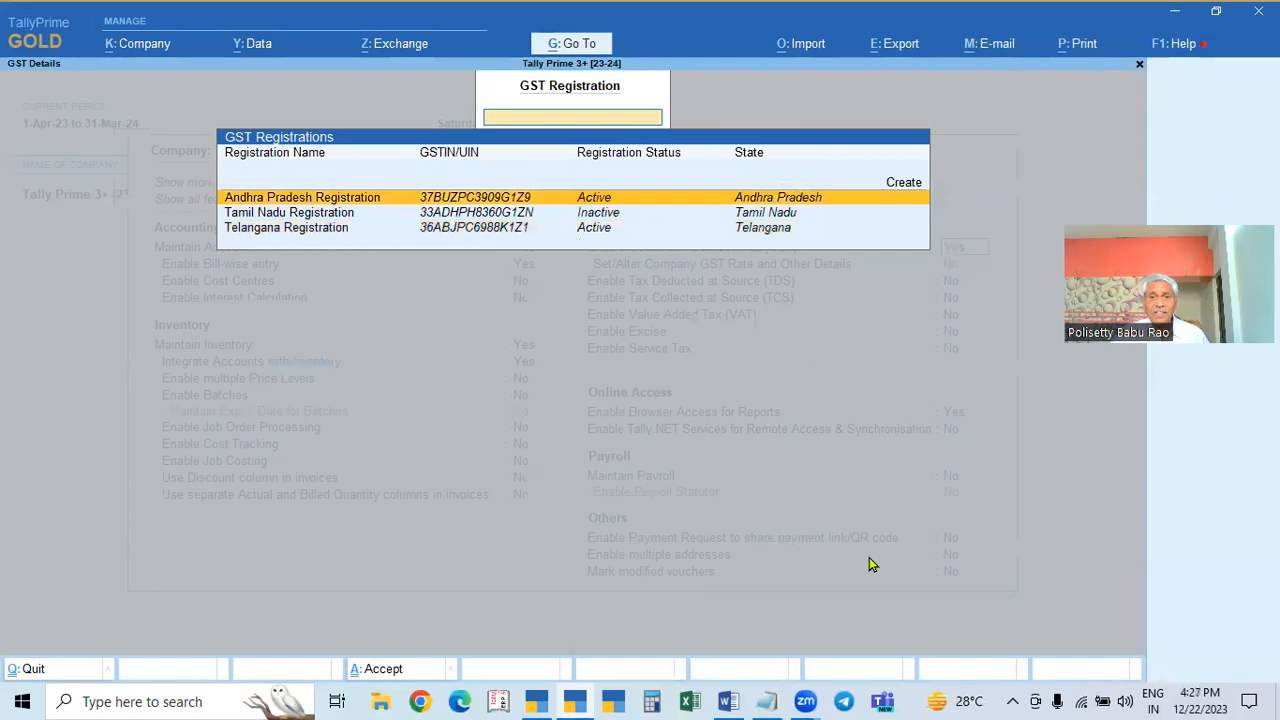
key("Escape")
key("Up")
key("Return")
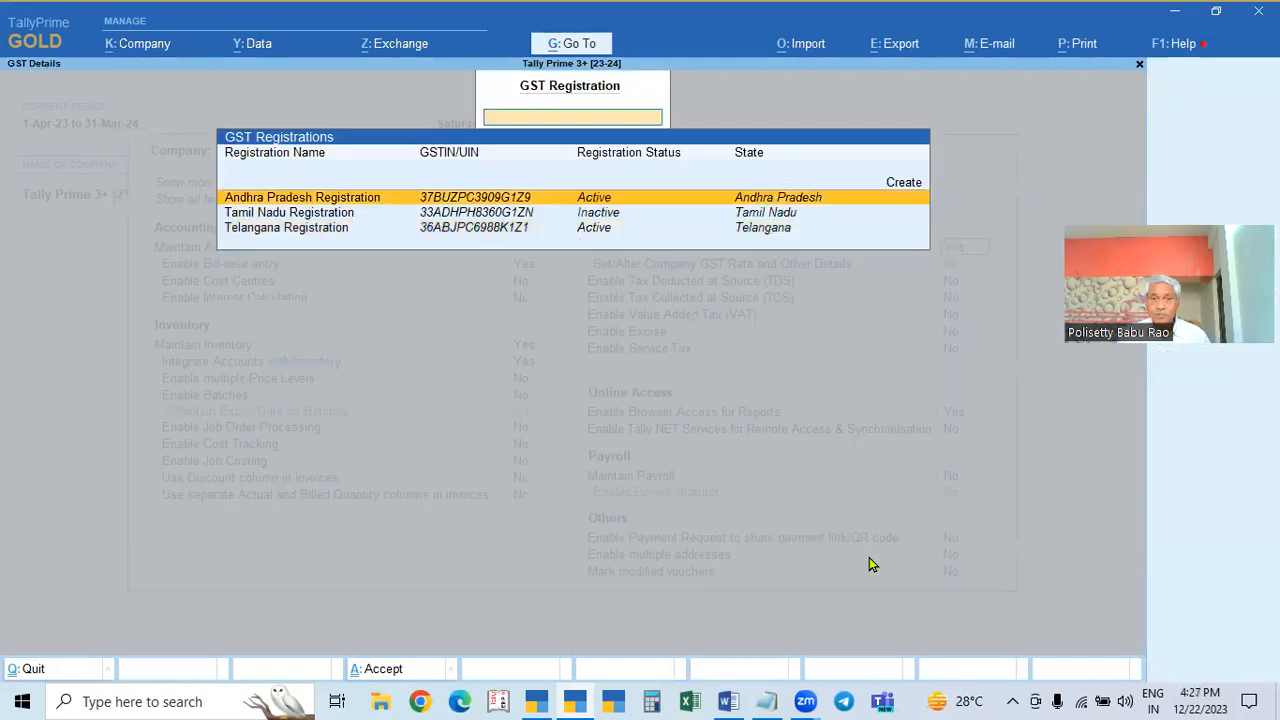
key("Down")
key("Down")
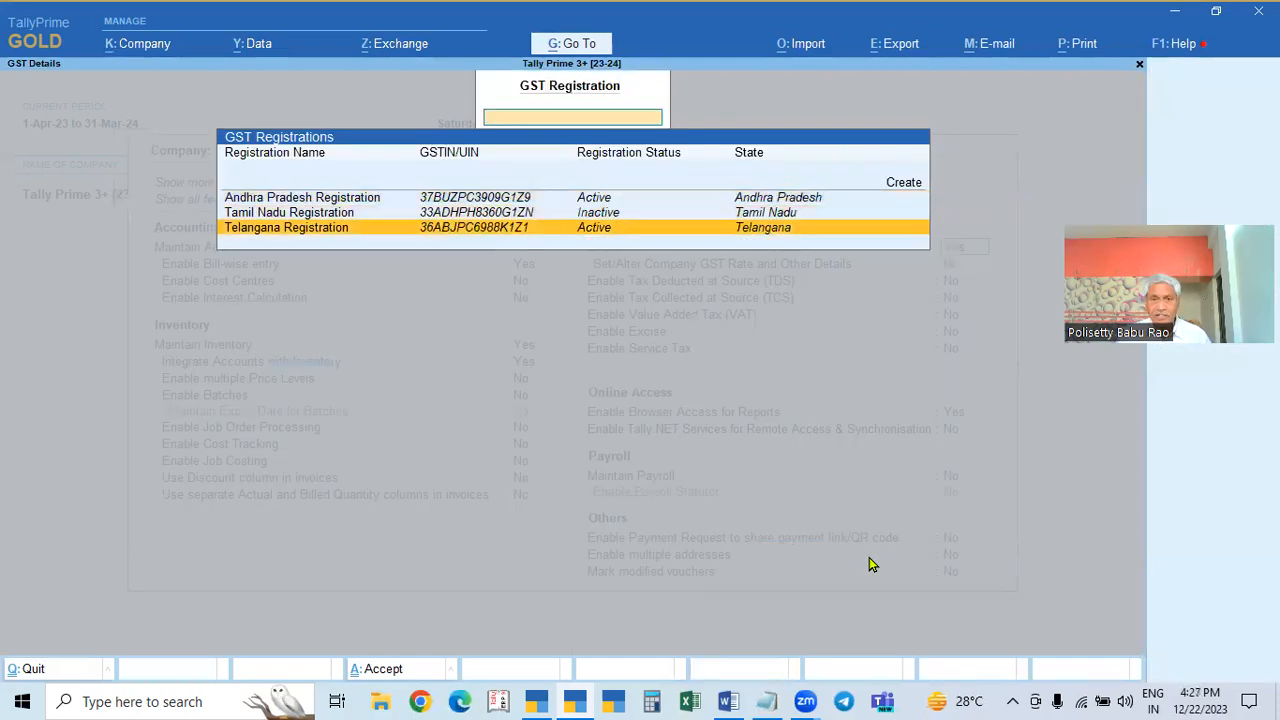
key("Return")
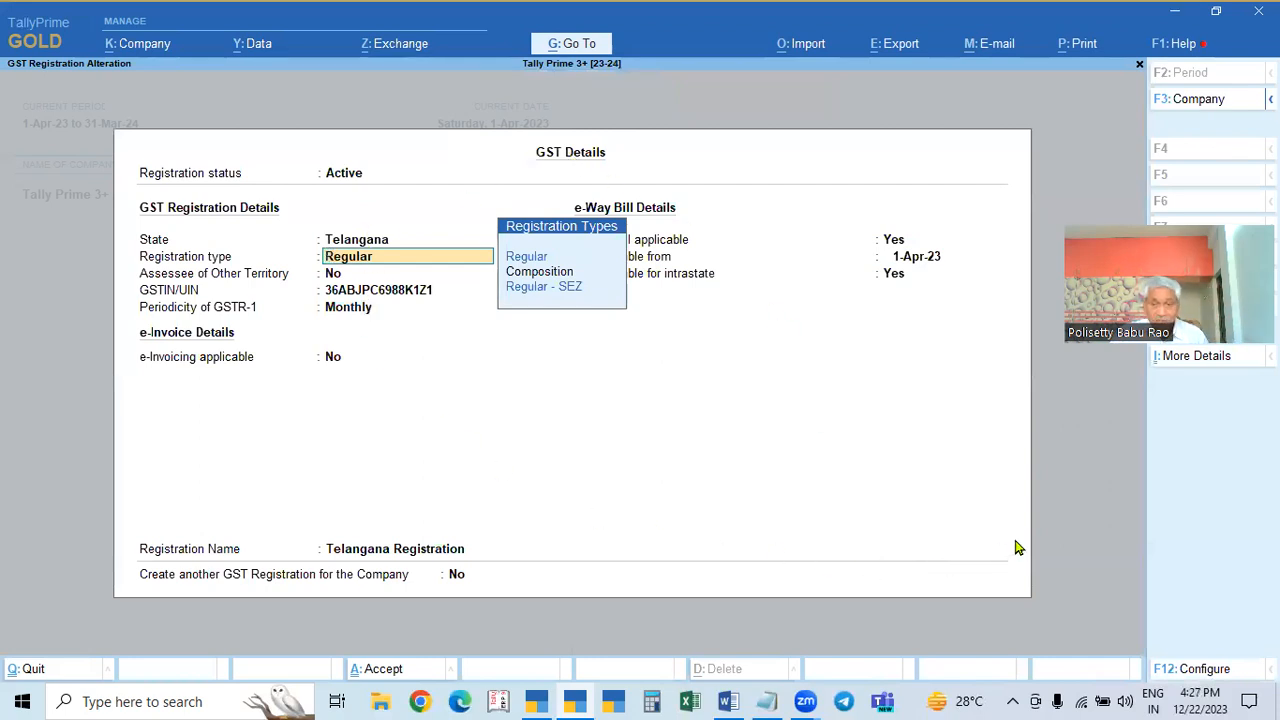
key("alt+Tab")
key("alt+Tab")
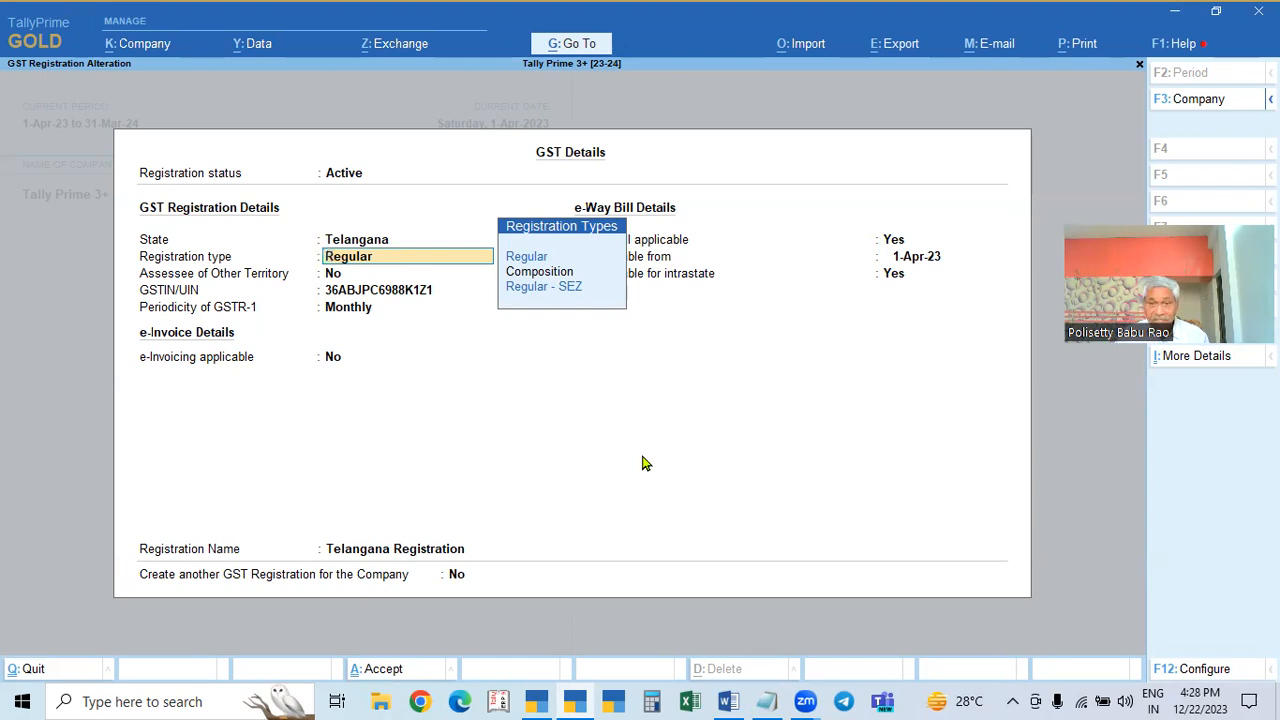
key("BackSpace")
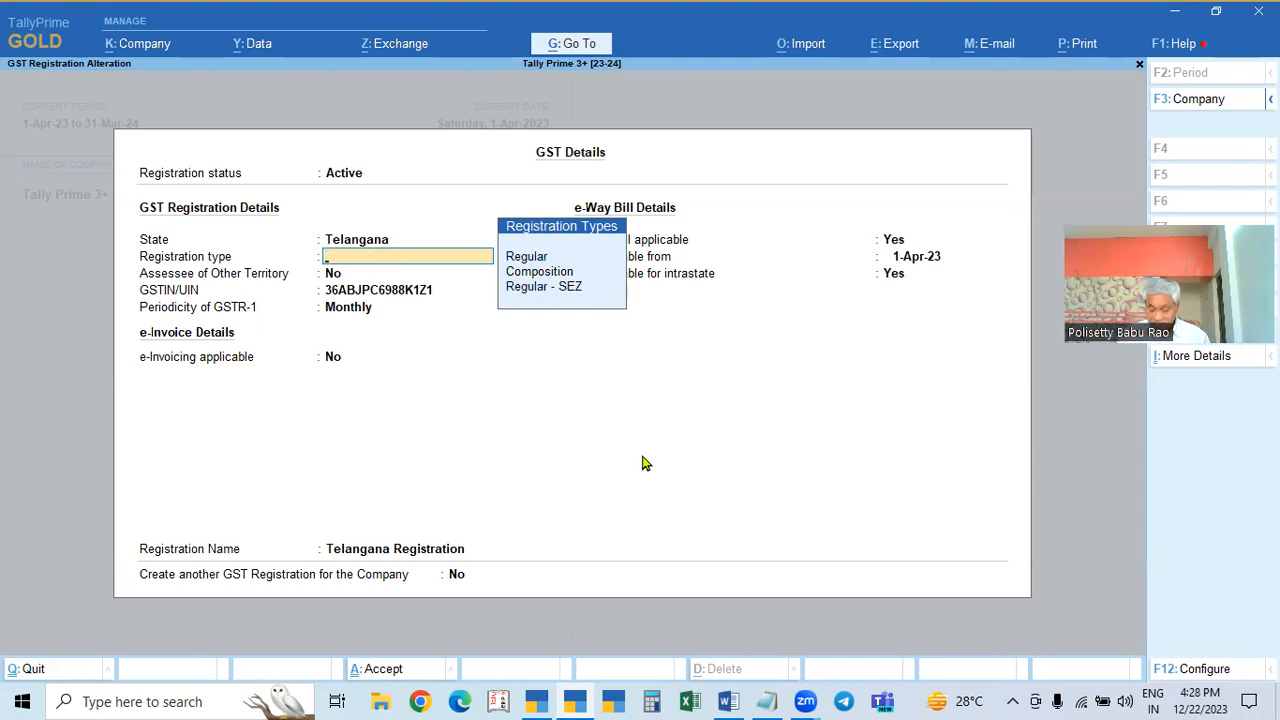
key("Escape")
key("Escape")
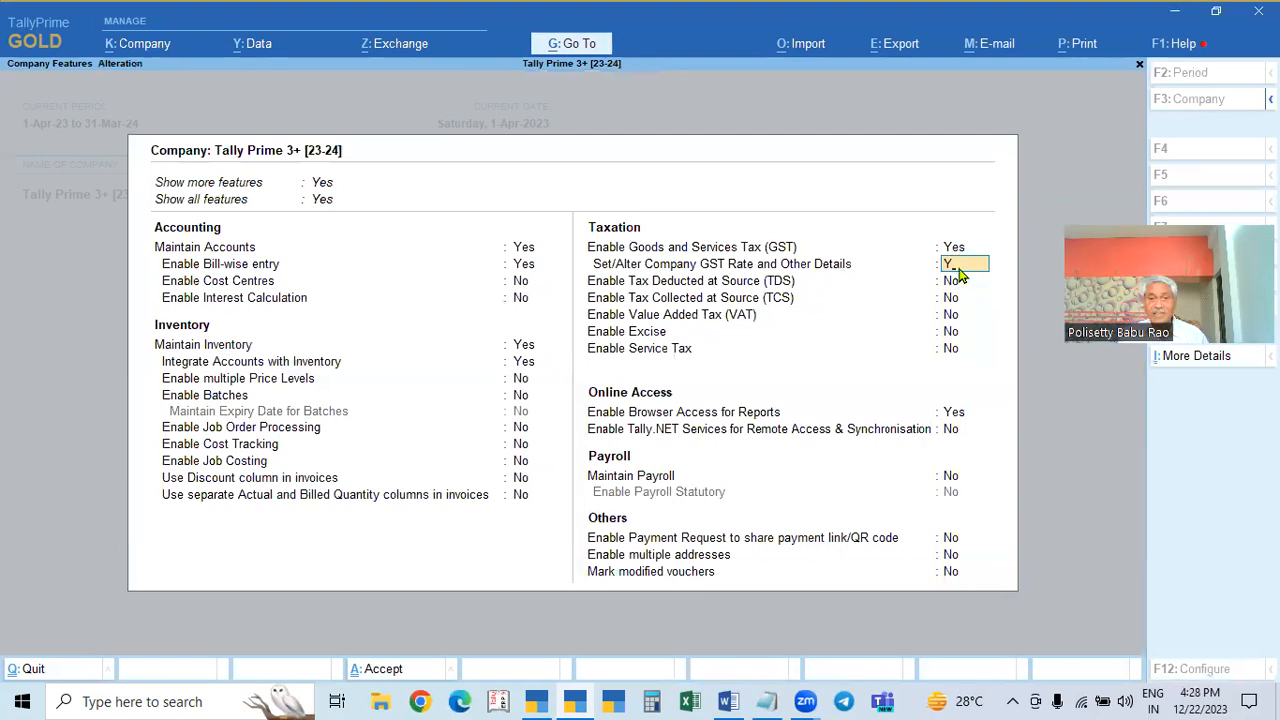
Step: Open the company's GST Rate and Other Details with Set/Alter set to Yes, and keep Value of Invoice for the threshold limit
key("Return")
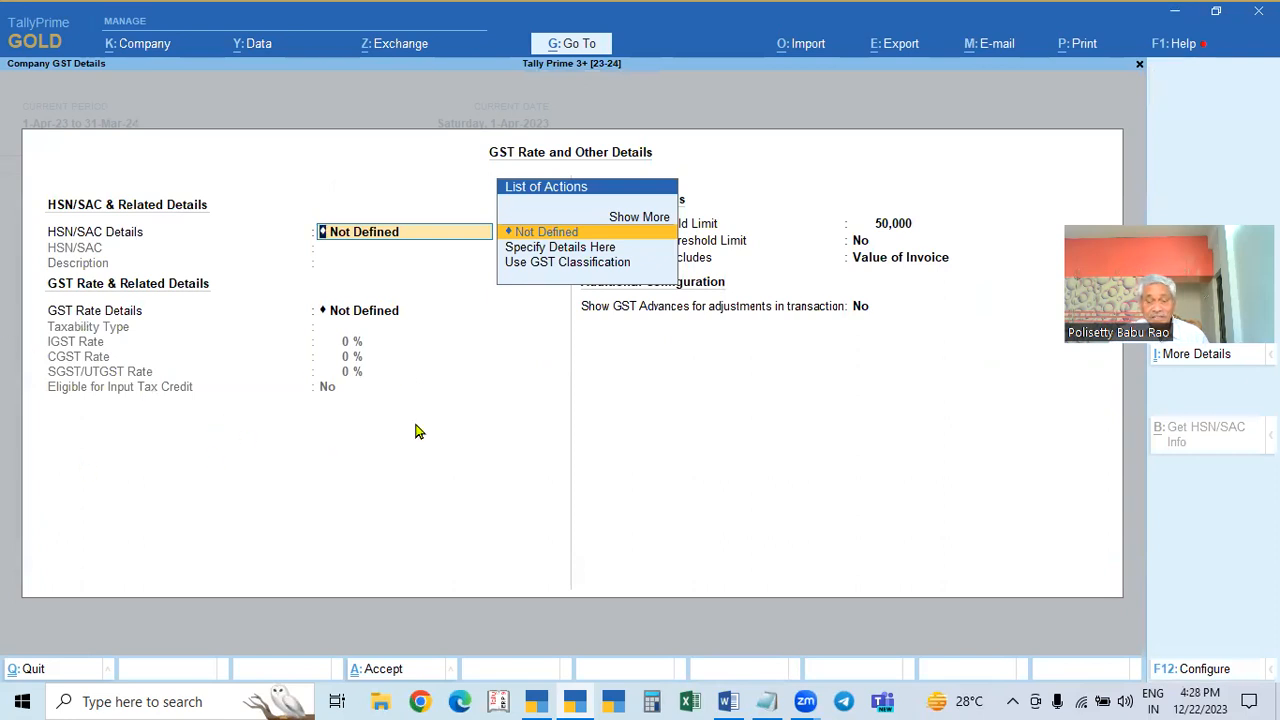
left_click(869, 262)
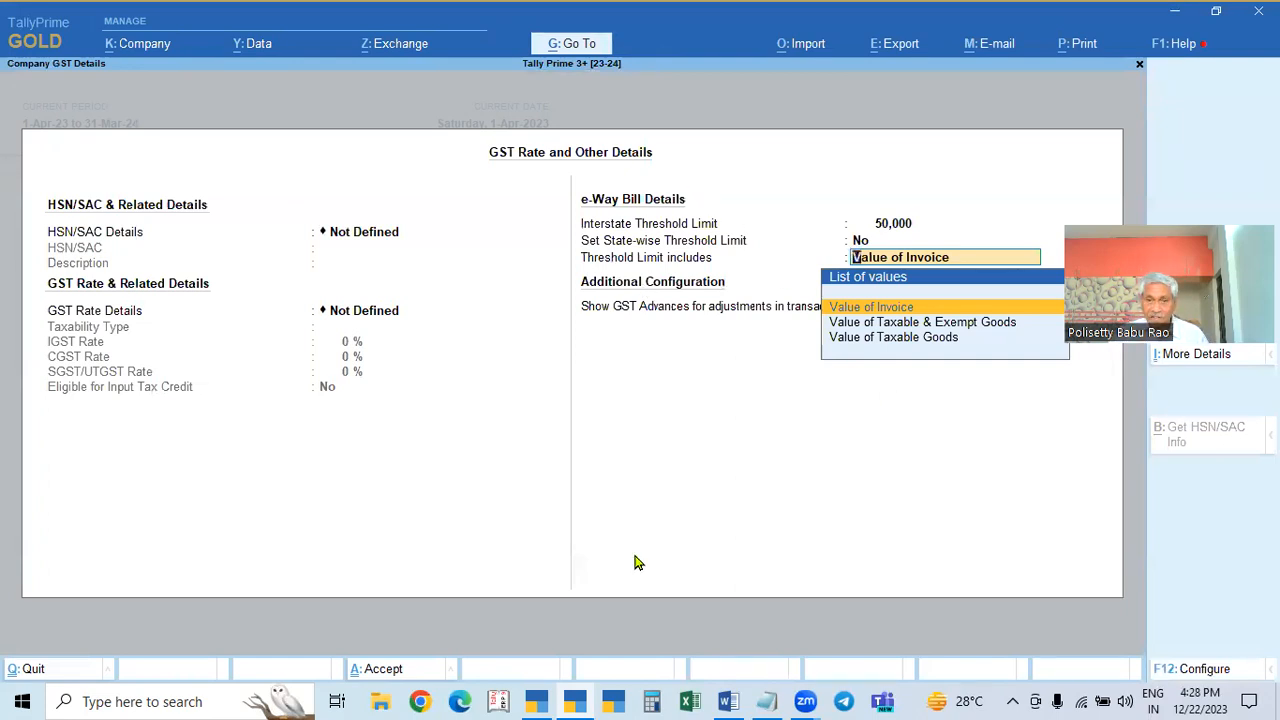
key("Return")
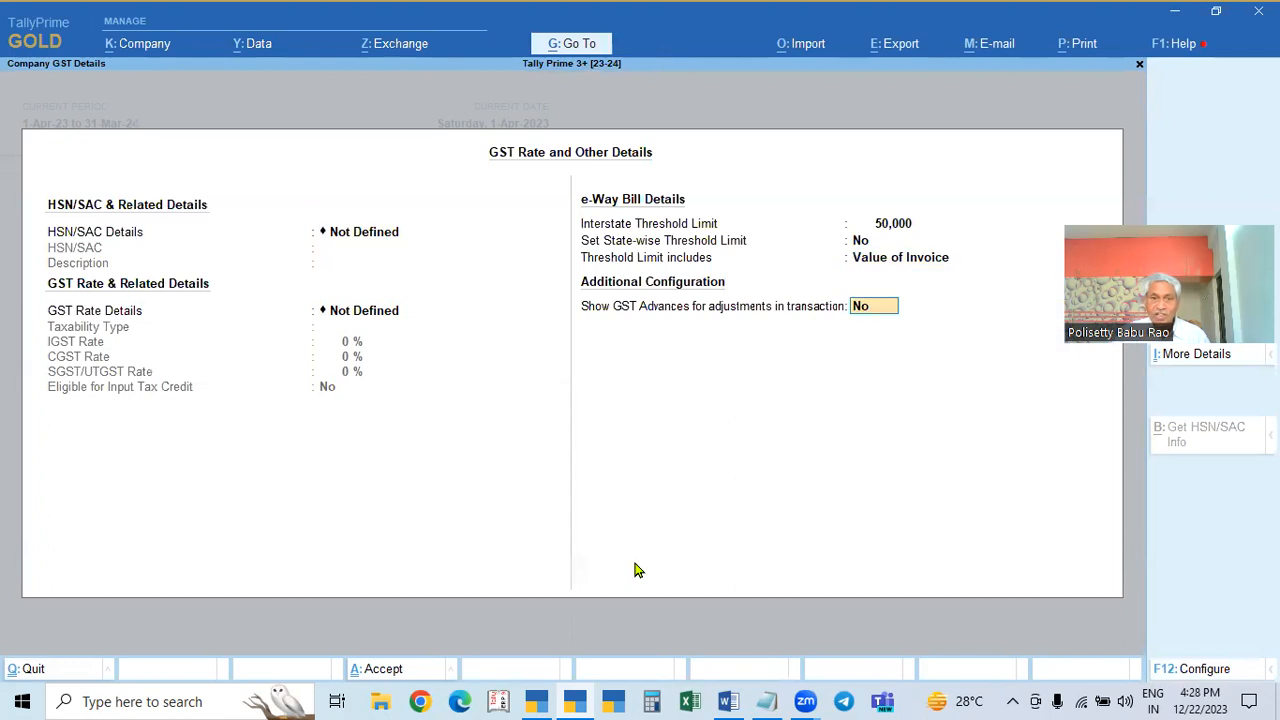
Step: Specify HSN/SAC 123456 with effective date 1-Apr-23 and a blank description, and set GST Rate Details to Specify Details Here
left_click(350, 237)
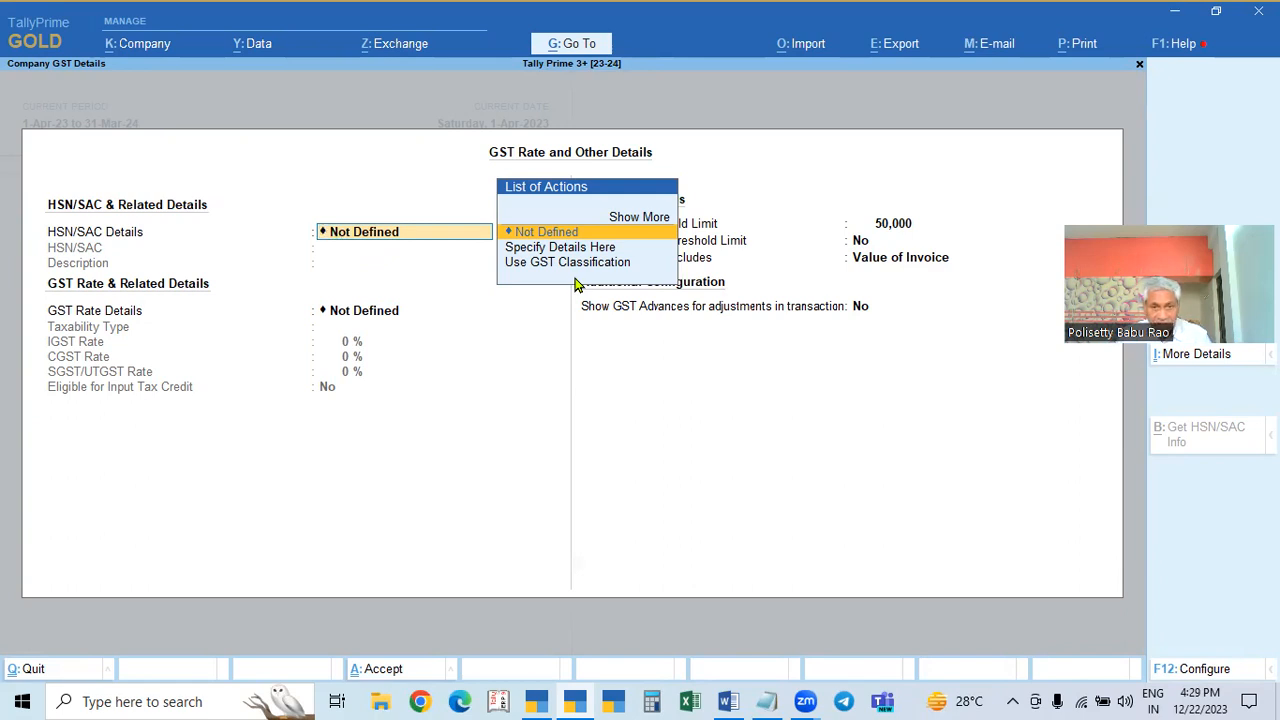
key("Down")
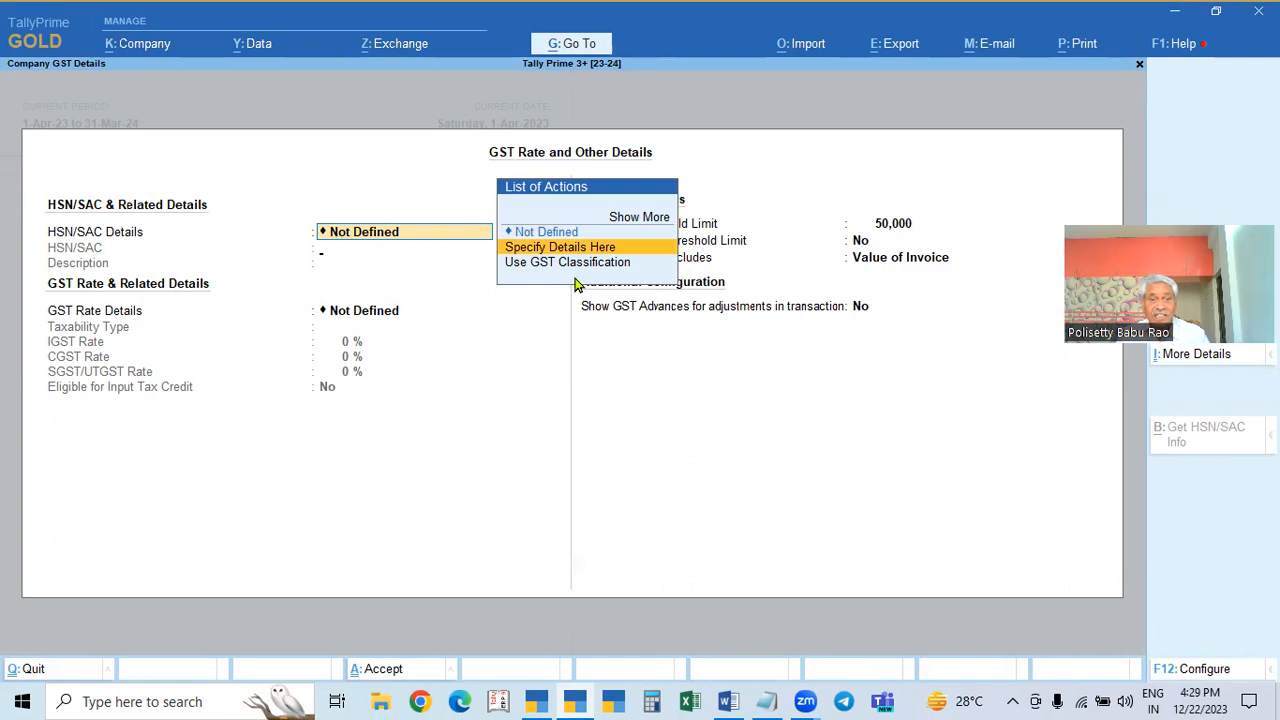
key("Return")
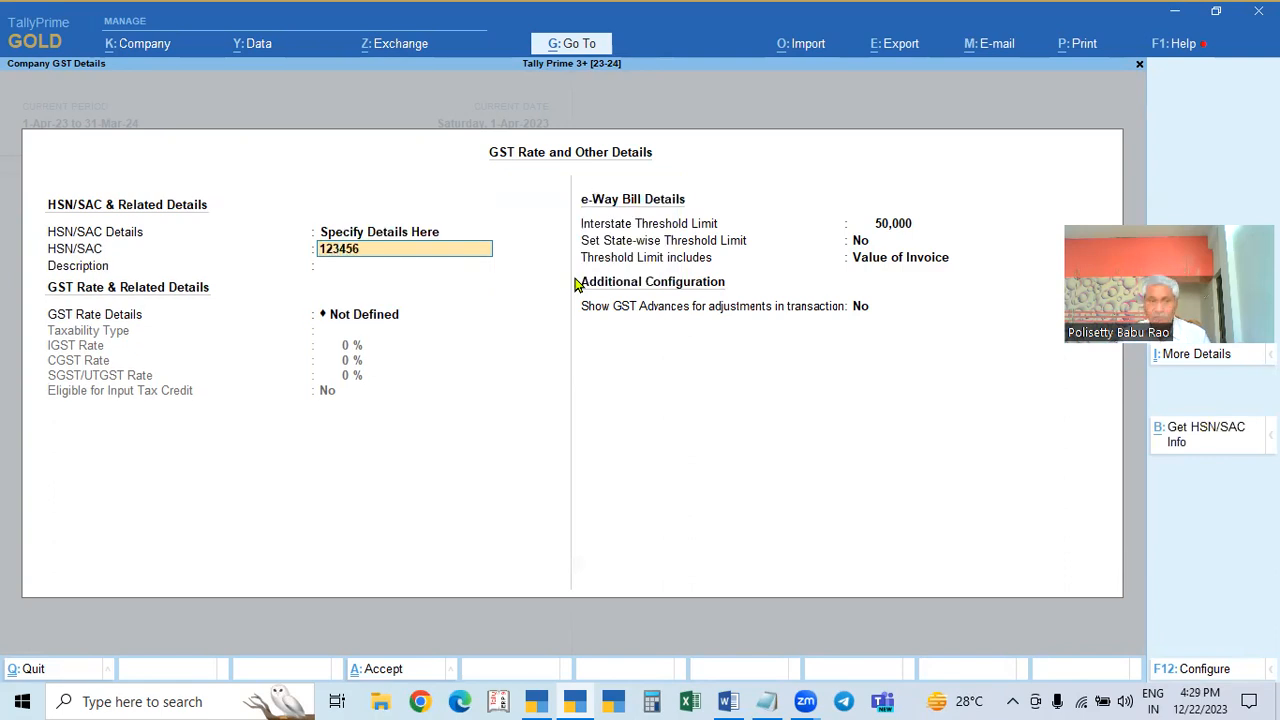
key("Return")
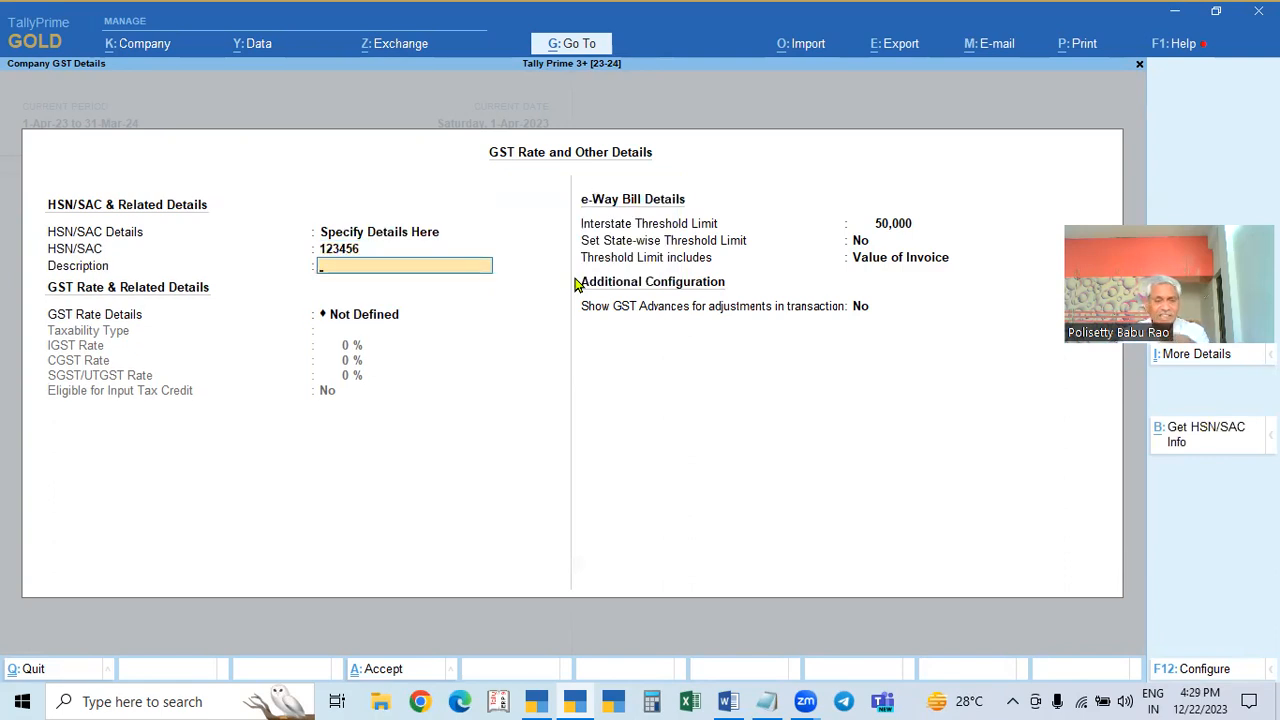
key("ctrl+a")
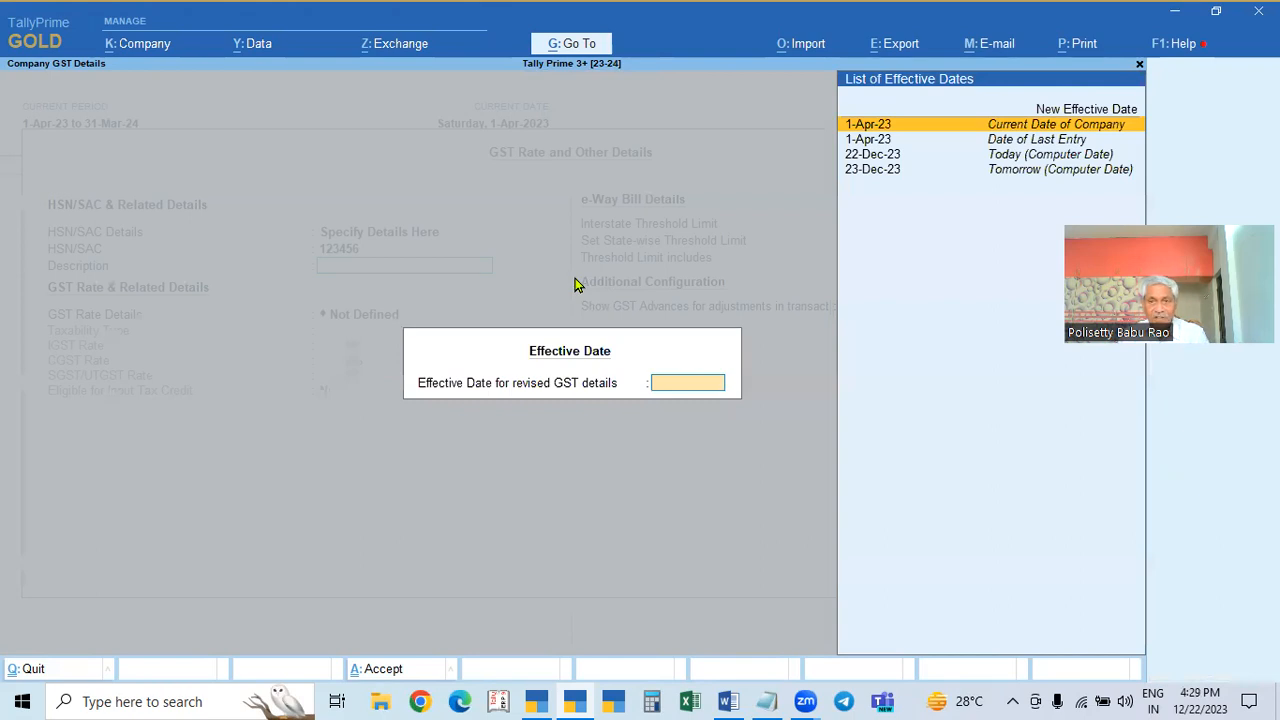
key("Return")
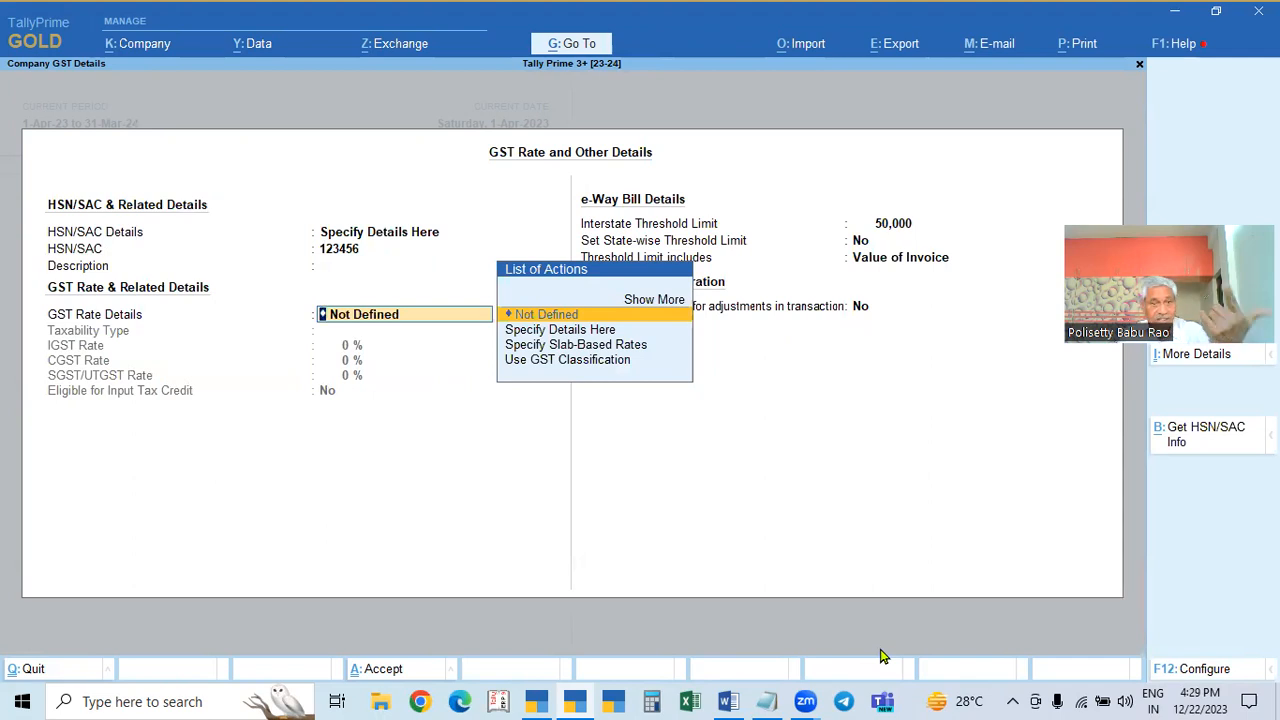
key("Down")
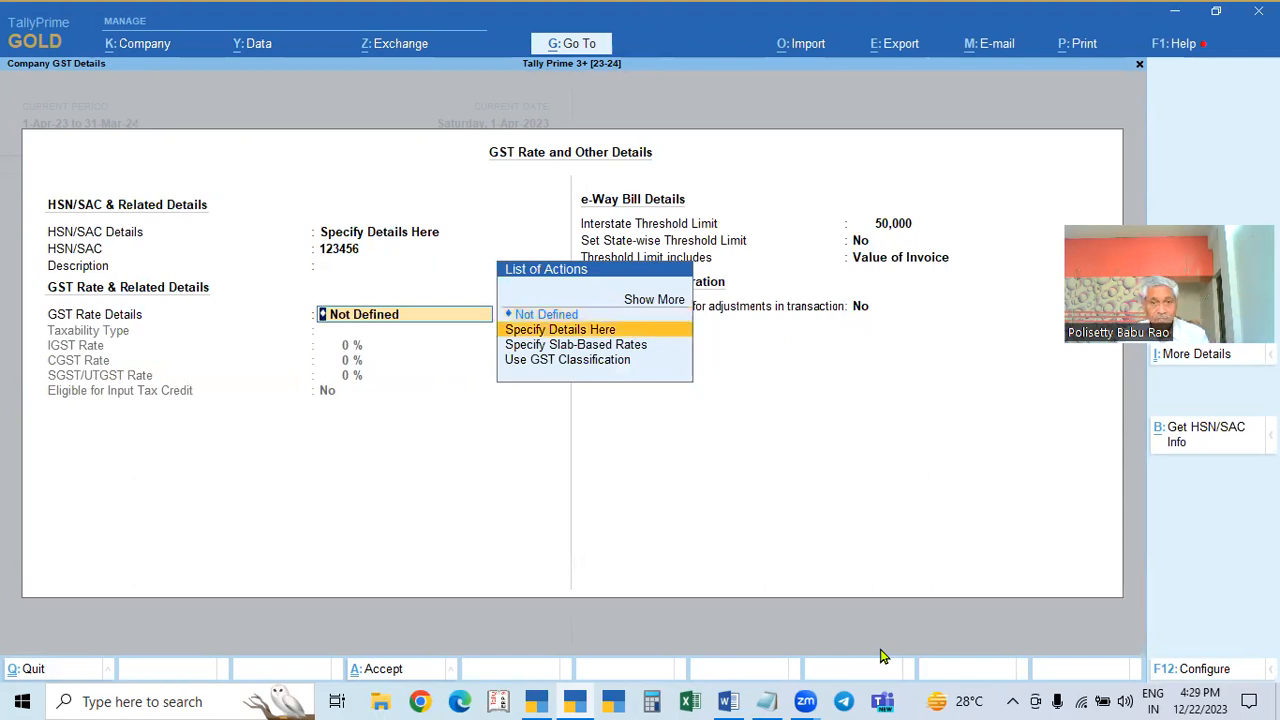
key("Return")
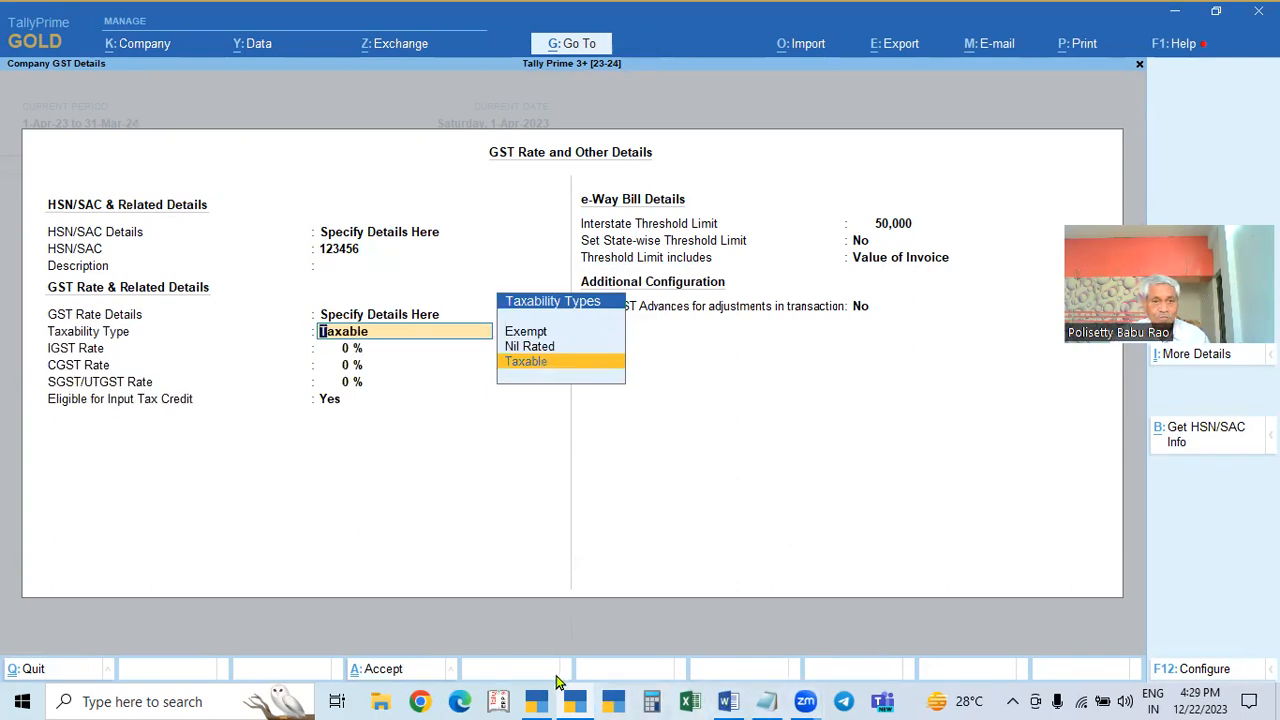
Step: Try Exempt and Nil Rated as the taxability type, dismissing the effective date prompt
left_click(528, 333)
left_click(530, 336)
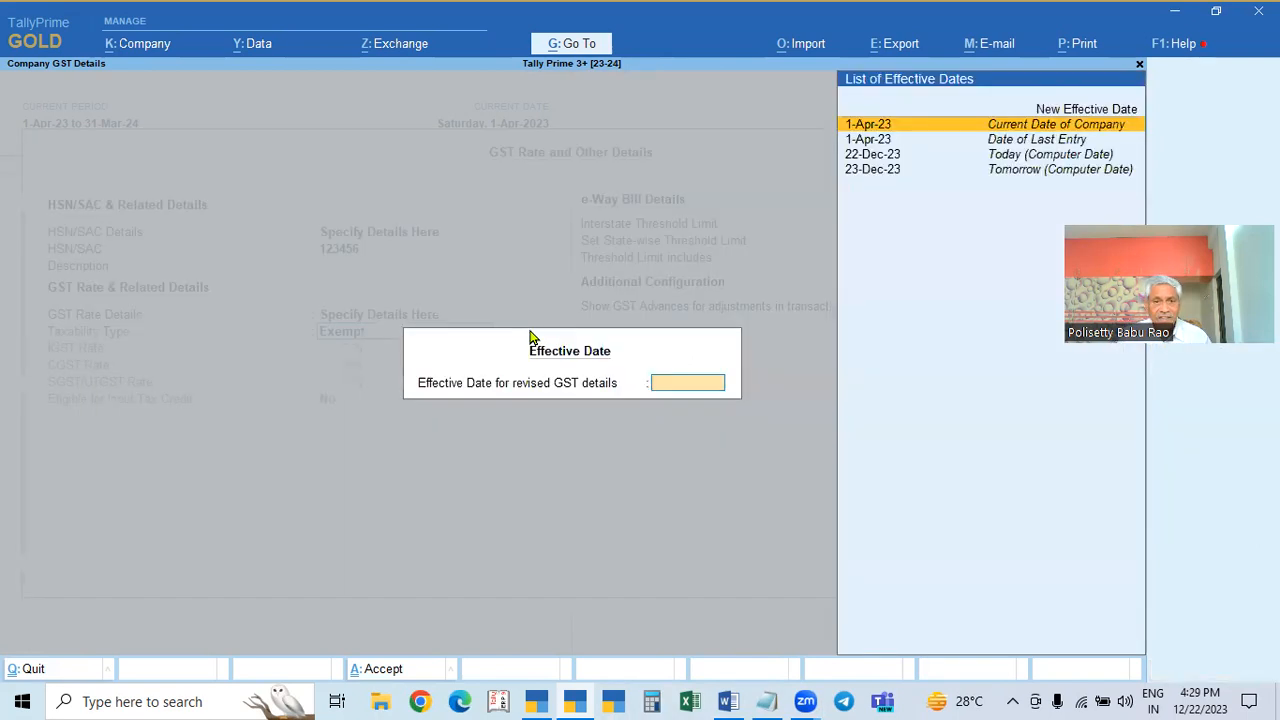
key("Escape")
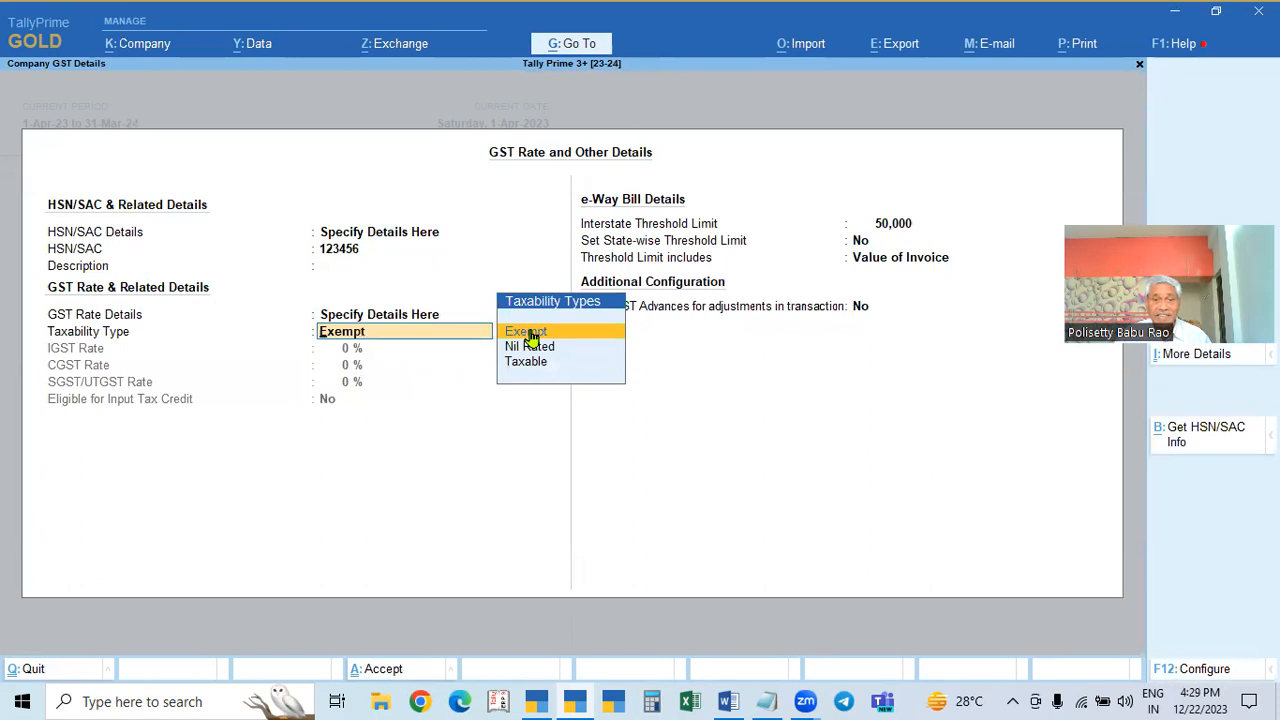
left_click(533, 349)
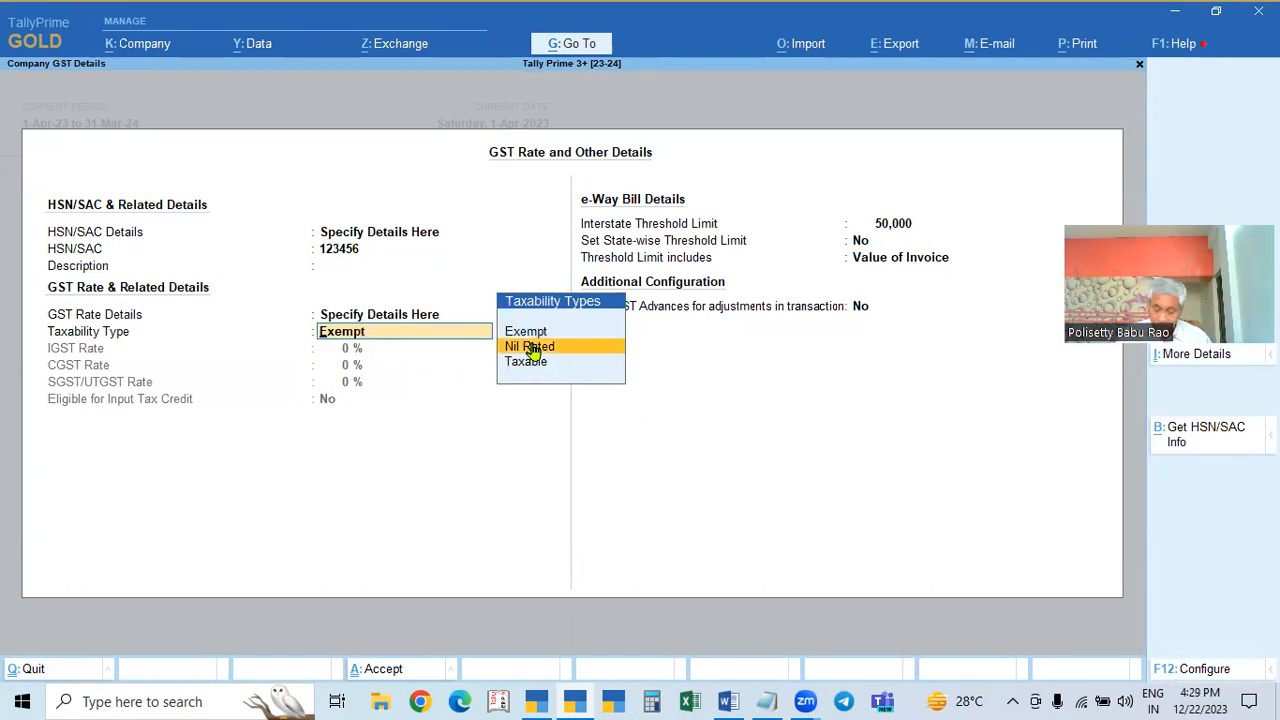
left_click(533, 349)
key("Escape")
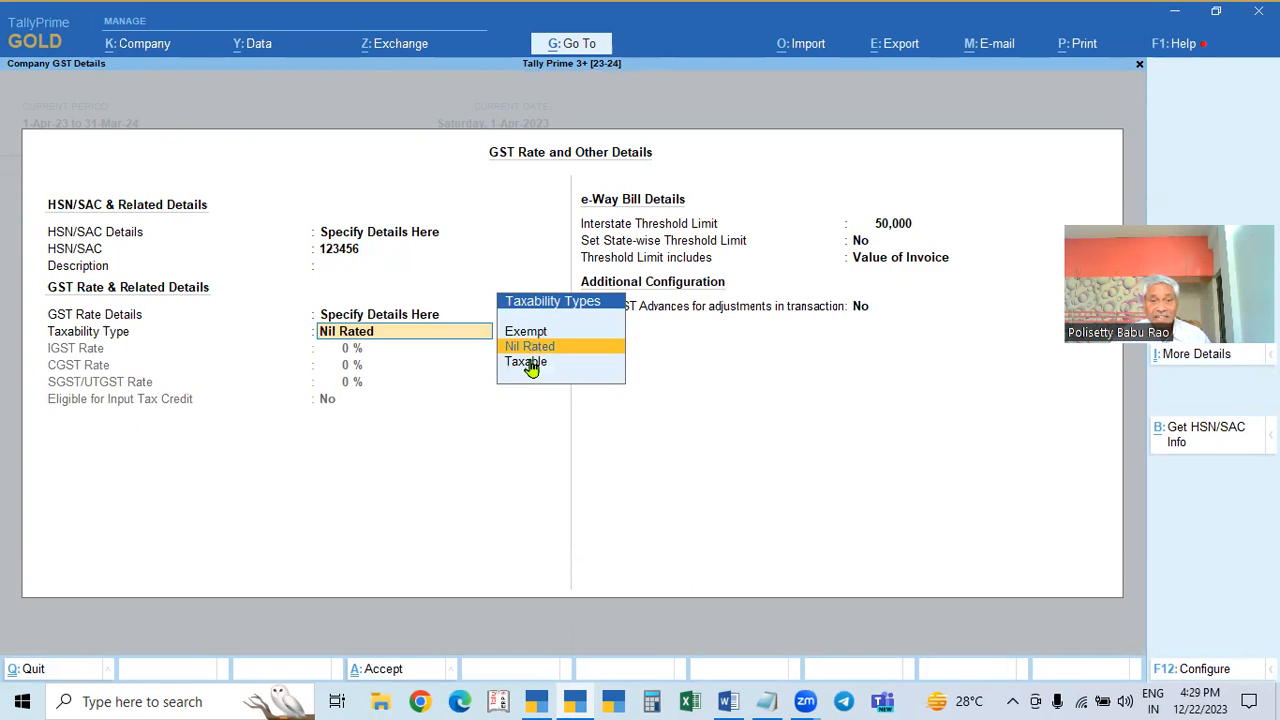
Step: Set the taxability type to Taxable and the IGST rate to 18 %
left_click(530, 366)
left_click(530, 366)
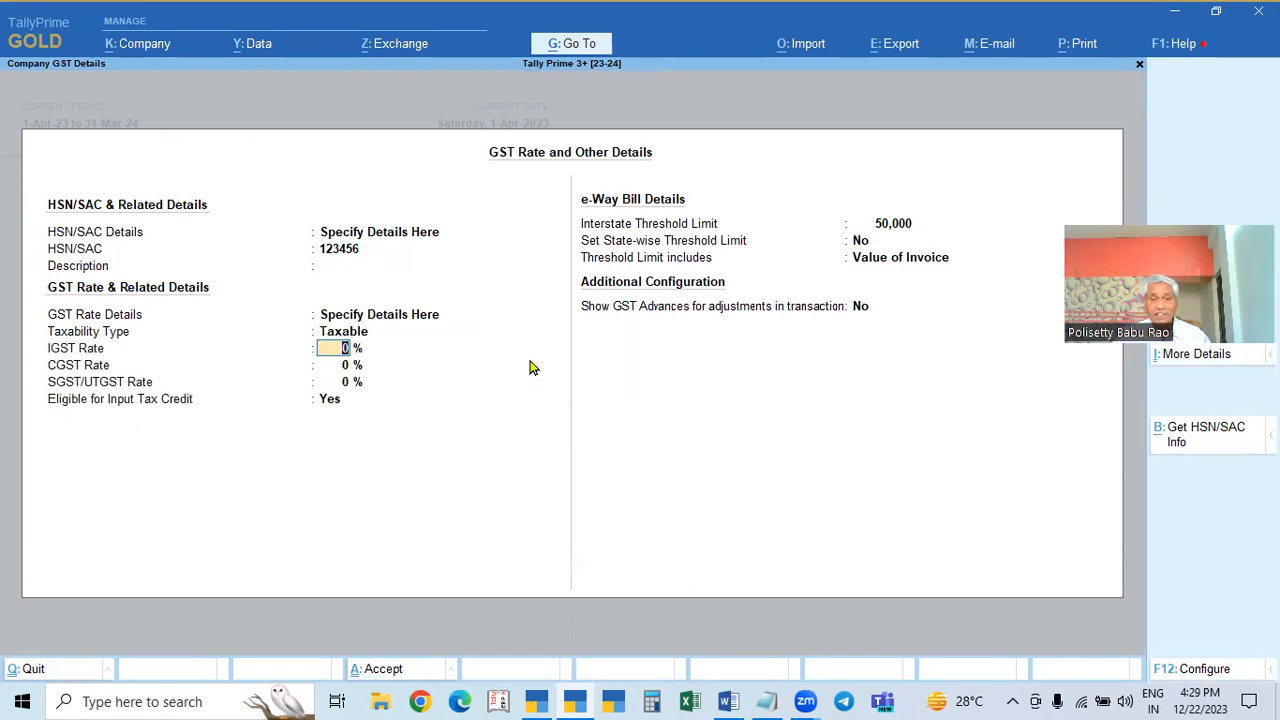
type("1")
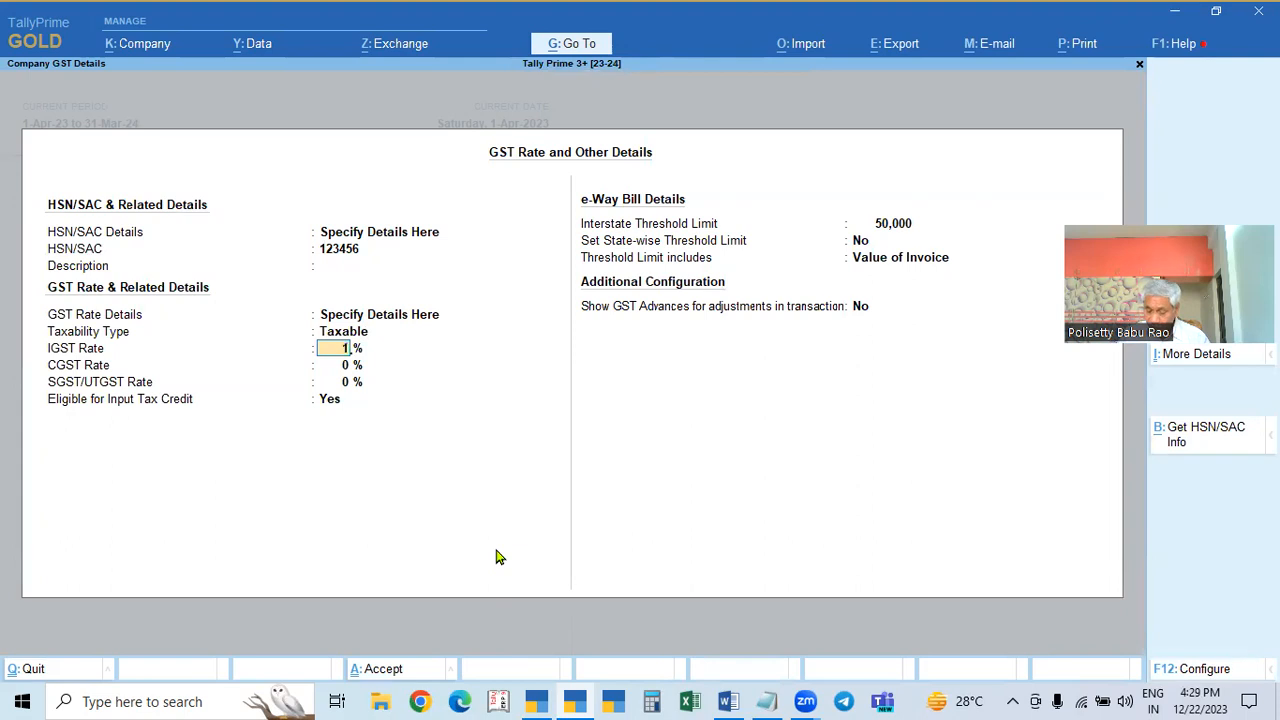
type("8")
key("Return")
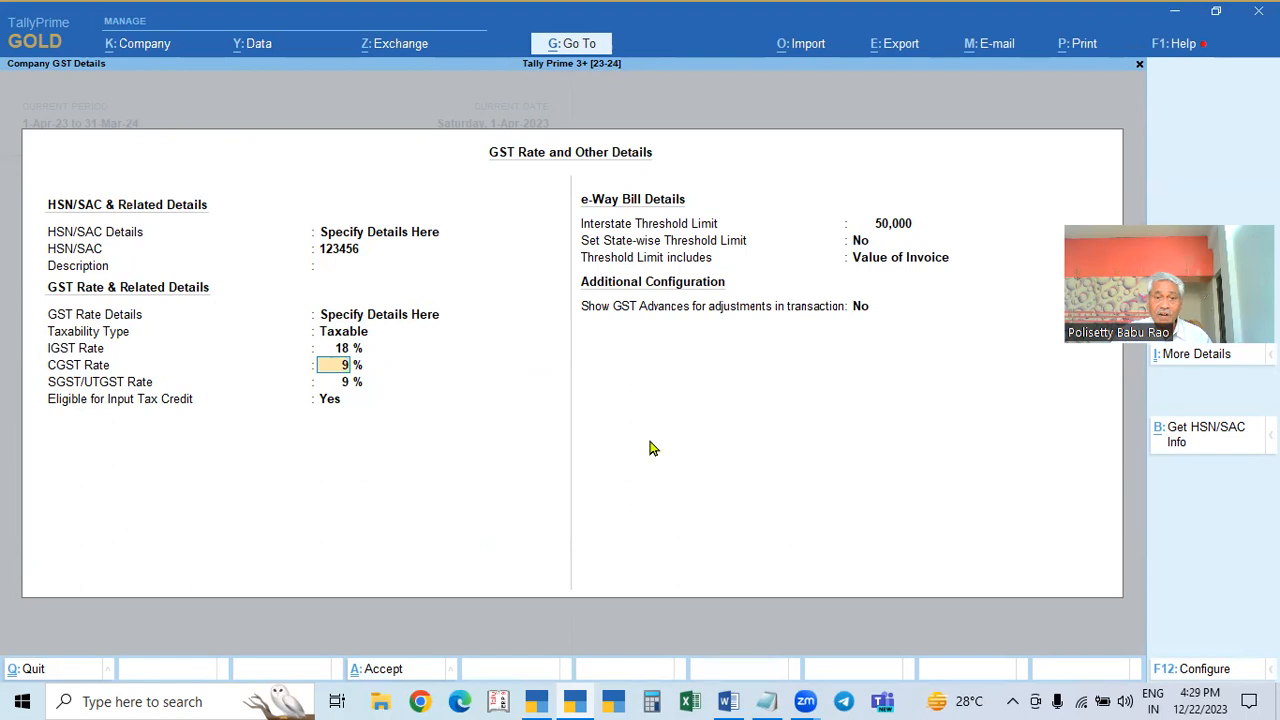
Step: Set Provide breakup of Tax Rate to No in the configuration of the GST rate details and save it
key("F12")
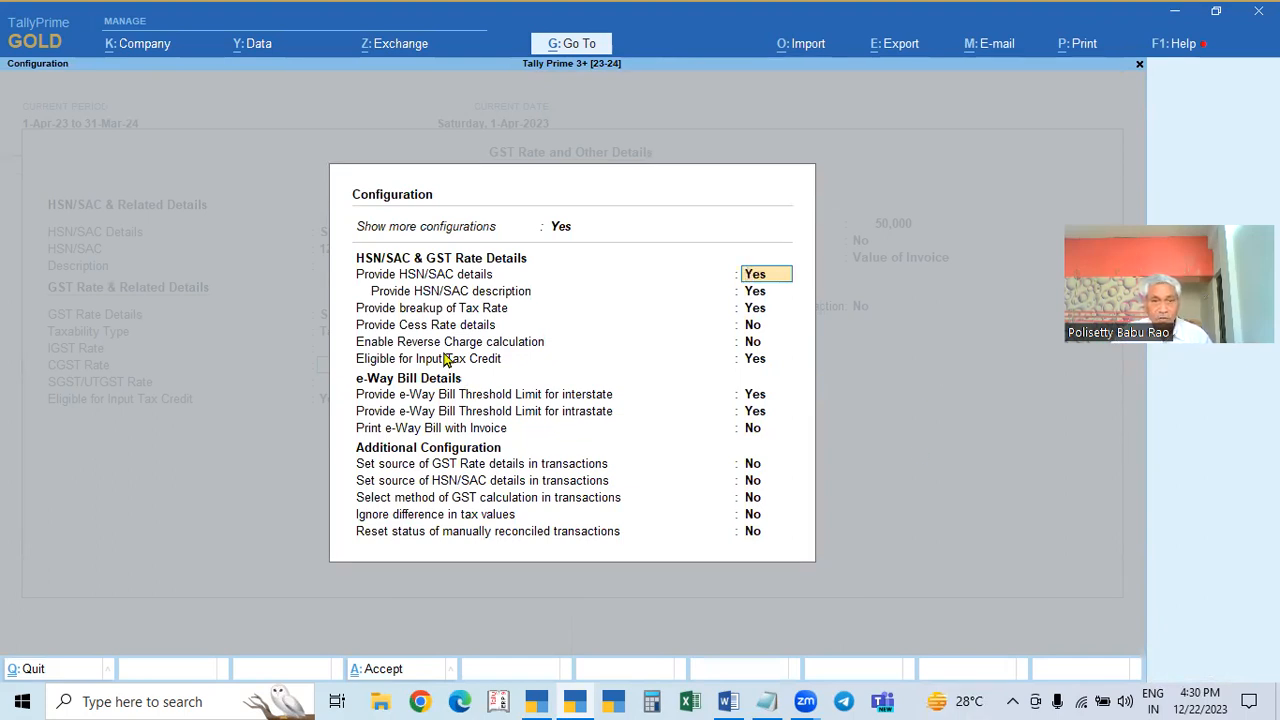
left_click(760, 311)
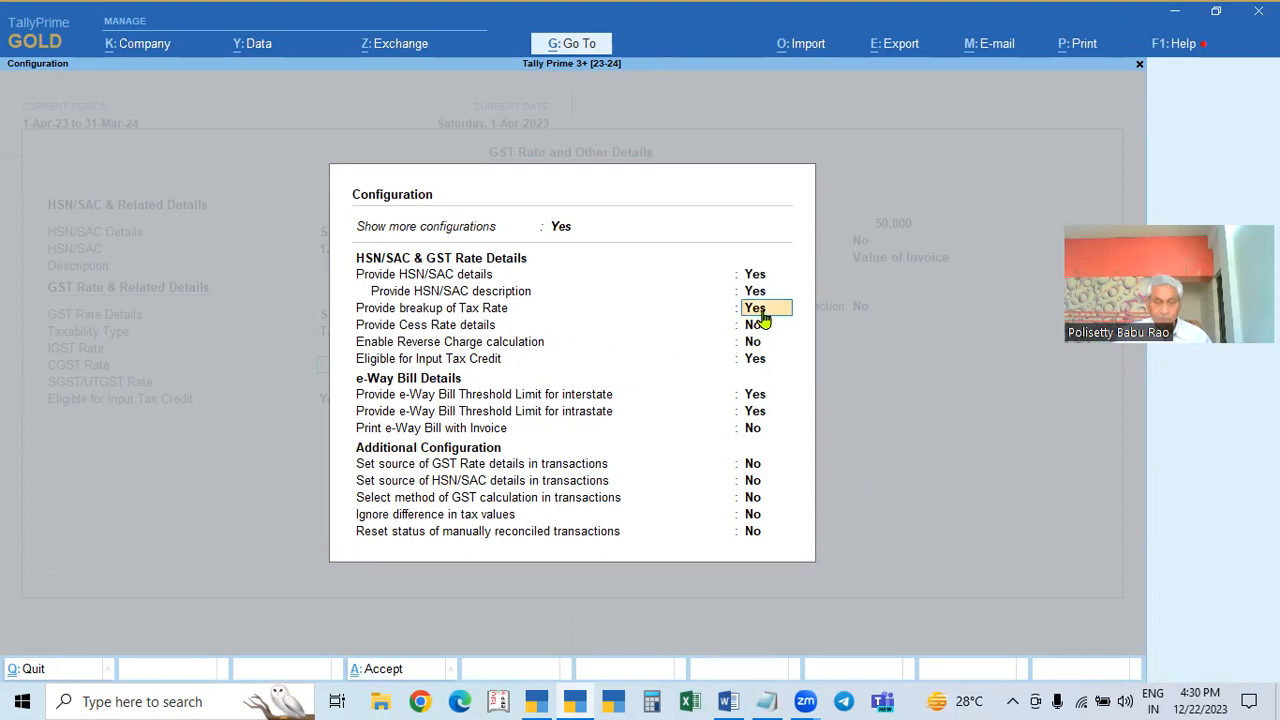
key("n")
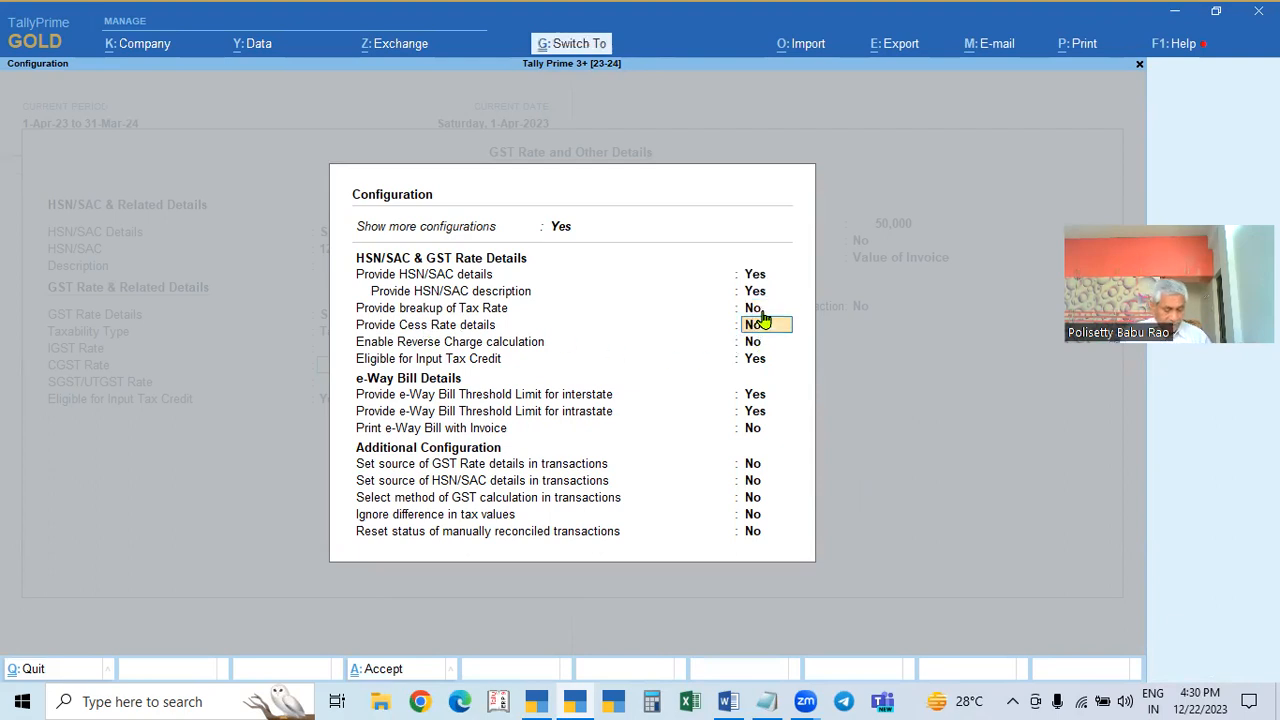
key("ctrl+a")
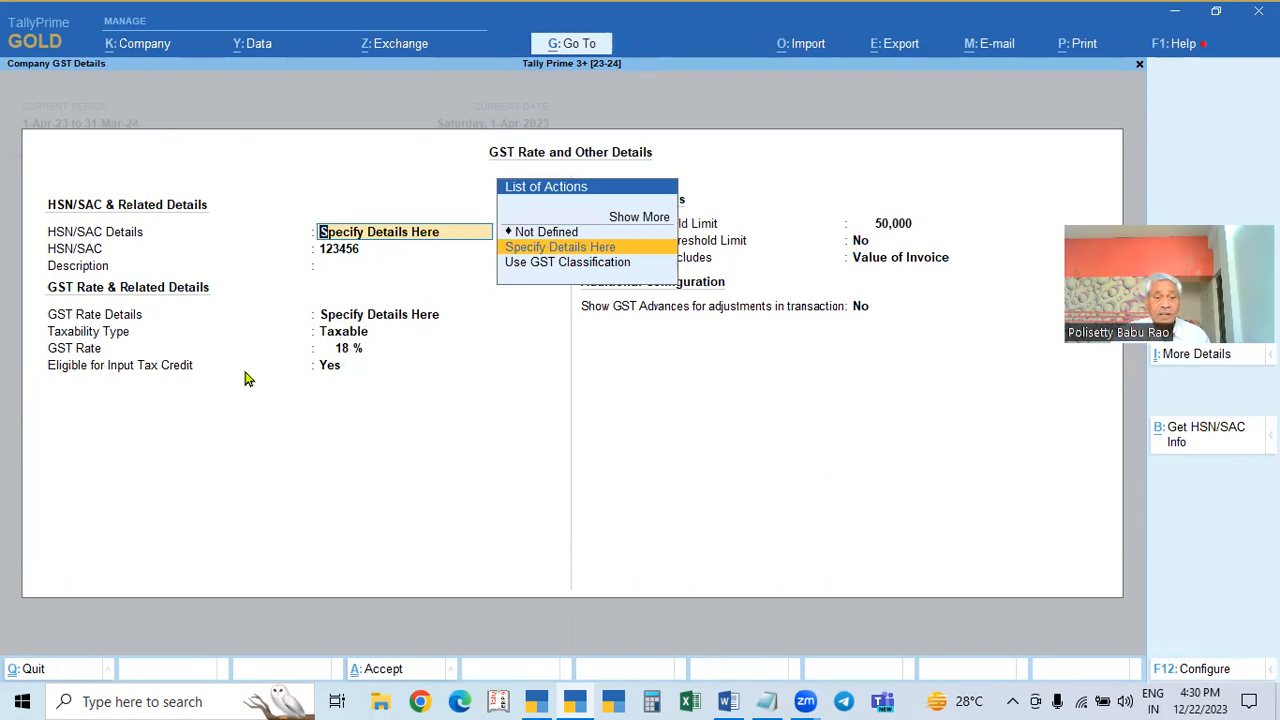
left_click(335, 372)
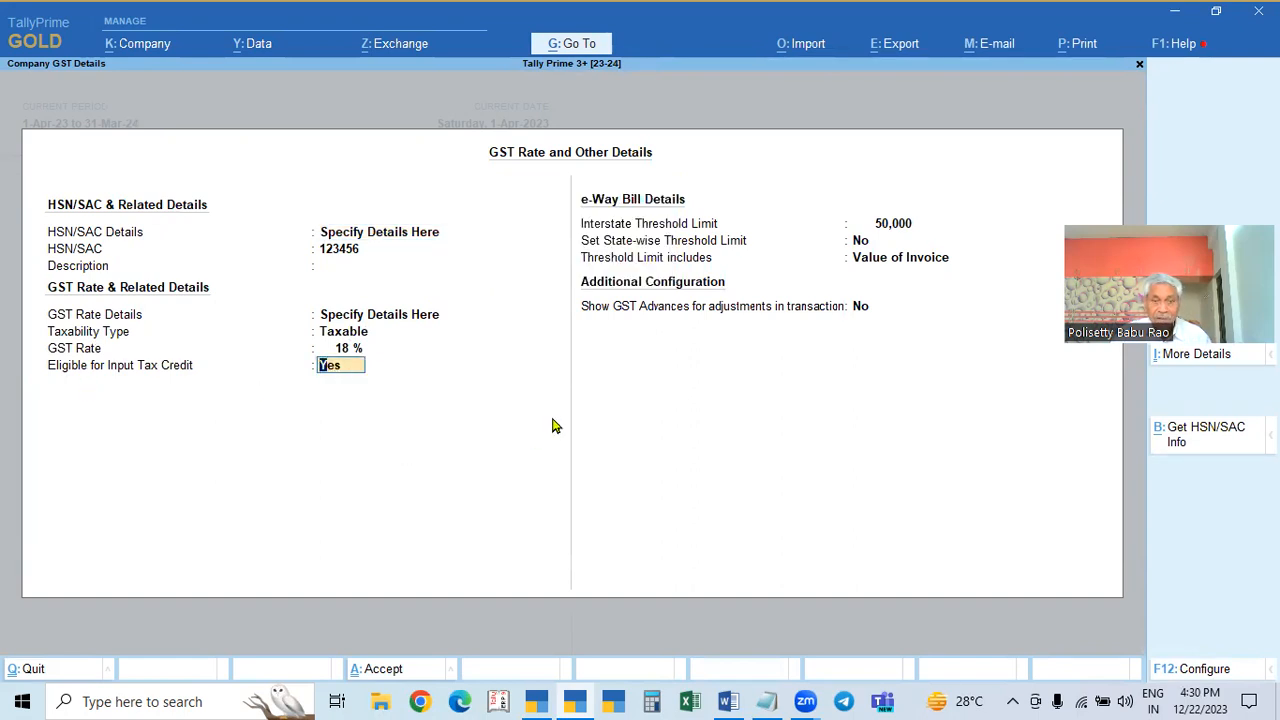
key("F12")
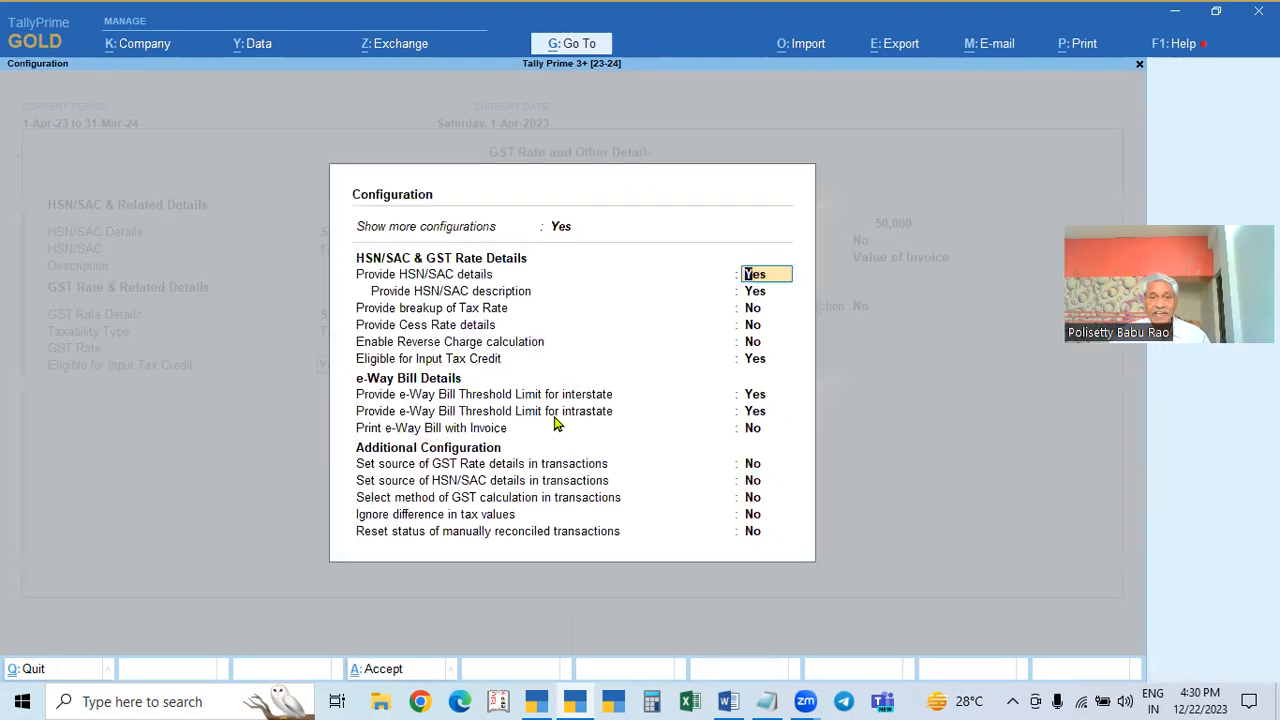
key("Escape")
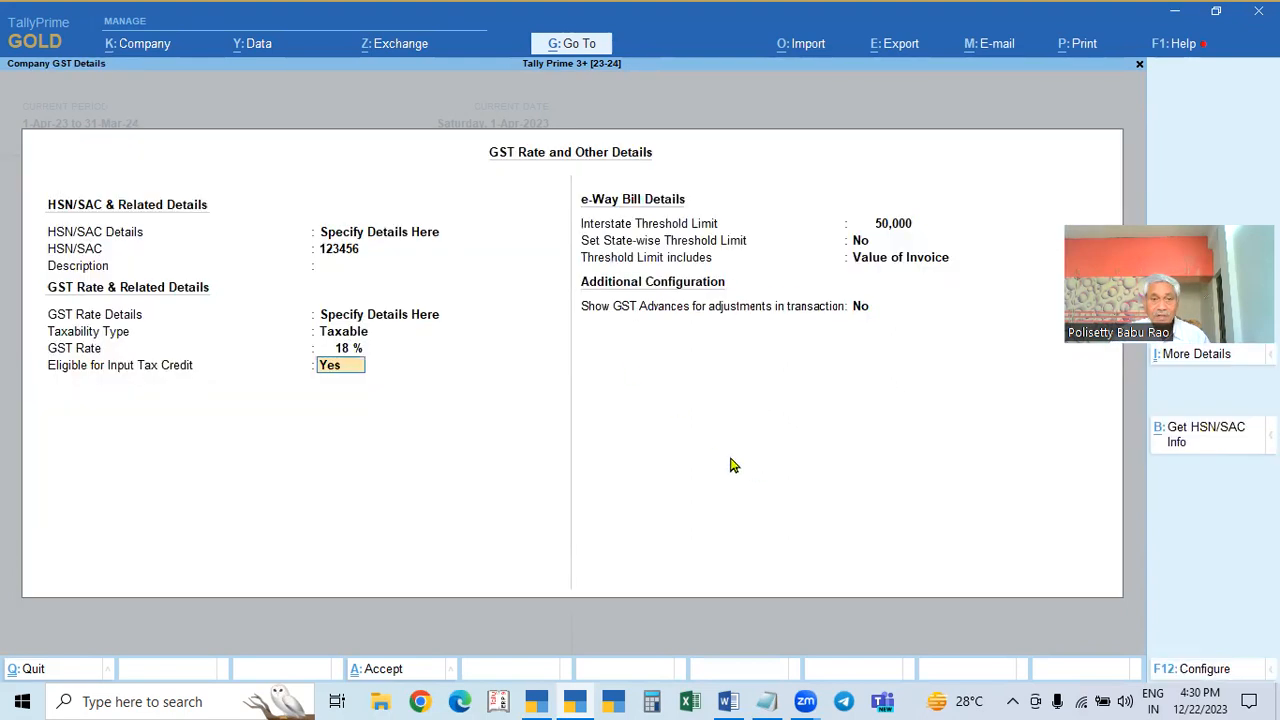
Step: Set Provide breakup of Tax Rate to Yes in the configuration of the GST rate details and save it
left_click(348, 334)
key("F12")
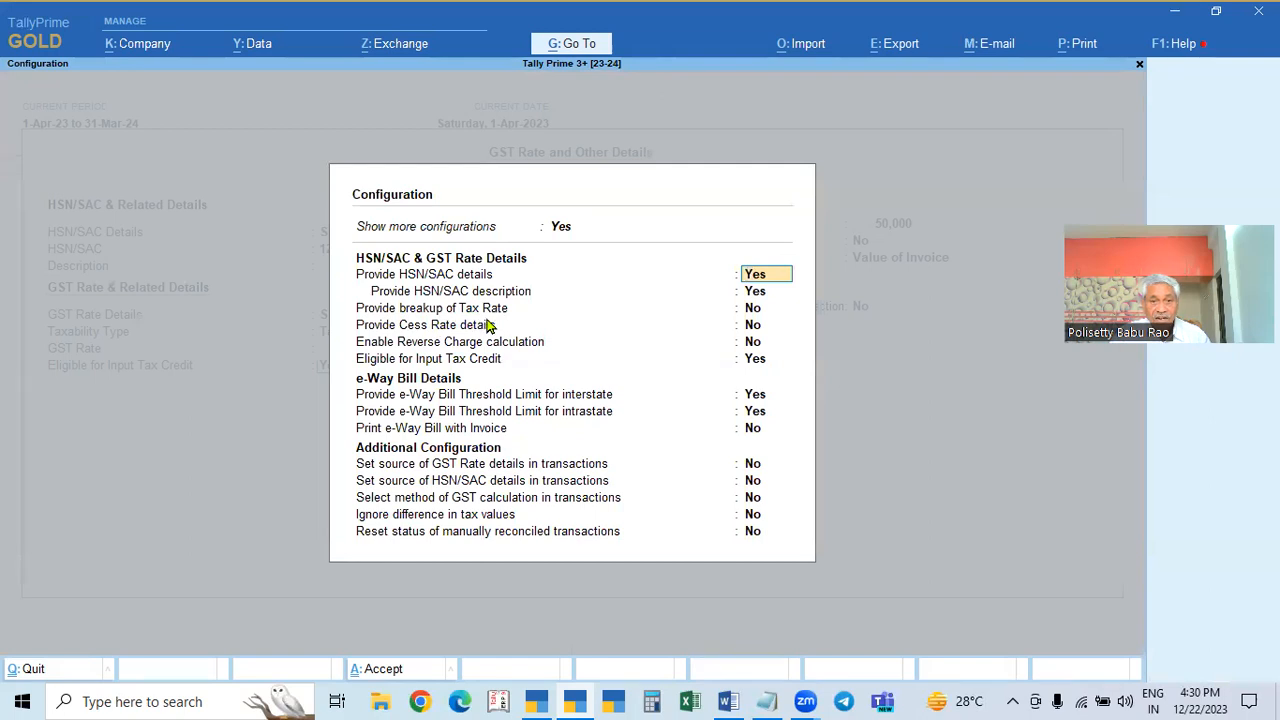
left_click(755, 312)
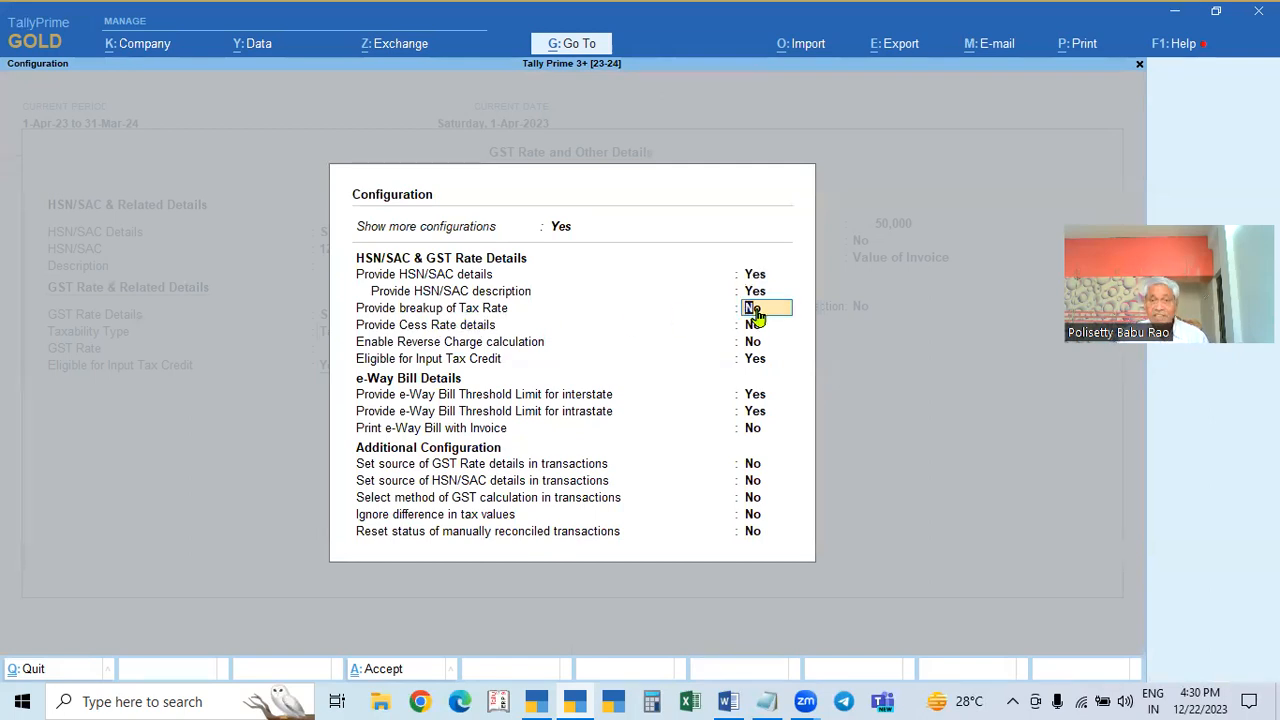
key("Return")
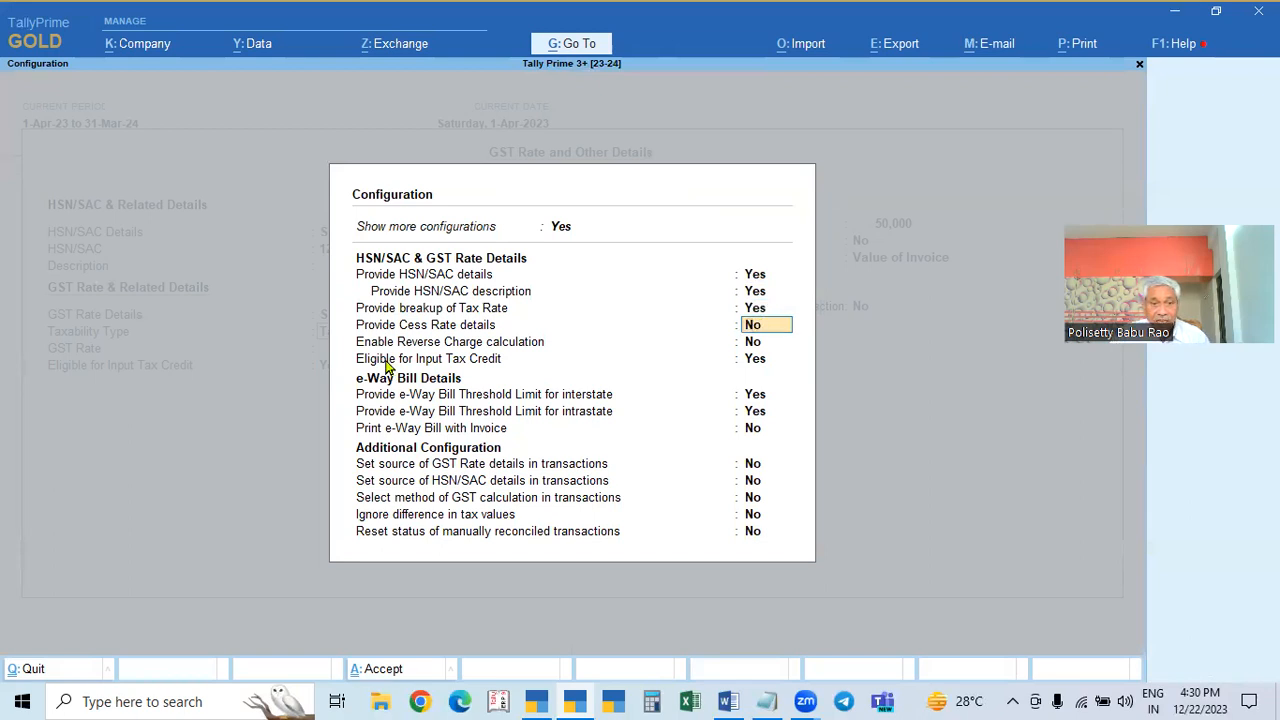
left_click(762, 366)
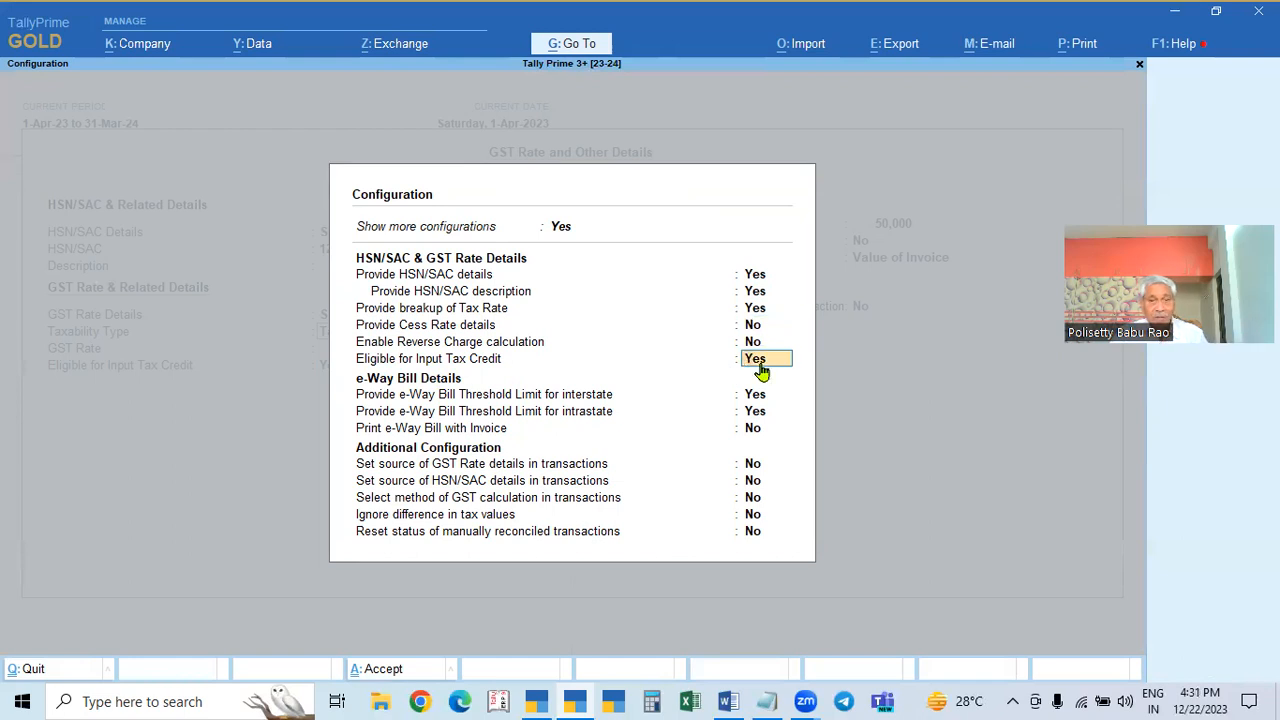
key("Return")
key("ctrl+a")
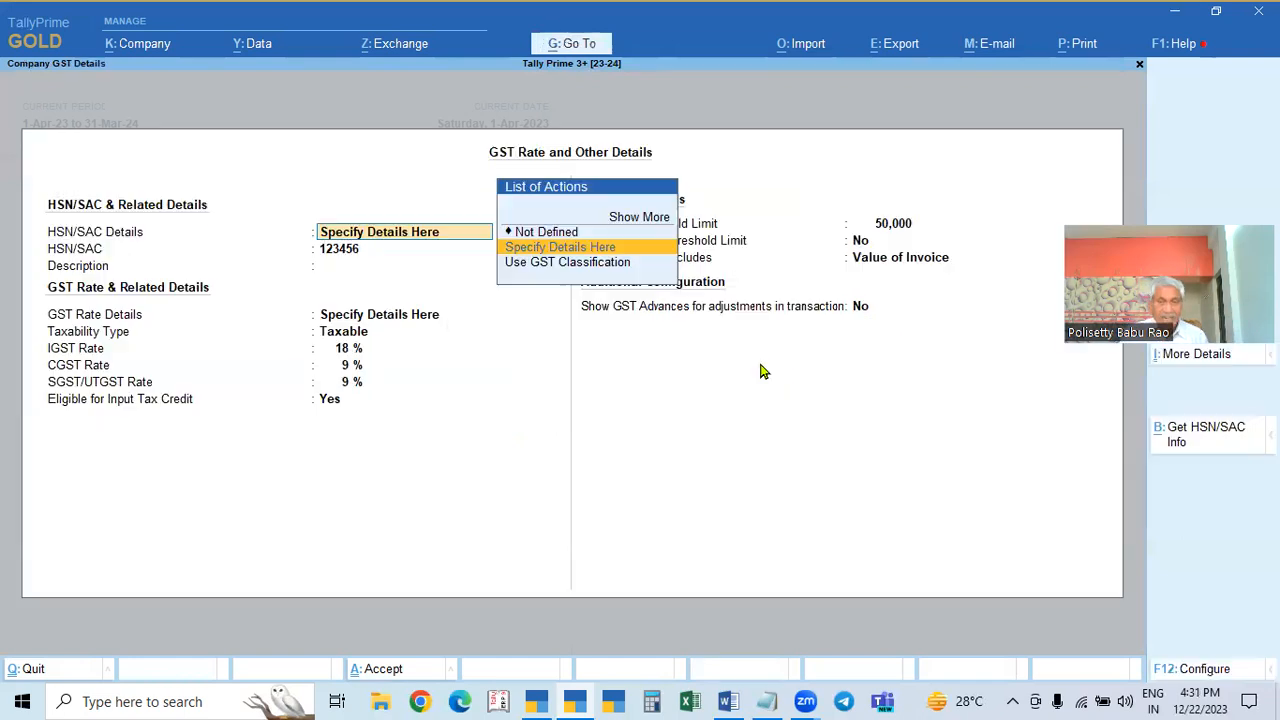
Step: Accept the GST rate and other details with effective date 1-Apr-23 and save the company features
key("Return")
key("Return")
key("Return")
key("Return")
key("Return")
key("Return")
key("Return")
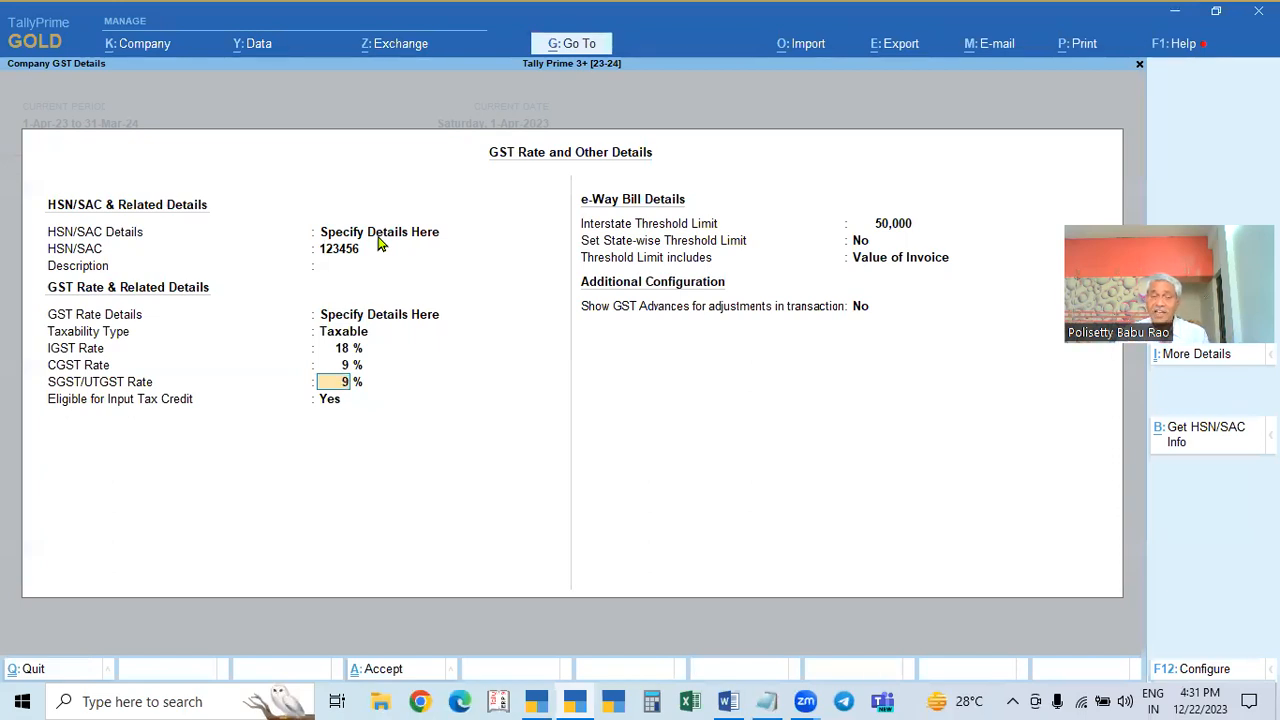
key("Return")
key("Return")
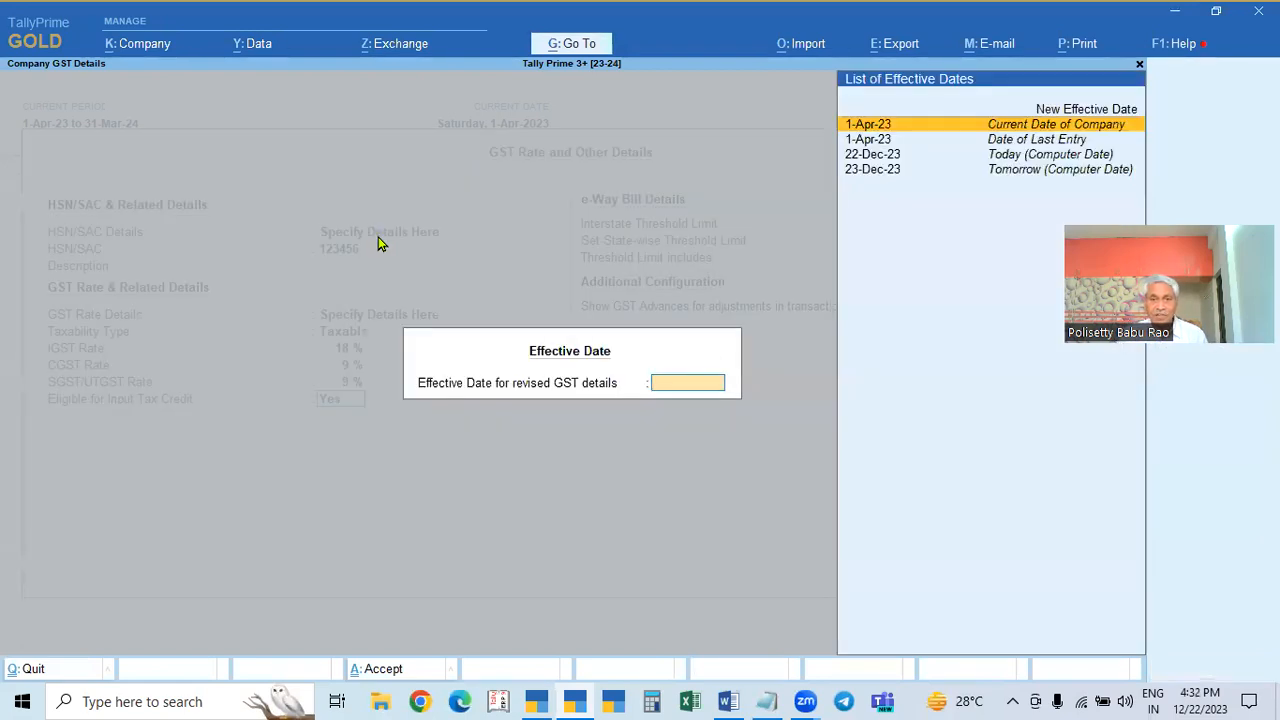
key("Return")
key("Return")
key("Return")
key("Return")
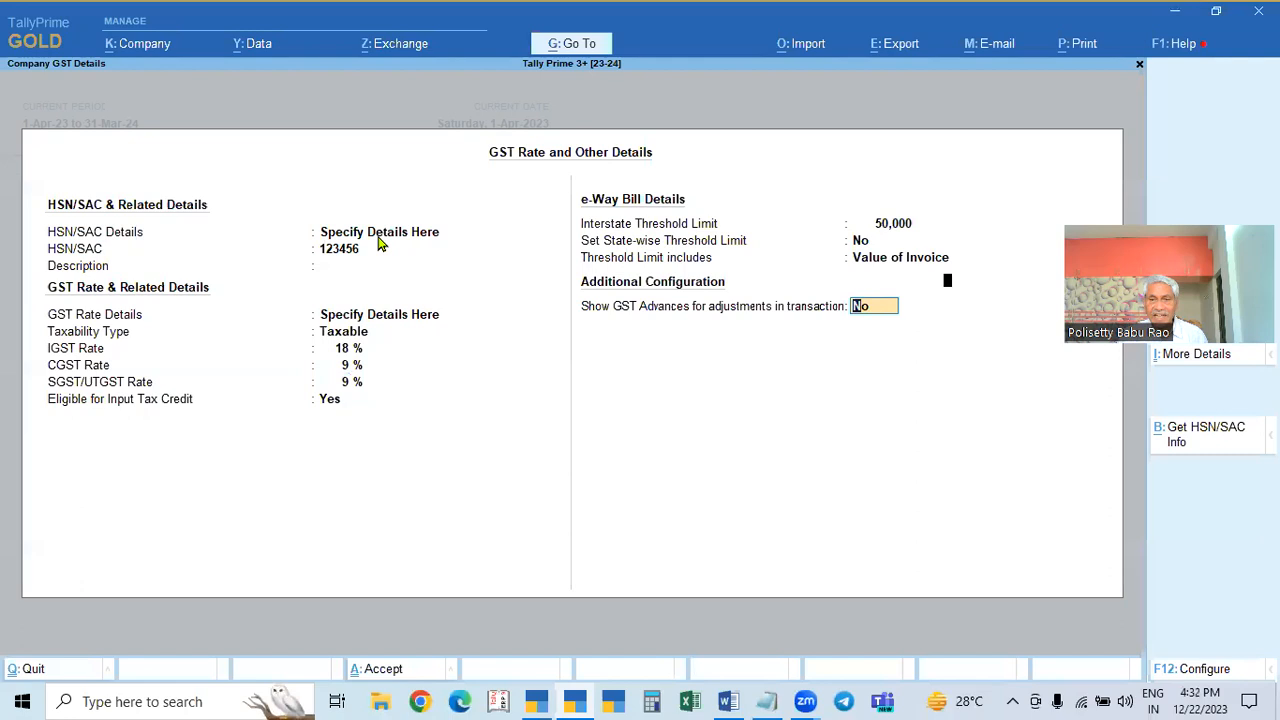
key("Return")
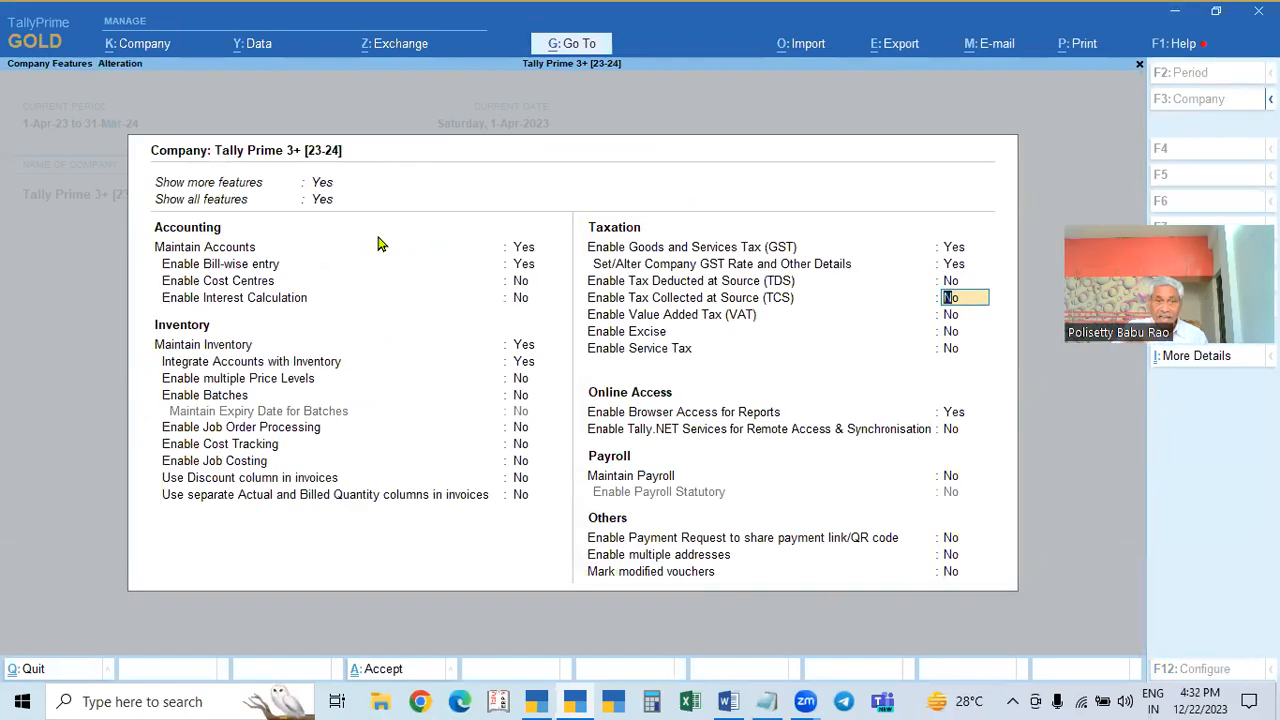
key("ctrl")
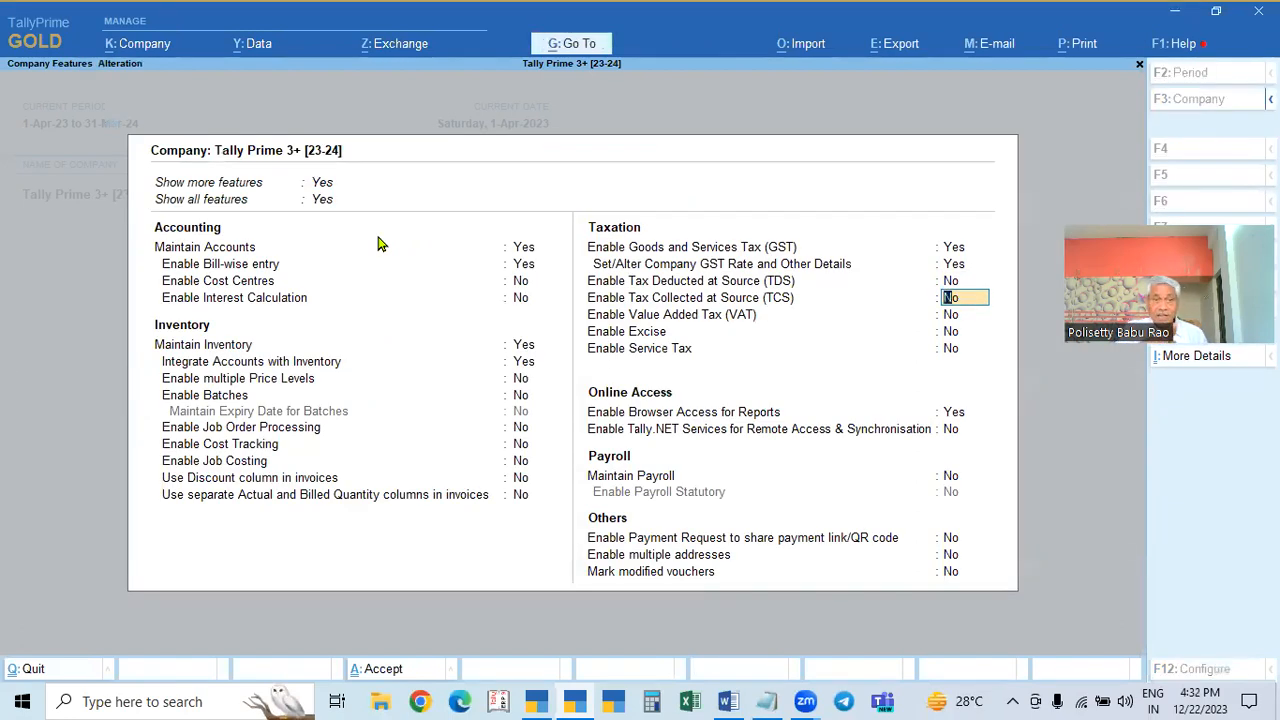
key("ctrl+a")
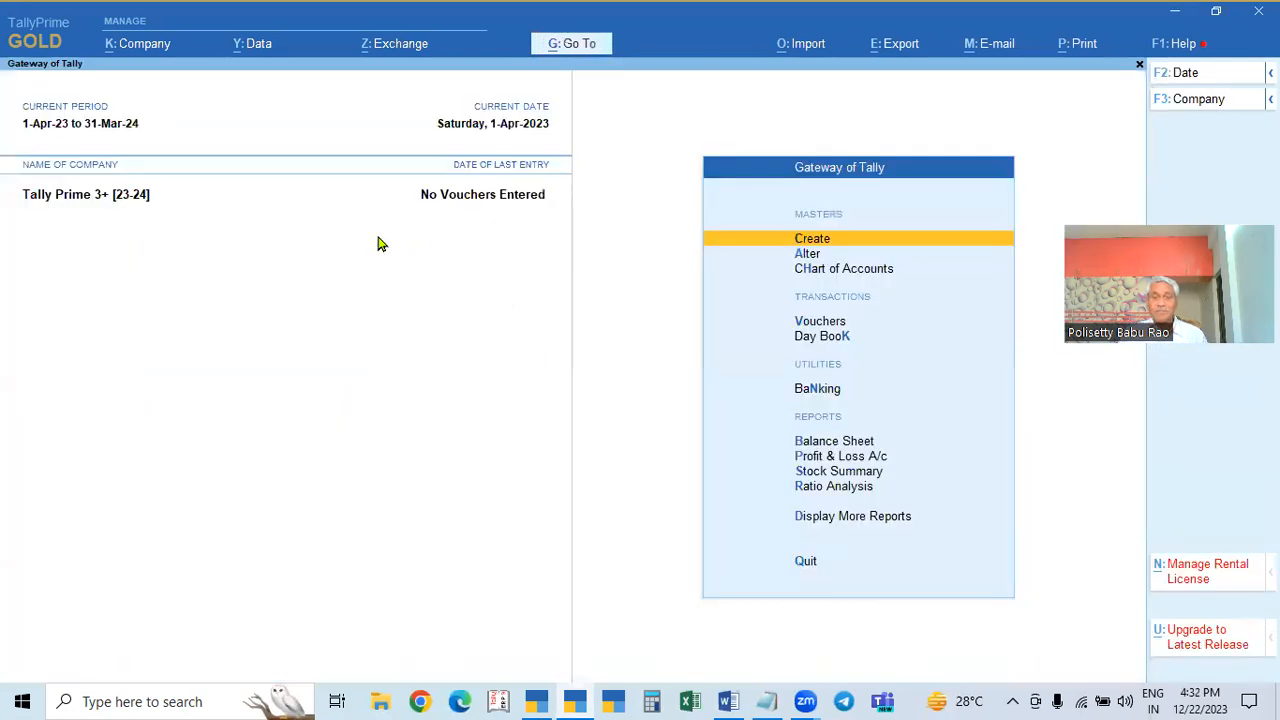
Step: Switch to the Word notes and select the point on tax ledgers shown as IGST, CGST, SGST/UTGST
key("alt+Tab")
scroll(380, 503, "down", 2)
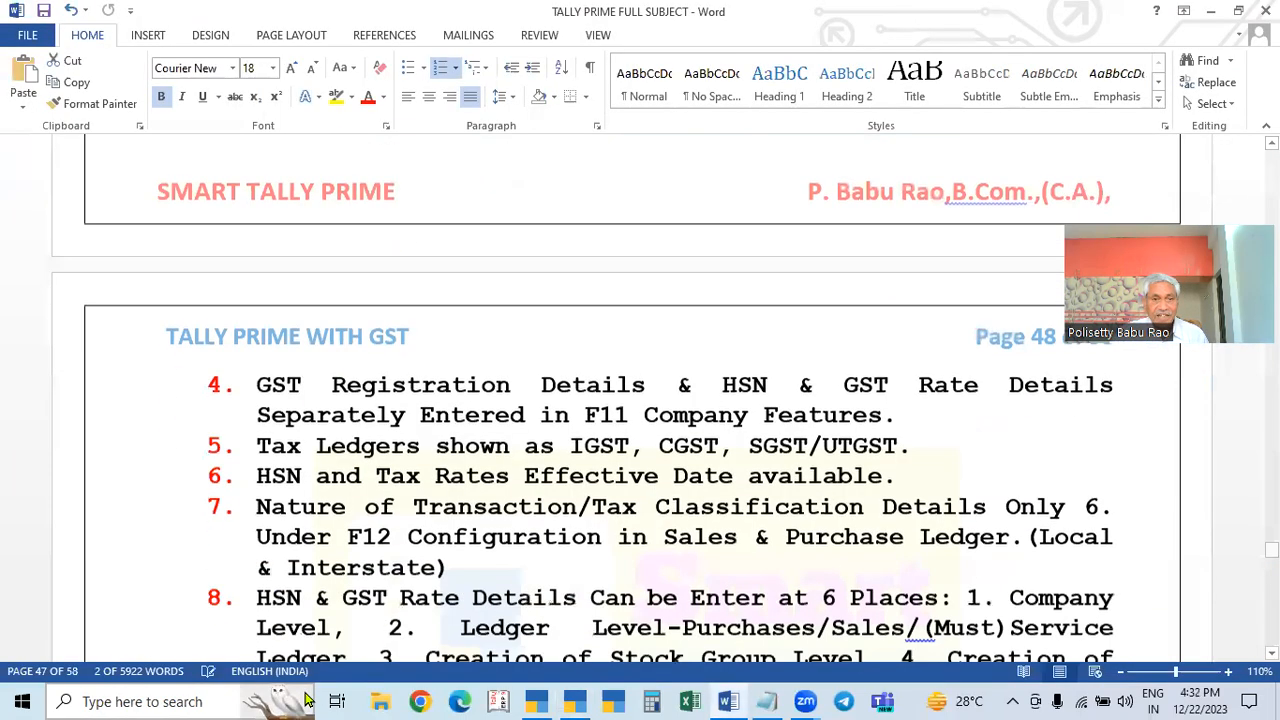
scroll(380, 503, "up", 2)
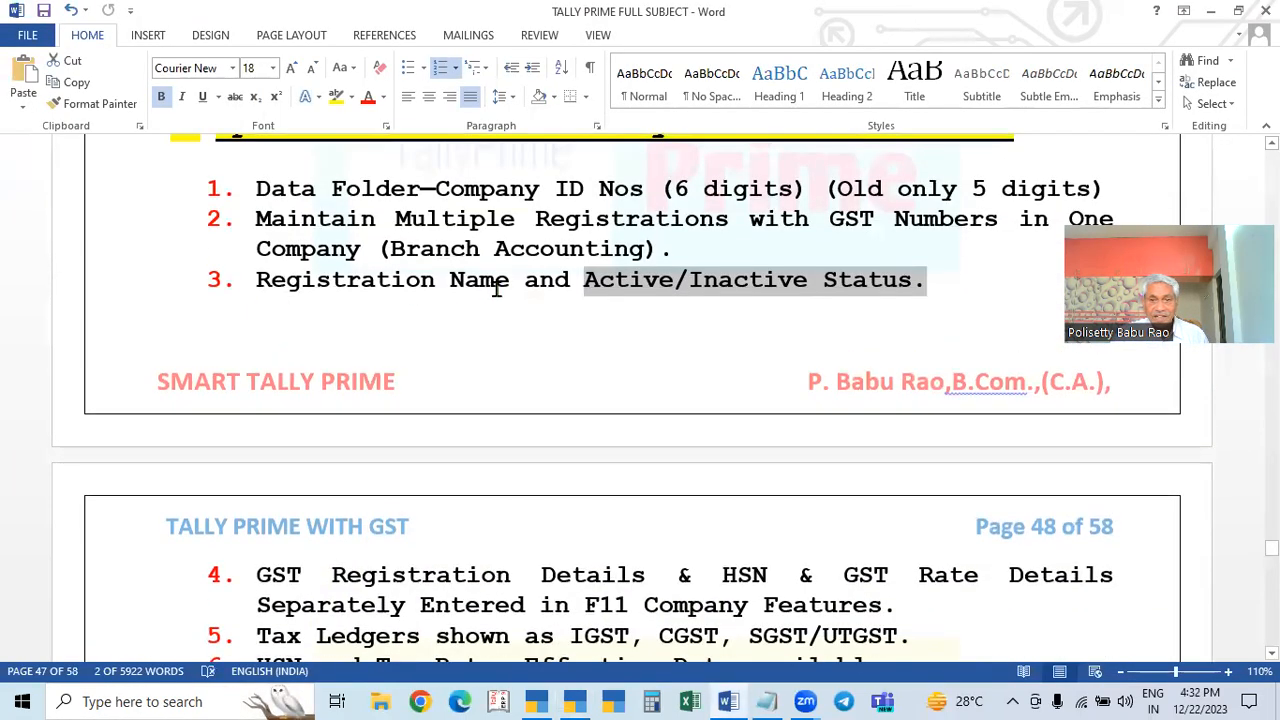
scroll(646, 461, "down", 1)
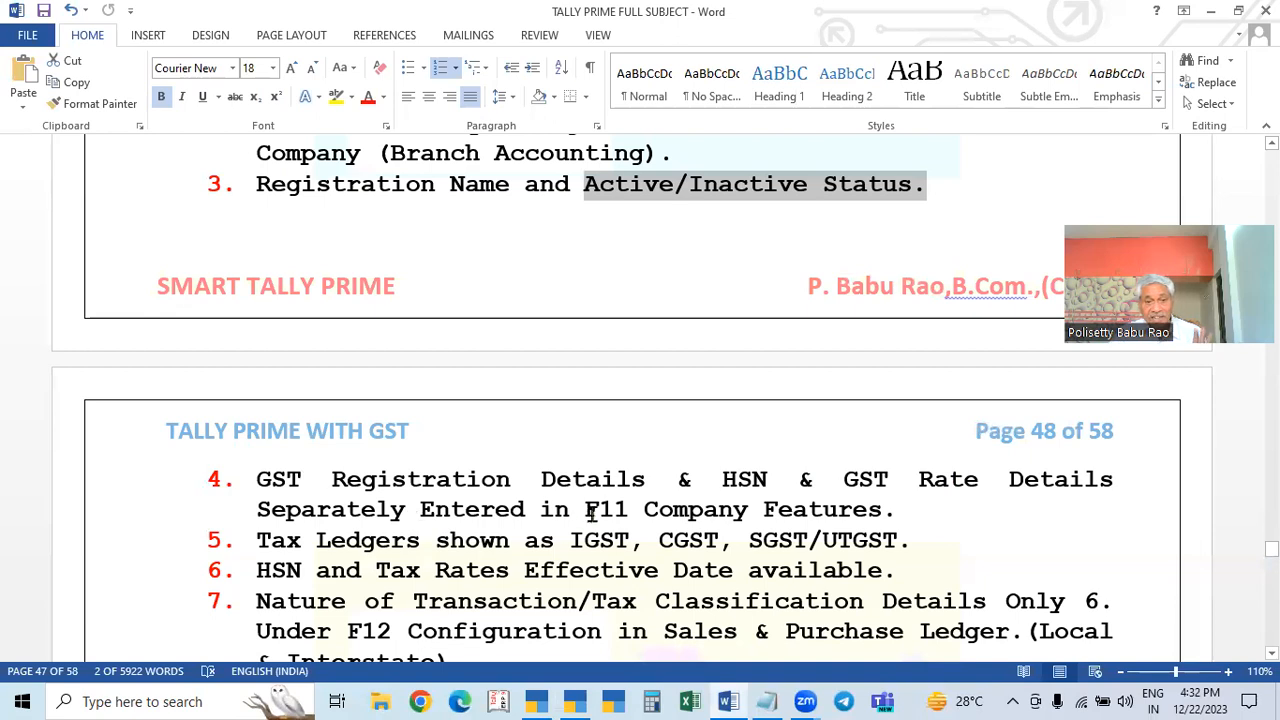
scroll(592, 515, "down", 1)
left_click_drag(288, 494, 906, 493)
Step: Switch to the TALLY PRIME 2.1 company in TallyPrime, leave its GST details and open the list of ledgers for alteration
left_click(731, 700)
left_click(529, 695)
key("Escape")
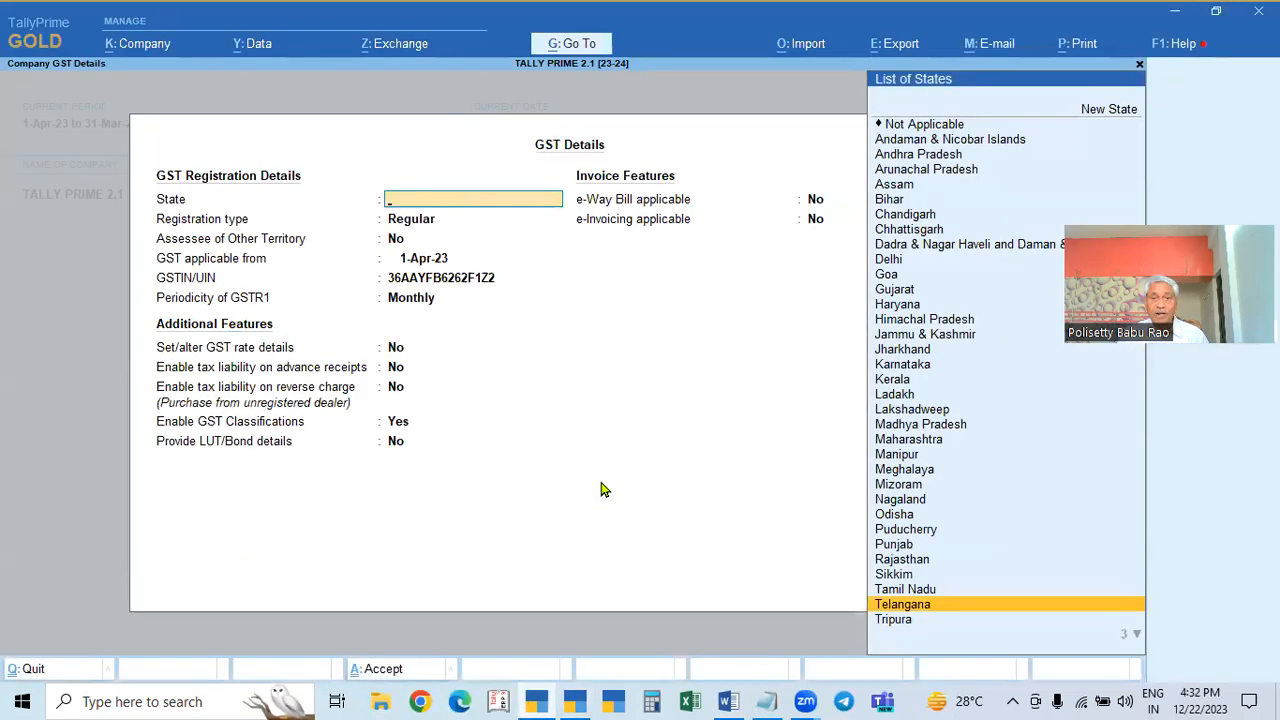
key("Escape")
key("y")
key("Down")
key("Return")
key("Down")
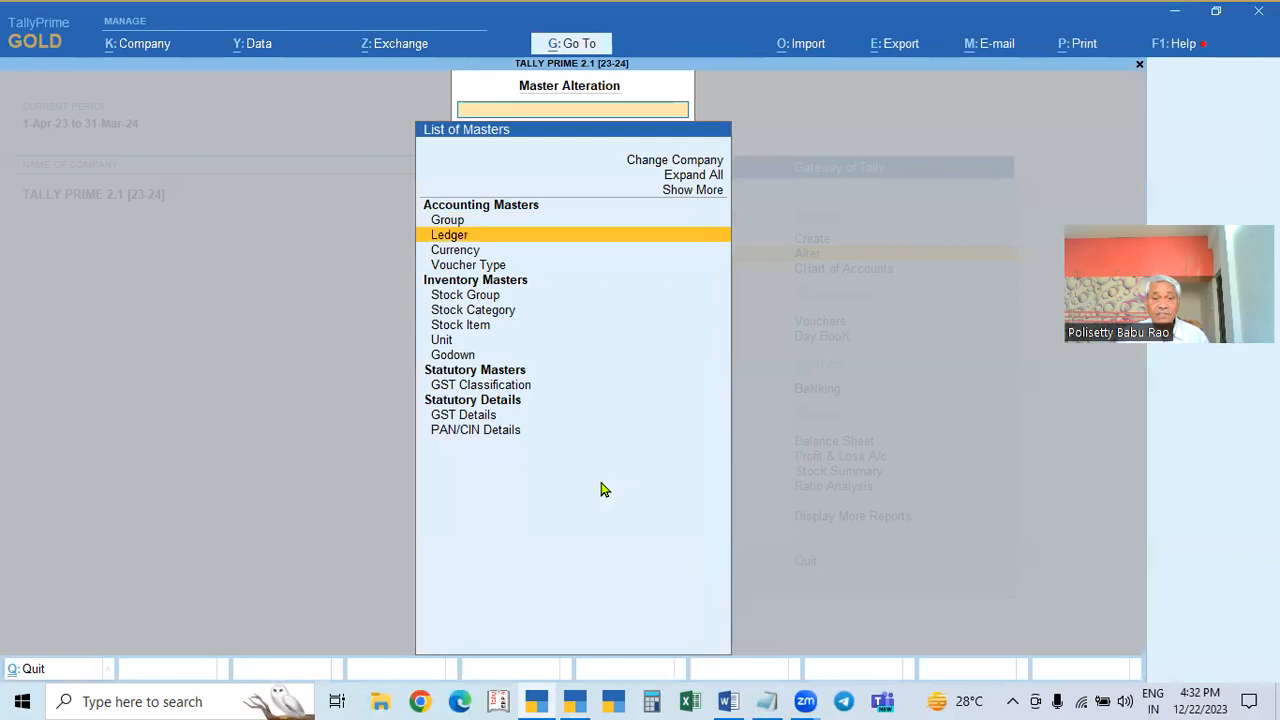
key("Return")
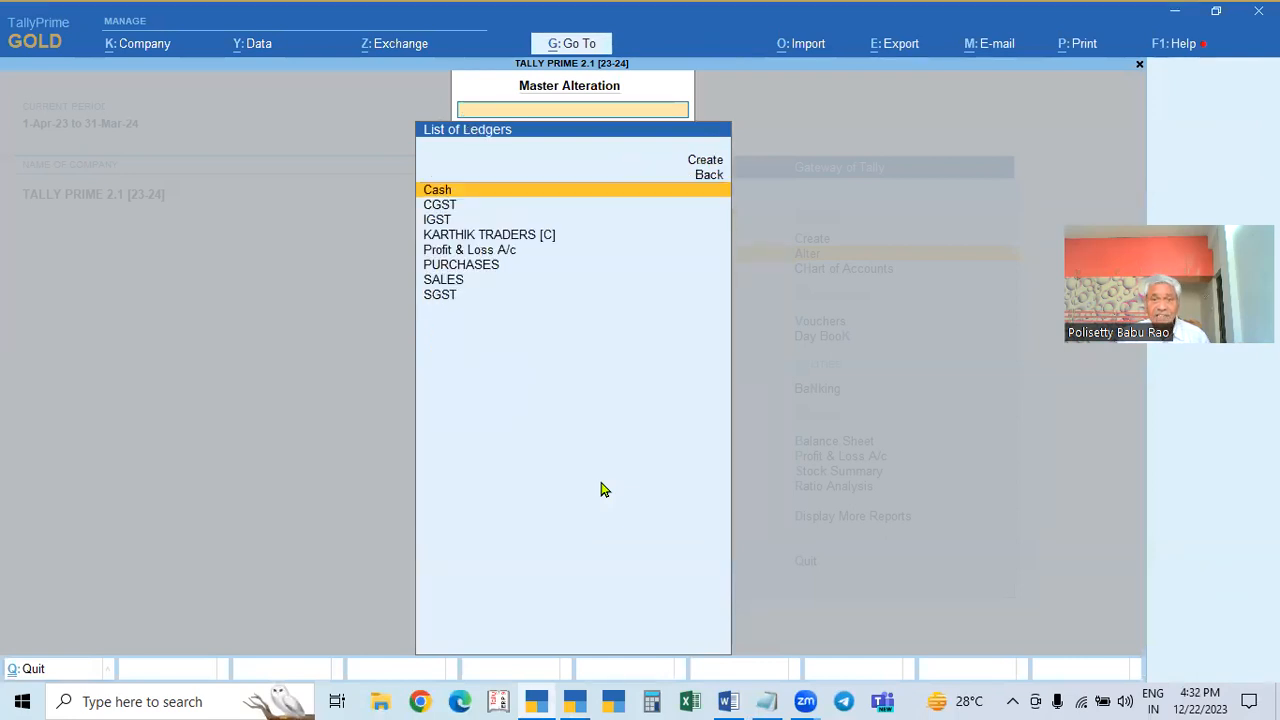
Step: Look through the list of ledgers for the GST tax ledgers
key("Down")
key("Up")
key("Down")
key("Down")
key("Down")
key("Down")
key("Down")
key("Down")
key("Down")
key("Up")
key("Up")
key("Up")
key("Up")
key("Up")
key("Up")
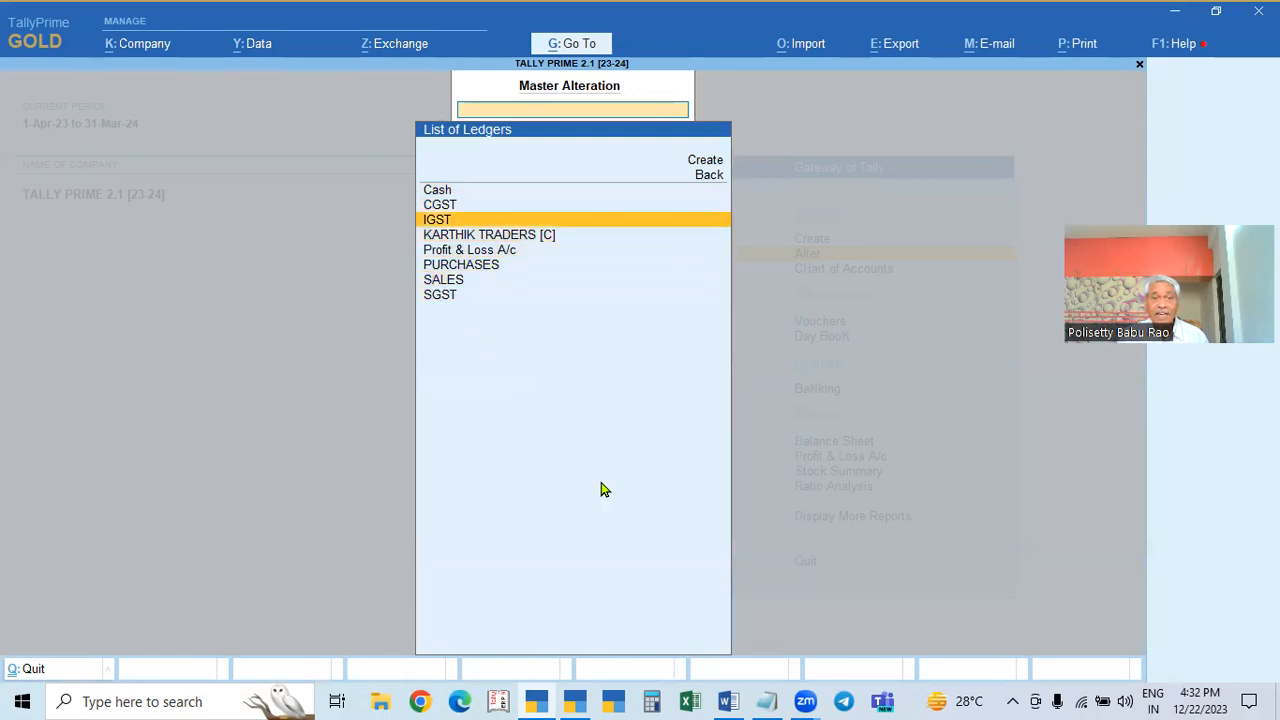
Step: Open the CGST ledger for alteration, check its group, duty type and list of tax types, and leave it without saving
key("Return")
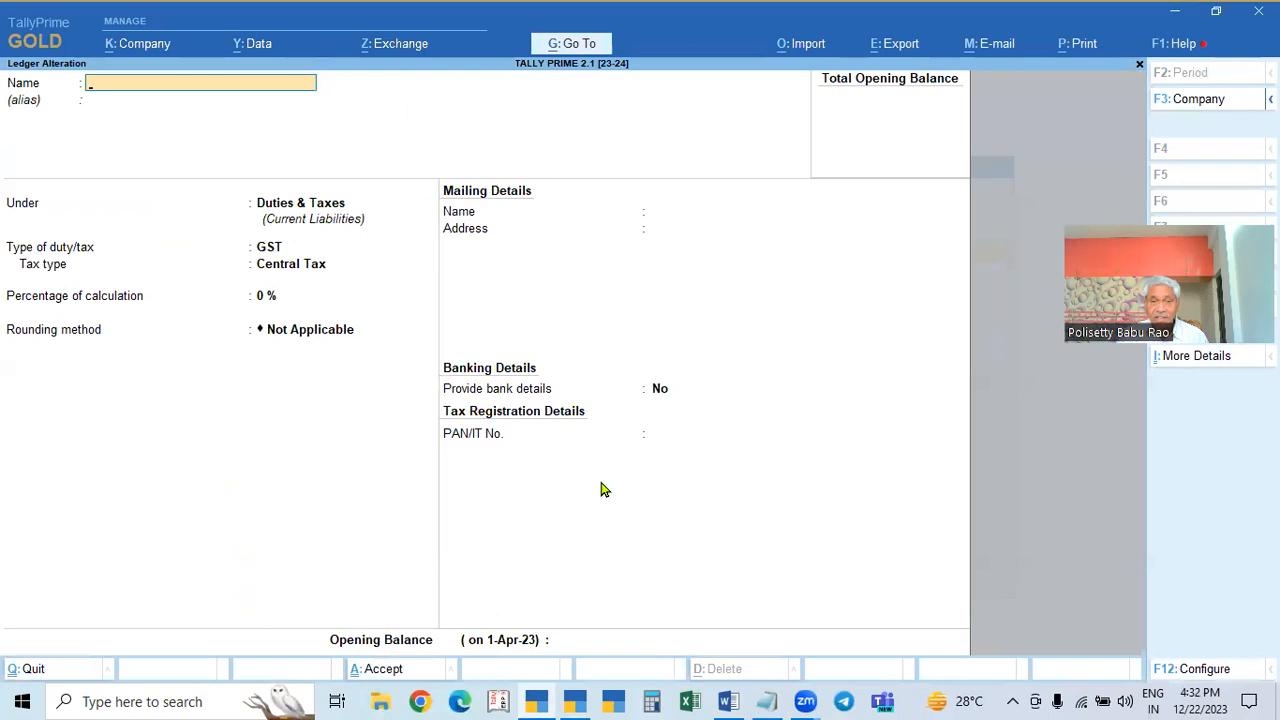
key("Escape")
key("Return")
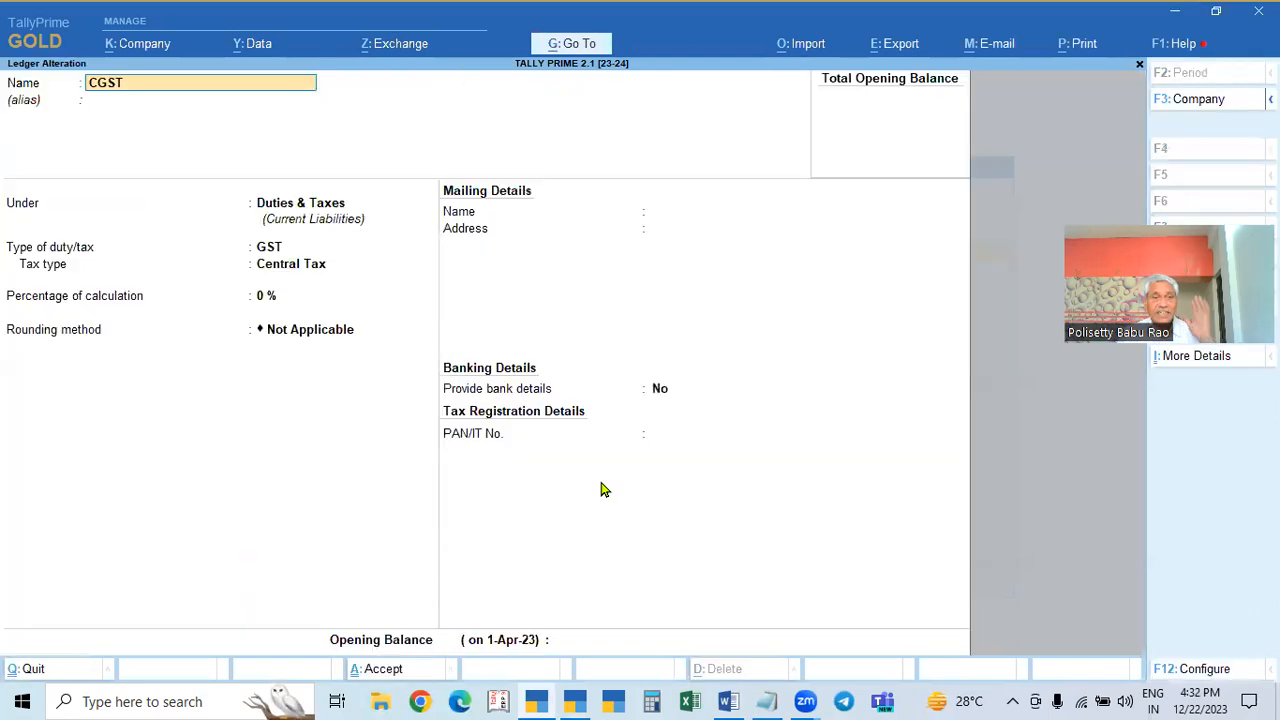
key("Return")
key("Return")
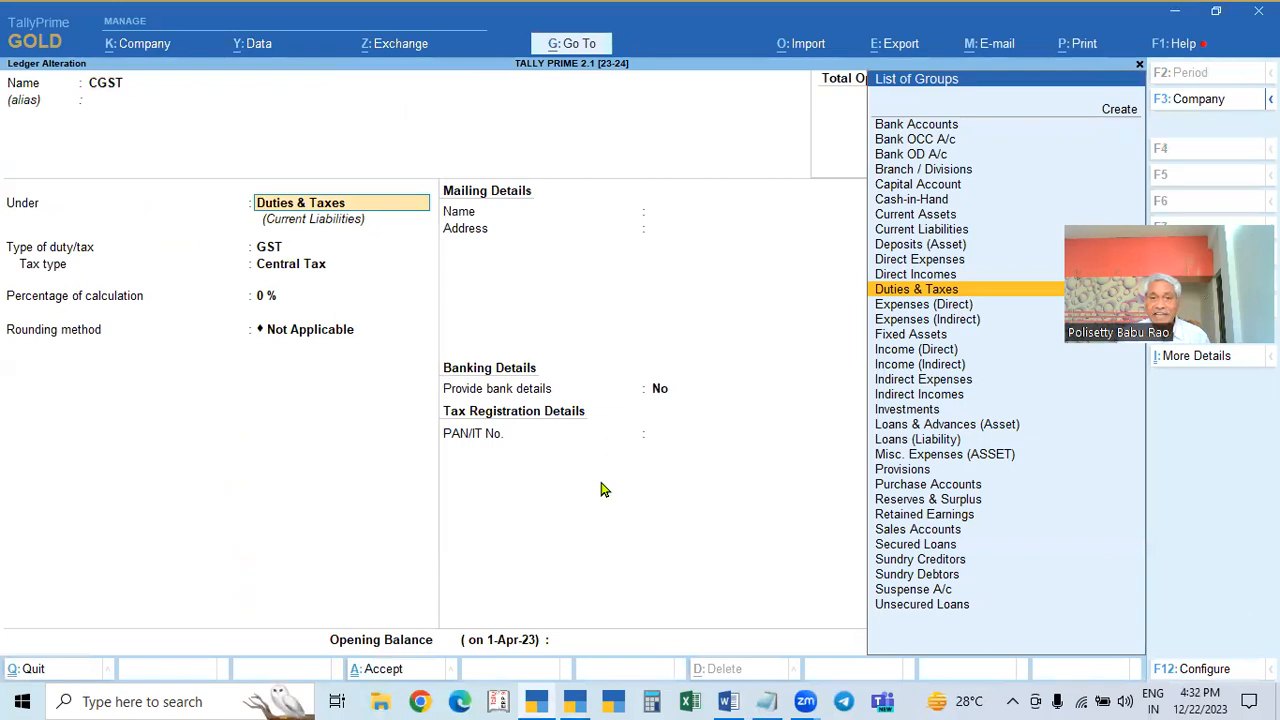
key("Return")
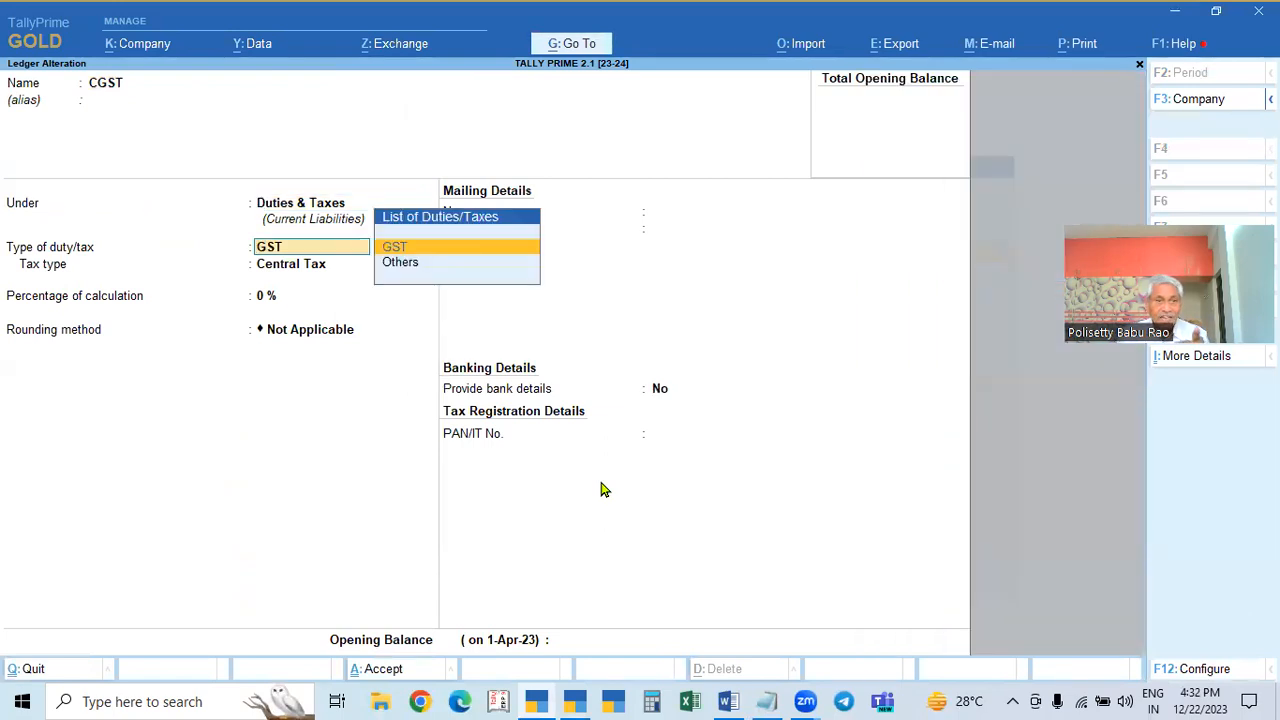
key("Return")
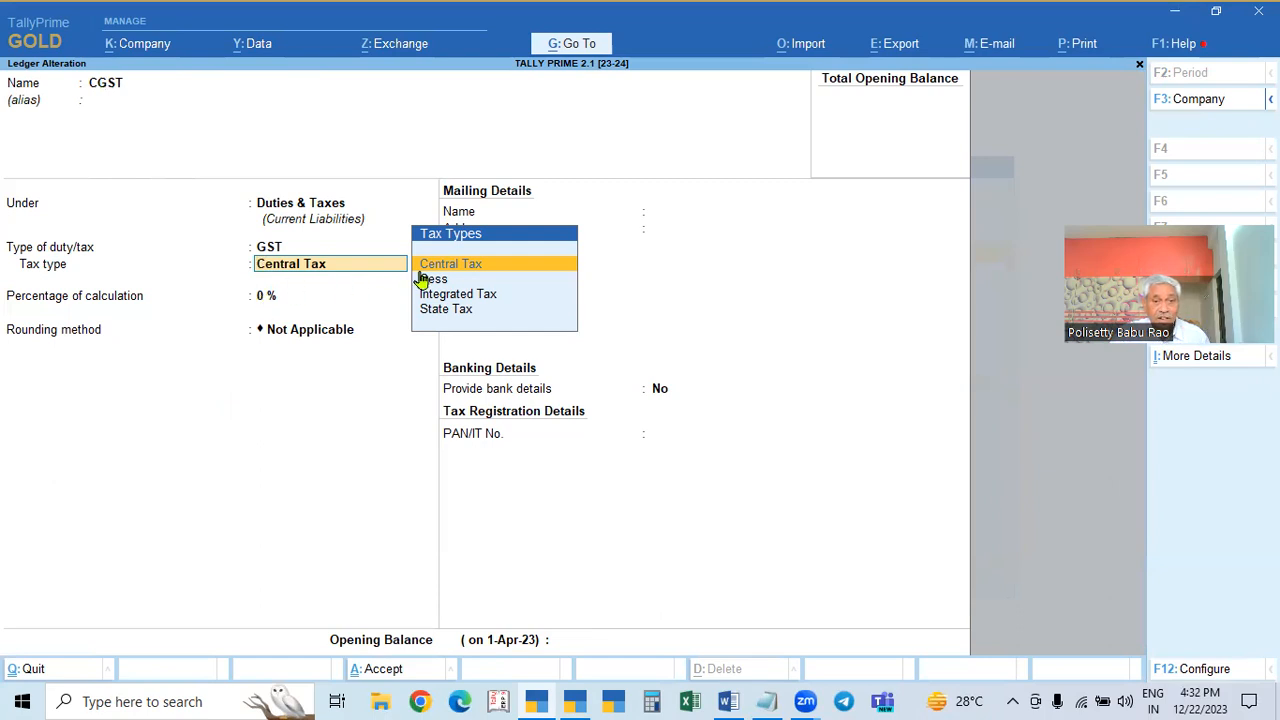
key("Escape")
key("Escape")
key("y")
Step: Open the SGST ledger, check its duty type and tax type options, and return to the list of ledgers
key("Down")
key("Down")
key("Down")
key("Down")
key("Down")
key("Down")
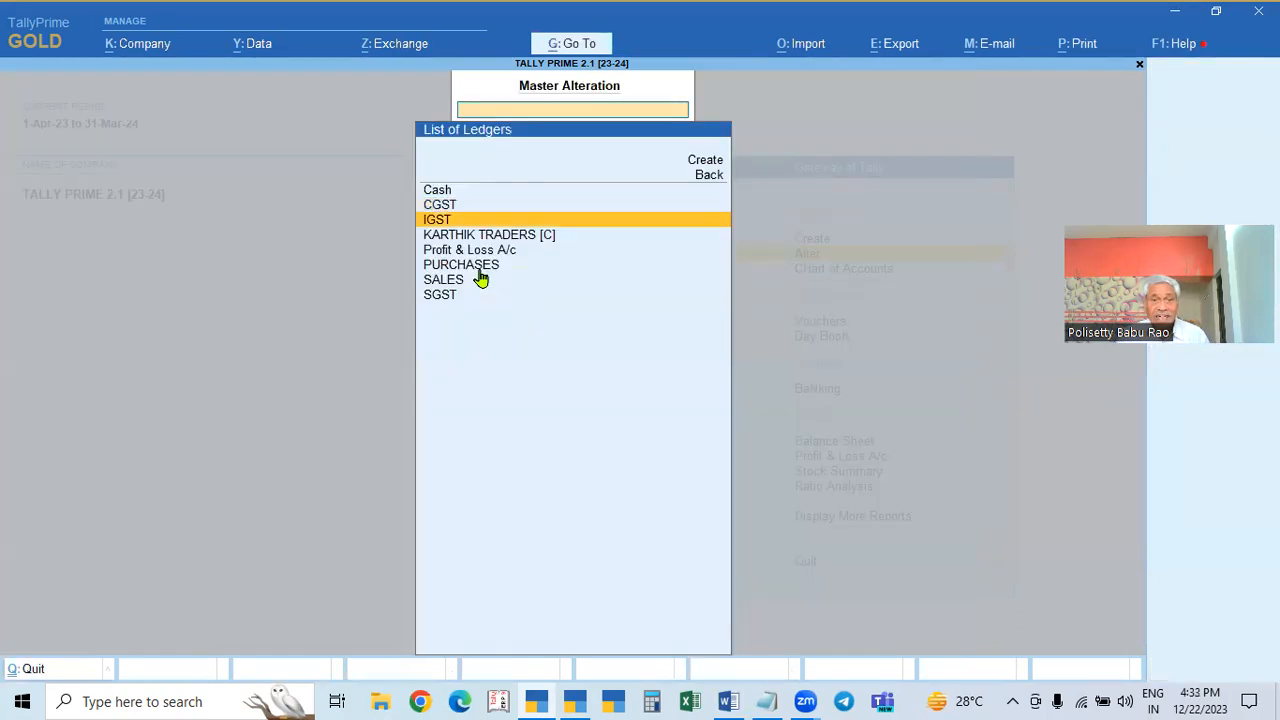
key("Return")
key("Return")
key("Return")
key("Return")
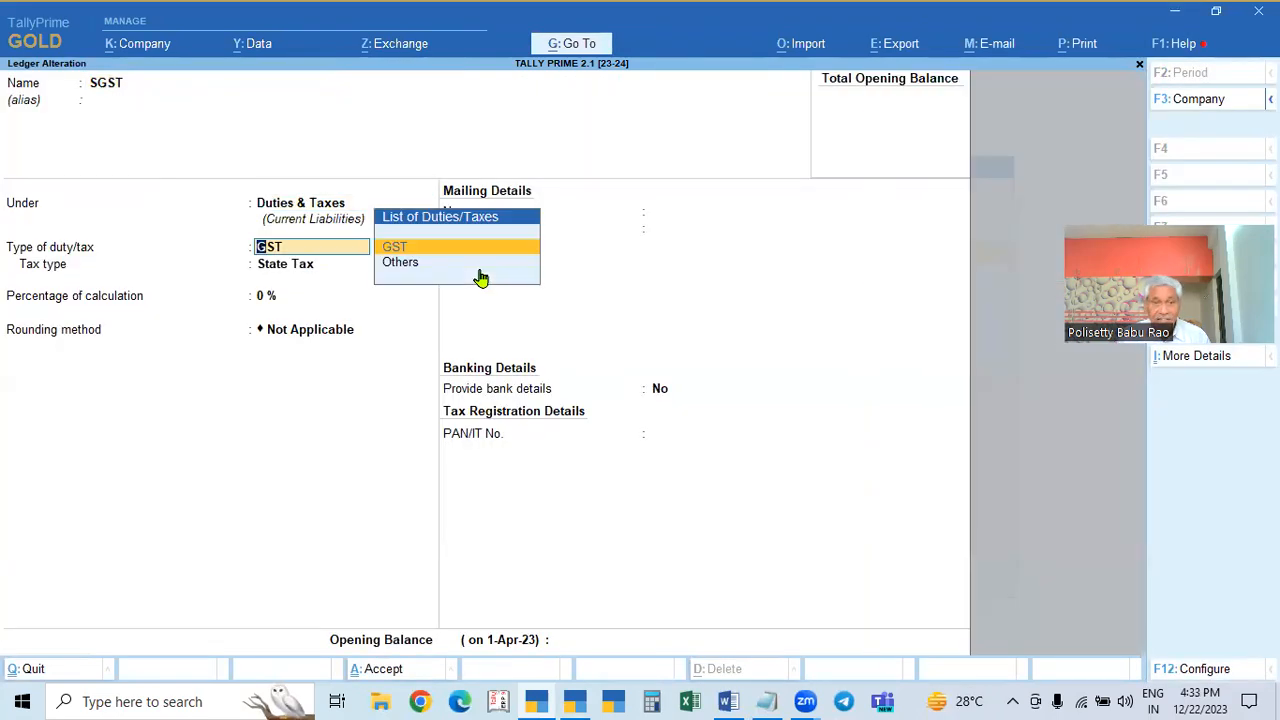
key("Return")
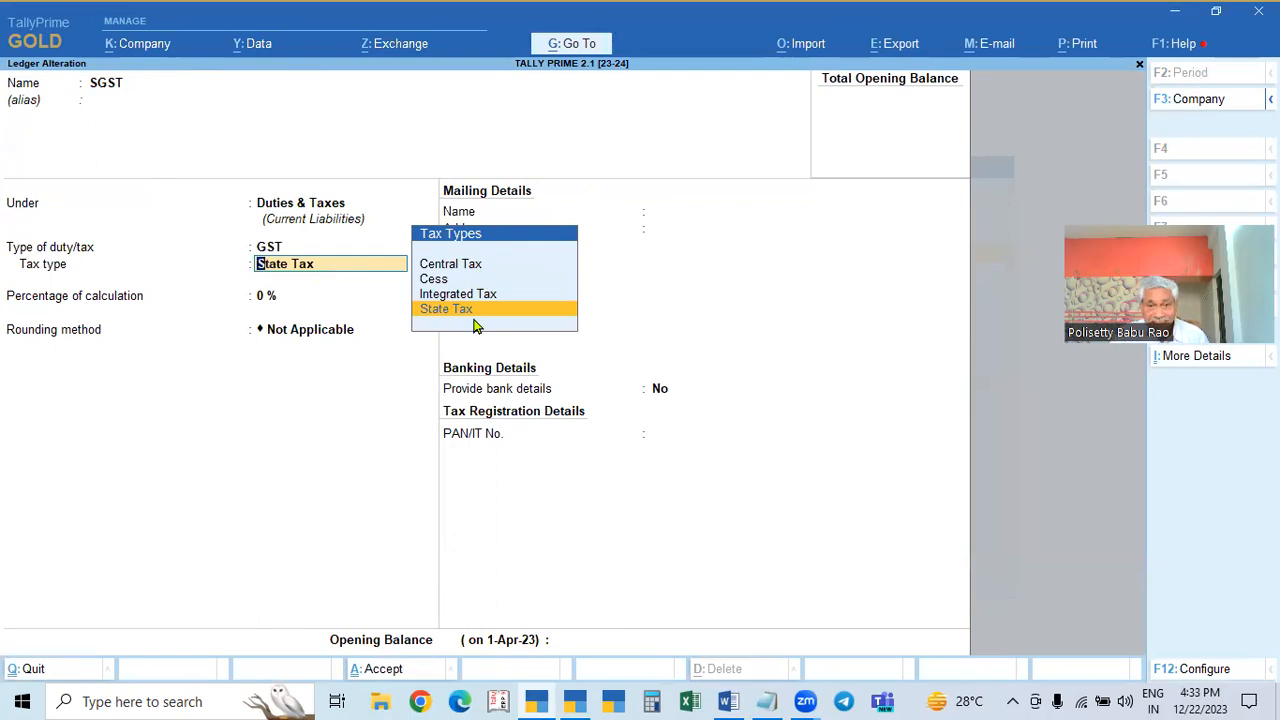
key("Escape")
key("Escape")
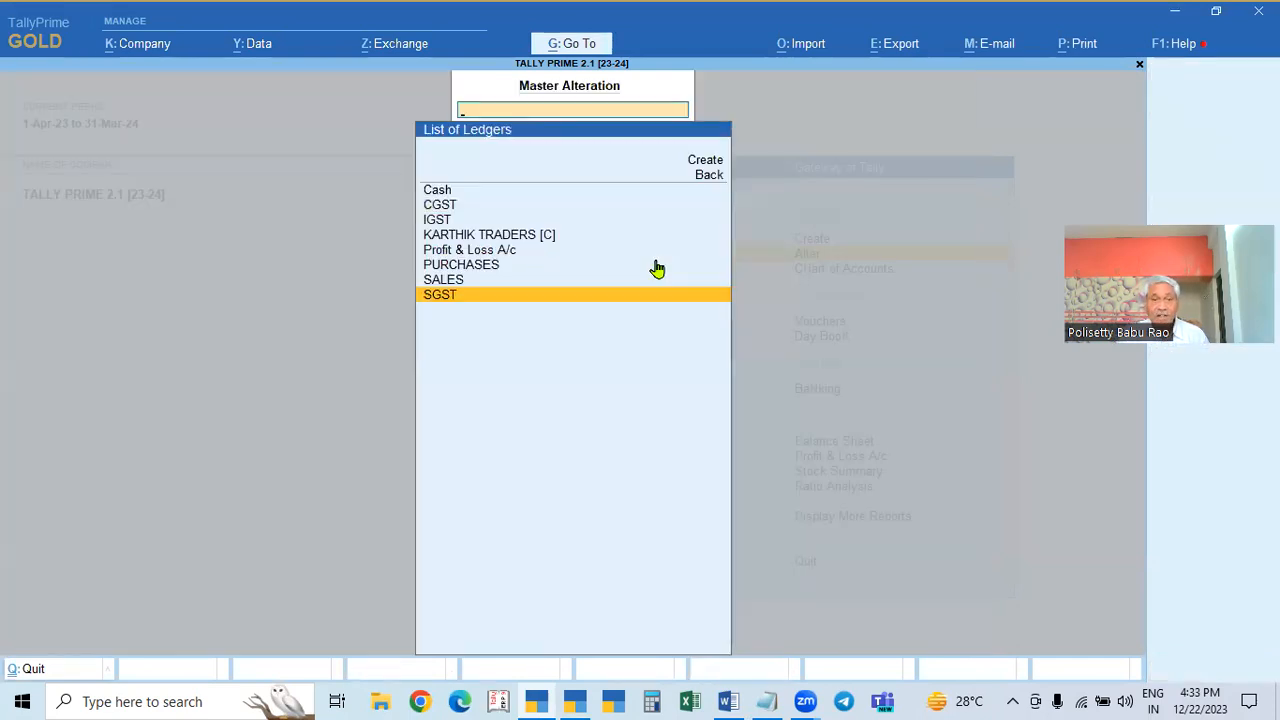
Step: Open the IGST ledger and examine its tax type among the available options
key("Up")
key("Up")
key("Up")
key("Return")
key("Return")
key("Return")
key("Return")
key("Return")
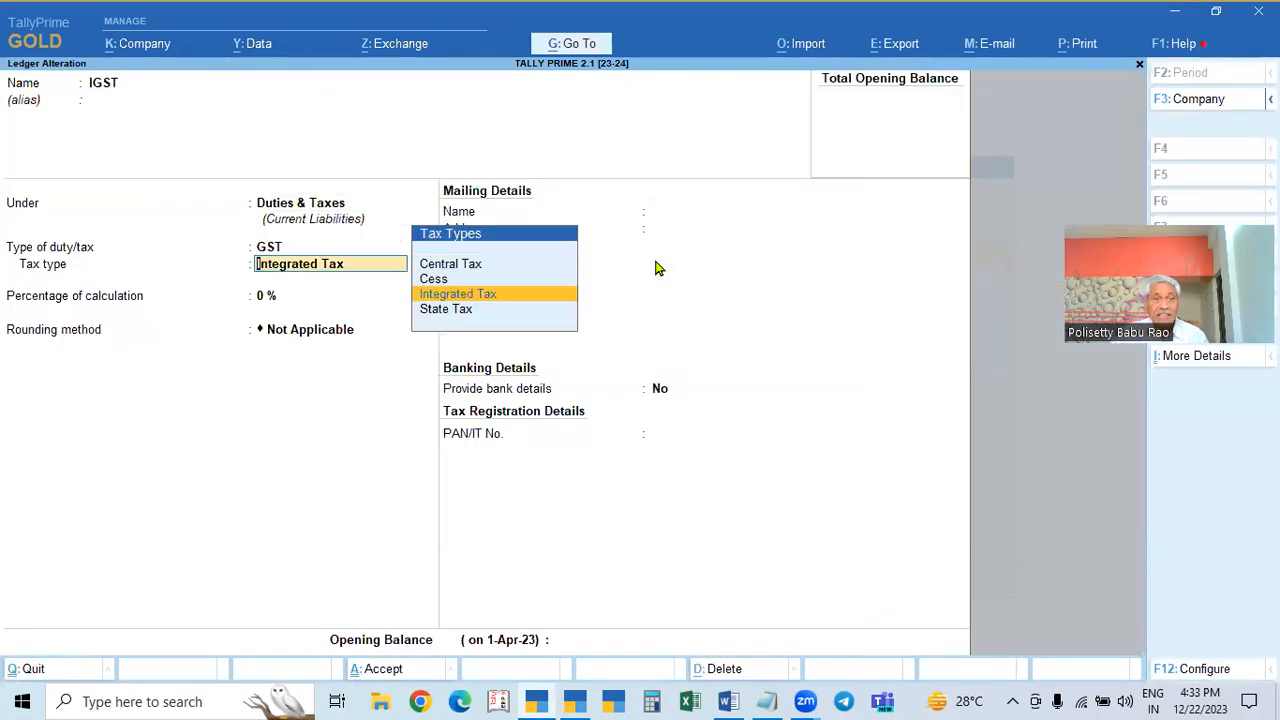
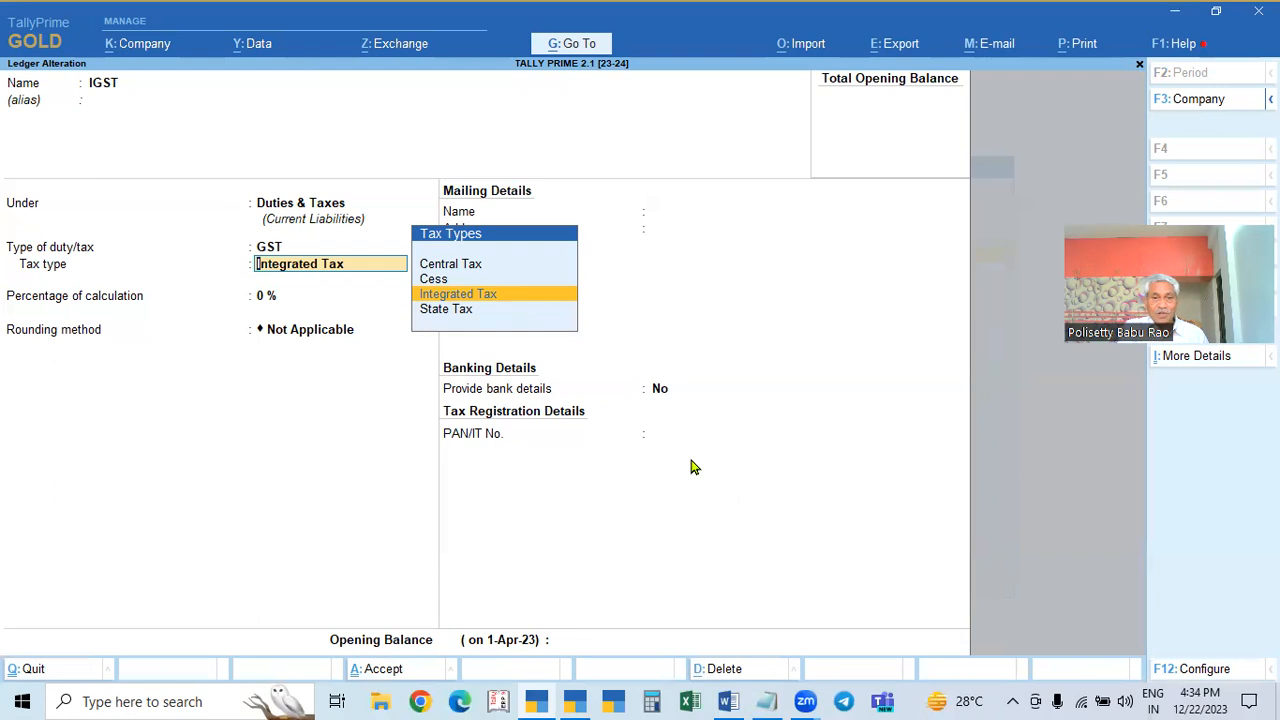
key("Up")
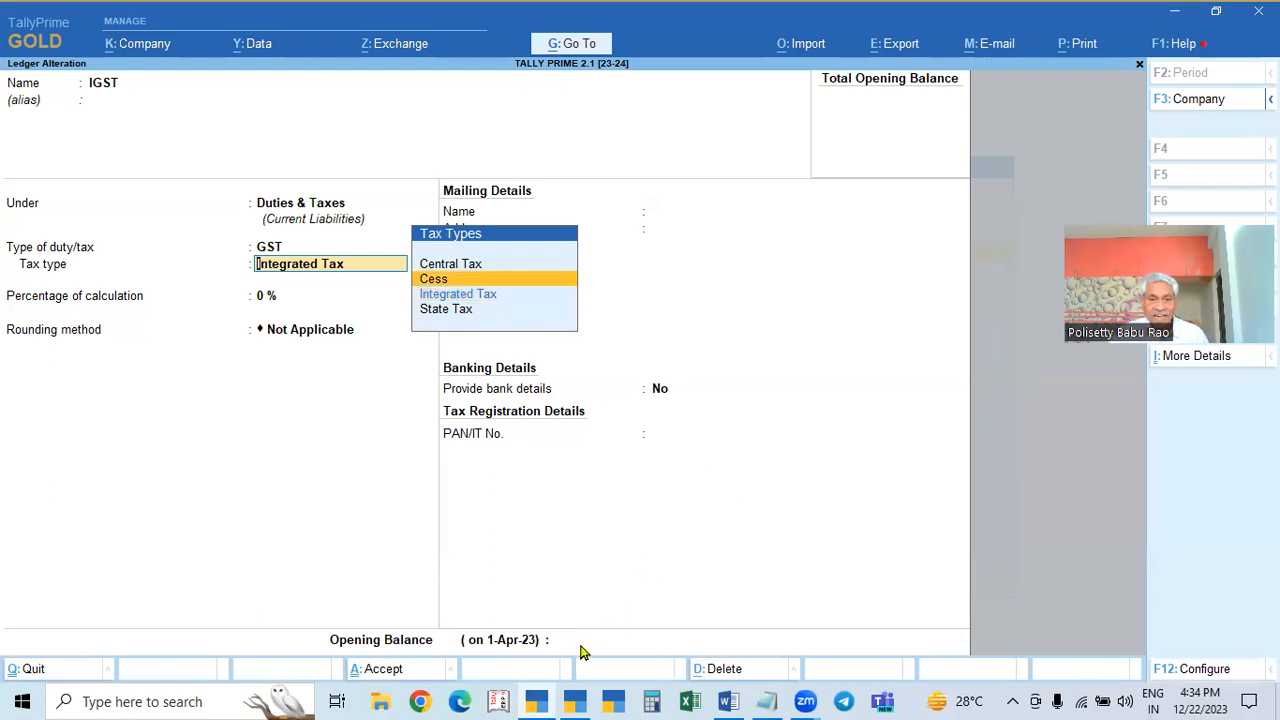
Step: Switch to the TallyPrime window with the Tally Prime 3+ company and open its list of ledgers for alteration
left_click(575, 700)
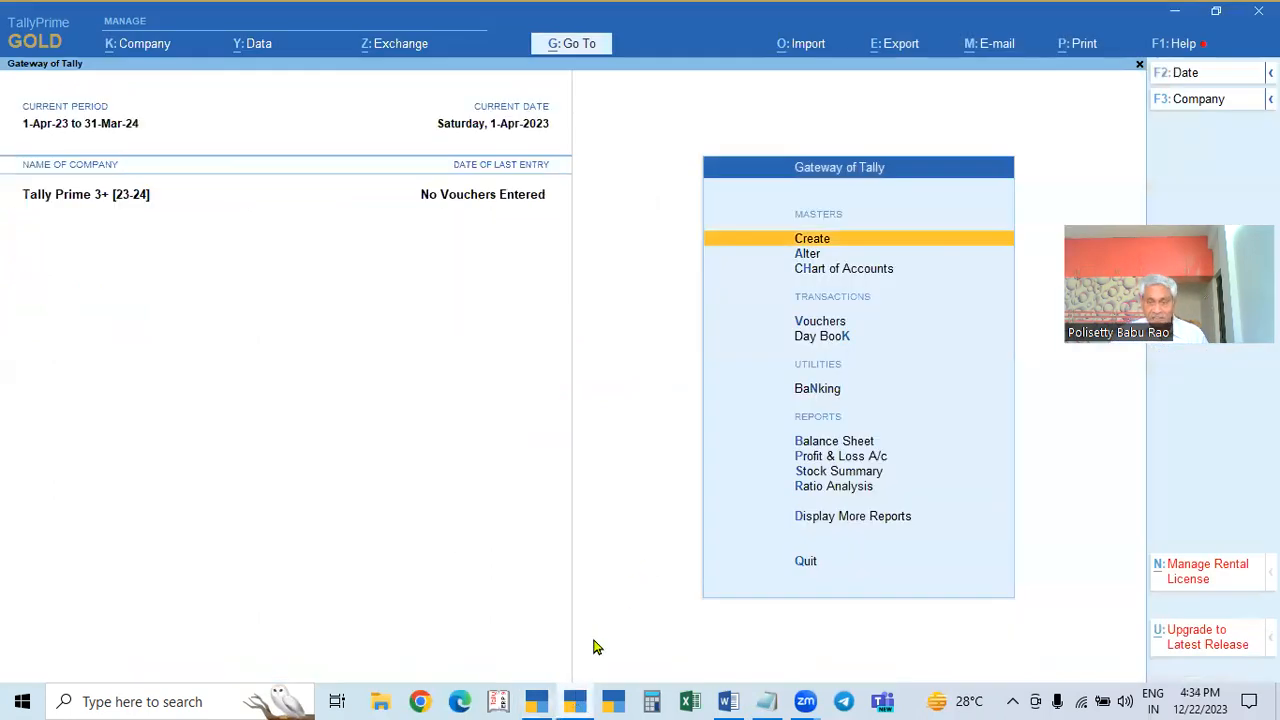
key("Down")
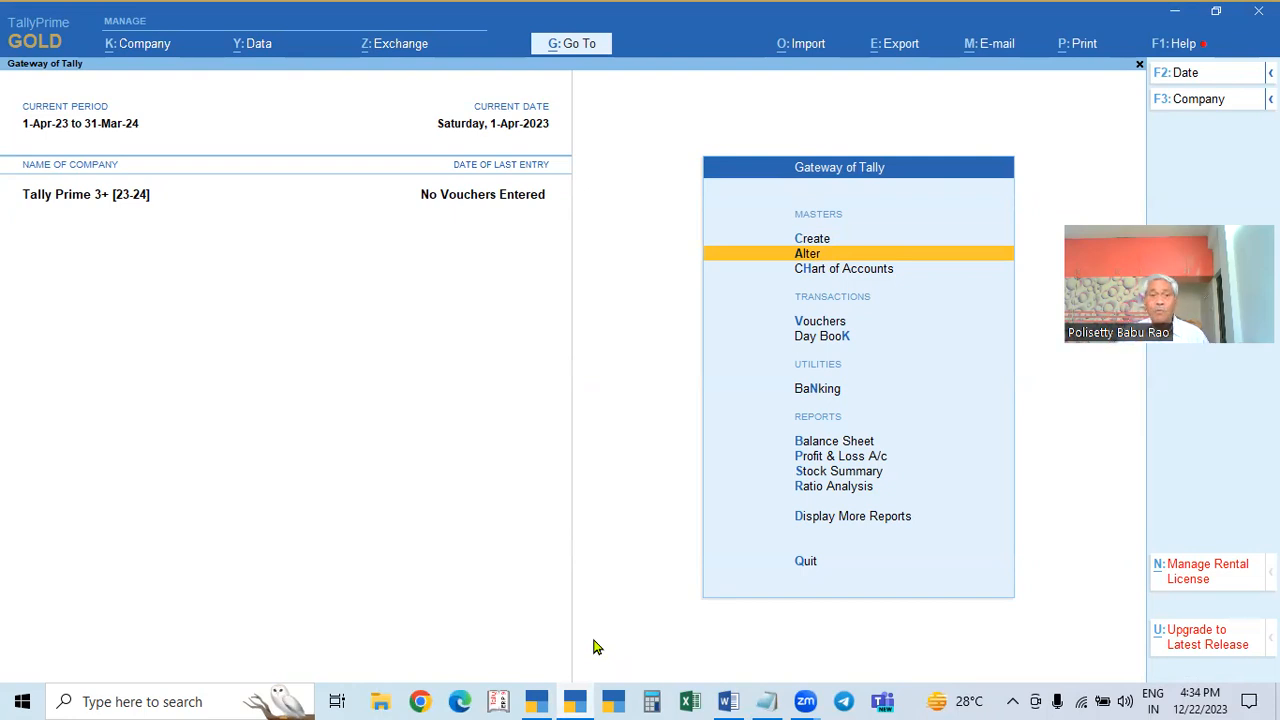
key("Return")
key("Down")
key("Return")
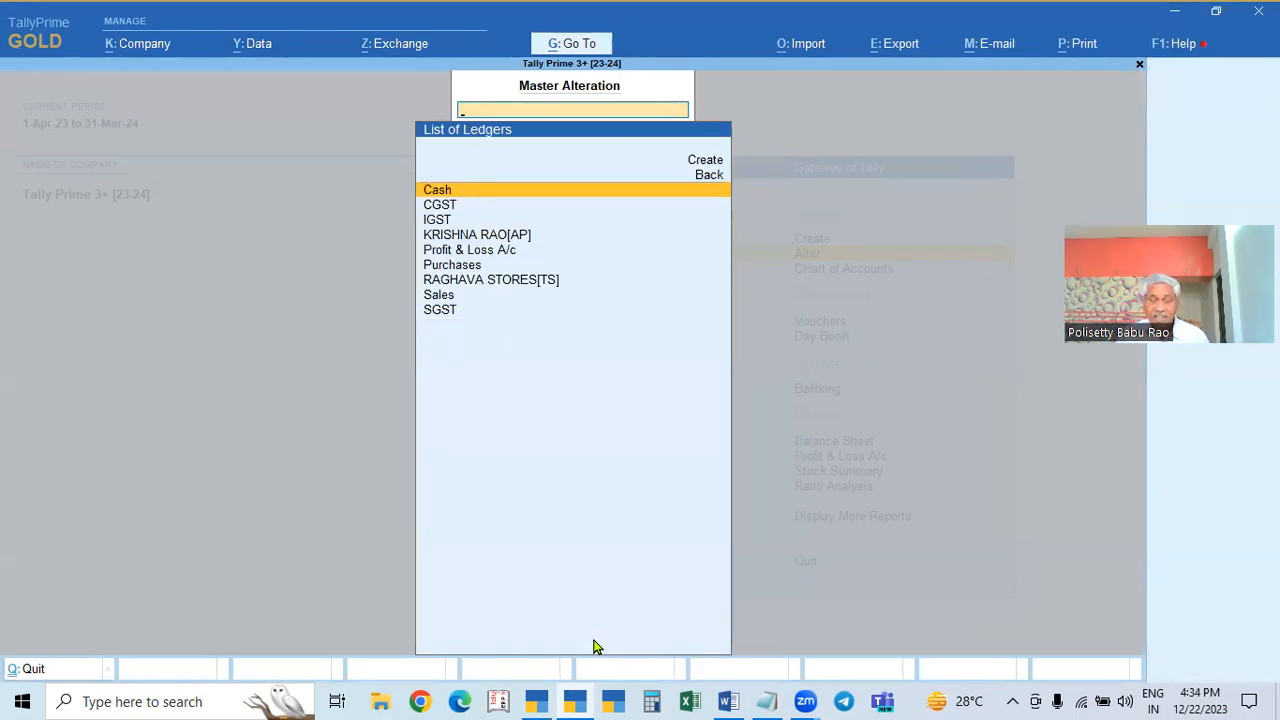
Step: Open the CGST ledger, check its group, duty type and tax type options, and accept it without changes
key("Down")
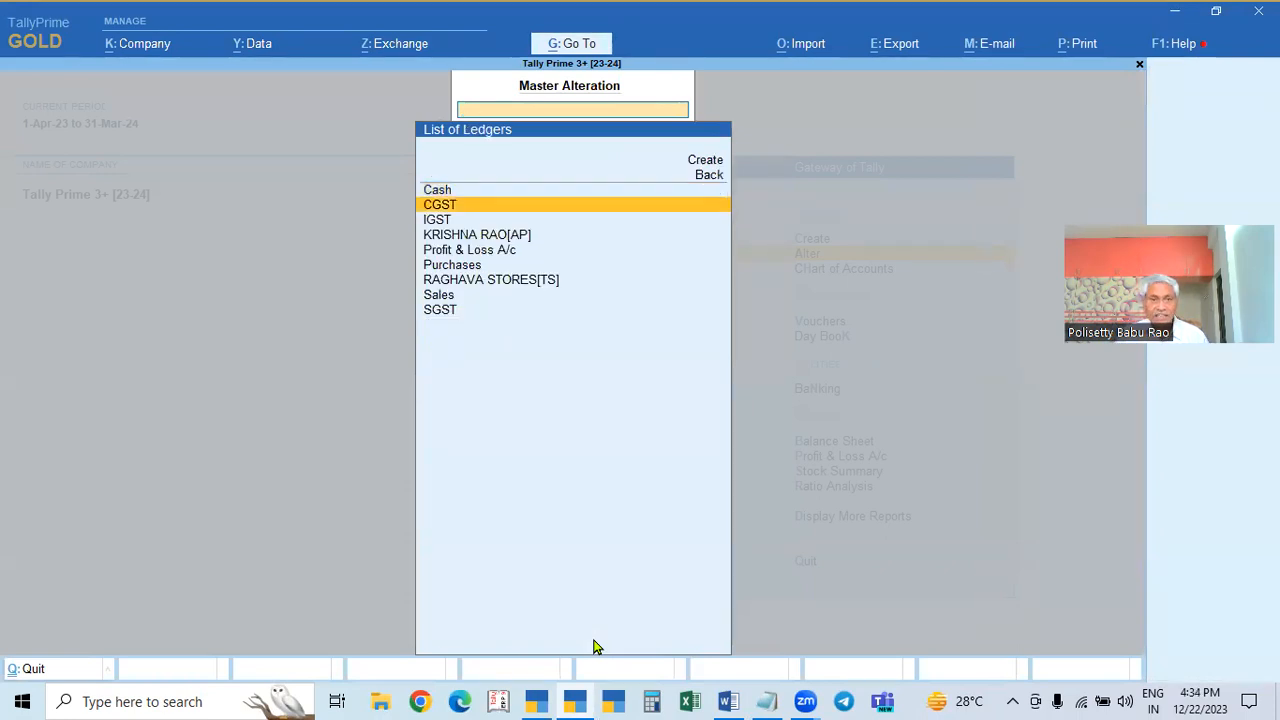
key("Return")
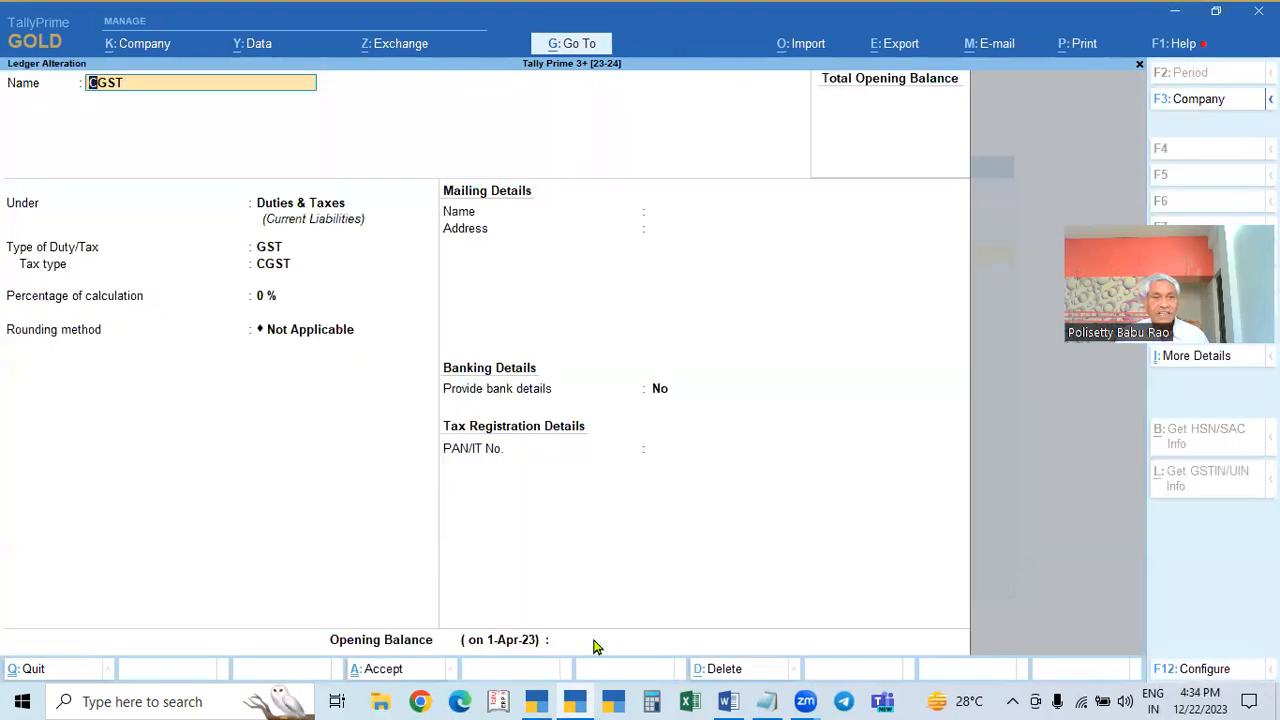
key("Return")
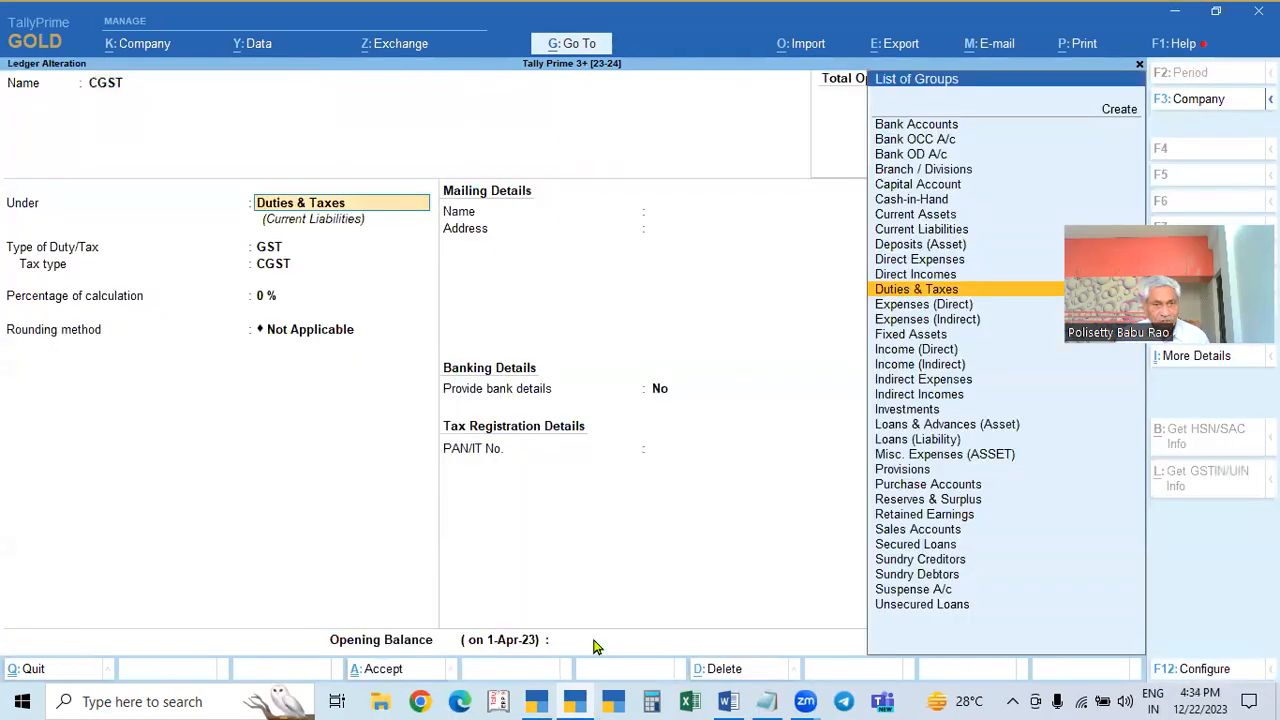
key("Return")
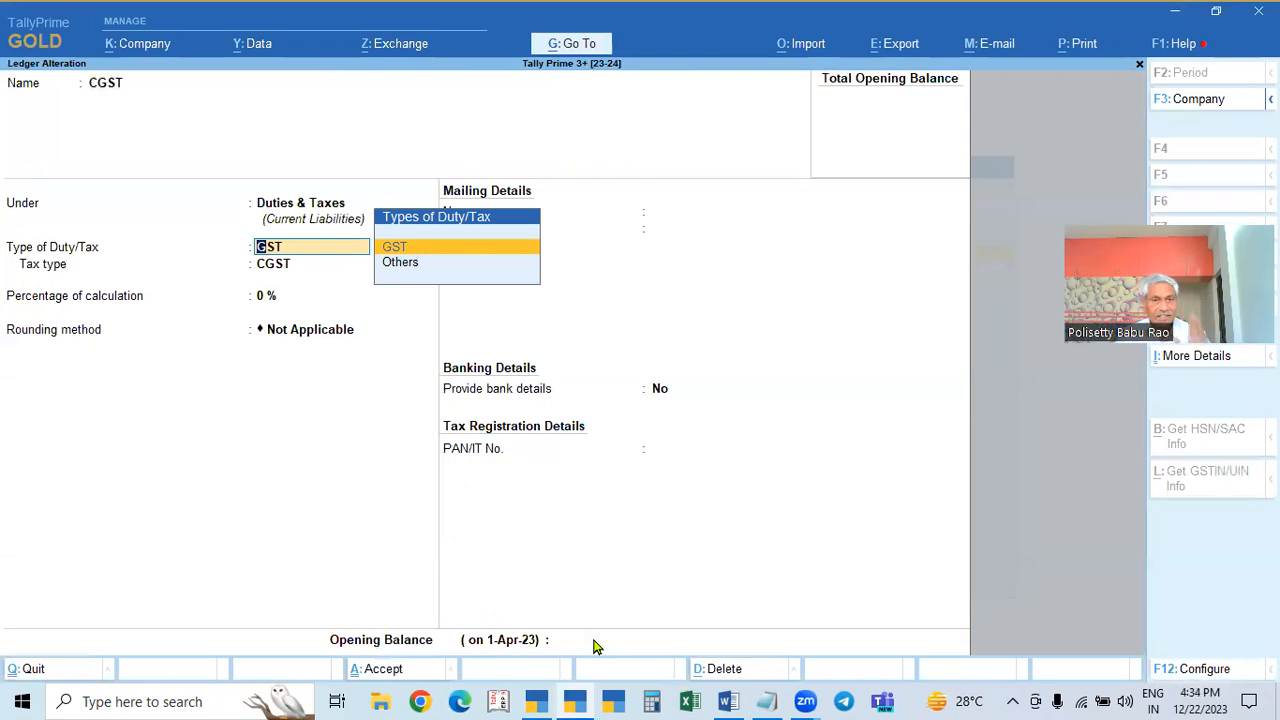
key("Return")
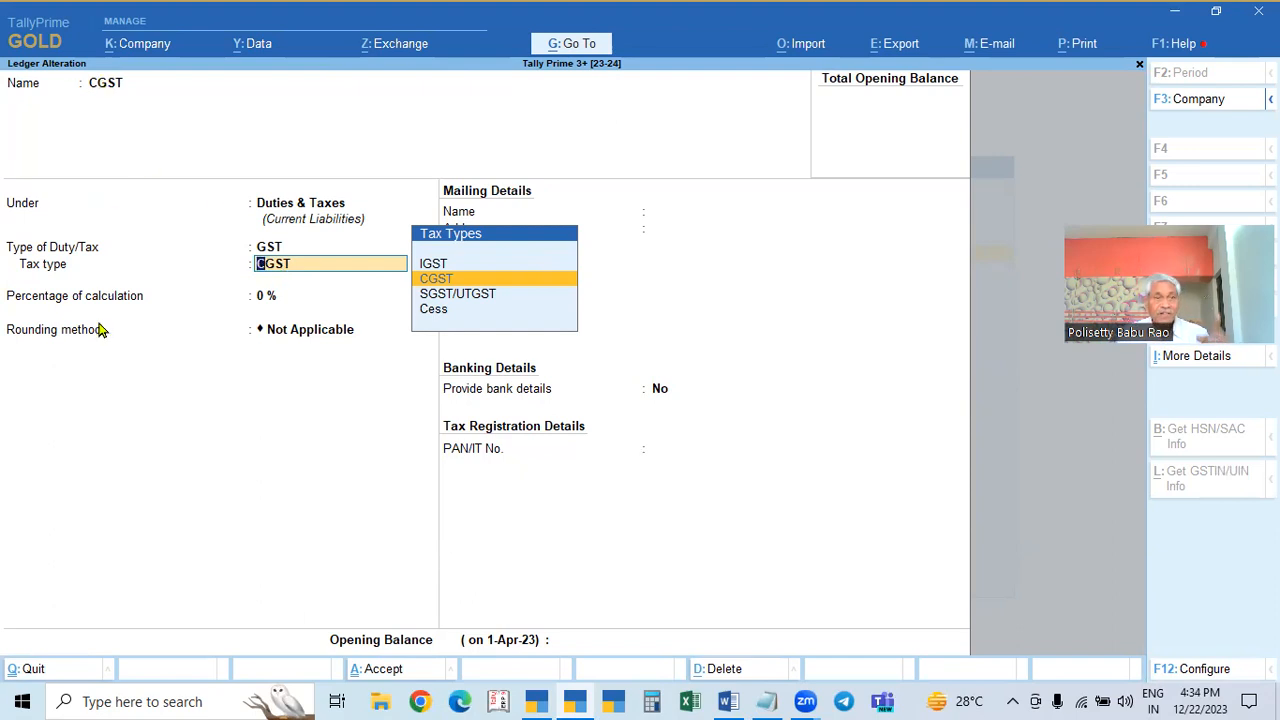
key("Return")
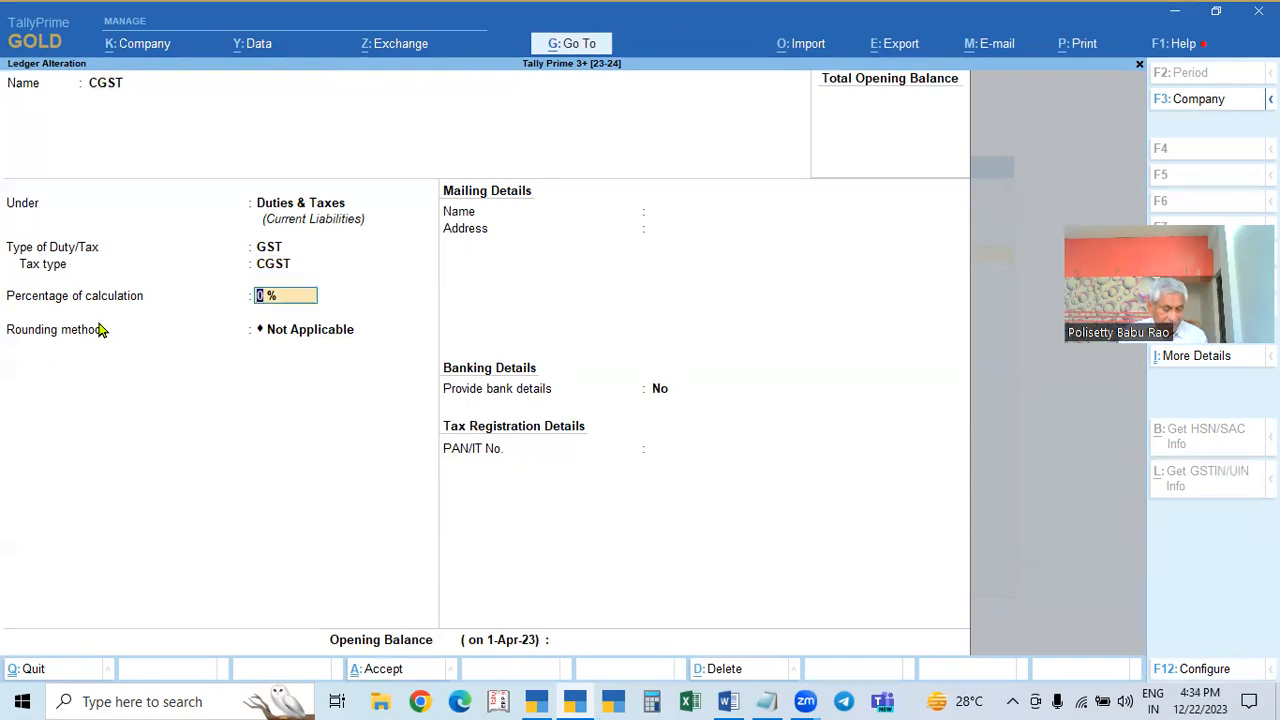
key("ctrl+a")
Step: Open the IGST ledger, check its duty type and tax type options, and accept it without changes
key("Down")
key("Down")
key("Up")
key("Return")
key("Return")
key("Return")
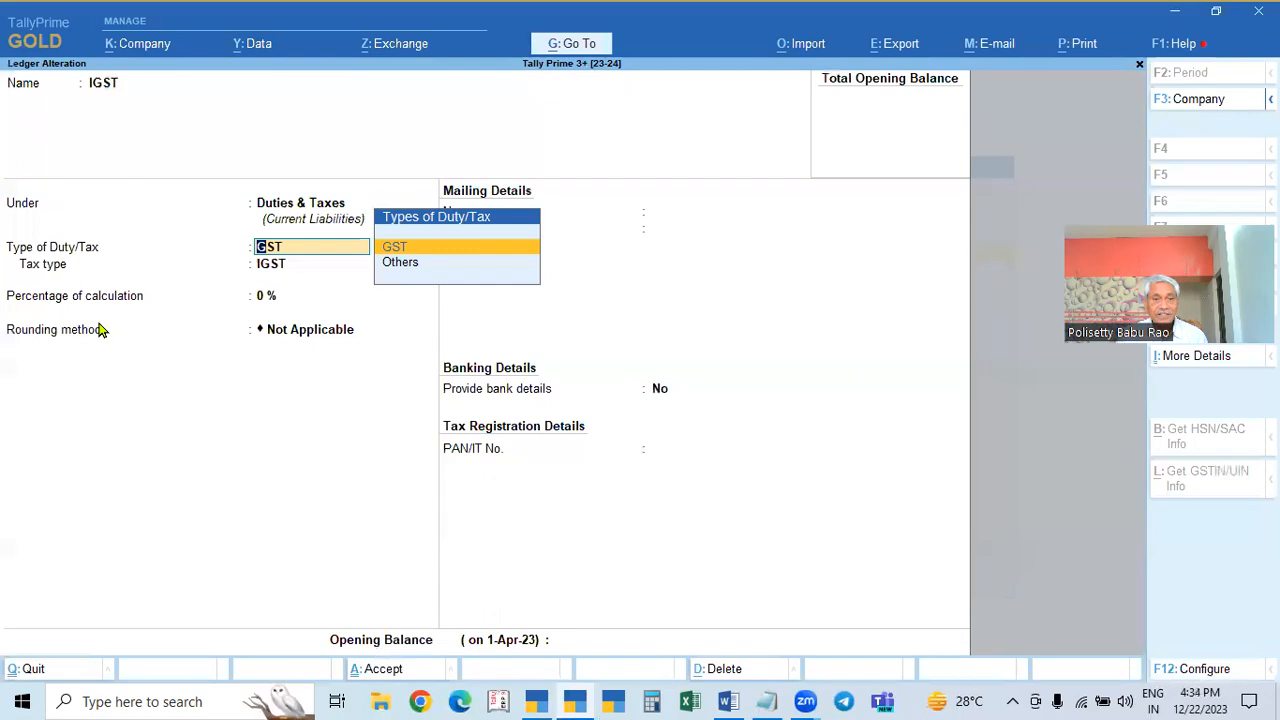
key("Return")
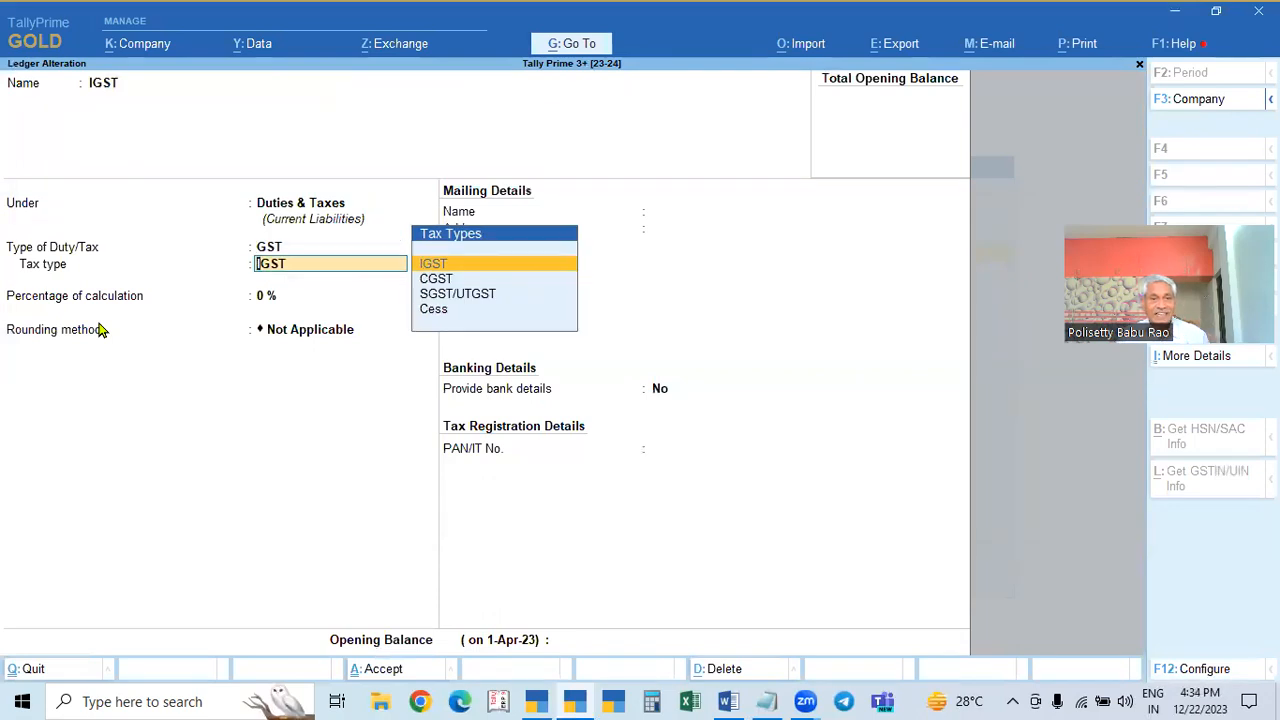
key("Return")
key("ctrl+a")
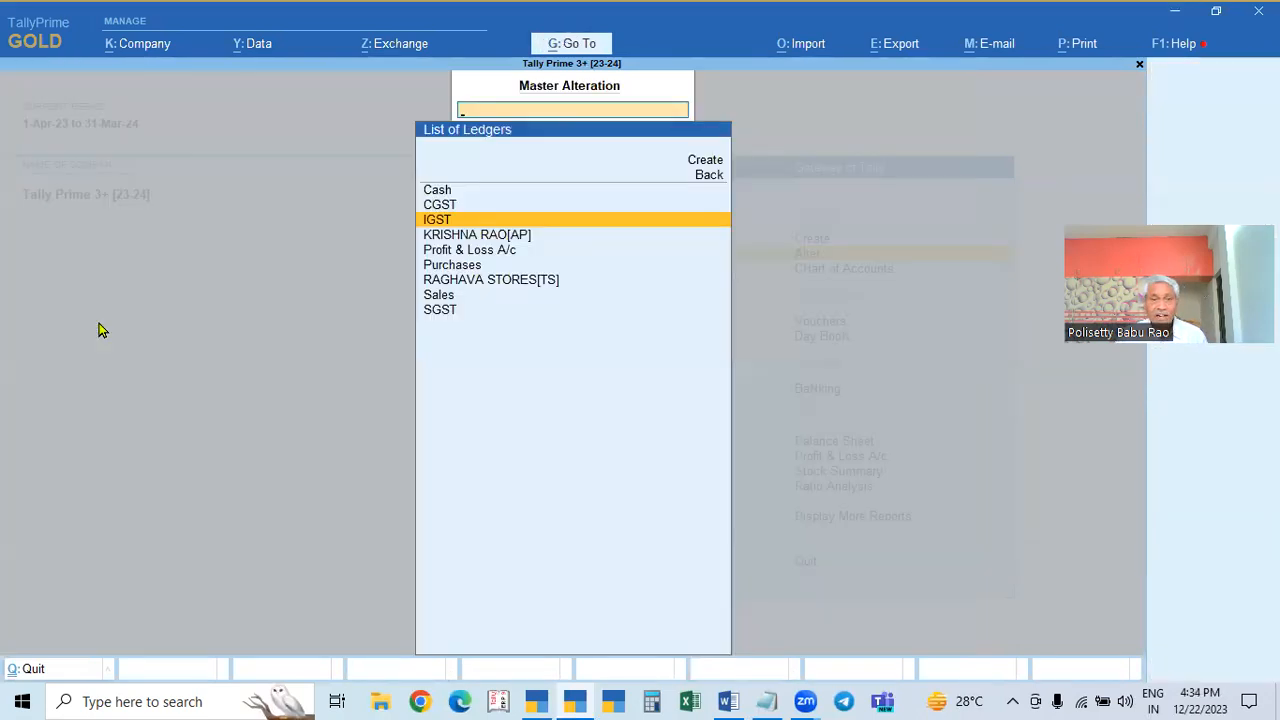
Step: Open the SGST ledger, examine its tax type among the available options, and accept it without changes
key("Down")
key("Down")
key("Down")
key("Down")
key("Down")
key("Down")
key("Return")
key("Return")
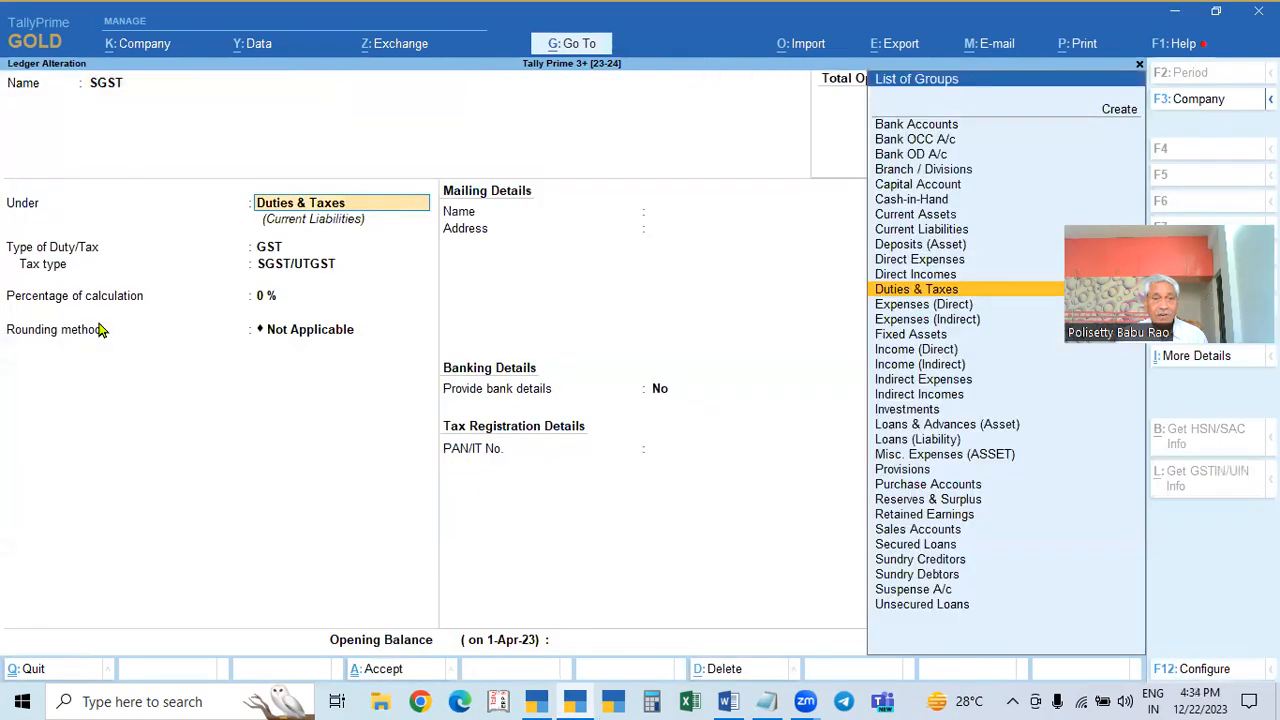
key("Return")
key("Return")
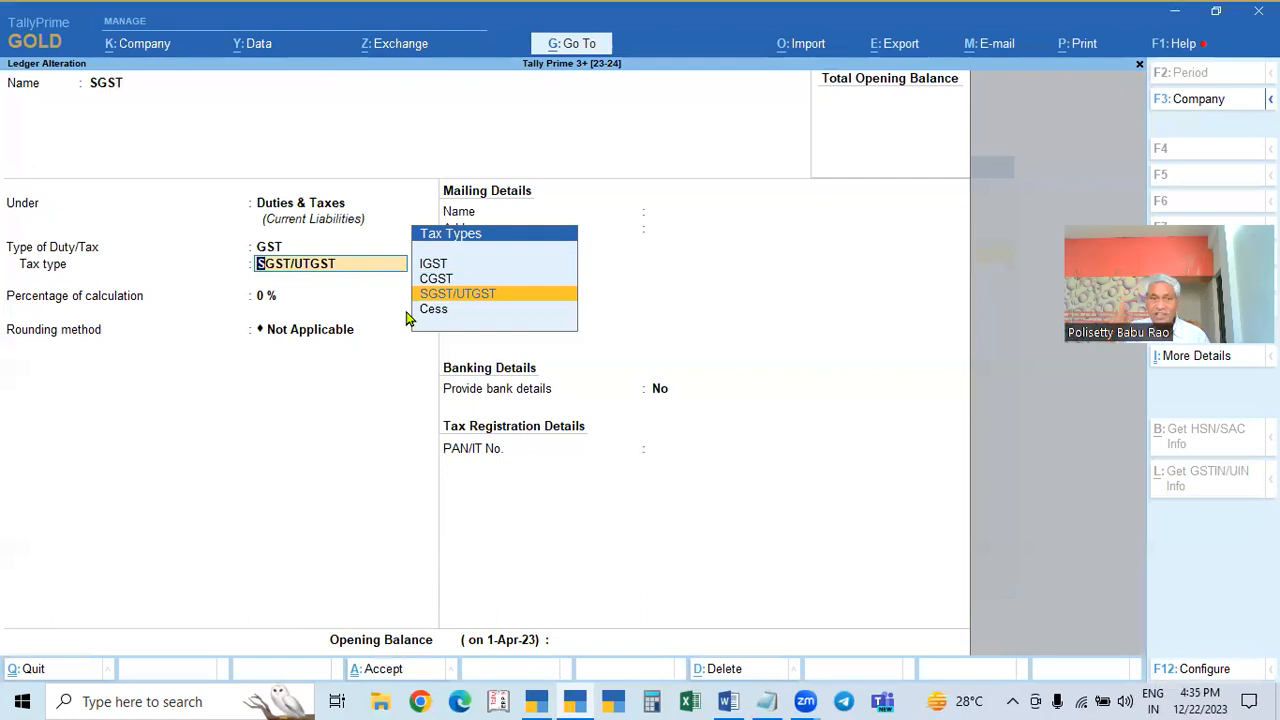
key("Return")
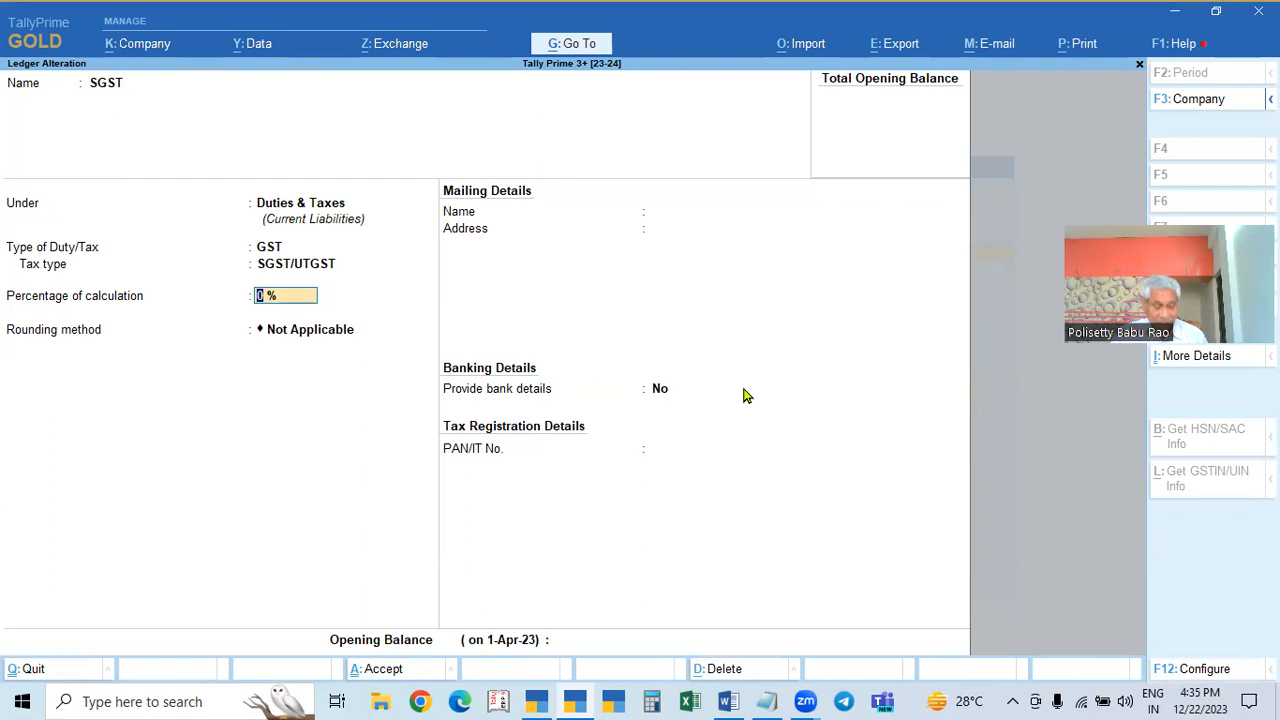
key("ctrl+a")
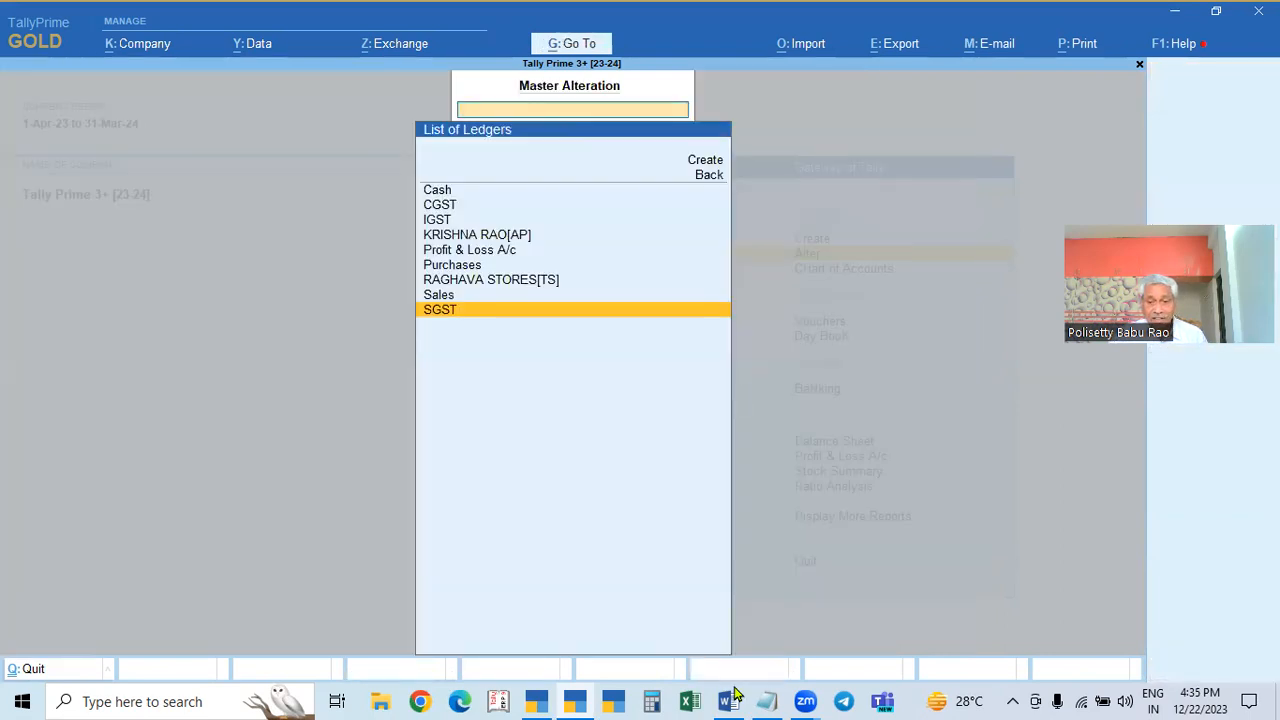
Step: Switch to the Word notes and select point 6, the line on HSN and tax rates effective date
left_click(805, 701)
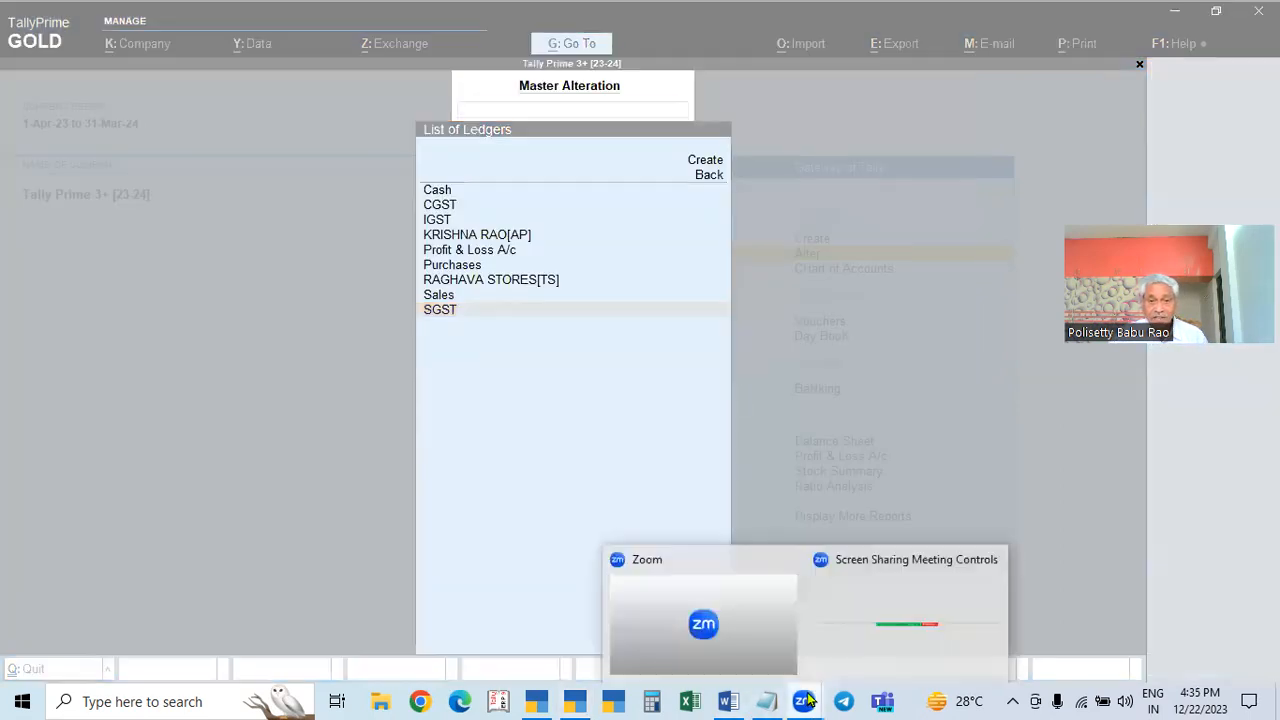
left_click(731, 701)
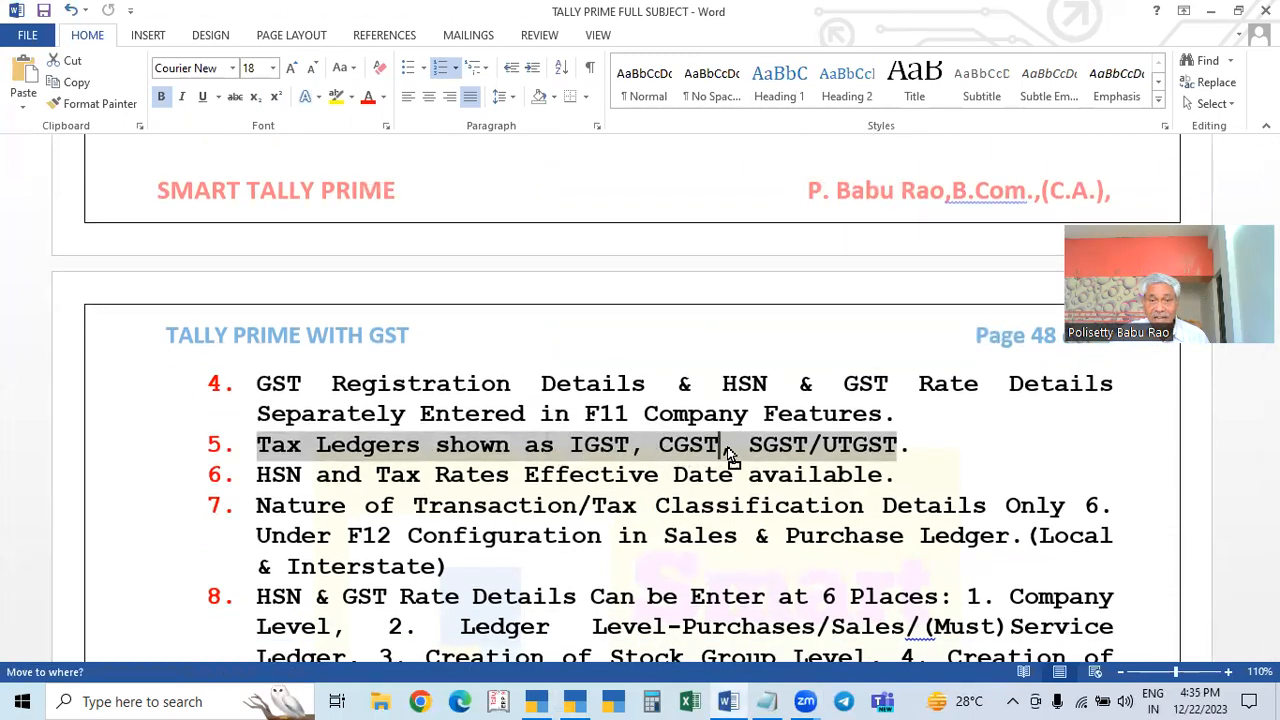
left_click_drag(800, 447, 575, 452)
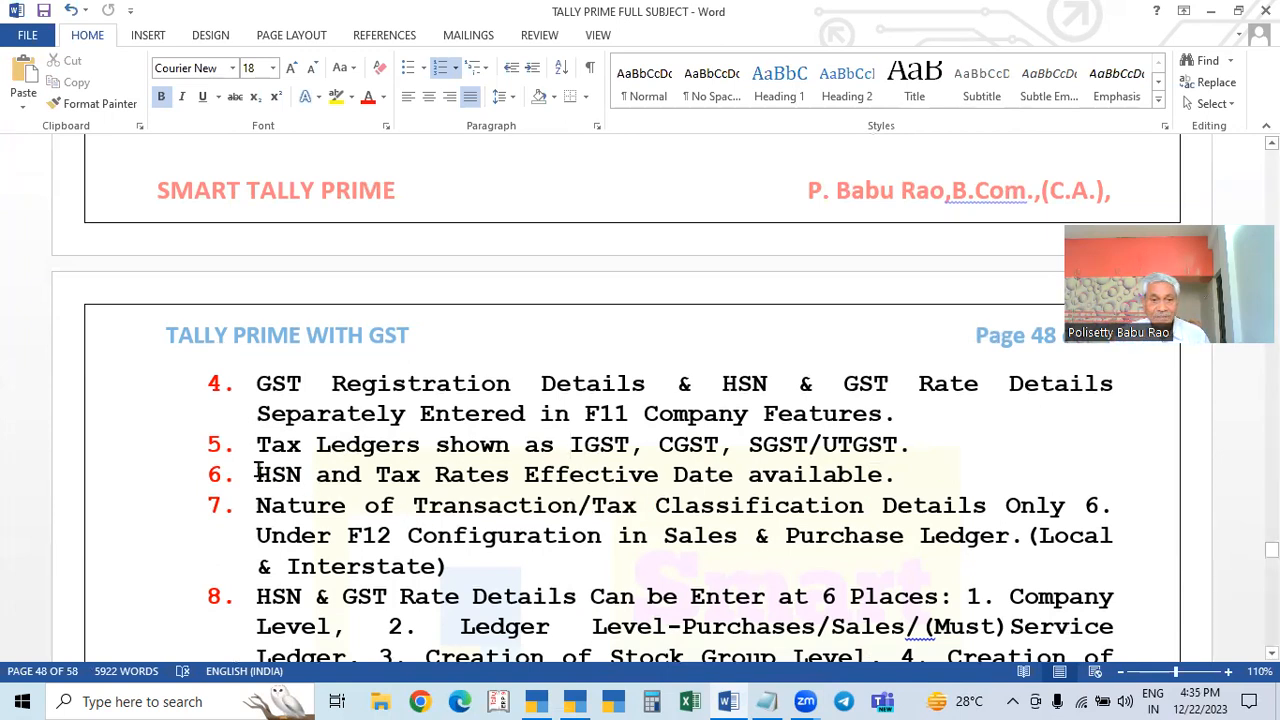
left_click_drag(254, 474, 912, 480)
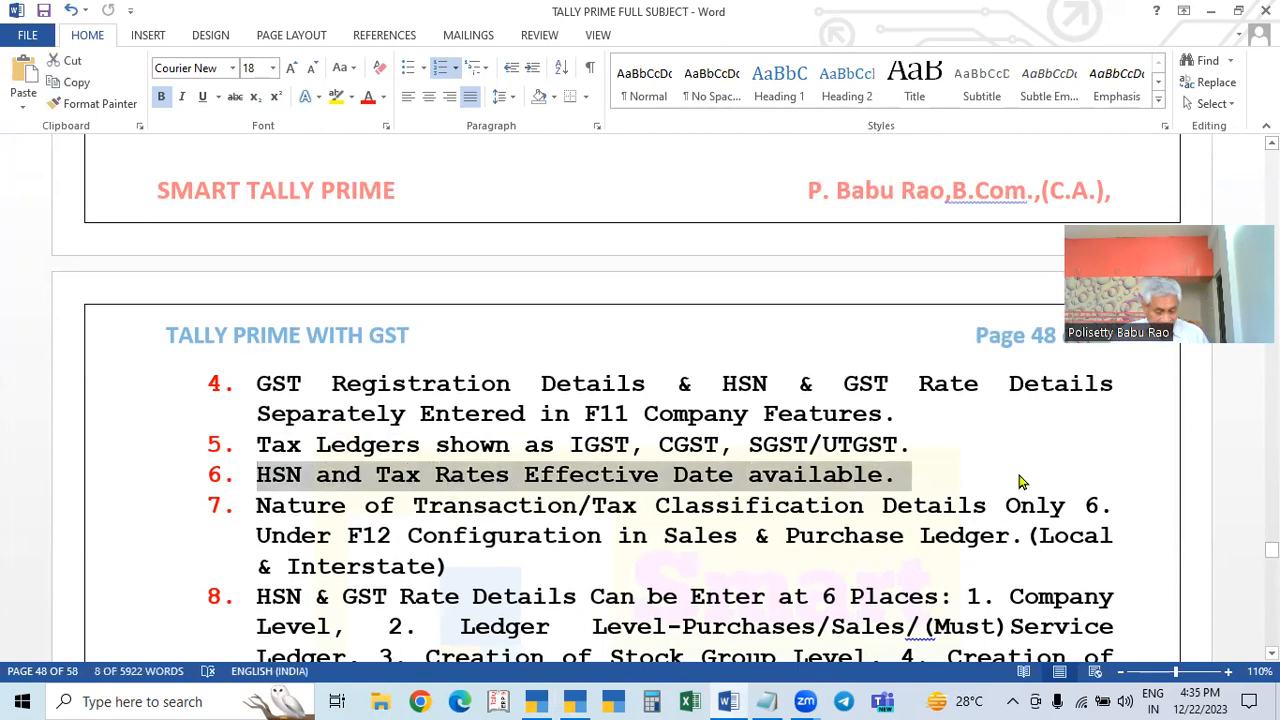
Step: Return to Tally Prime 3+ and enable Set/Alter Company GST Rate and Other Details in the company features to open those details
key("alt+Tab")
key("Escape")
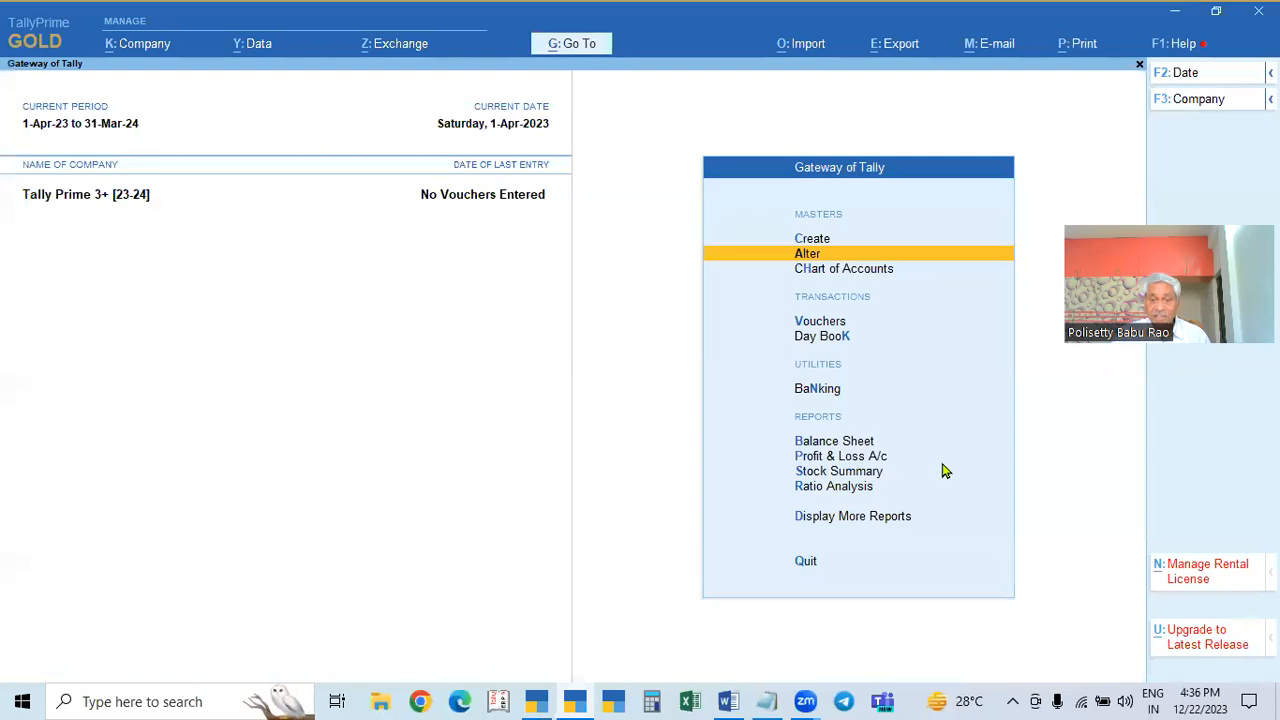
key("Up")
key("Escape")
key("n")
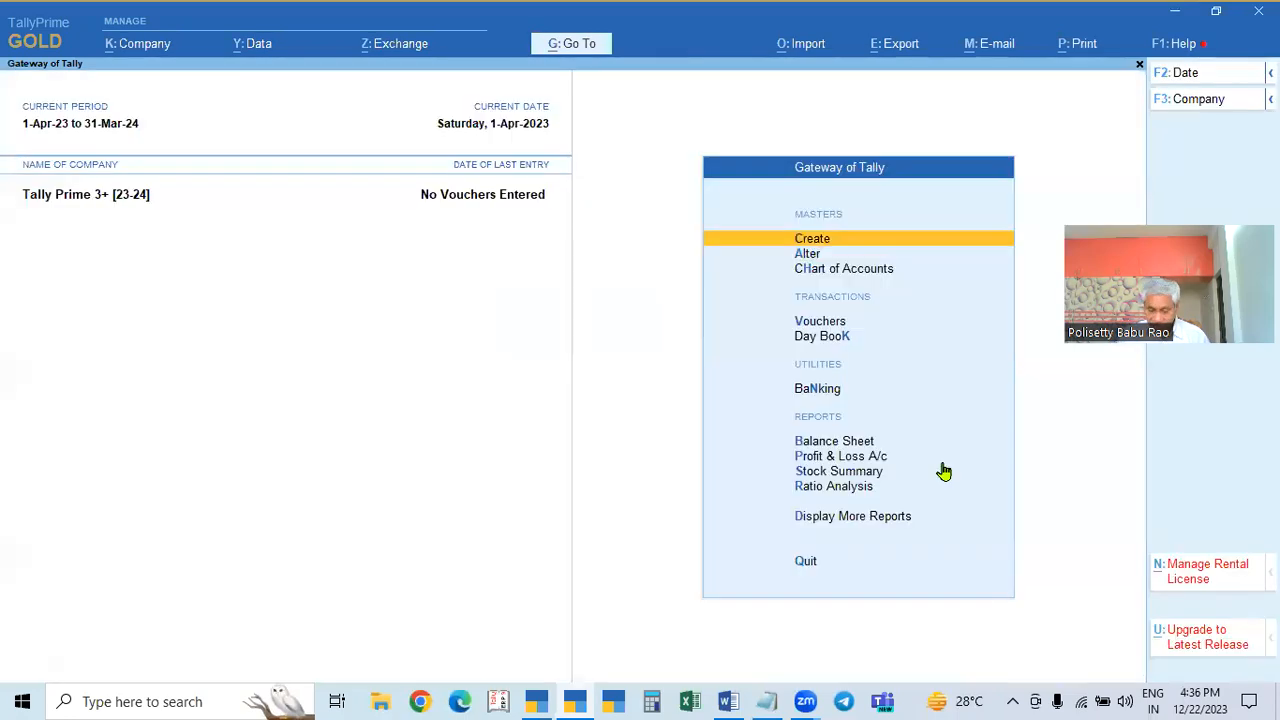
key("F11")
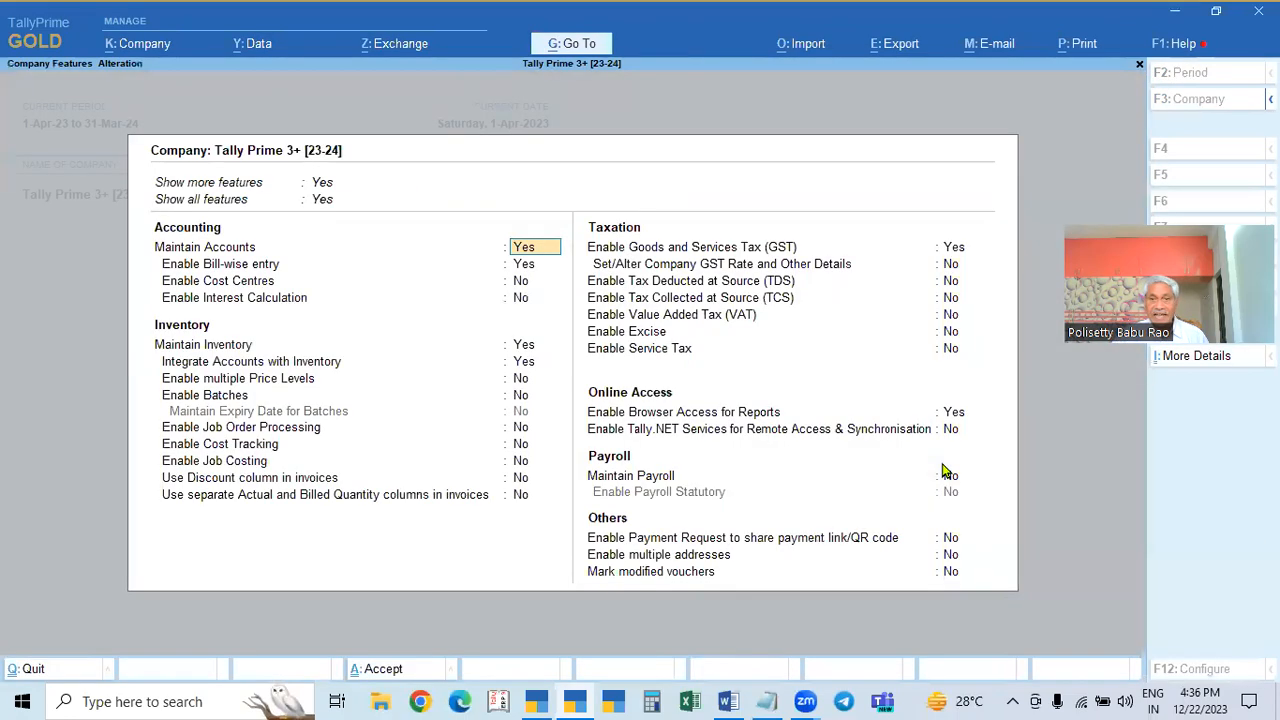
left_click(953, 266)
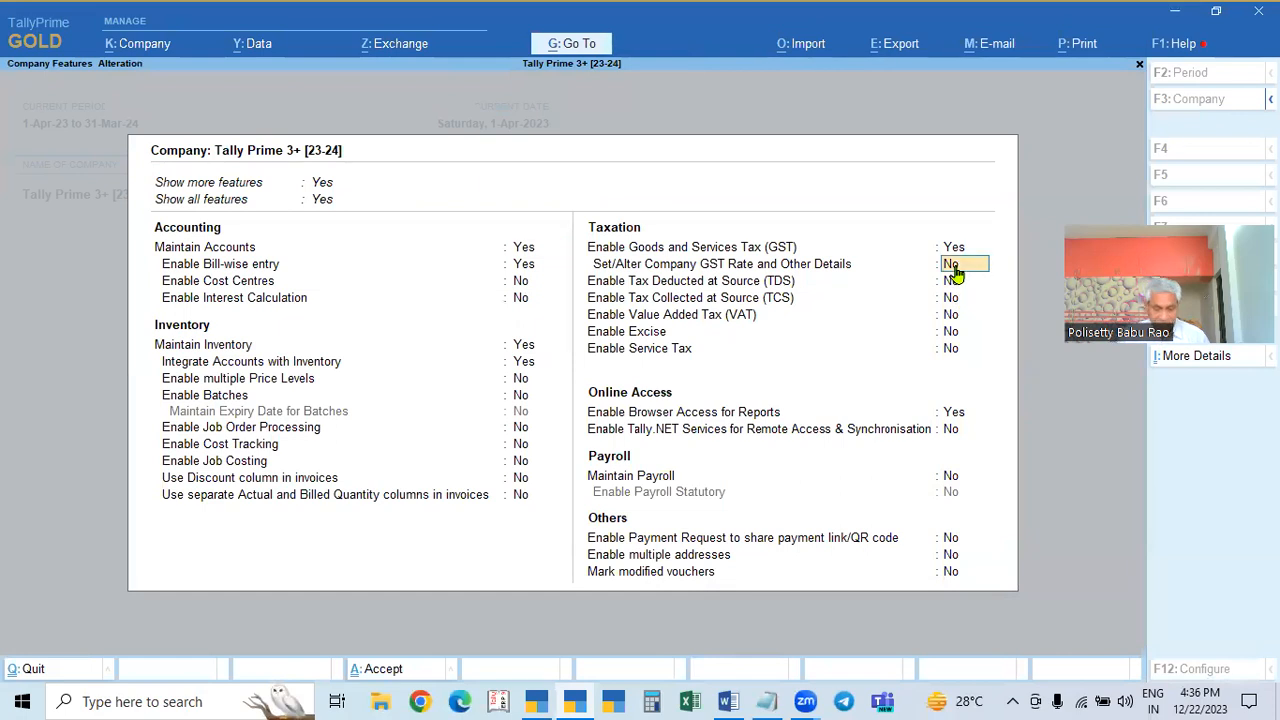
key("y")
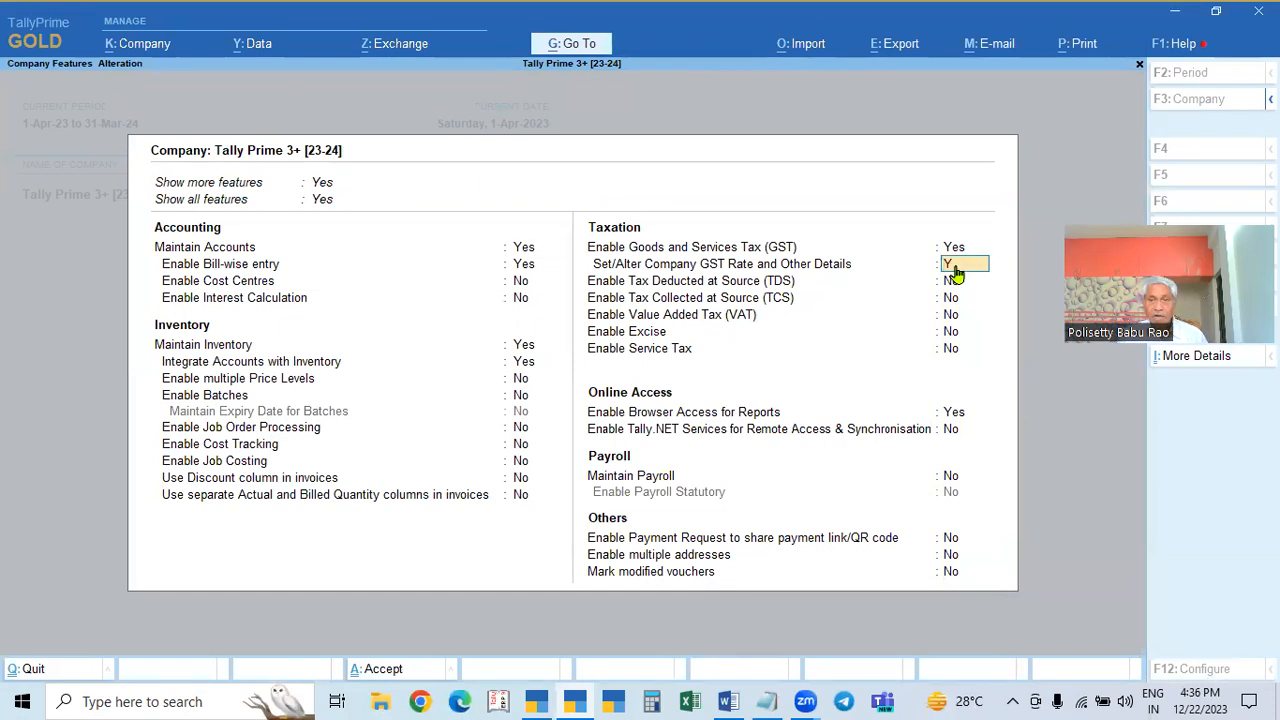
key("Return")
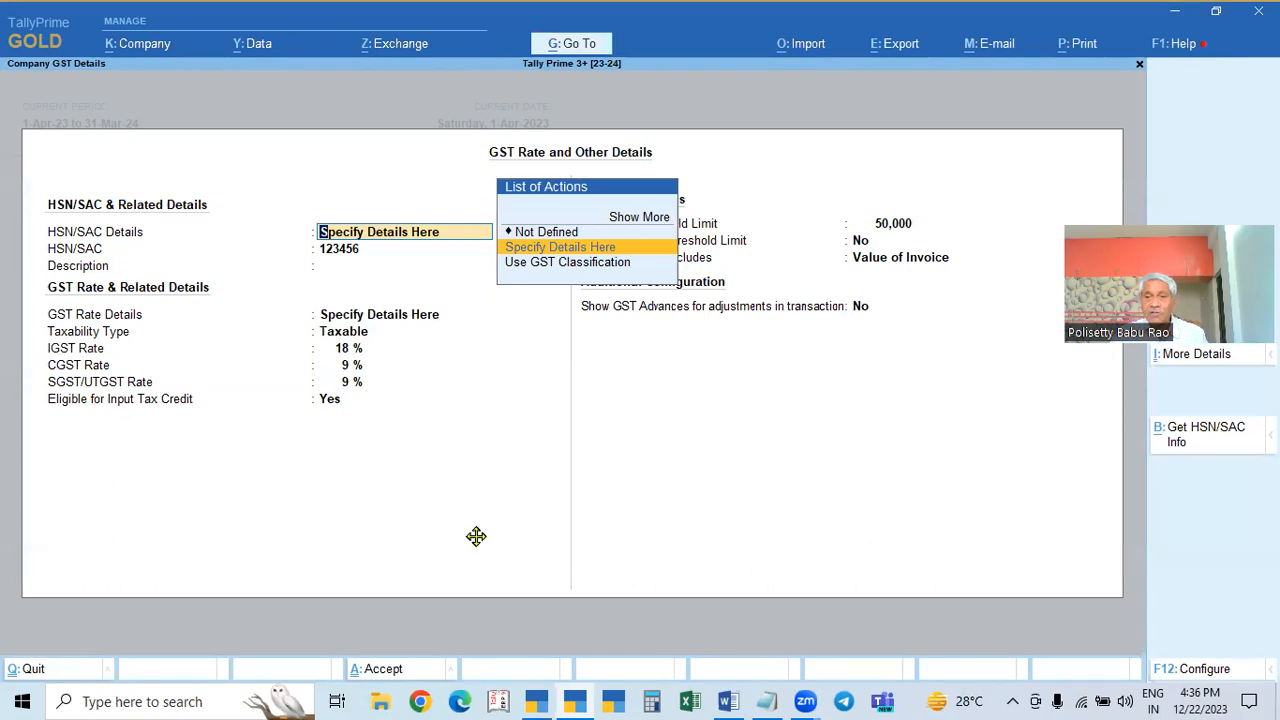
Step: Show more details for the company's GST setup, check GST Rate & Related Details for an effective date, and leave without saving
key("Return")
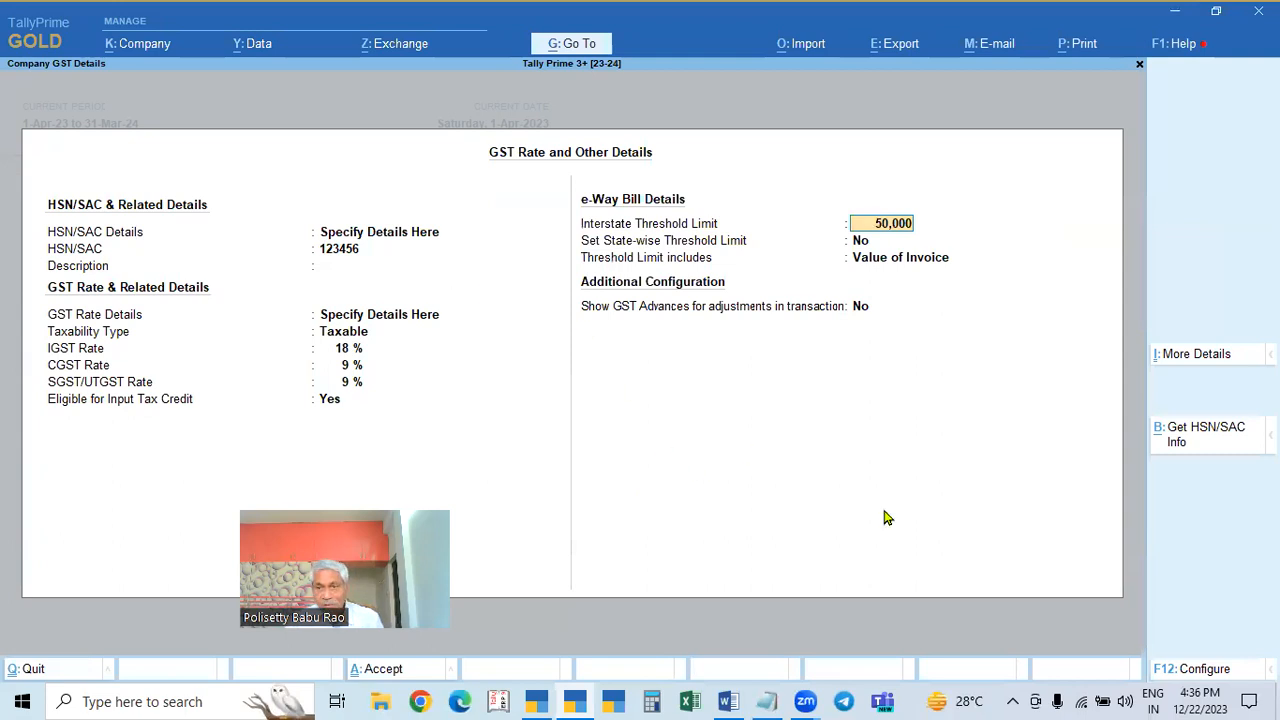
left_click(1160, 368)
key("Escape")
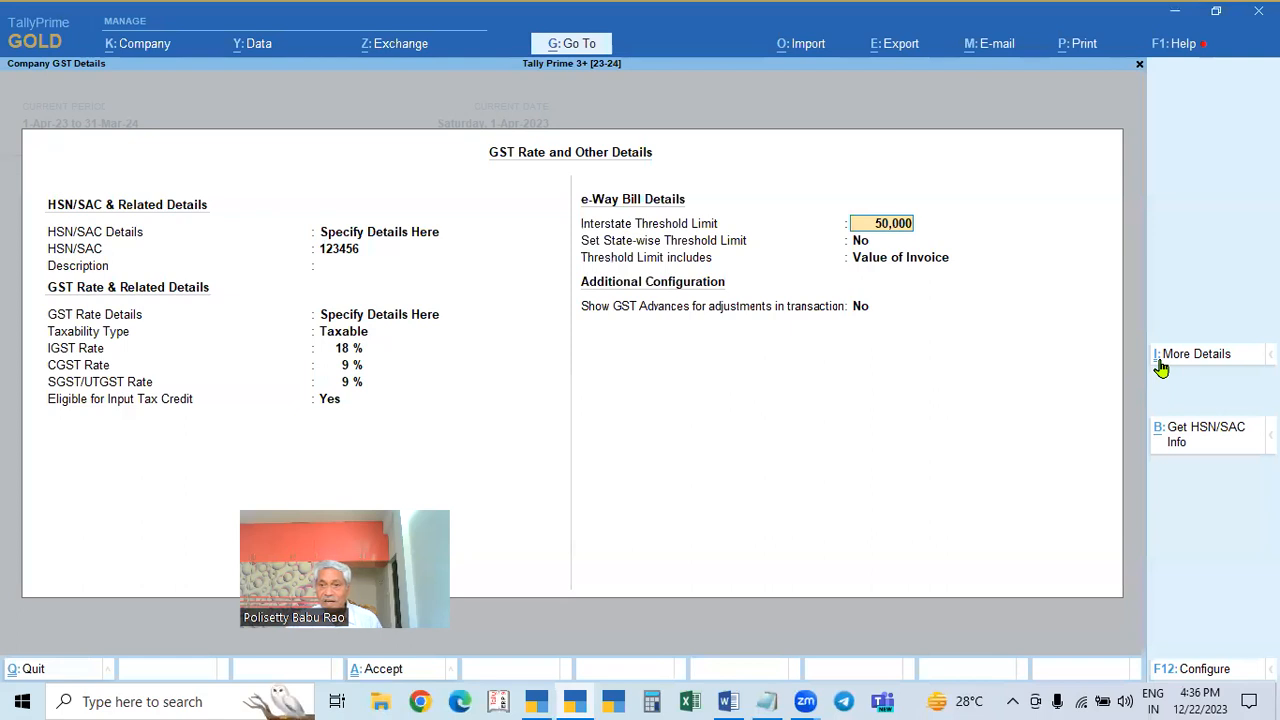
left_click(1166, 358)
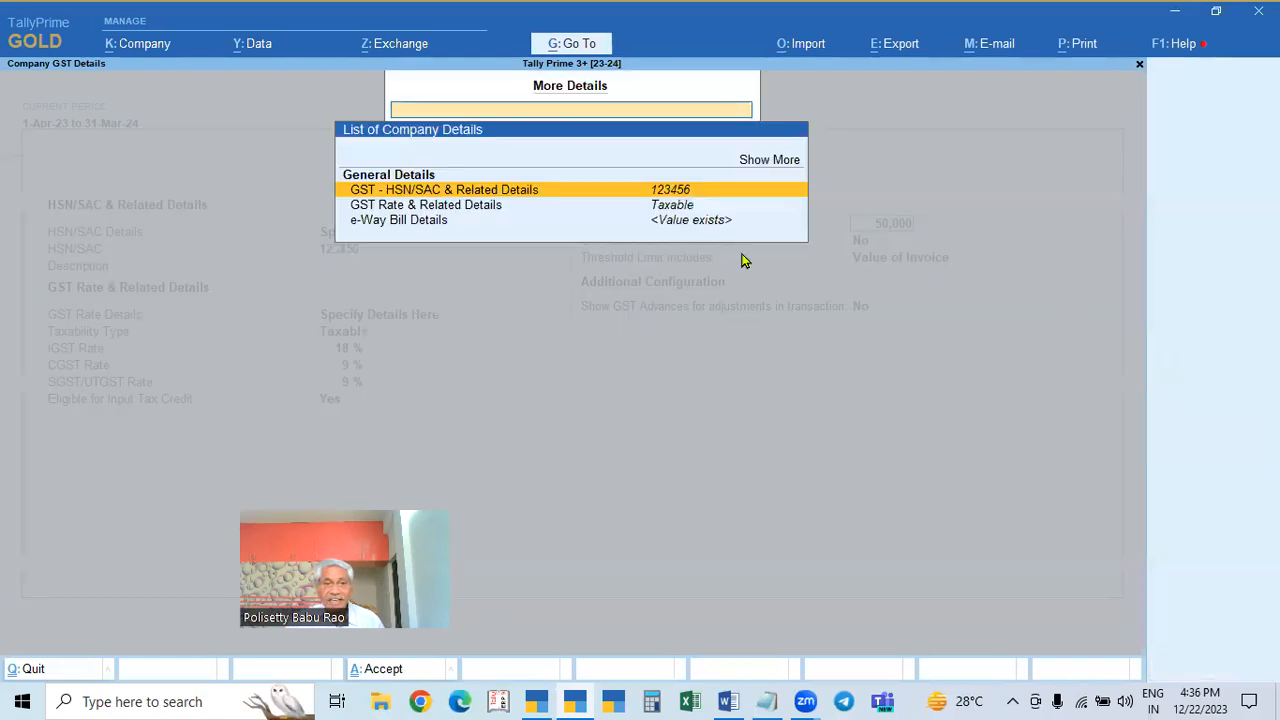
left_click(441, 208)
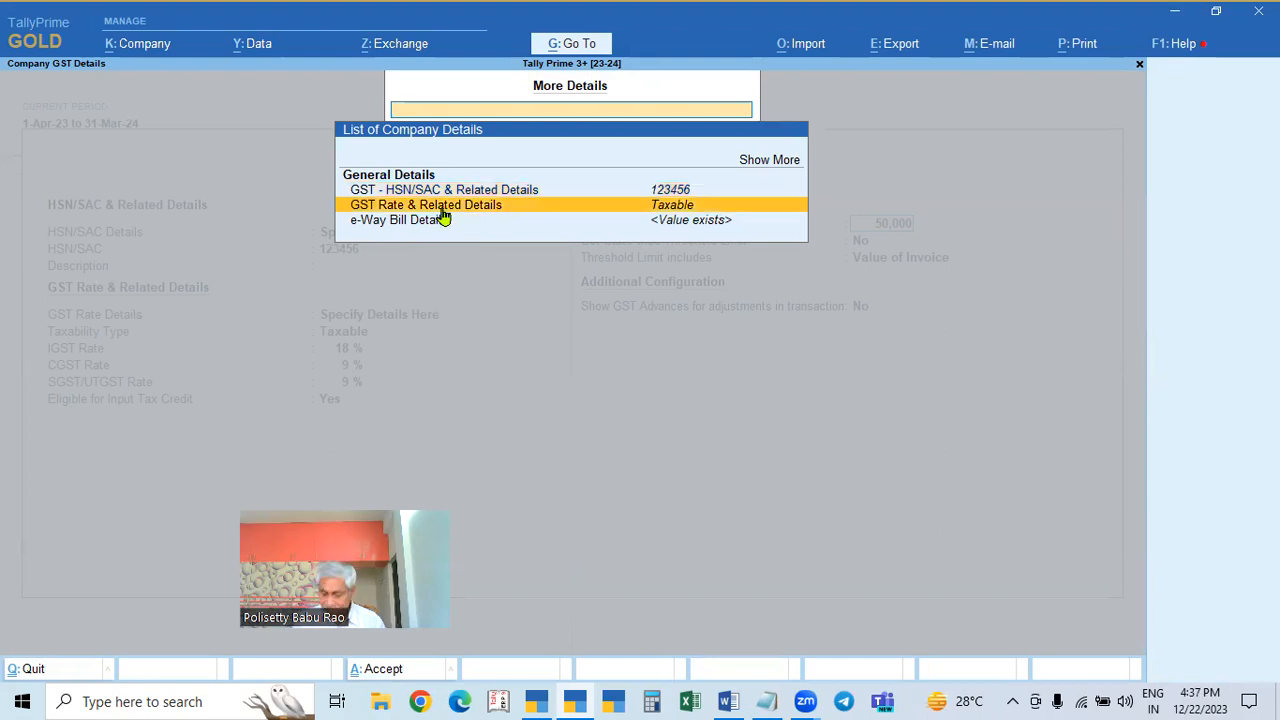
left_click(444, 217)
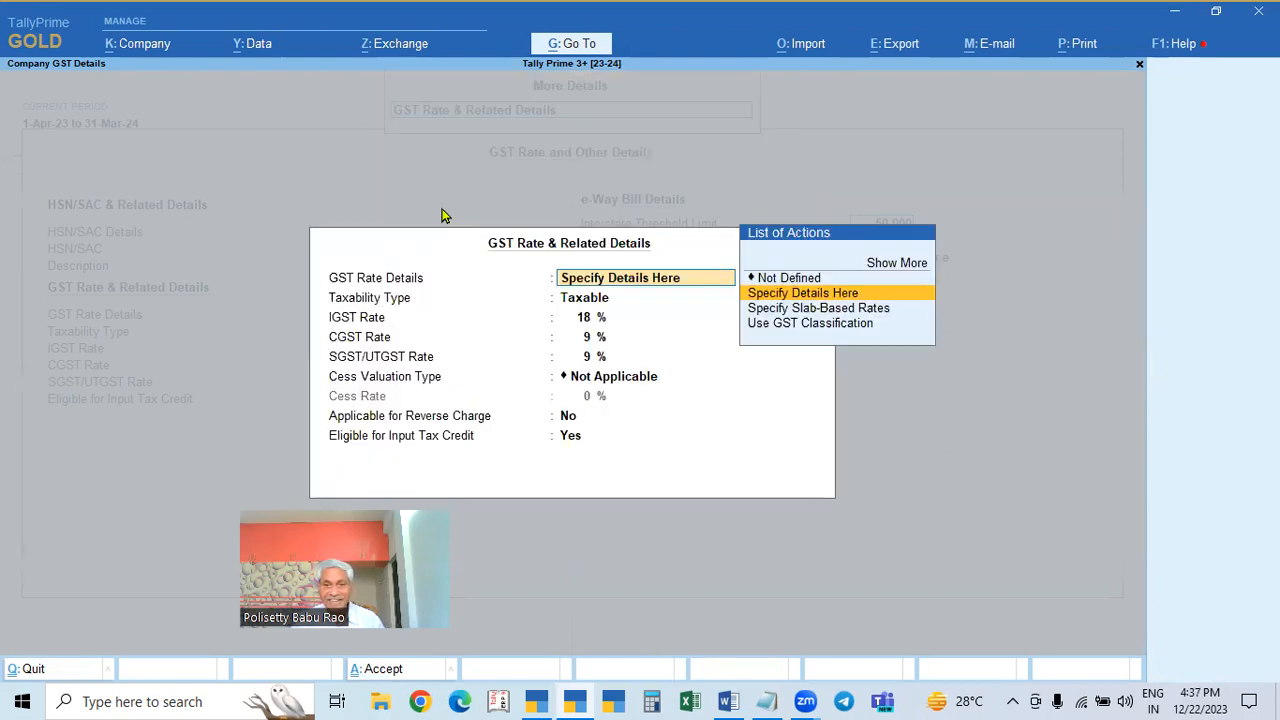
key("Escape")
key("Escape")
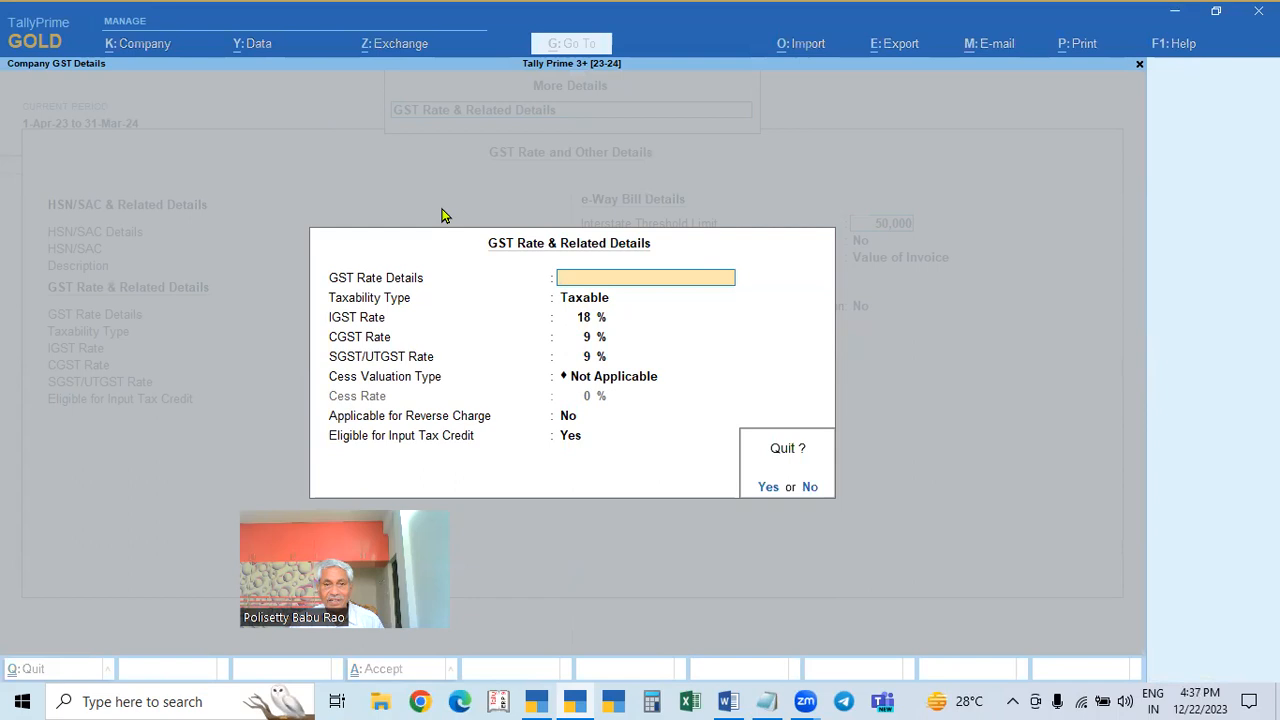
key("y")
Step: Open GST - HSN/SAC & Related Details, check its available options, and leave it without saving
key("Up")
key("Return")
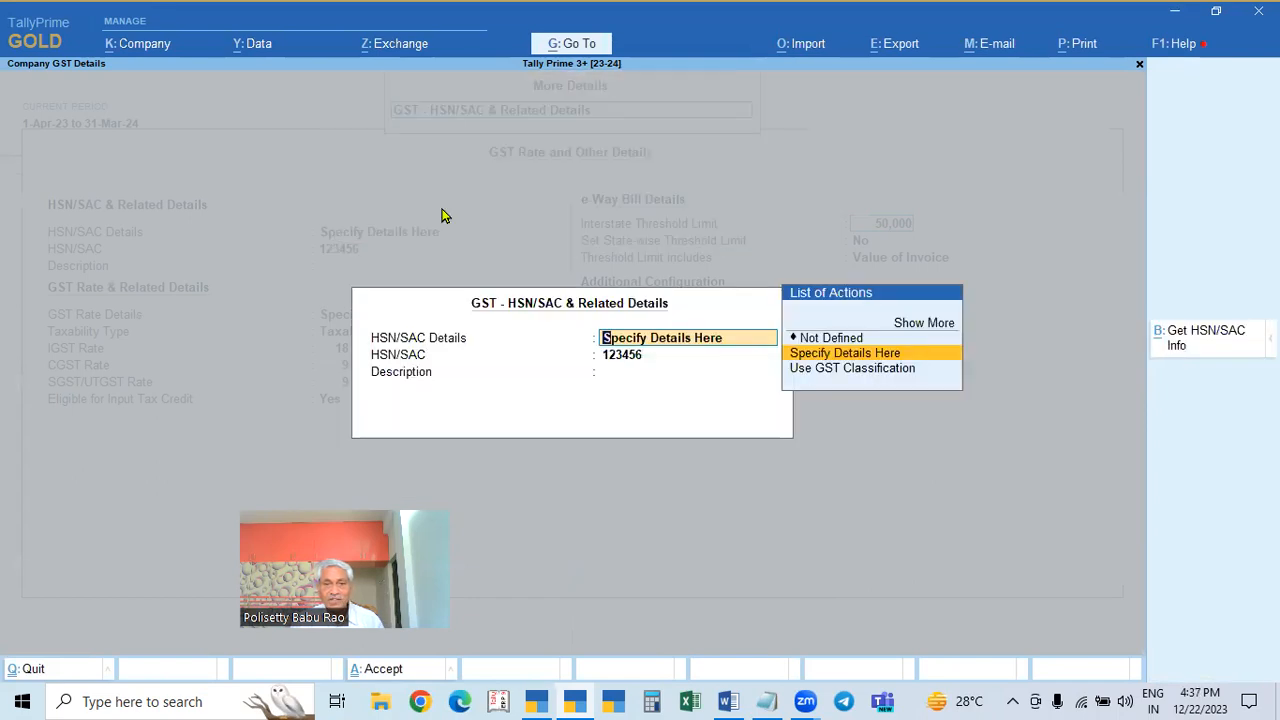
key("Down")
key("Up")
key("Escape")
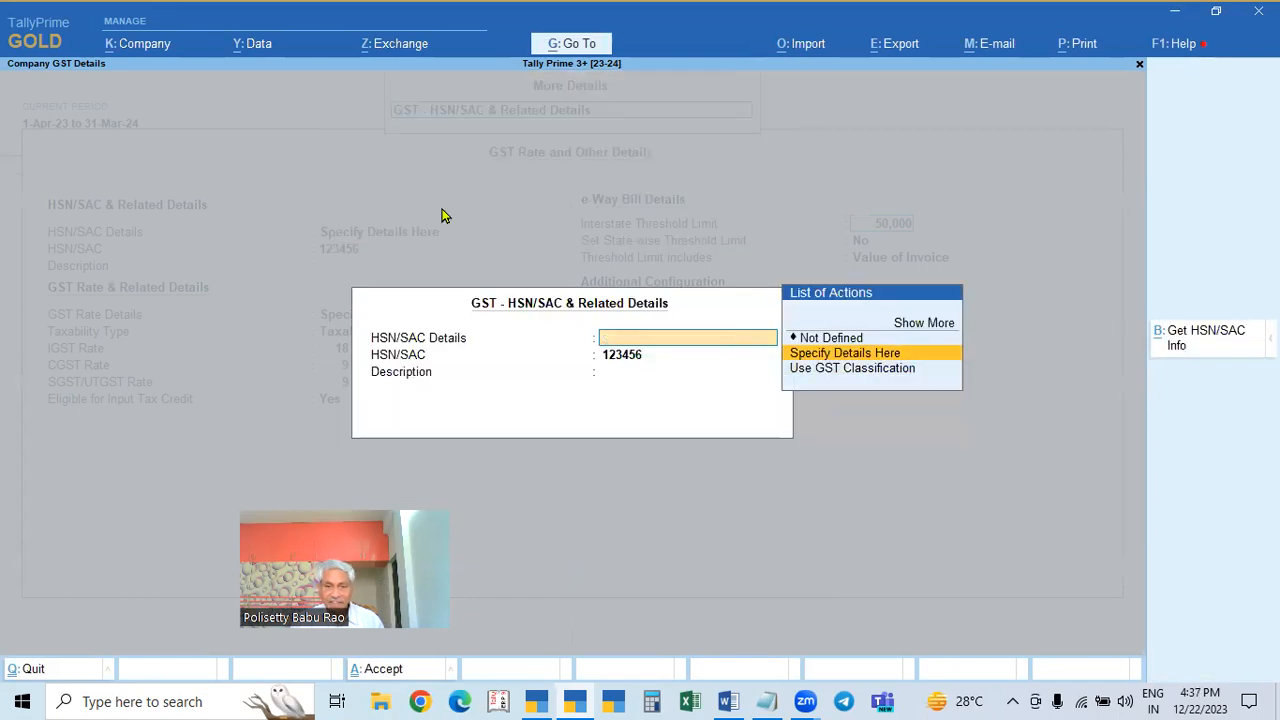
key("Escape")
key("y")
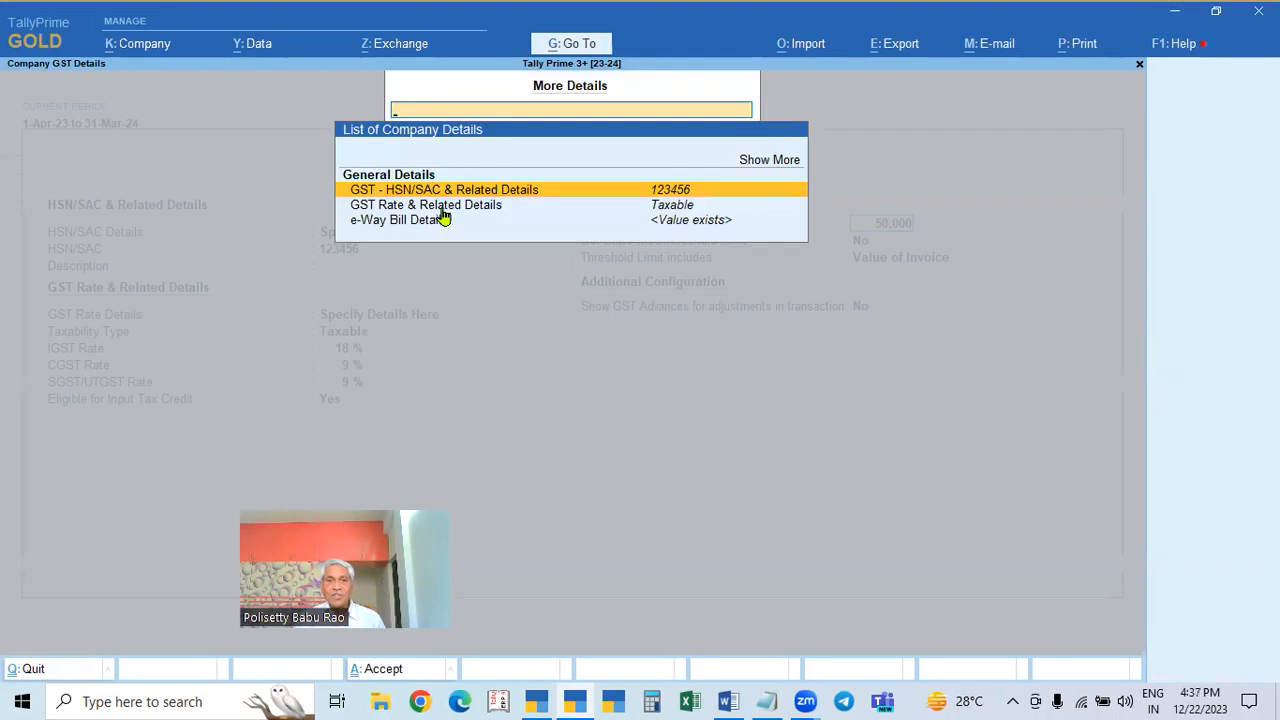
Step: Accept the company's GST Rate and Other Details, and select "Nature of Transaction/Tax Classification" in point 7 of the Word notes
key("Escape")
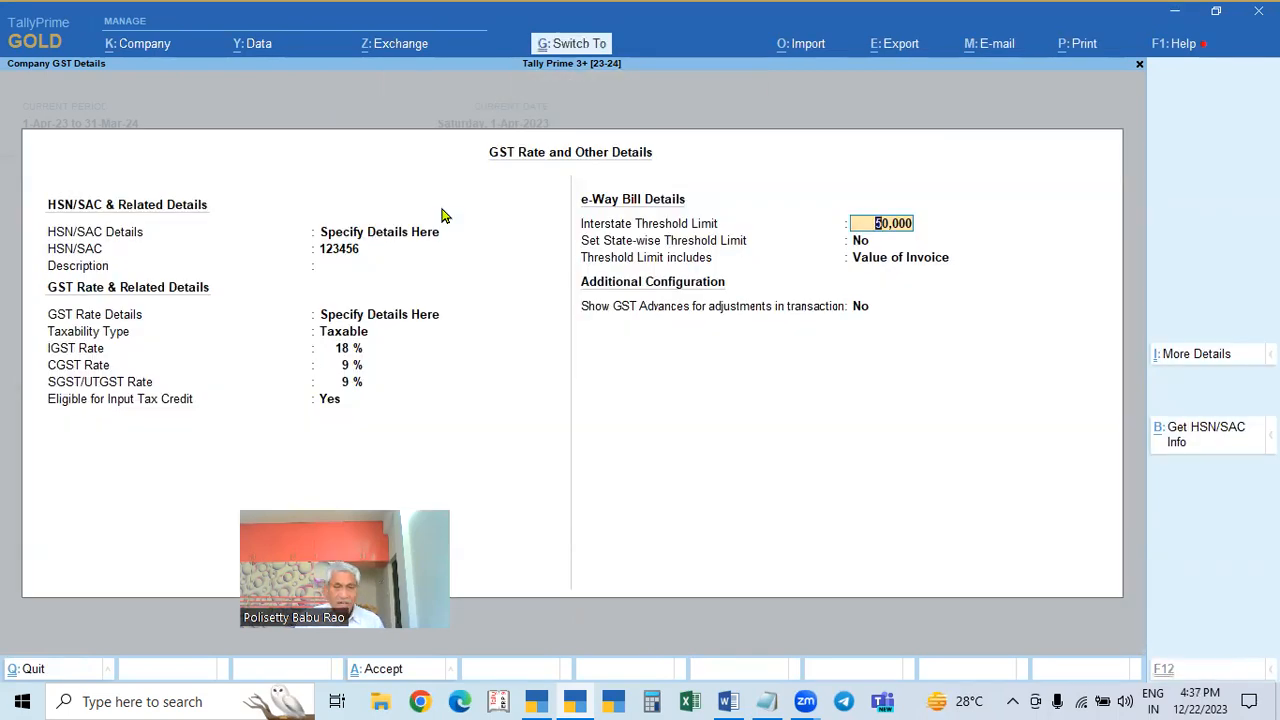
key("ctrl+a")
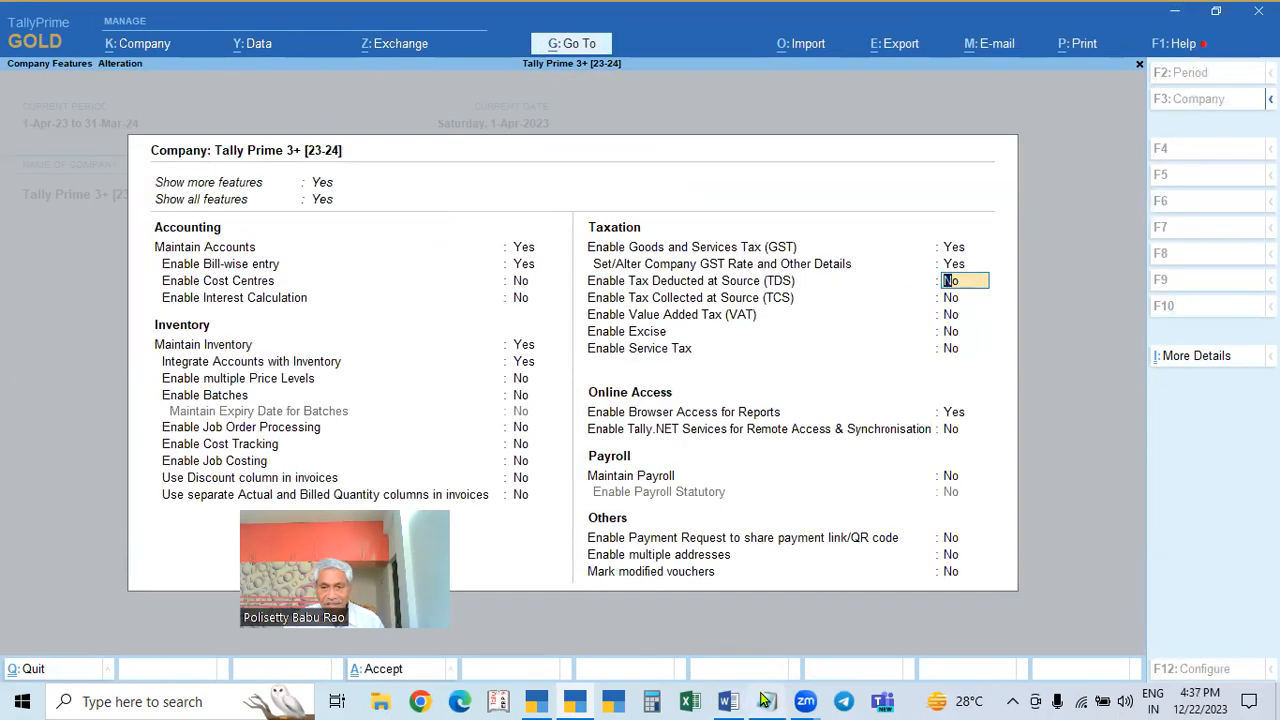
left_click(728, 701)
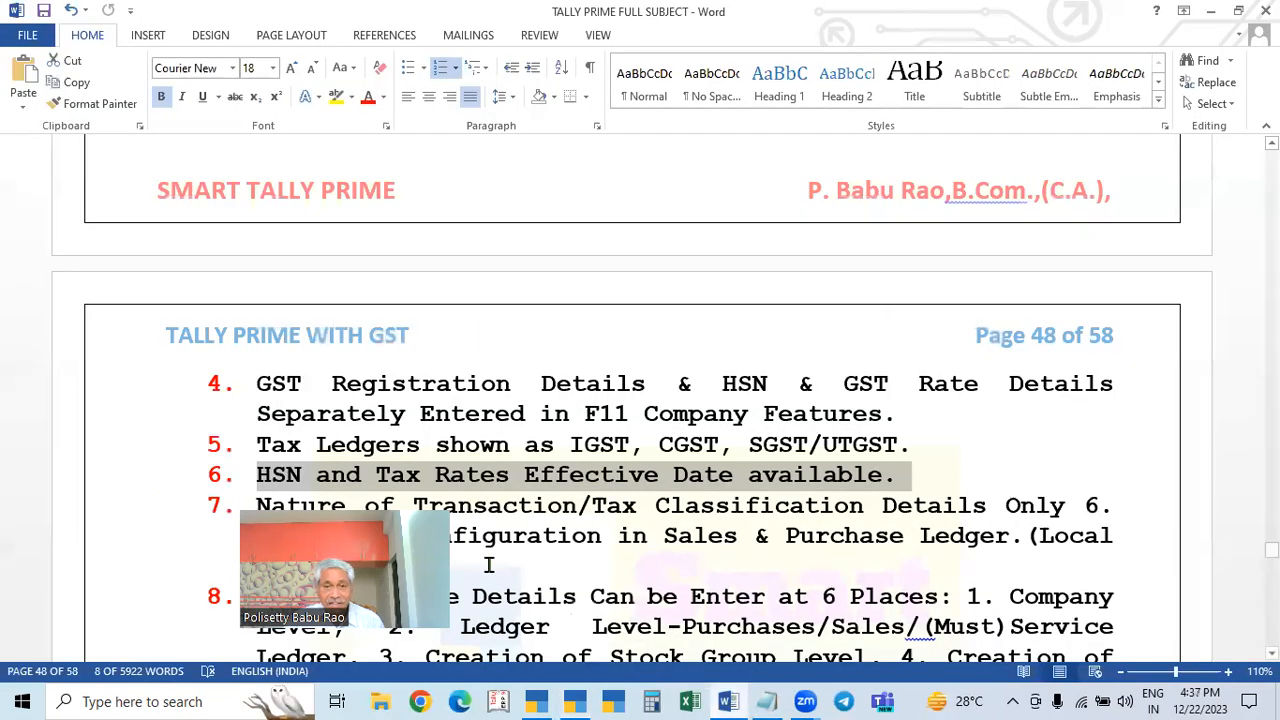
scroll(691, 426, "down", 1)
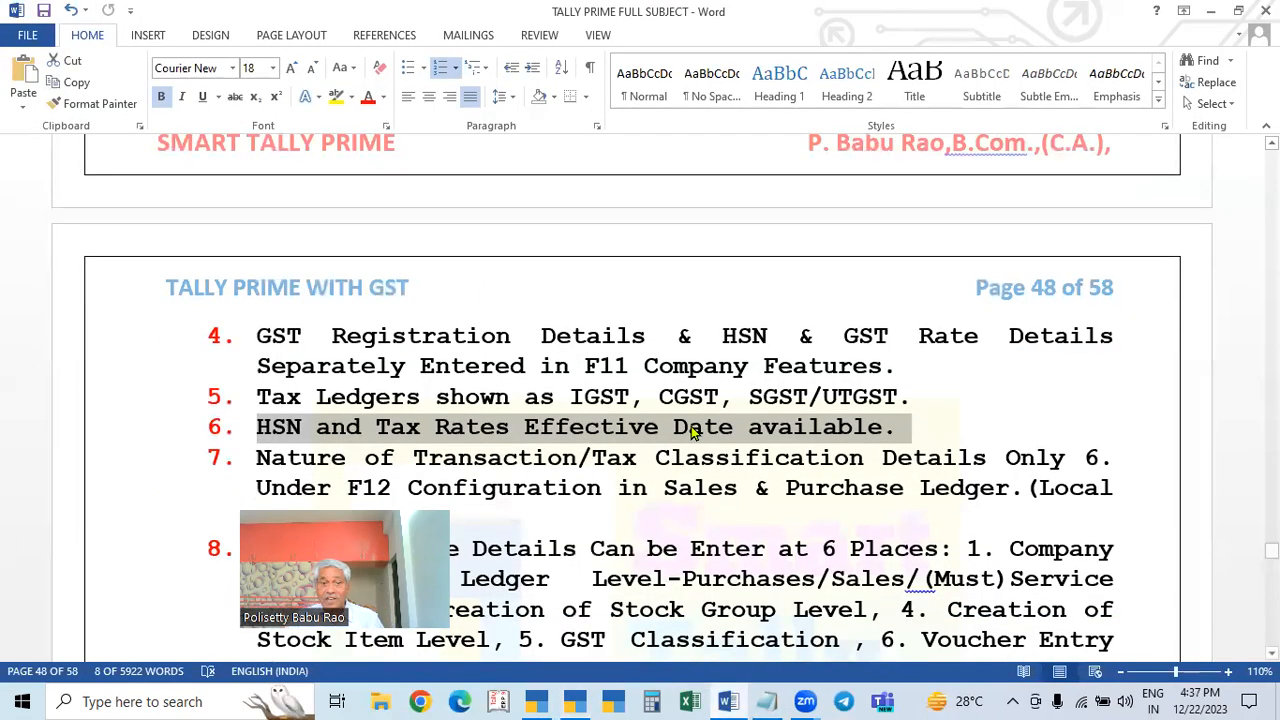
scroll(691, 426, "down", 3)
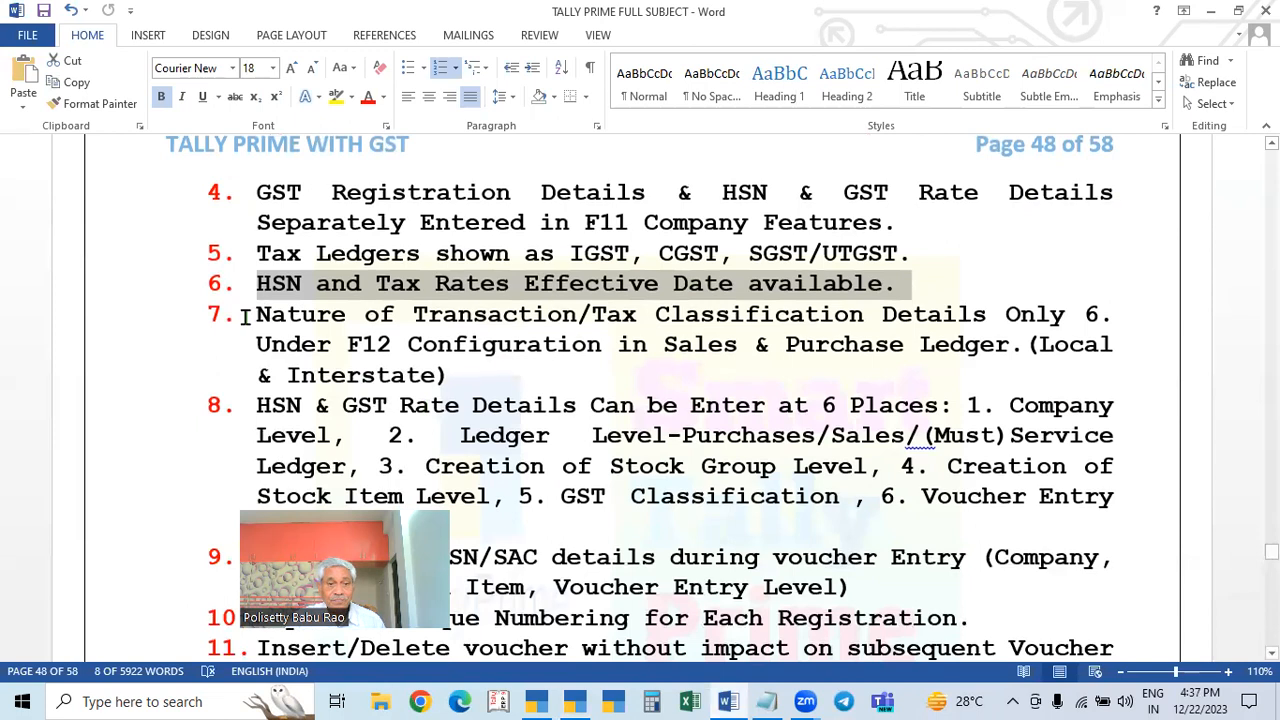
left_click_drag(258, 318, 852, 317)
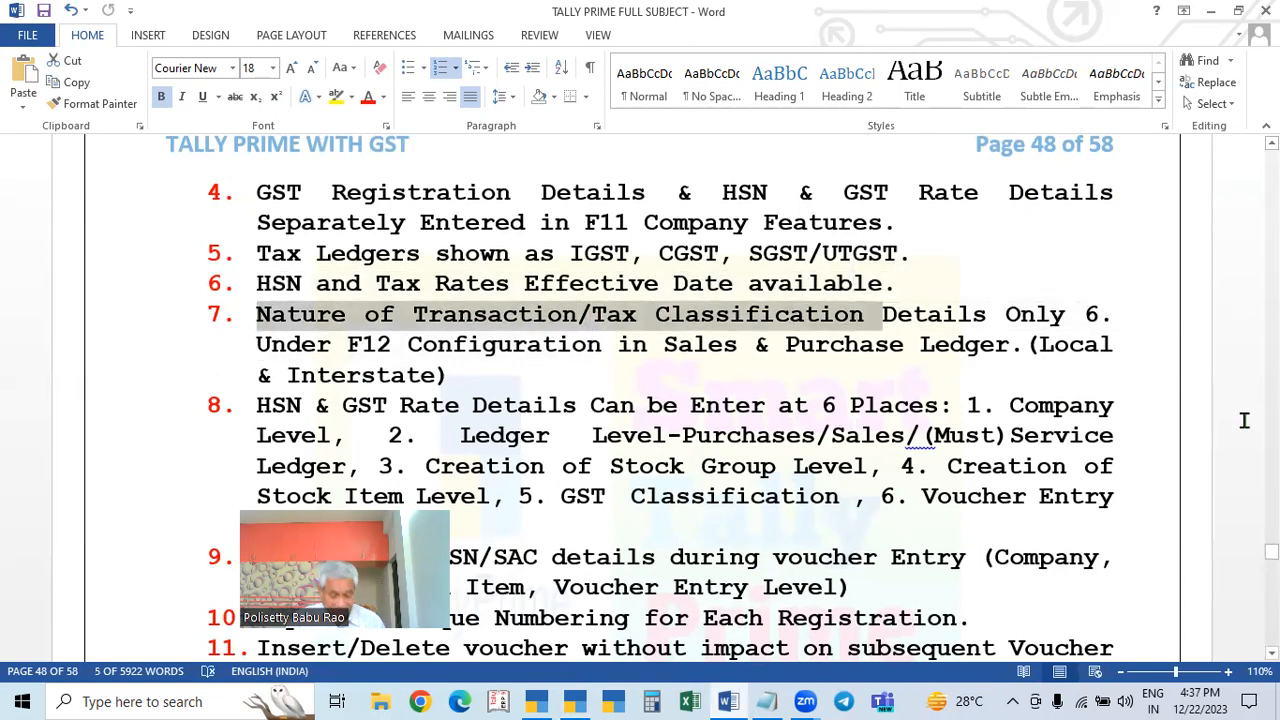
Step: Switch to the Tally Prime 2.1 company and leave the IGST ledger alteration, returning to the Gateway of Tally
key("alt+Tab")
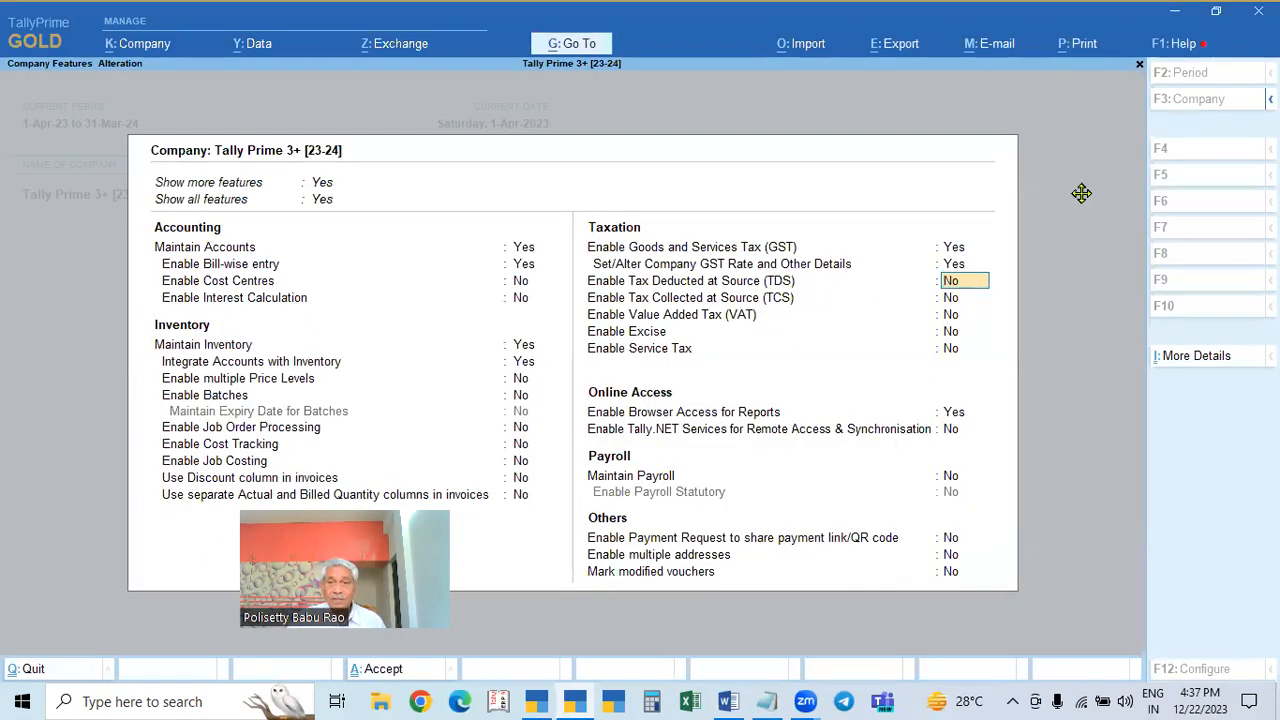
left_click_drag(272, 613, 1081, 193)
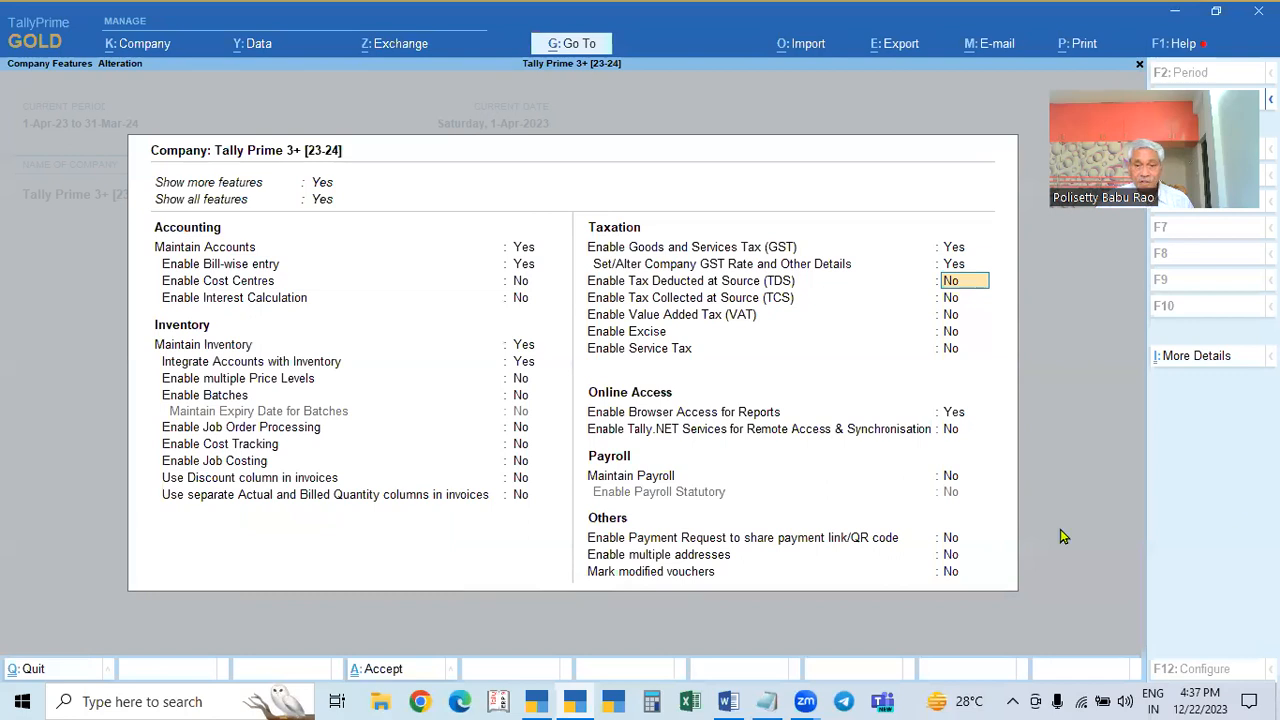
left_click(549, 700)
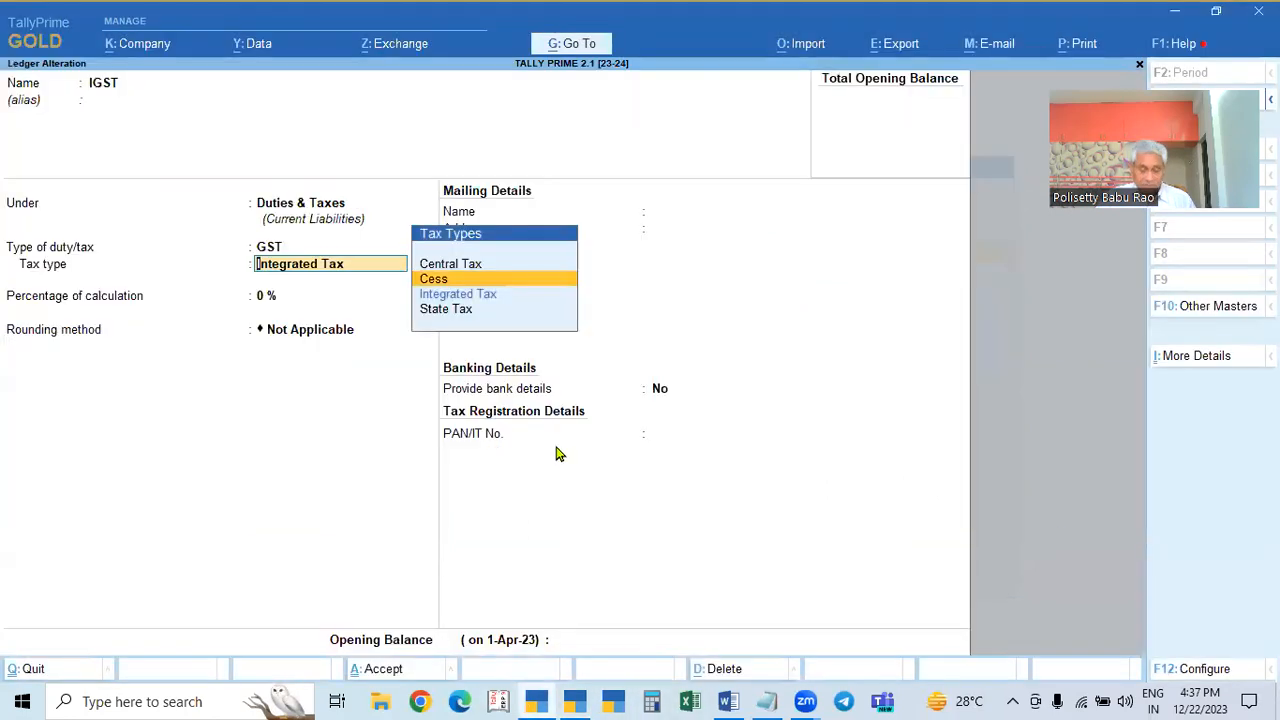
key("Escape")
key("Escape")
key("y")
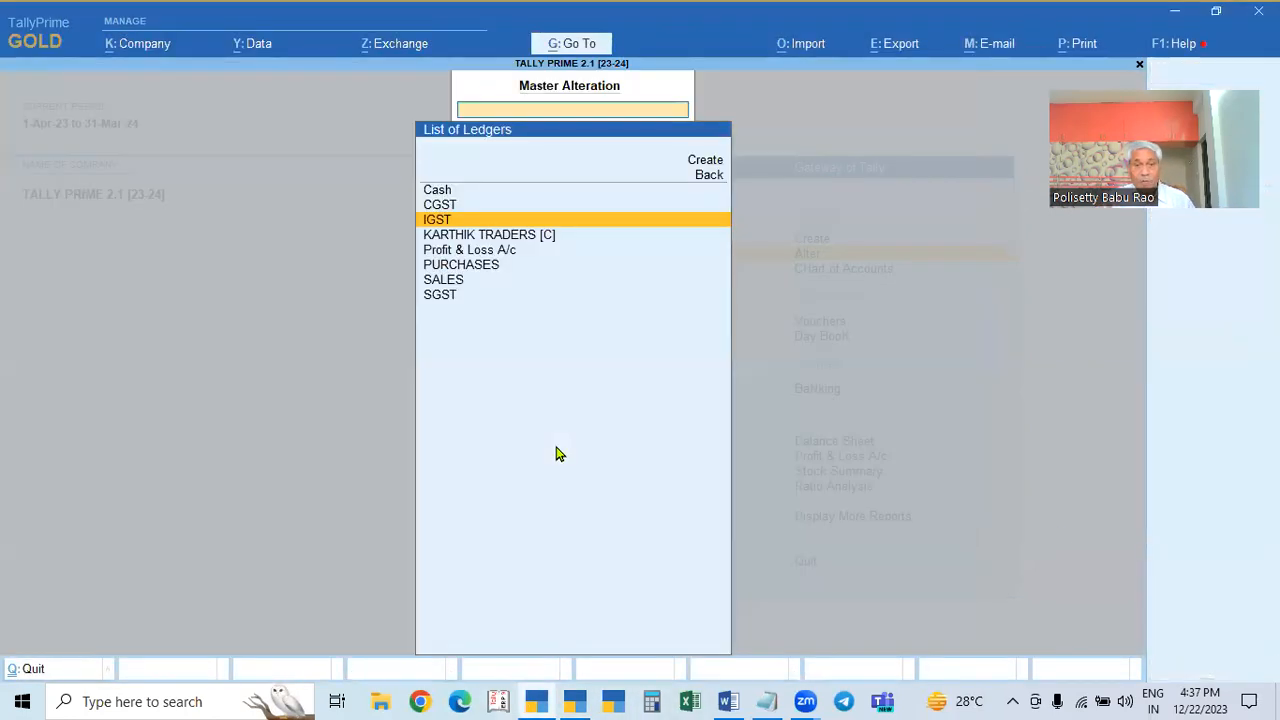
key("Escape")
key("Escape")
Step: Open the Day Book and bring up sales voucher no. 2 for alteration
key("Up")
key("Down")
key("Down")
key("Down")
key("Down")
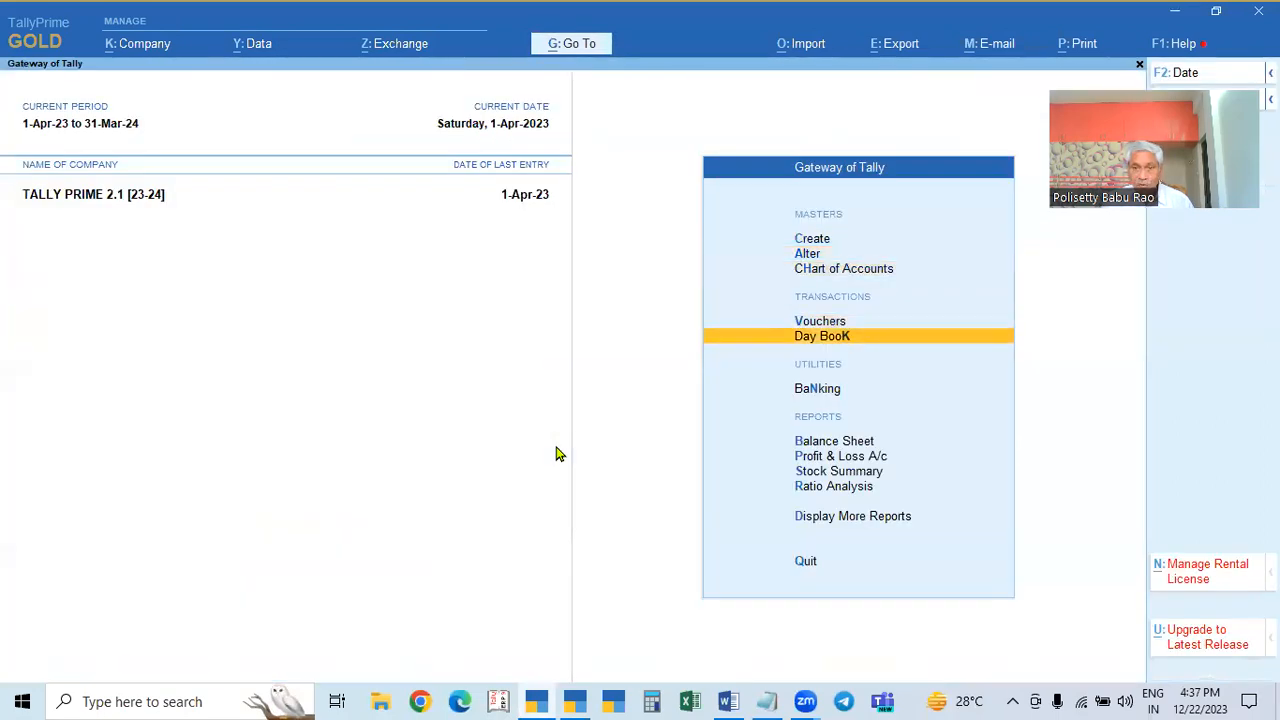
key("Return")
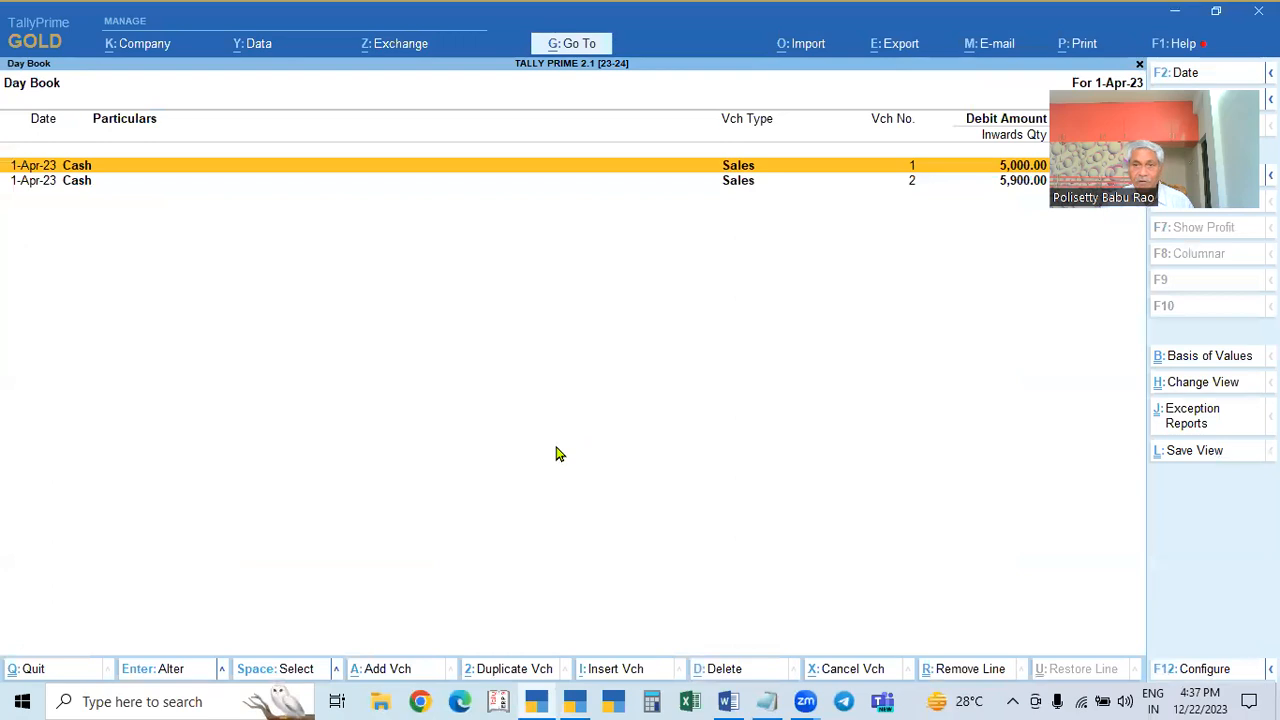
key("Down")
key("Return")
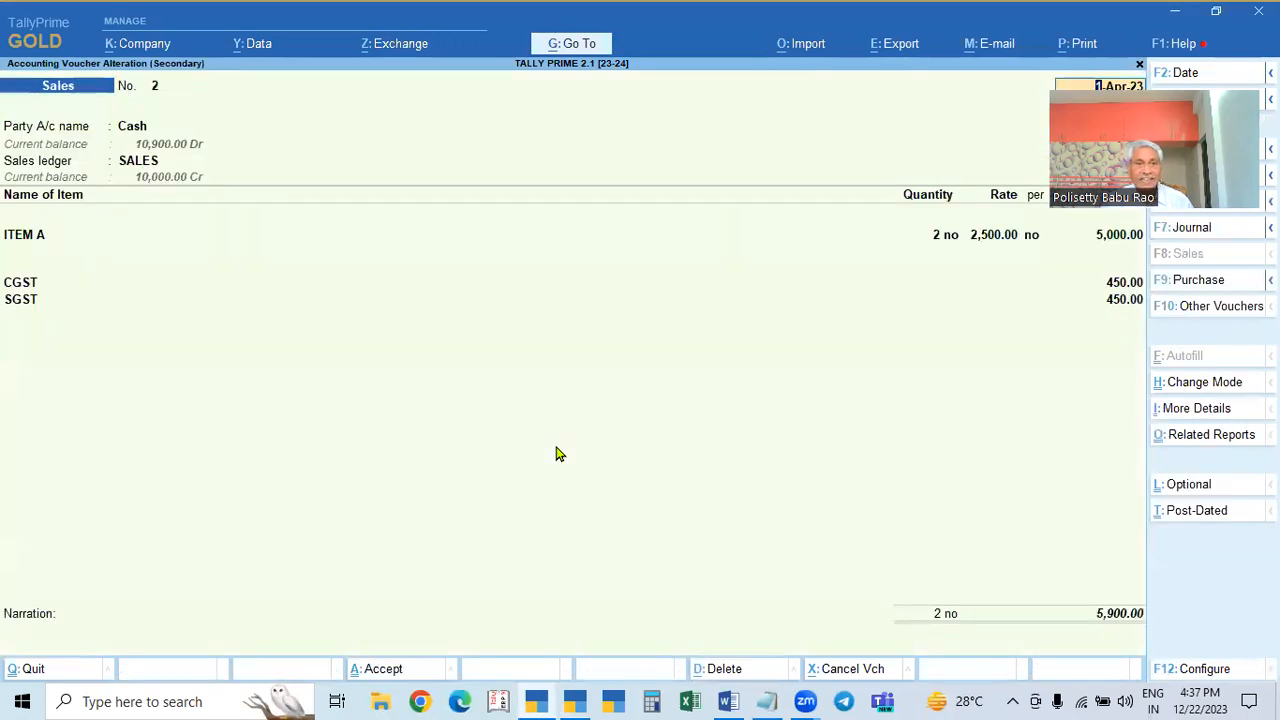
Step: Keep Cash as the party, accept its dispatch and party details, and stop at the SALES ledger
key("Return")
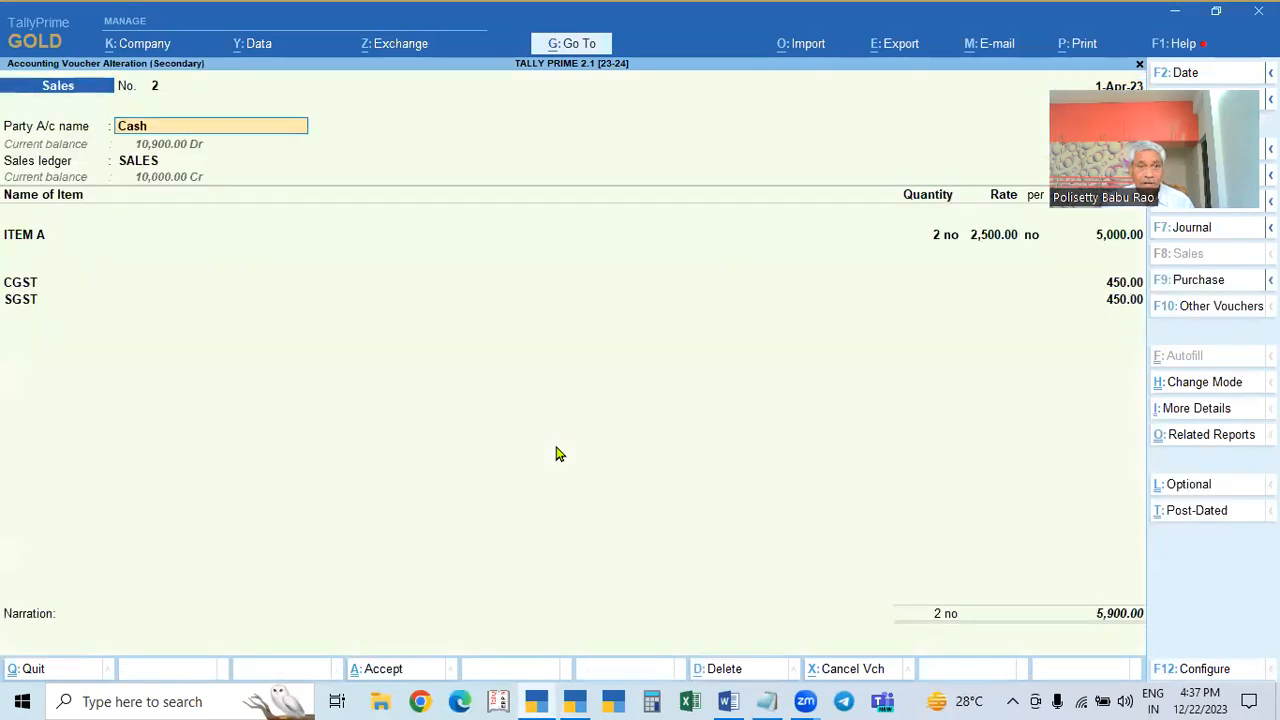
key("Return")
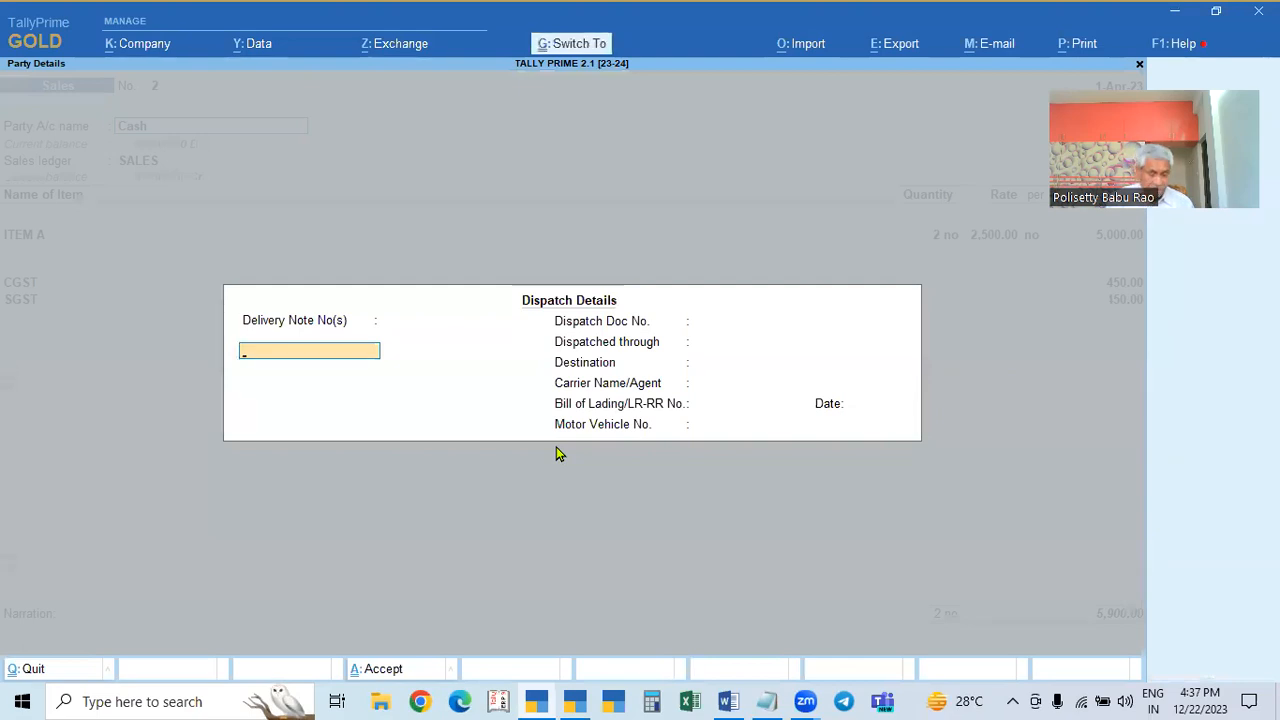
key("ctrl+a")
key("ctrl+a")
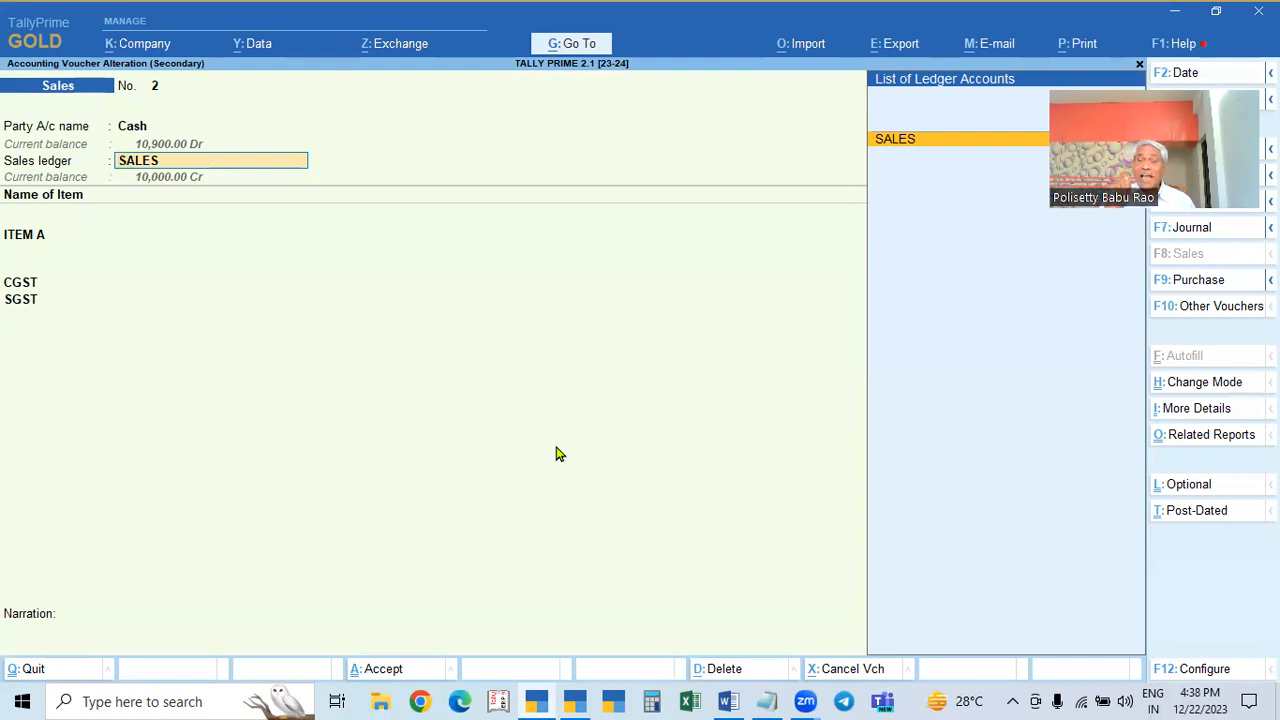
key("Return")
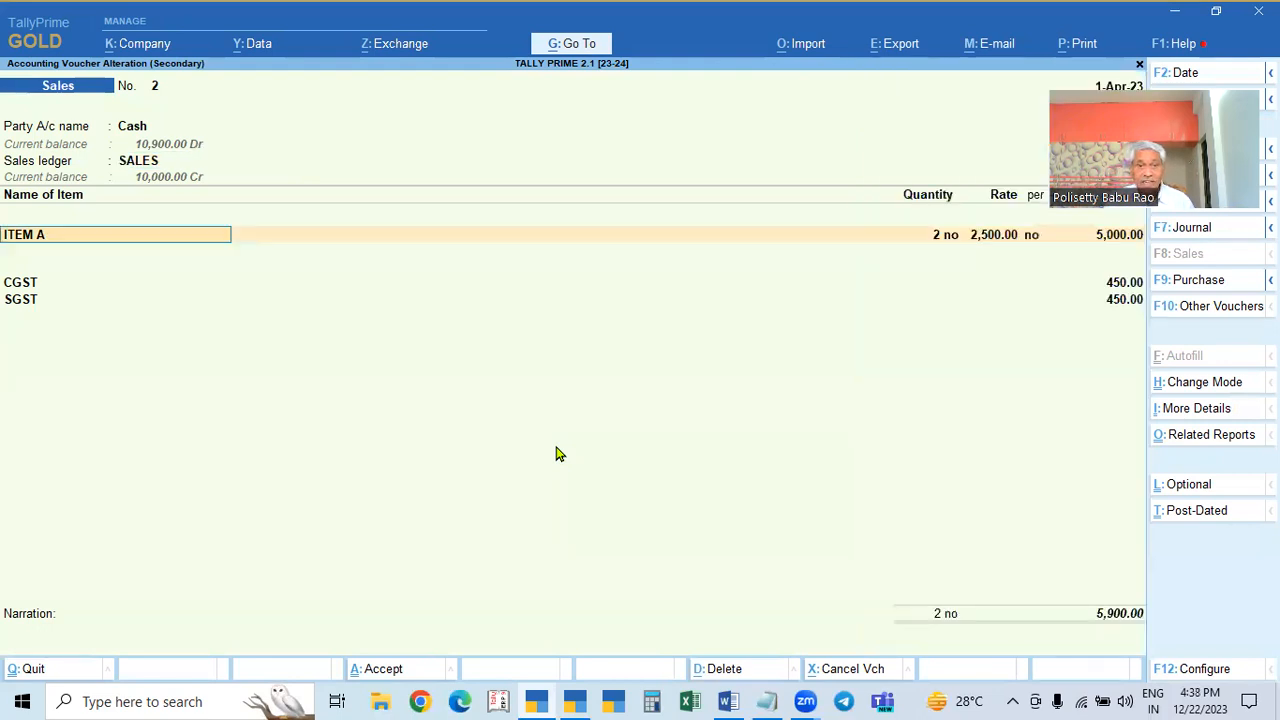
key("BackSpace")
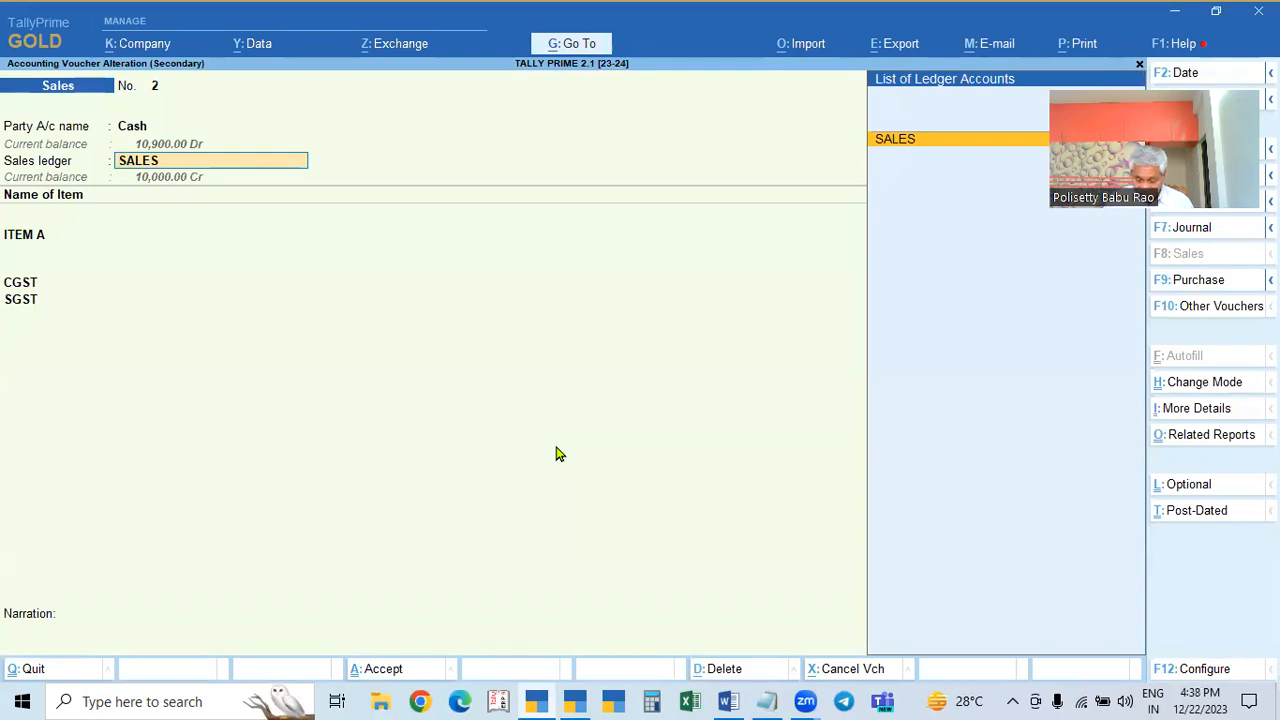
Step: Enable Modify Tax Rate details of GST in the sales voucher configuration
key("F12")
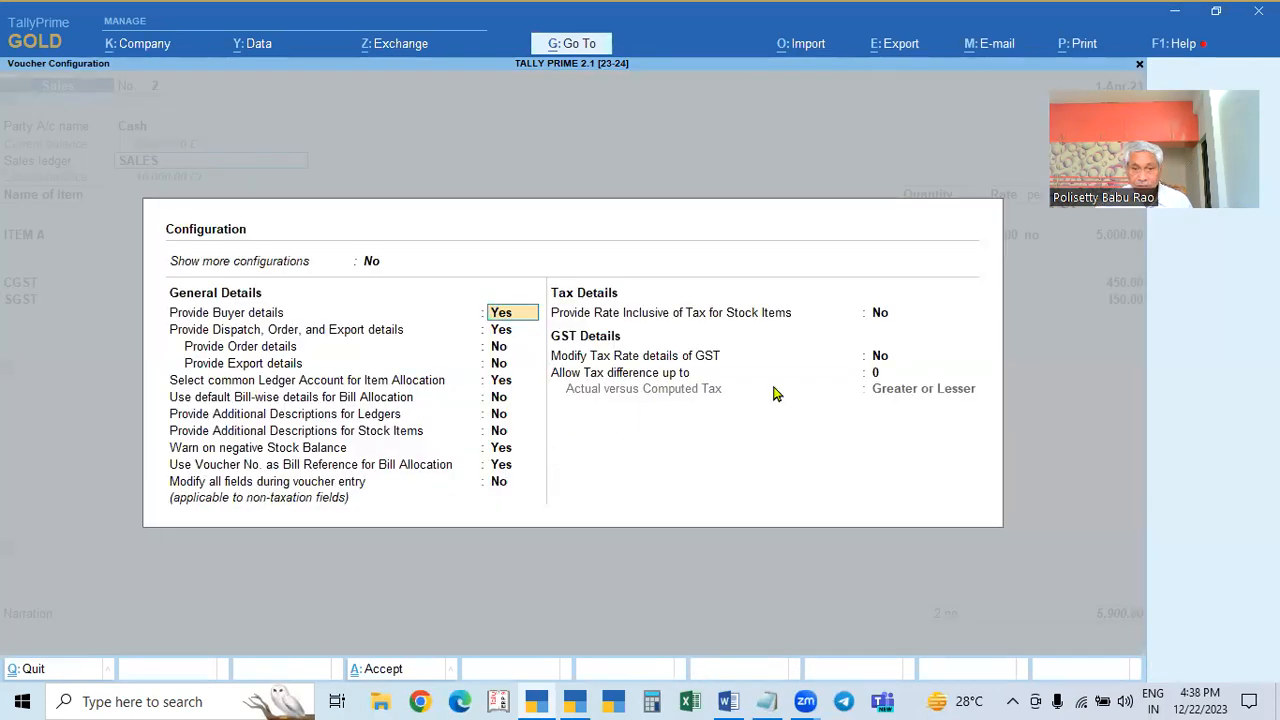
left_click(890, 360)
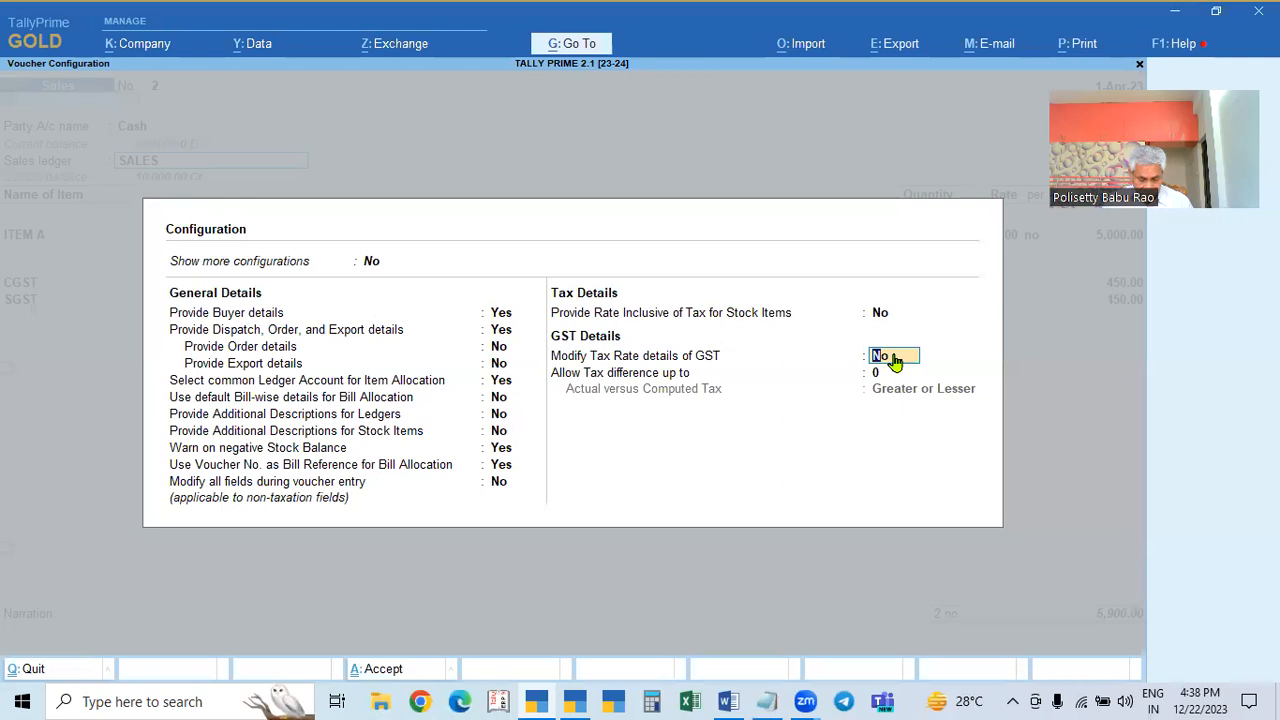
key("y")
key("ctrl+a")
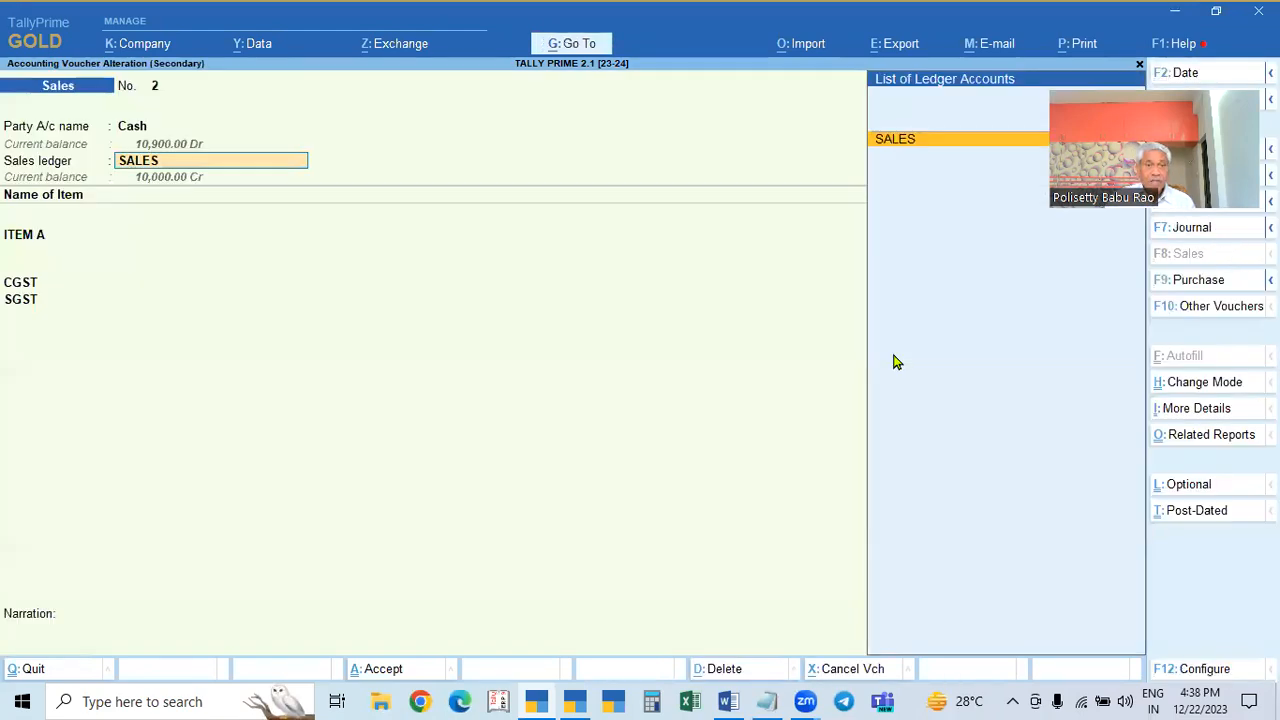
Step: Open the tax classification details for the SALES ledger, check the Classification/Nature field, and leave them unchanged
key("Return")
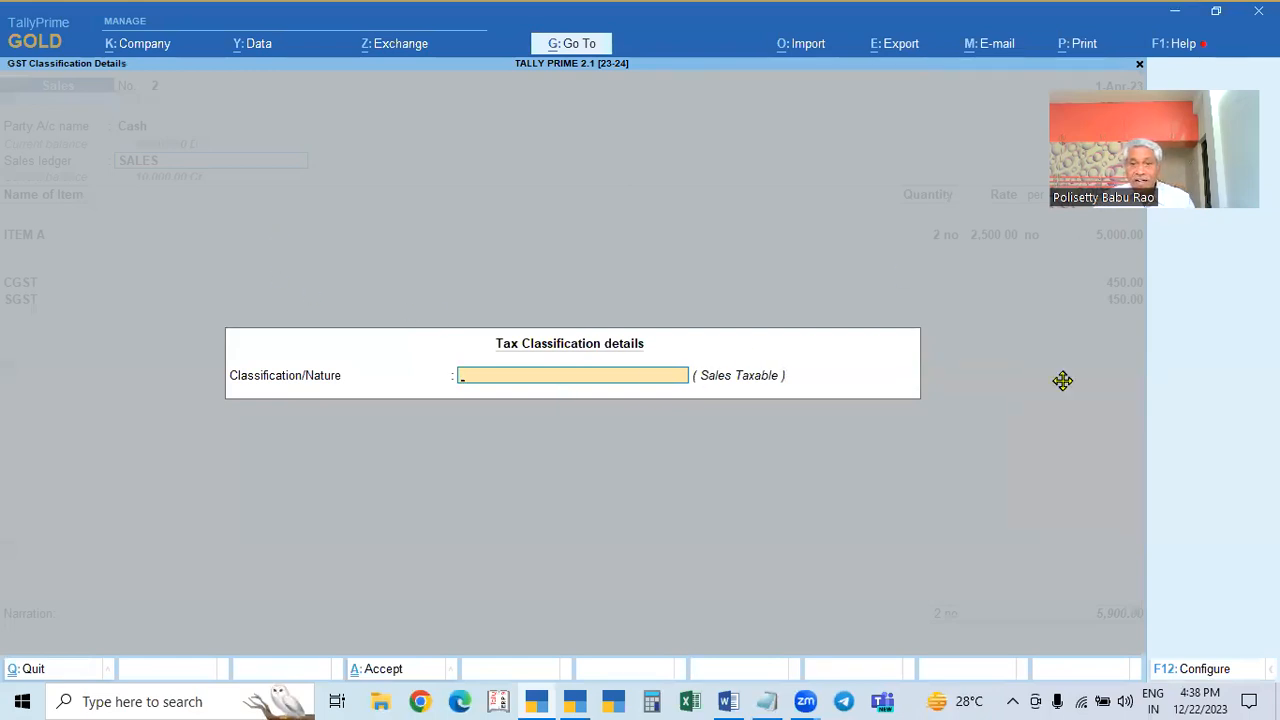
left_click(548, 377)
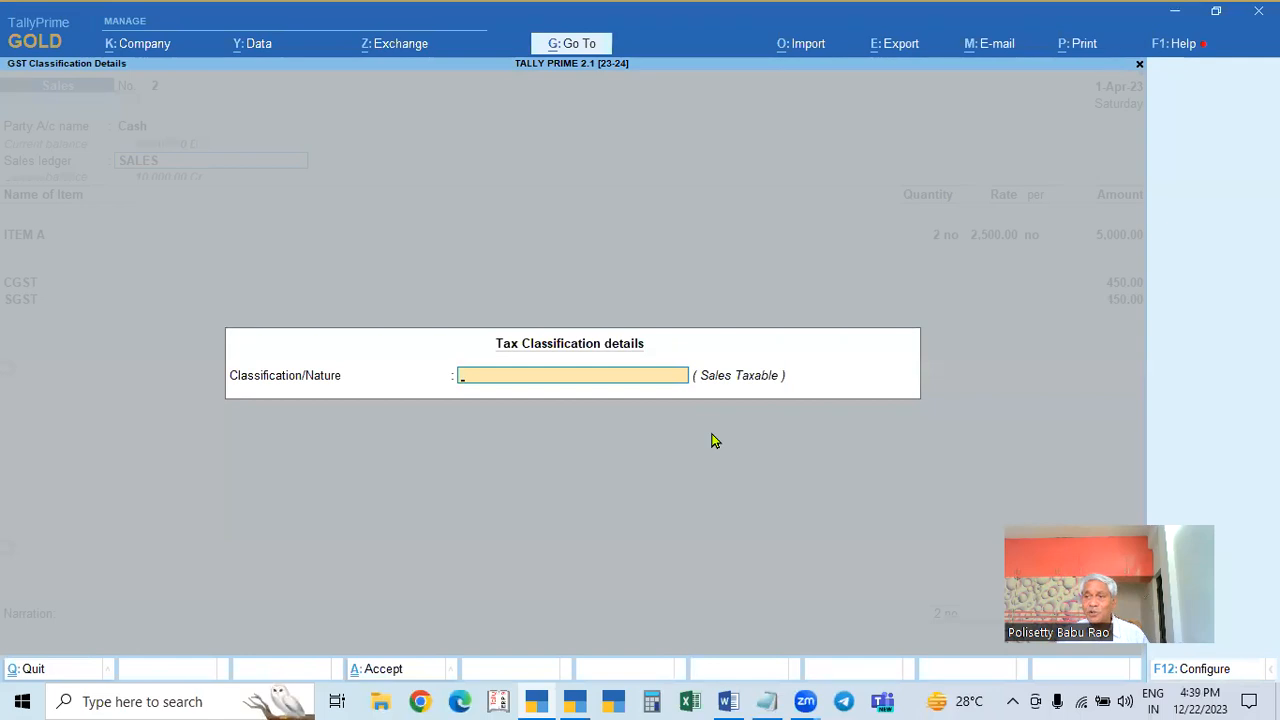
key("Escape")
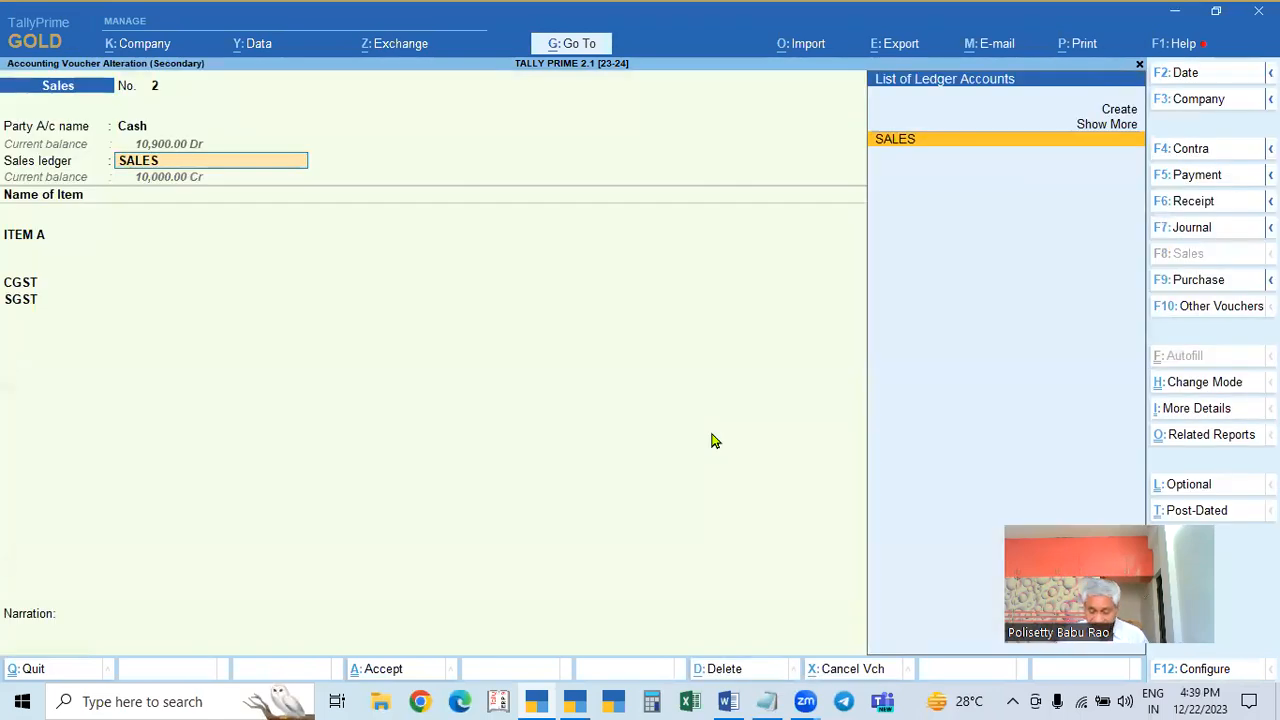
Step: Set Modify Tax Rate details of GST to No in the voucher configuration and continue to the item line
key("F12")
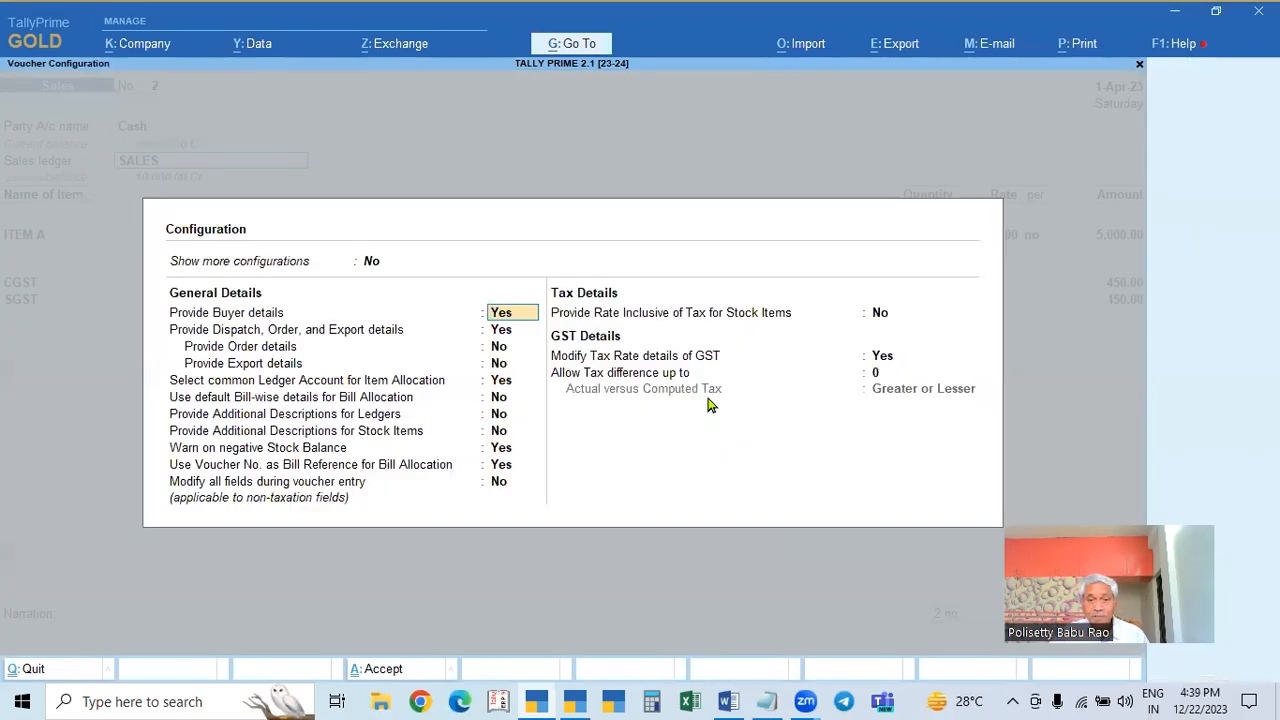
left_click(882, 362)
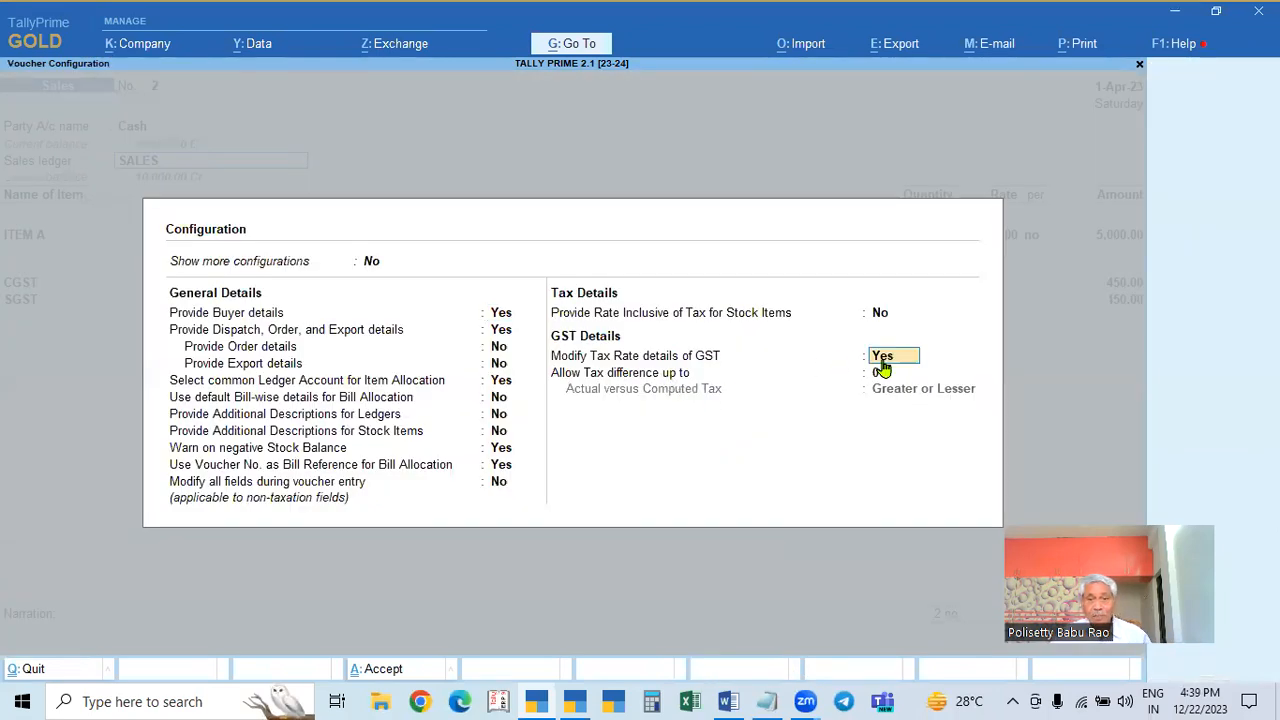
key("n")
key("Return")
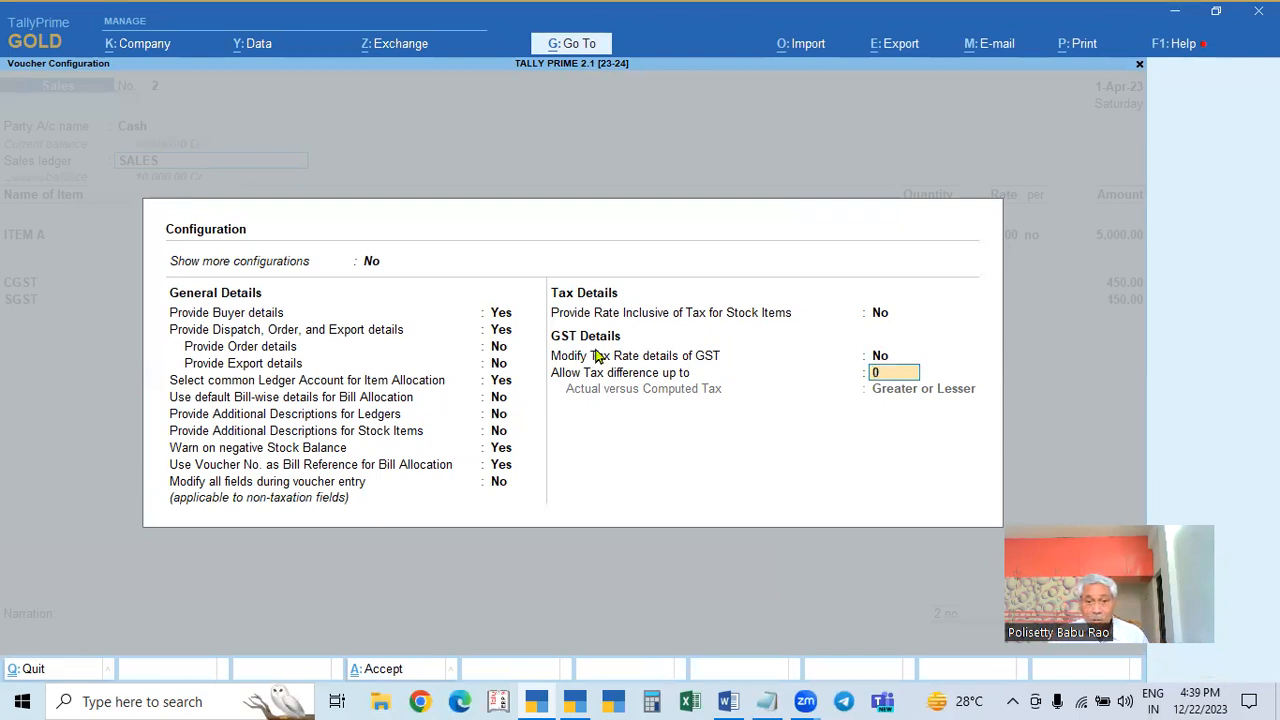
left_click(880, 362)
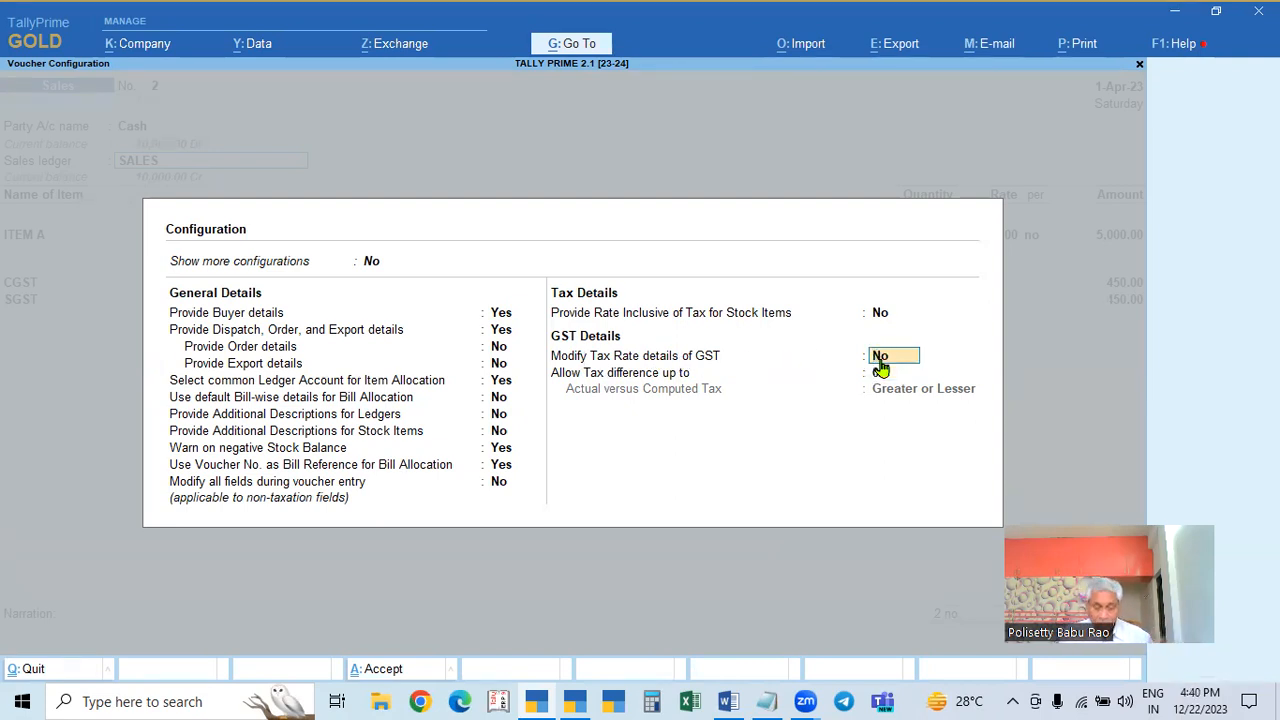
key("Return")
key("ctrl+a")
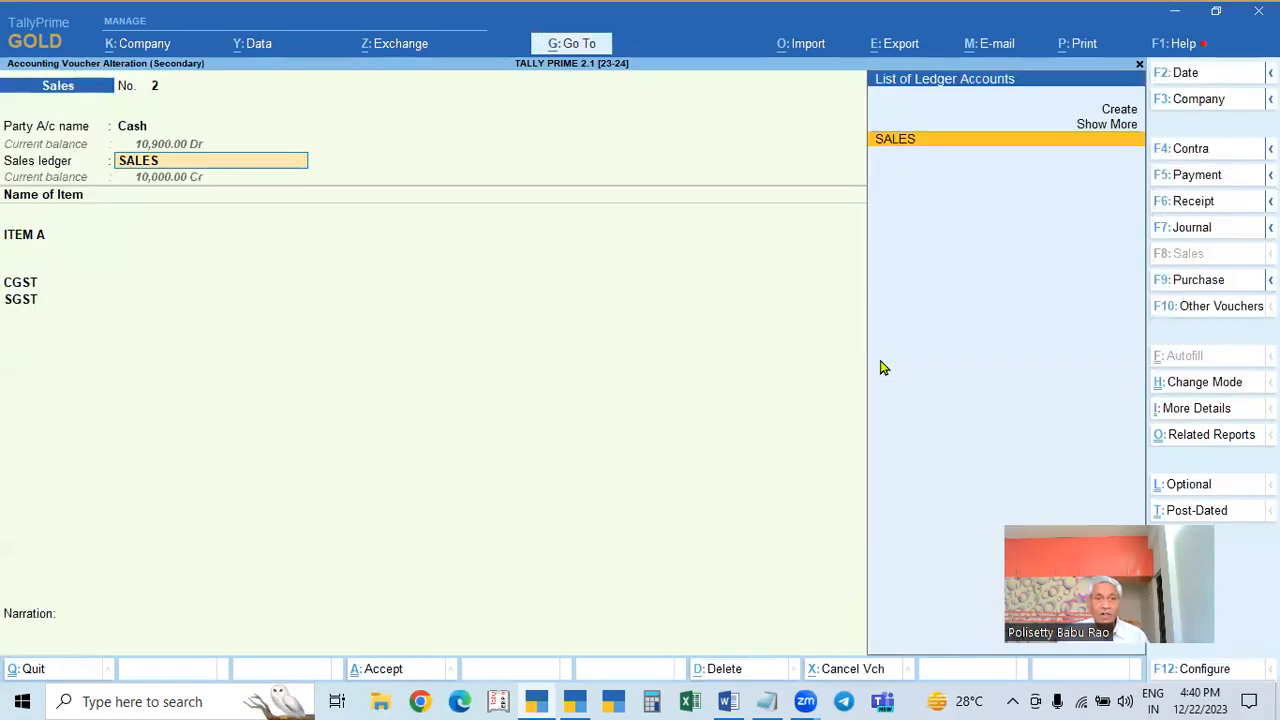
key("Return")
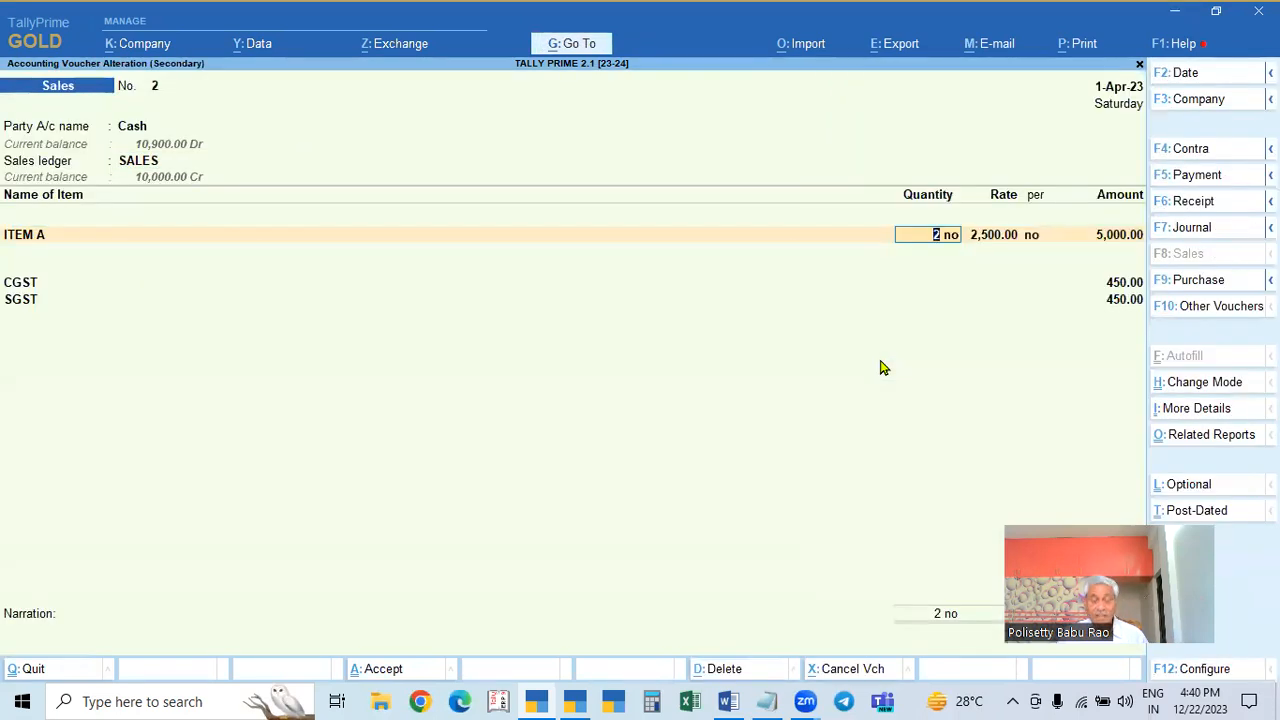
Step: Switch to the Tally Prime 3+ company and leave its company features screen, returning to the Gateway of Tally
key("F11")
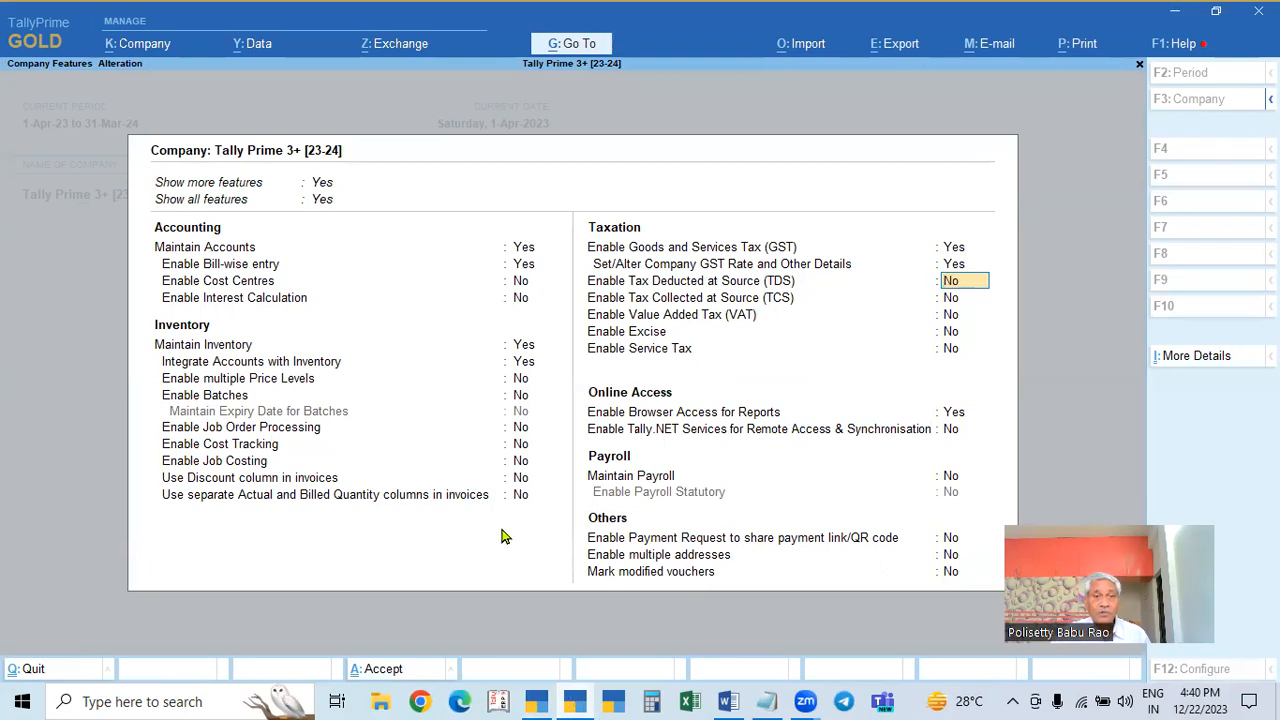
key("Escape")
key("Return")
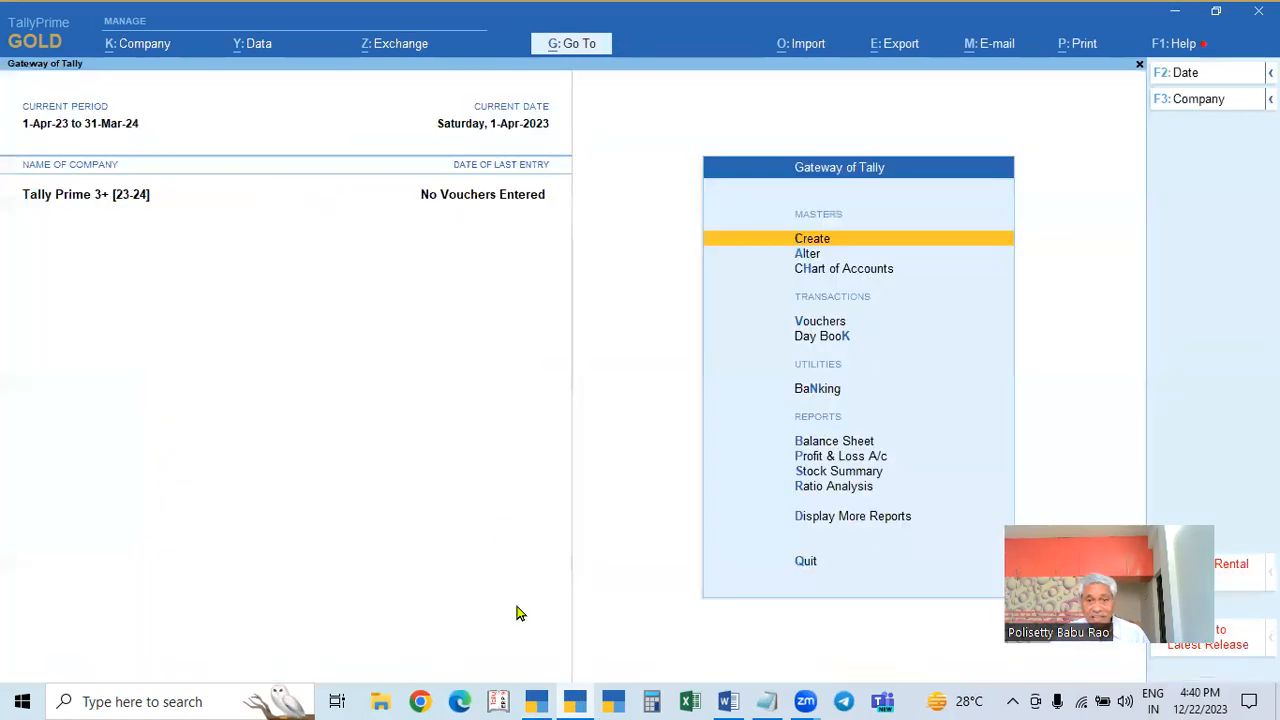
Step: Start a sales voucher for party RAGHAVA STORES[TS], accept the party details, and continue with the Sales ledger
key("Down")
key("Down")
key("Down")
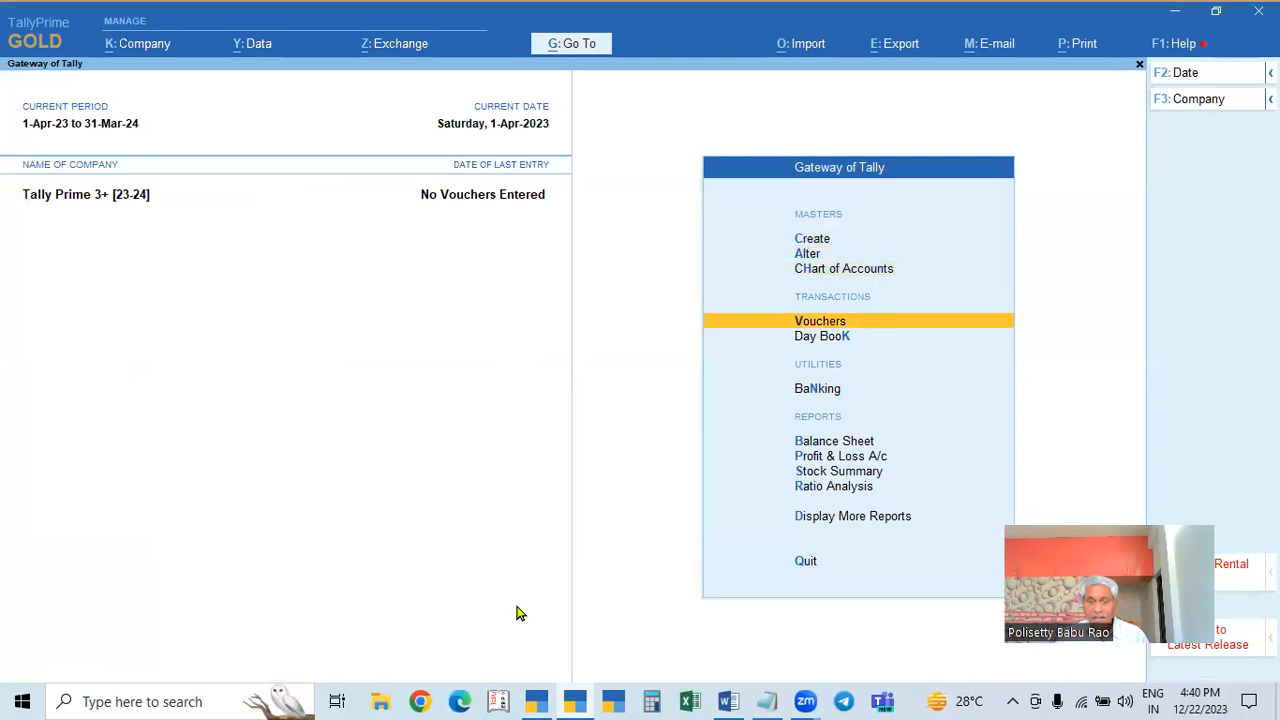
key("Return")
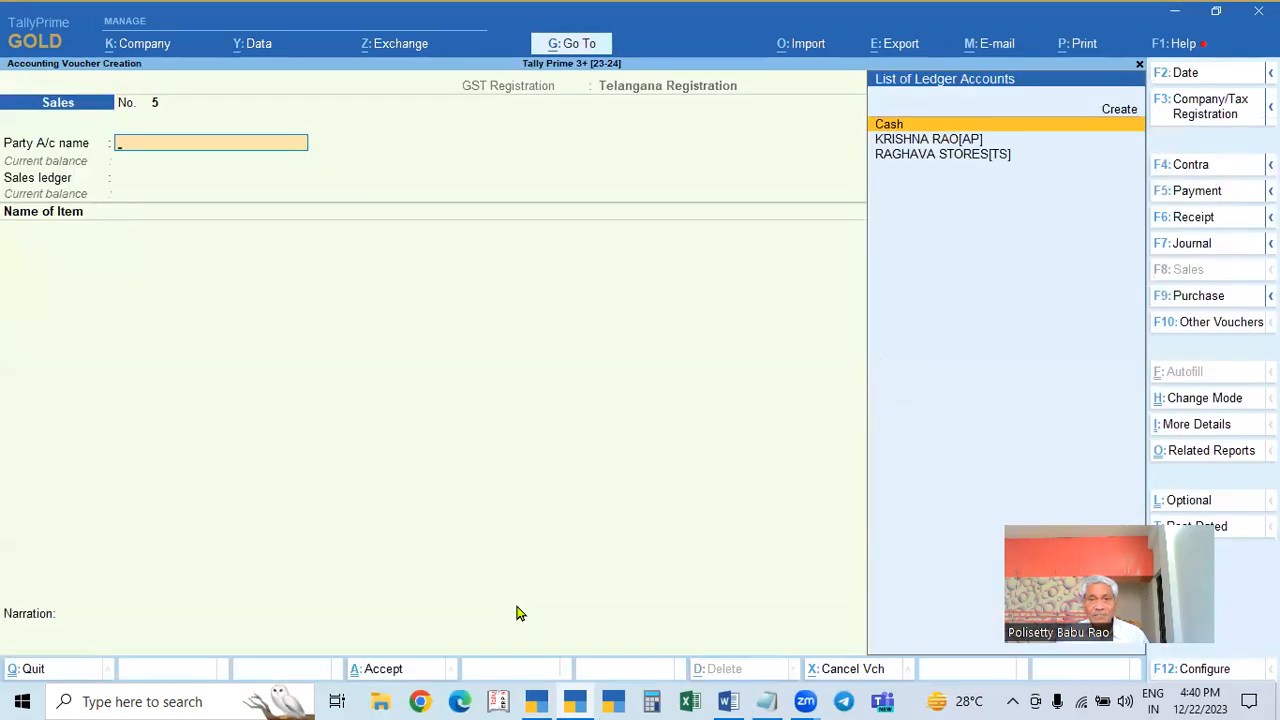
key("Down")
key("Down")
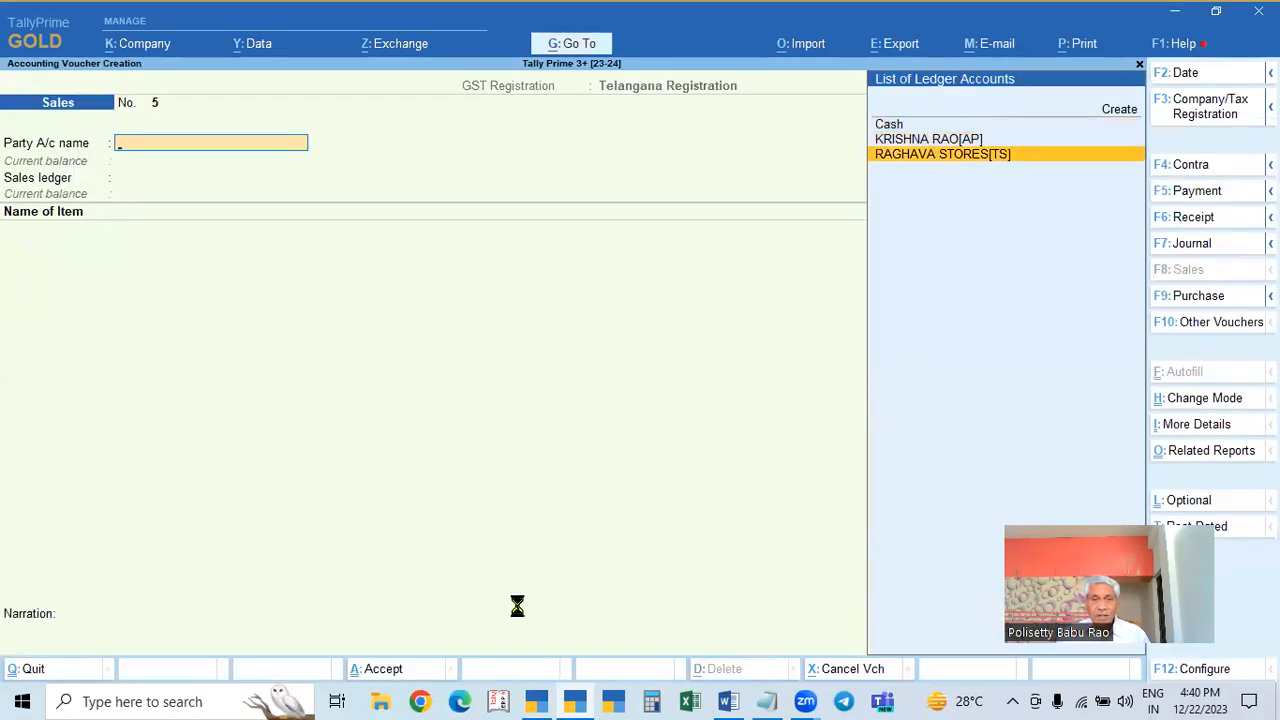
key("Return")
key("ctrl+a")
key("ctrl+a")
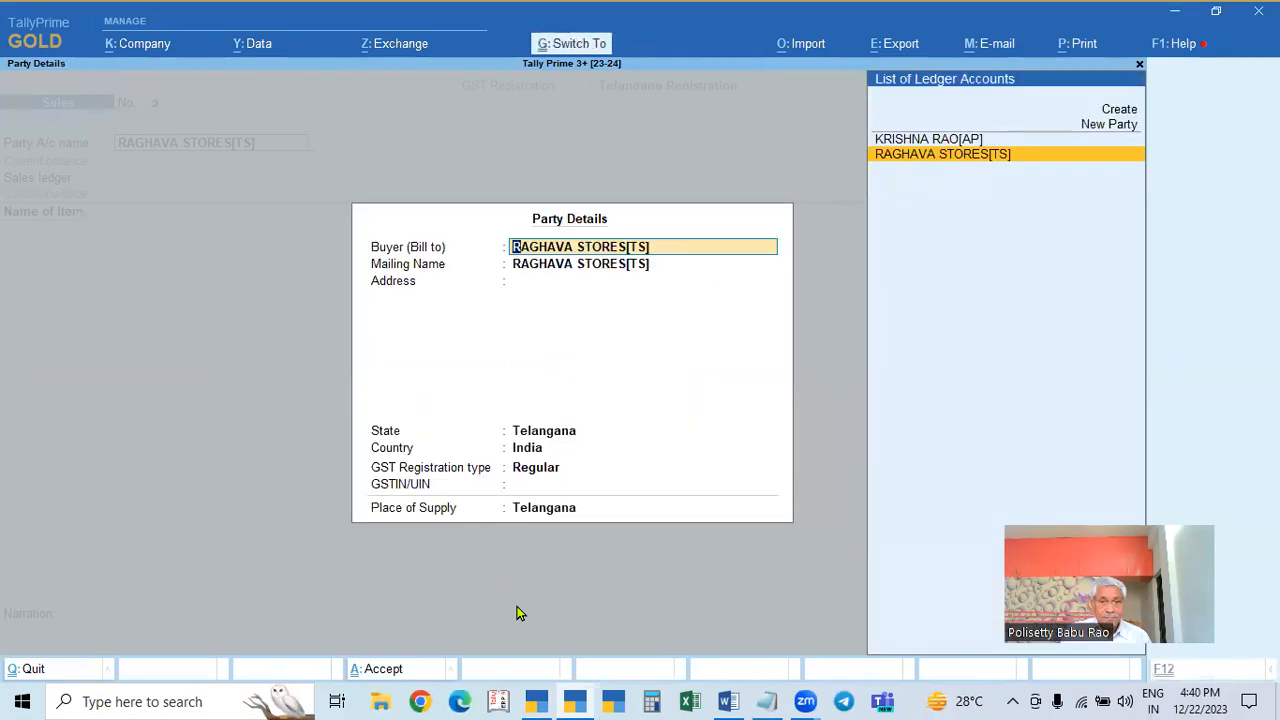
key("Return")
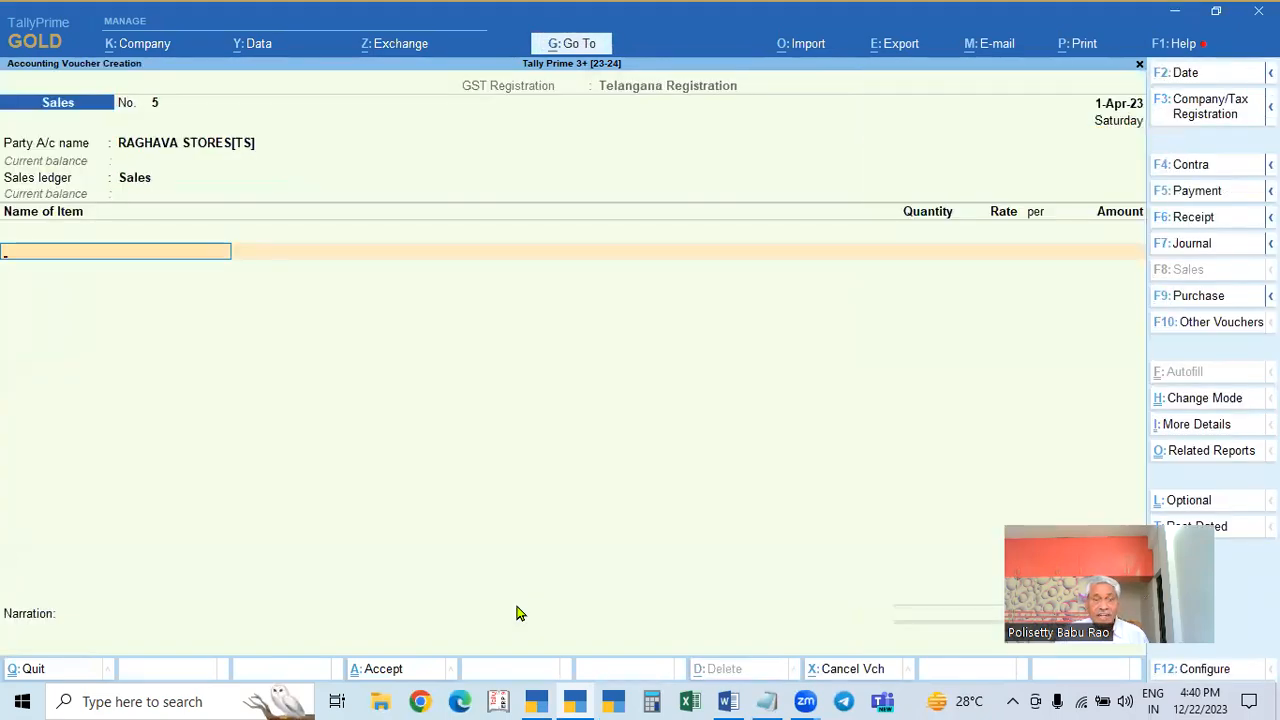
Step: Set Modify GST & HSN/SAC related details to Yes in the sales voucher configuration and continue past the Sales ledger to the item line
left_click(142, 187)
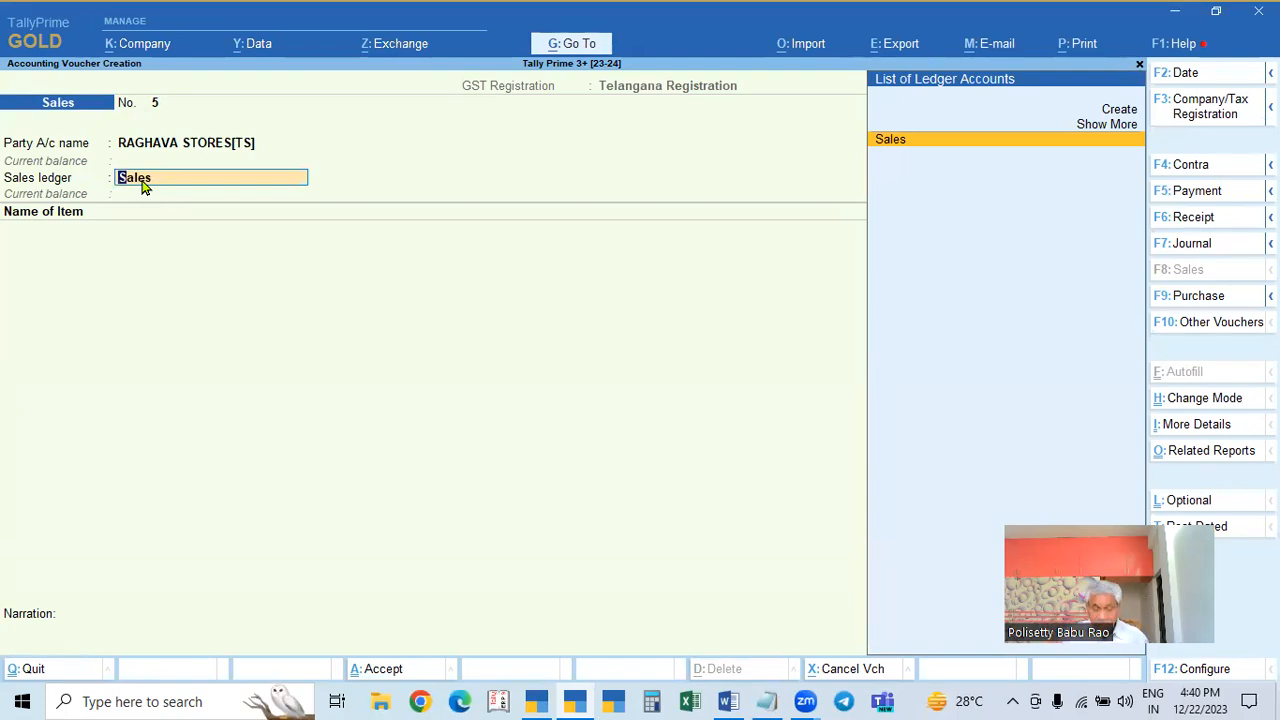
key("ctrl")
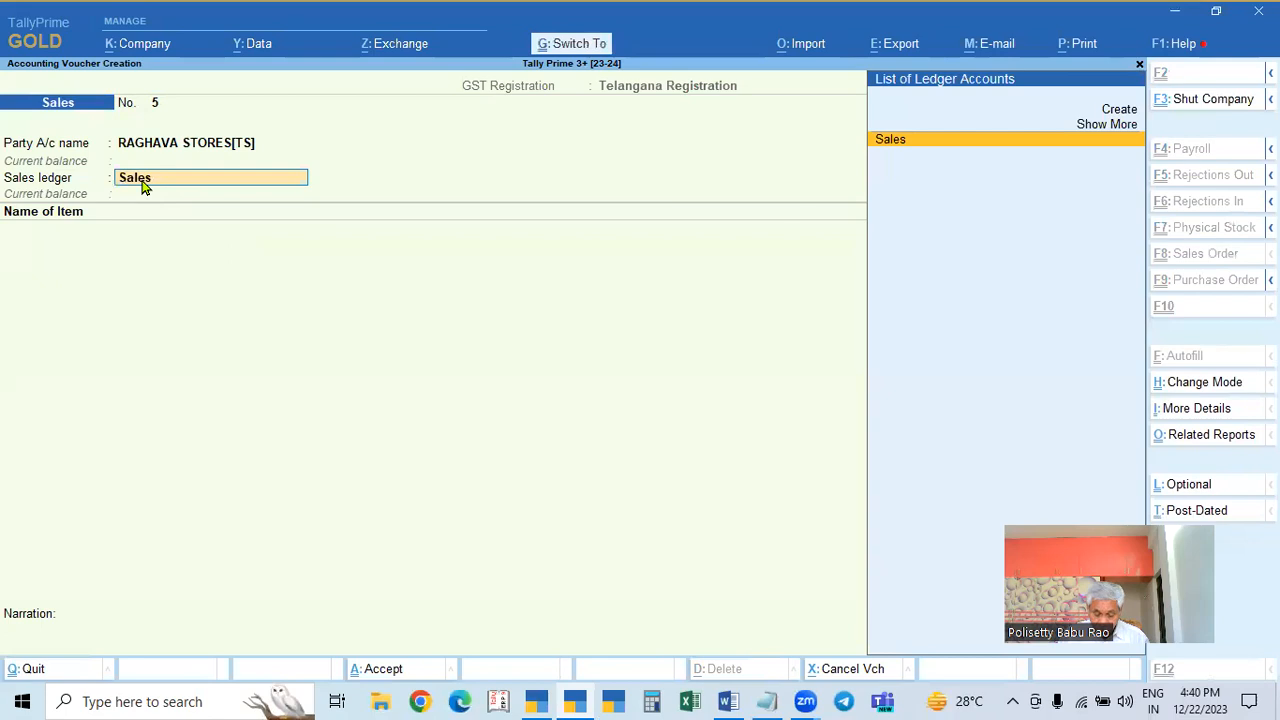
key("F12")
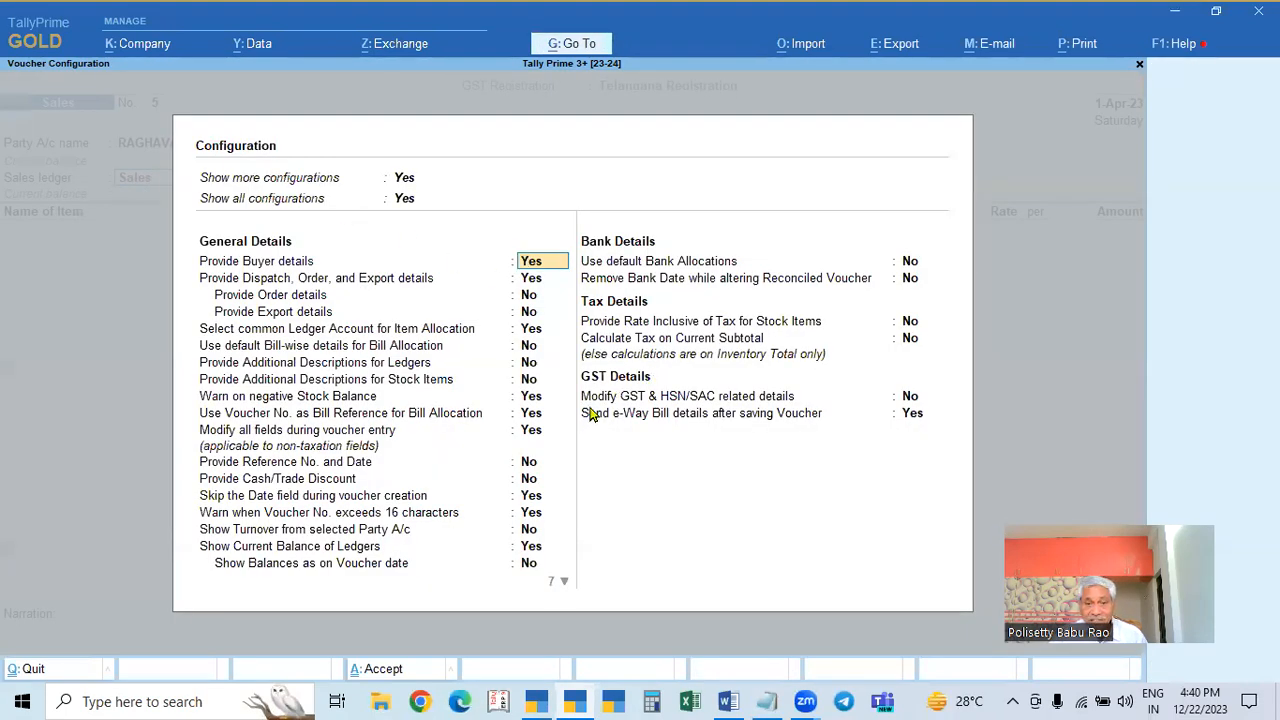
left_click(909, 397)
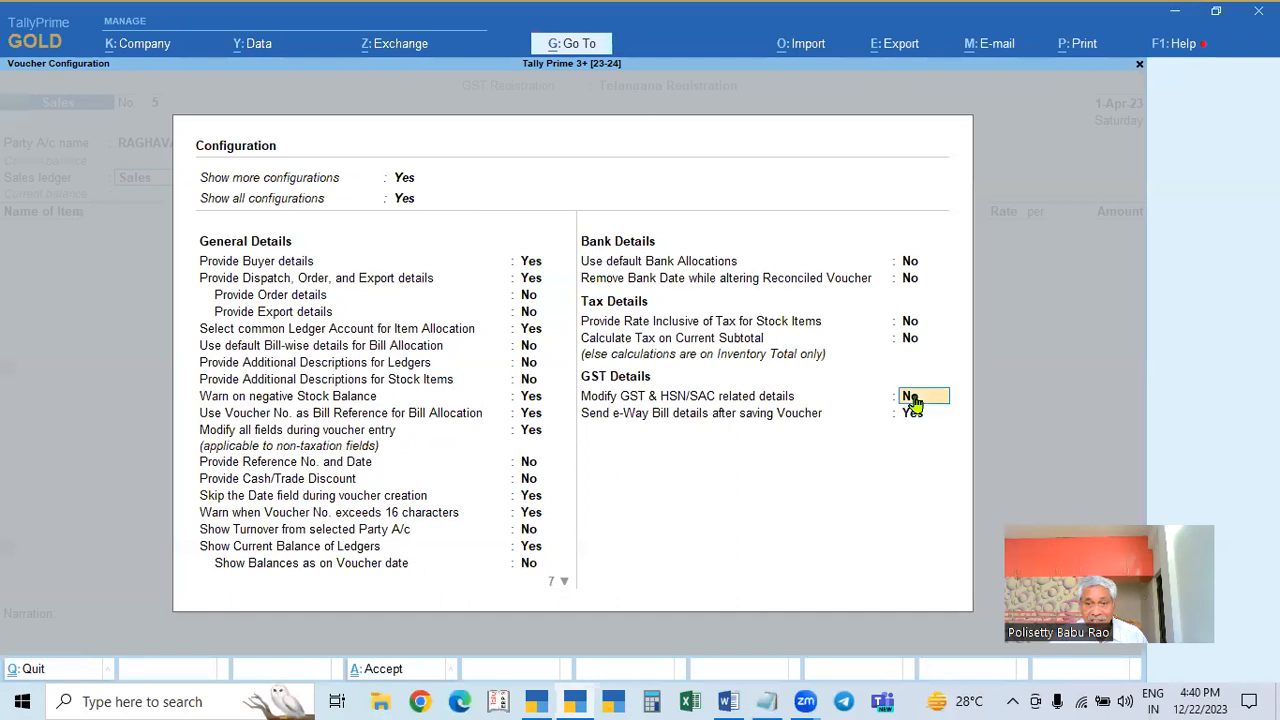
key("y")
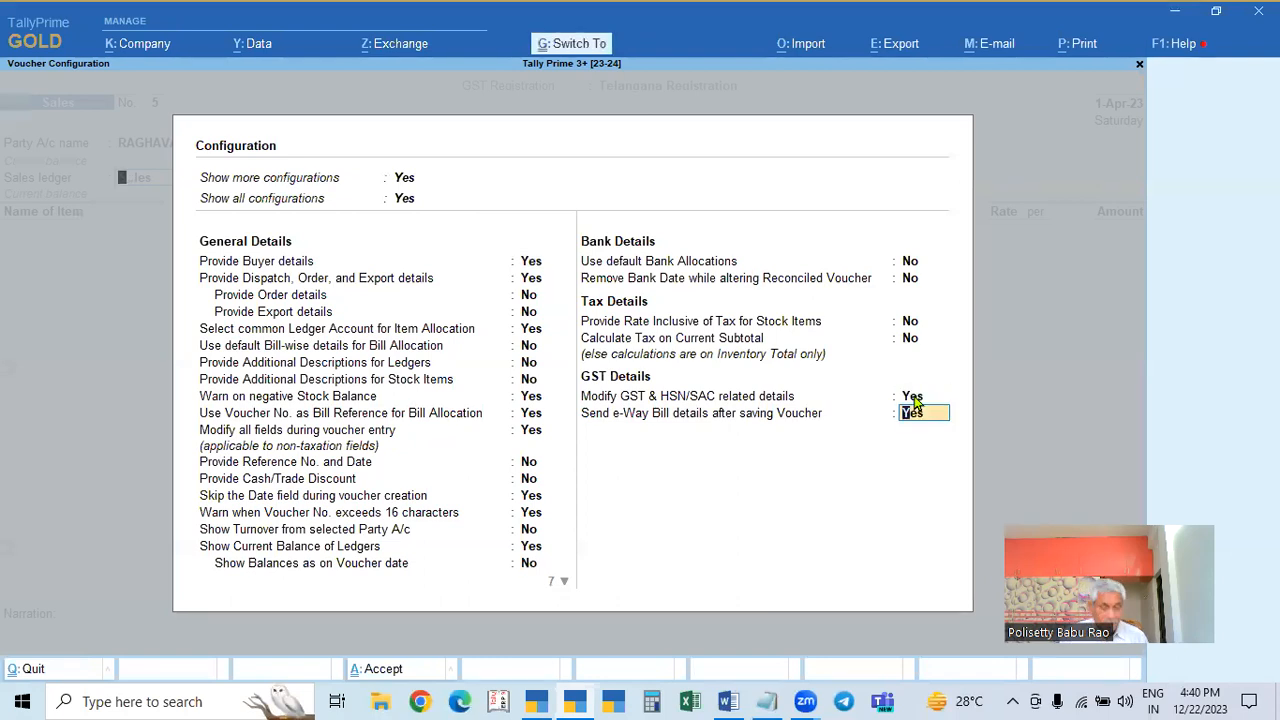
key("ctrl+a")
key("Return")
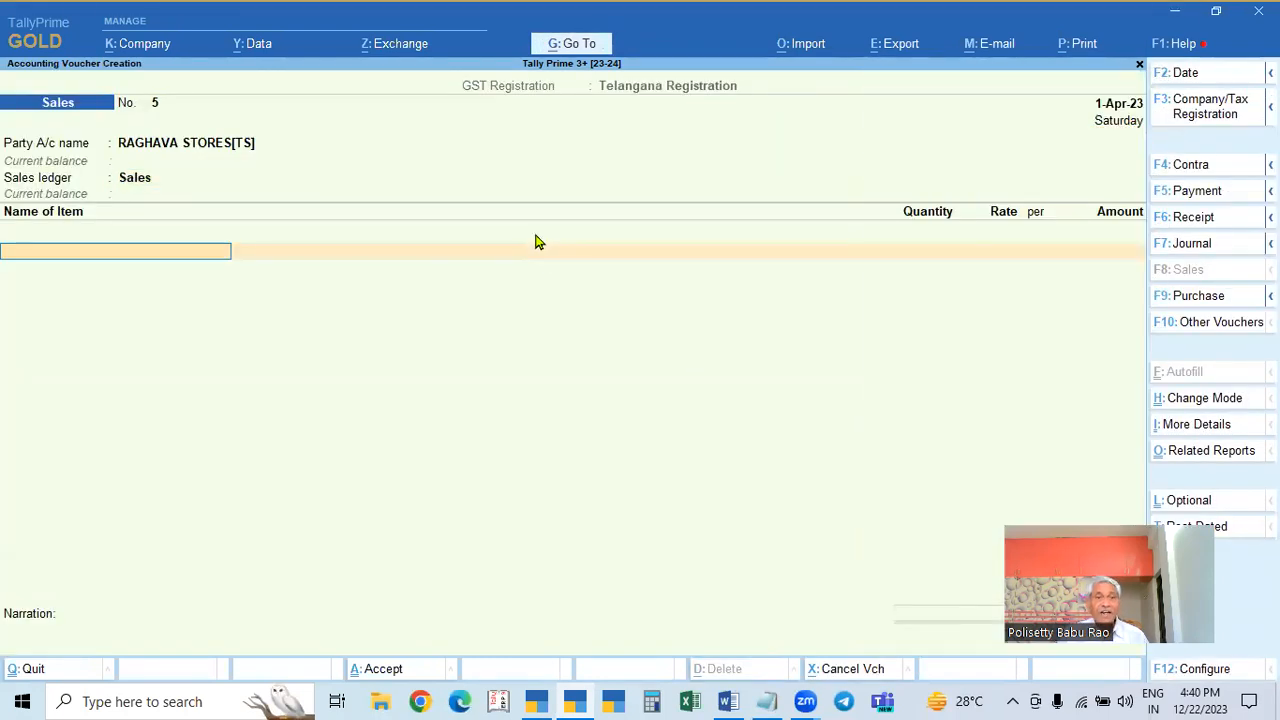
key("BackSpace")
key("Return")
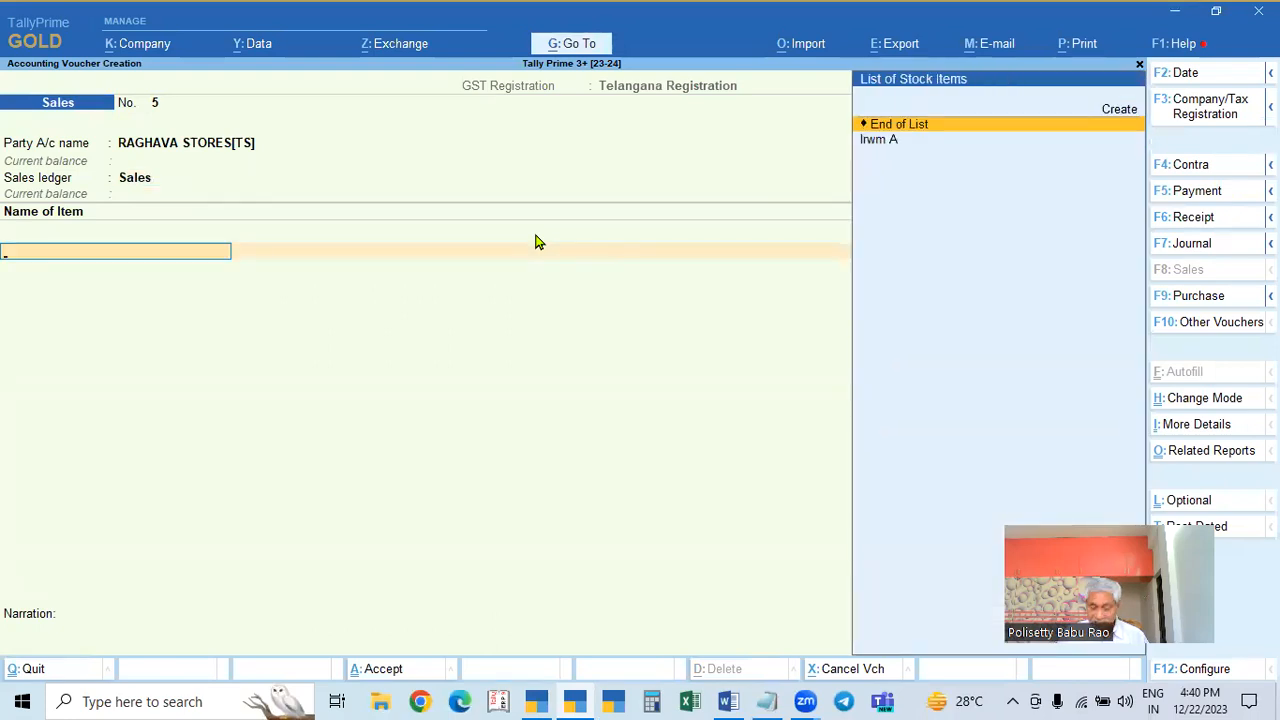
Step: Set Modify GST & HSN/SAC related details back to No in the sales voucher configuration
key("BackSpace")
key("F12")
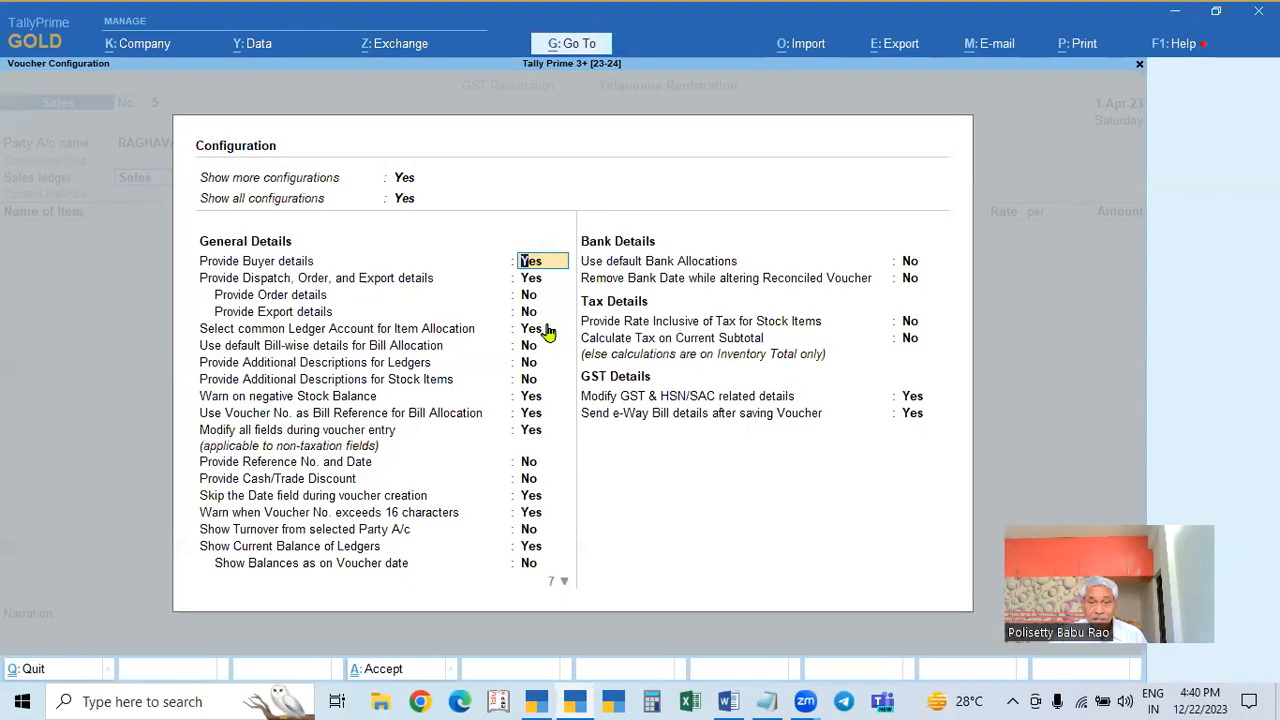
left_click(912, 398)
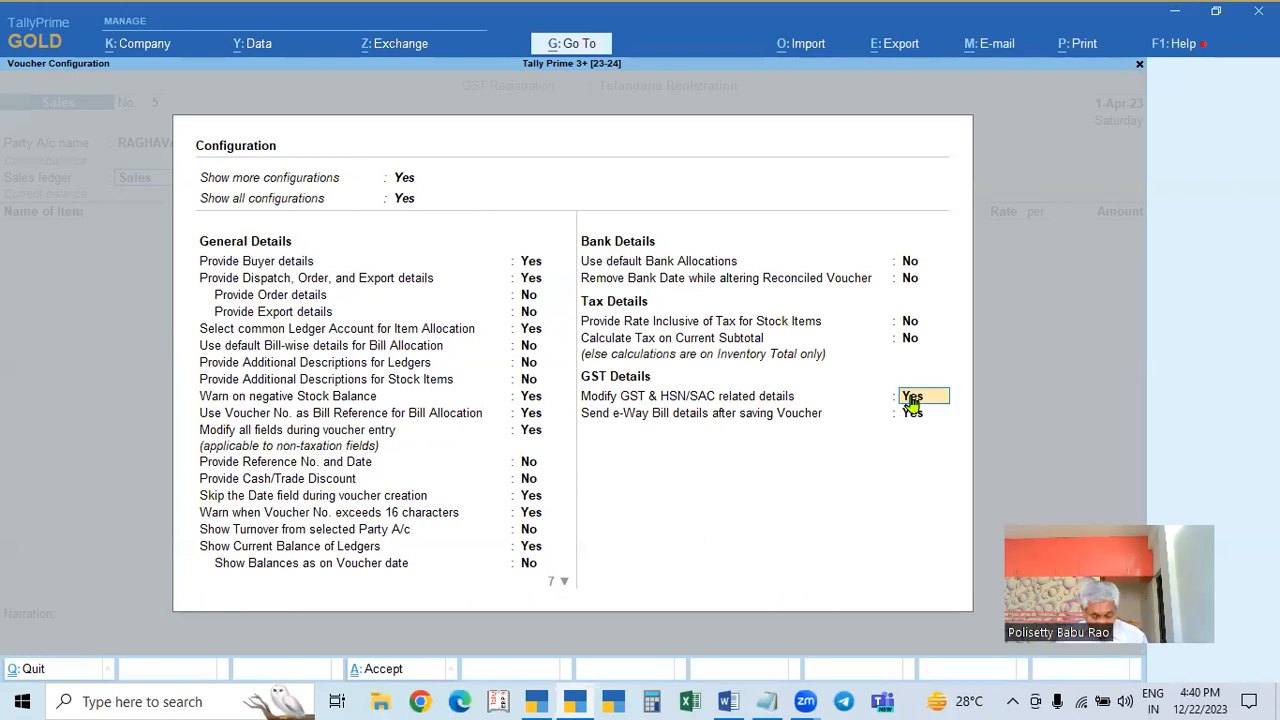
key("n")
key("ctrl+a")
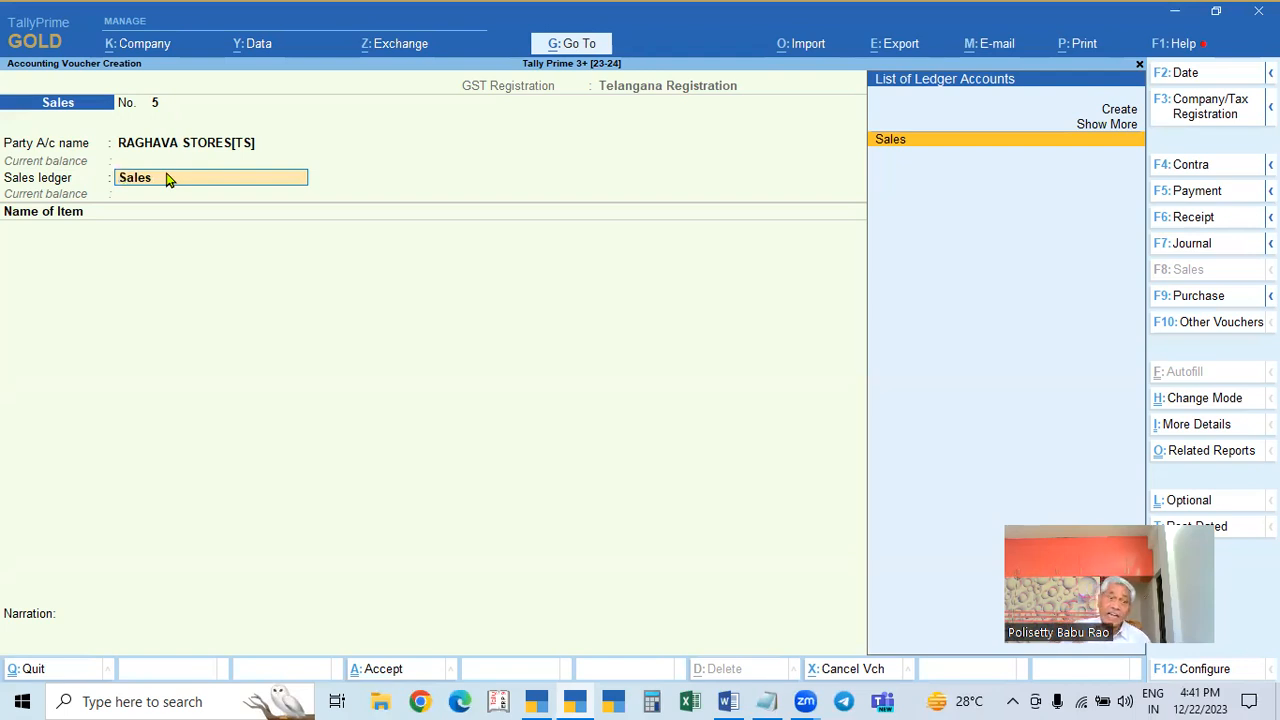
key("ctrl+Return")
key("Delete")
key("Delete")
key("Delete")
key("Delete")
key("Delete")
key("Escape")
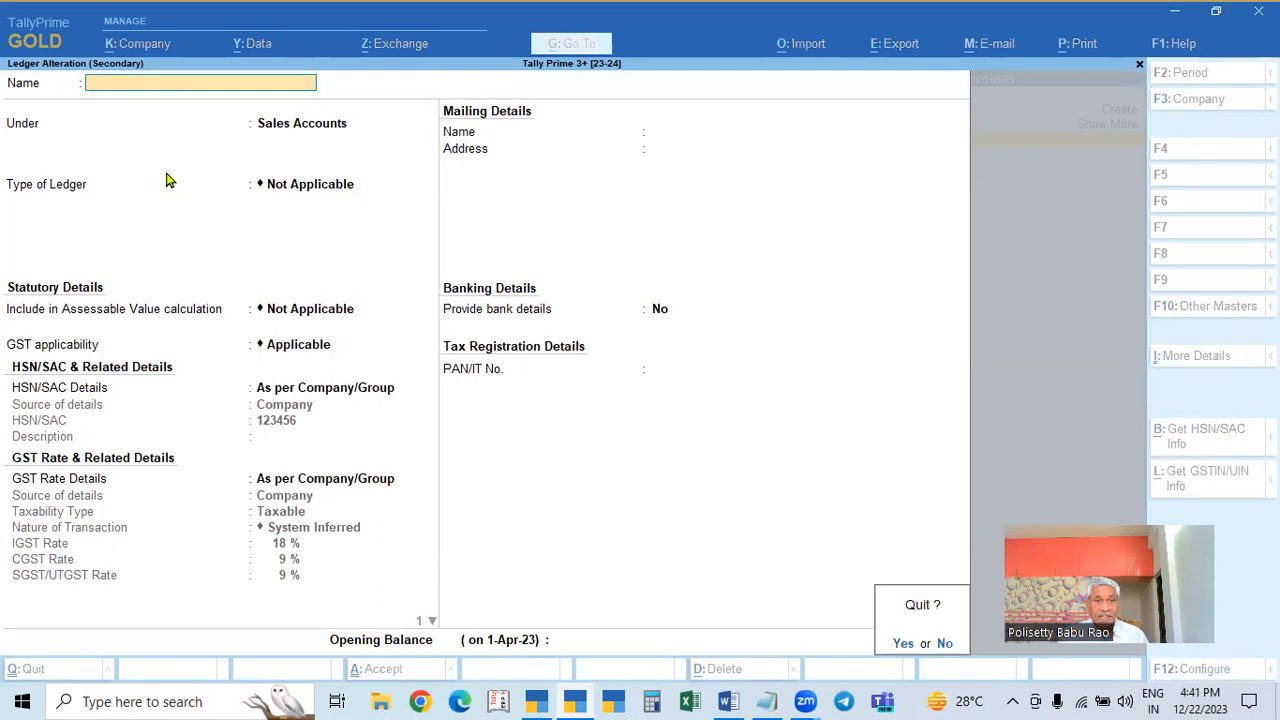
key("y")
Step: Open the Sales ledger for alteration from the voucher and set its GST Rate Details to Specify Details Here
key("ctrl")
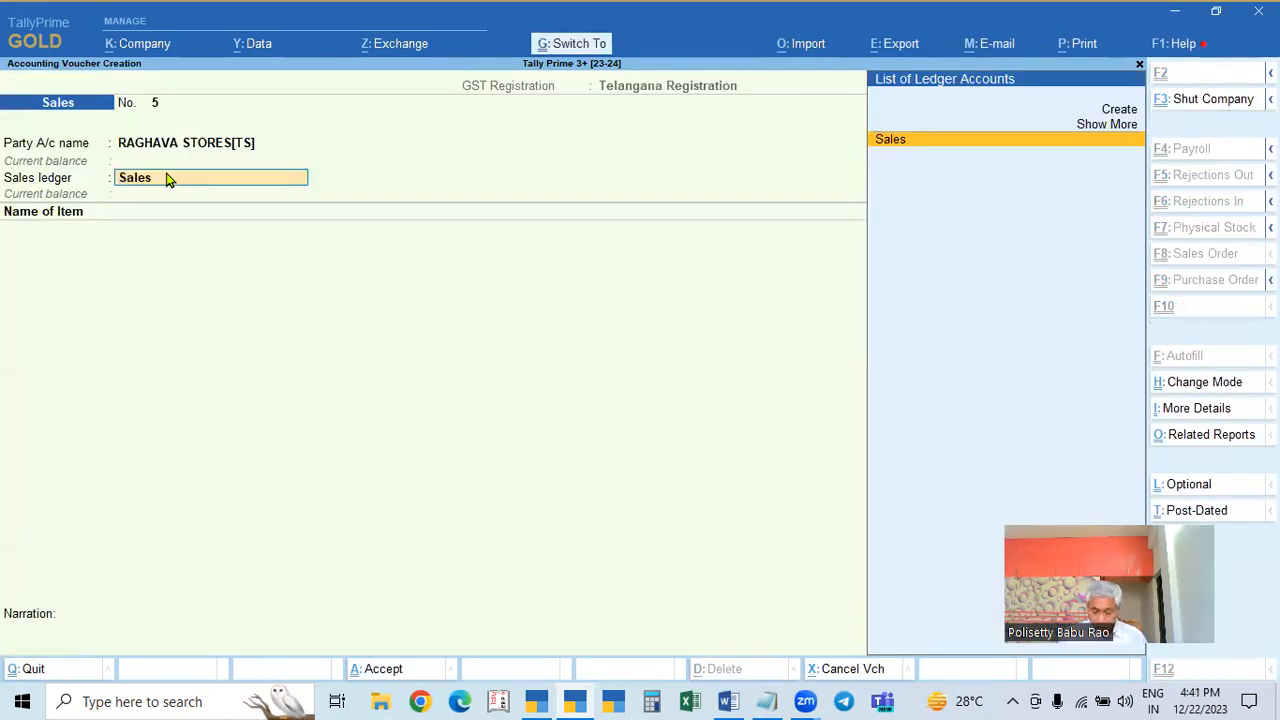
key("ctrl+Return")
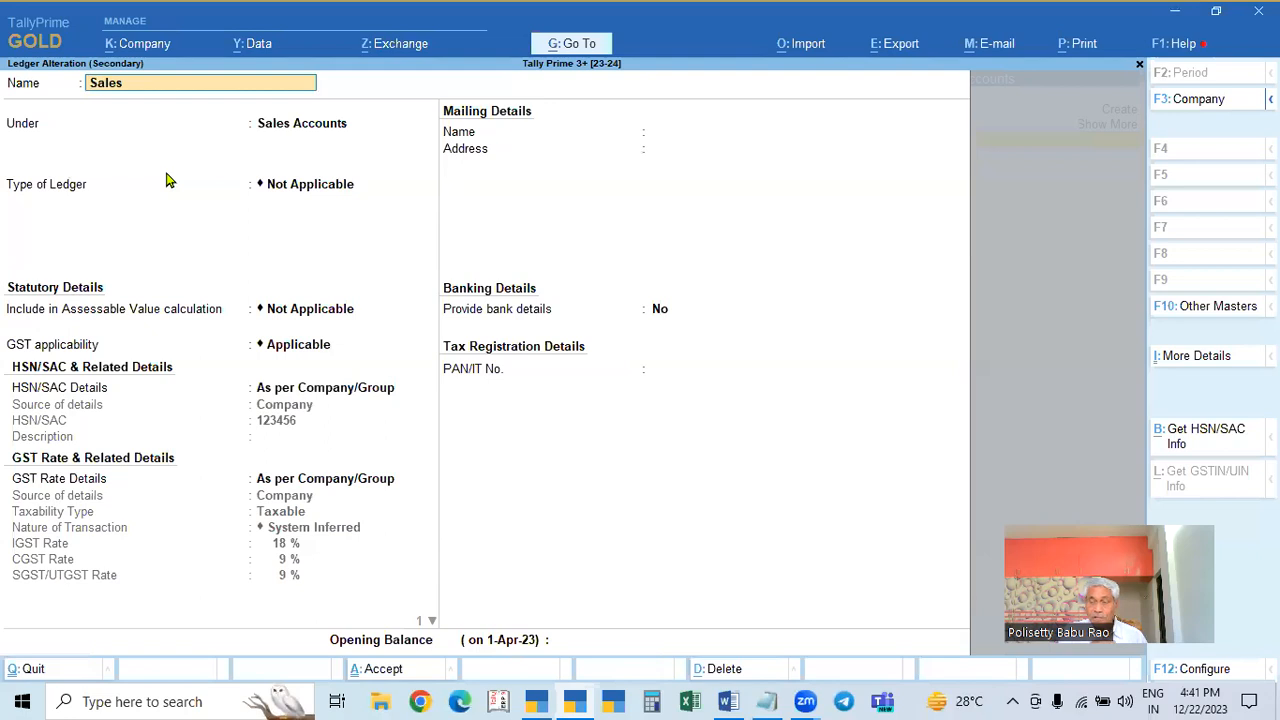
key("Return")
key("Return")
key("Return")
key("Return")
key("Return")
key("Return")
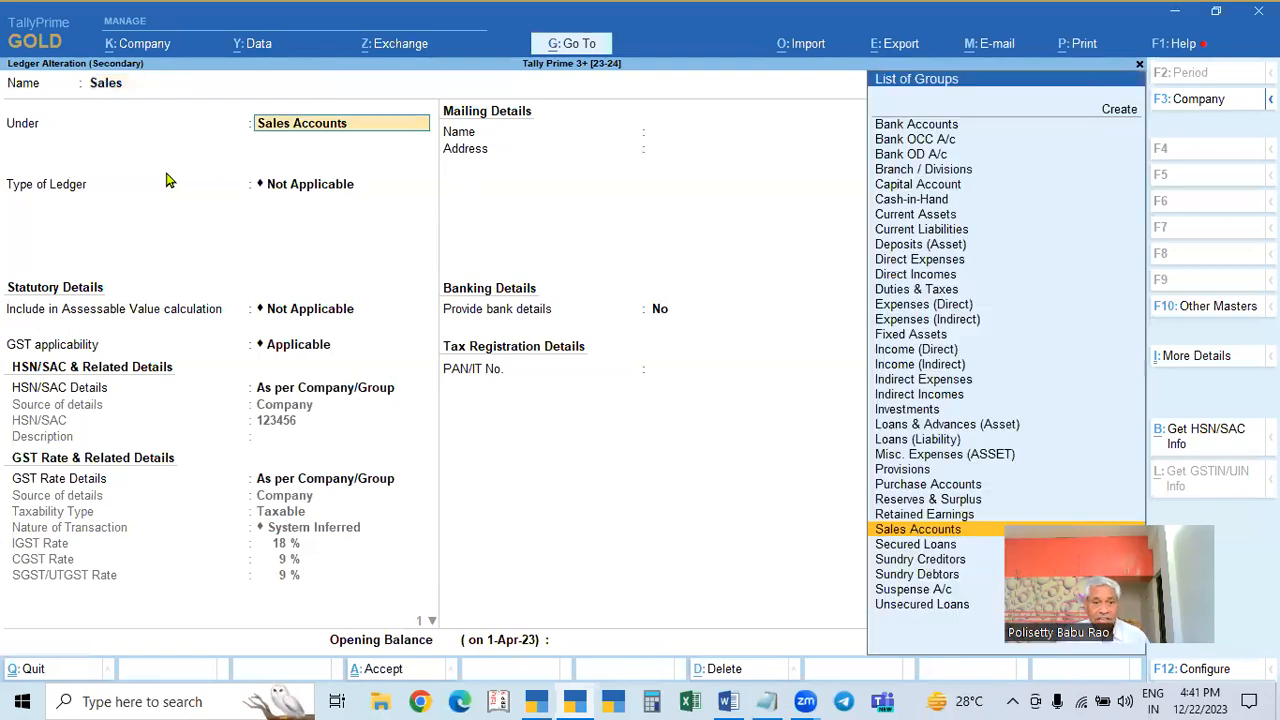
key("Return")
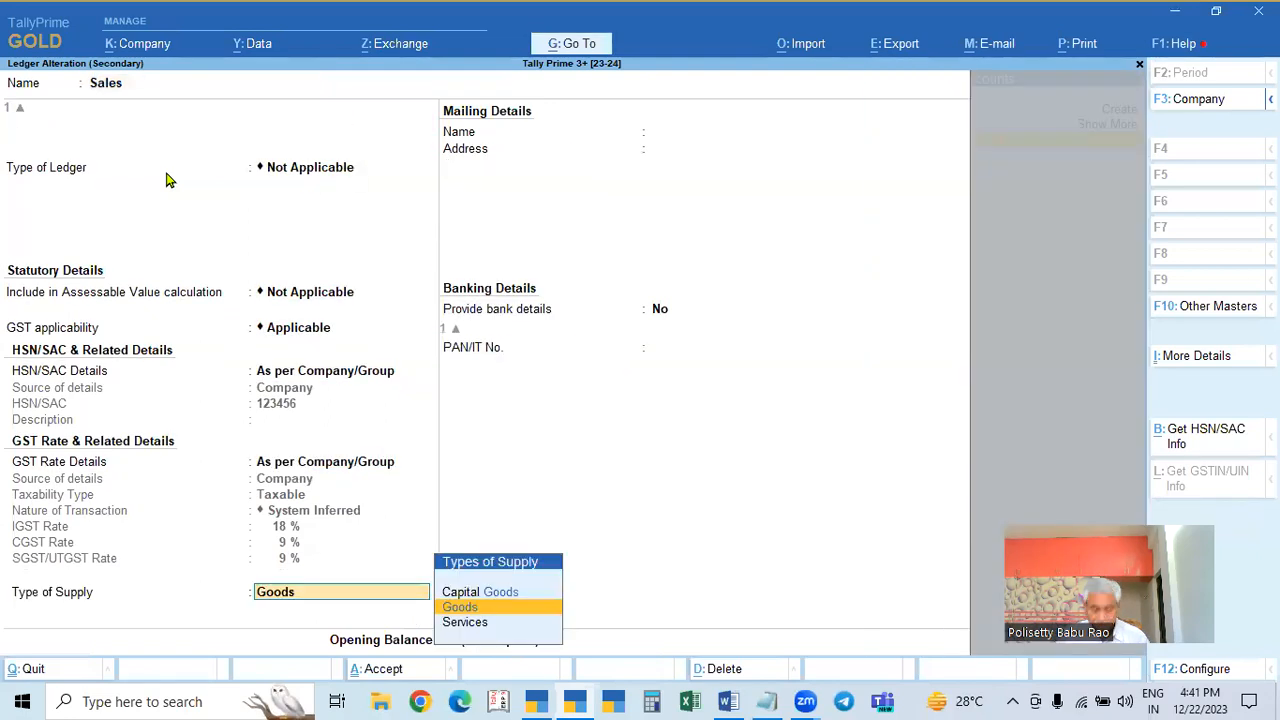
key("BackSpace")
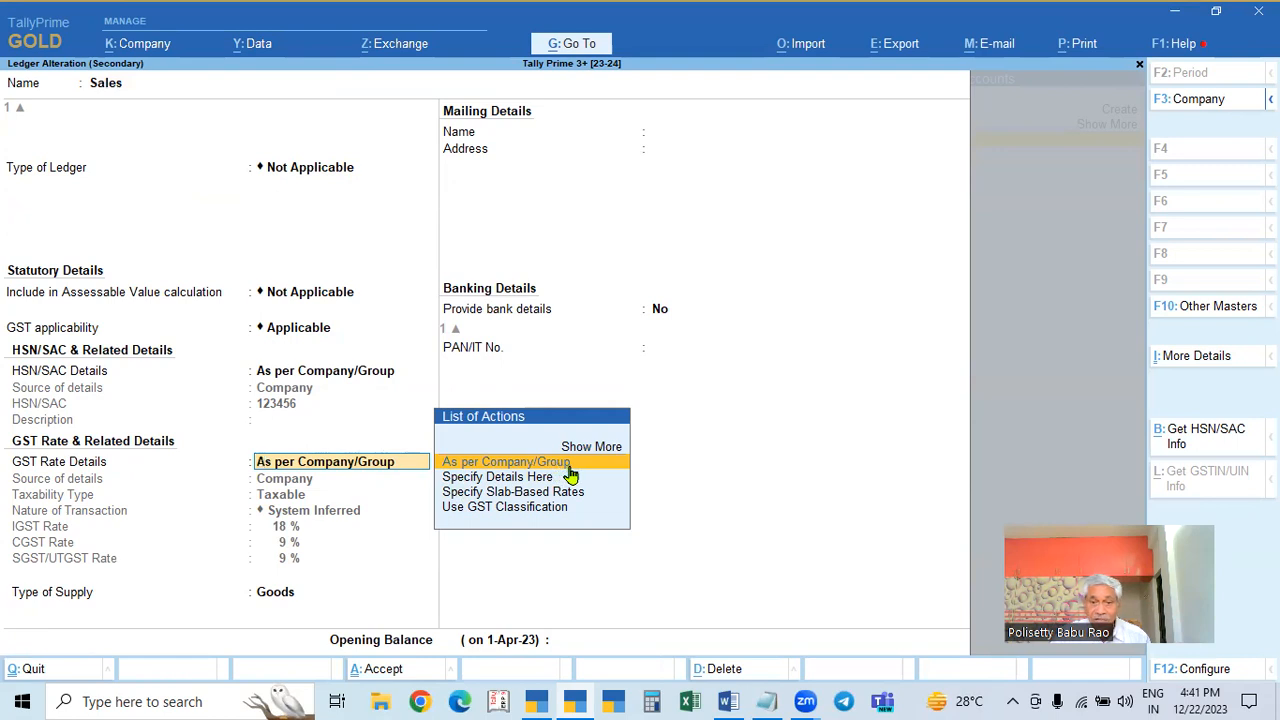
left_click(497, 480)
left_click(498, 483)
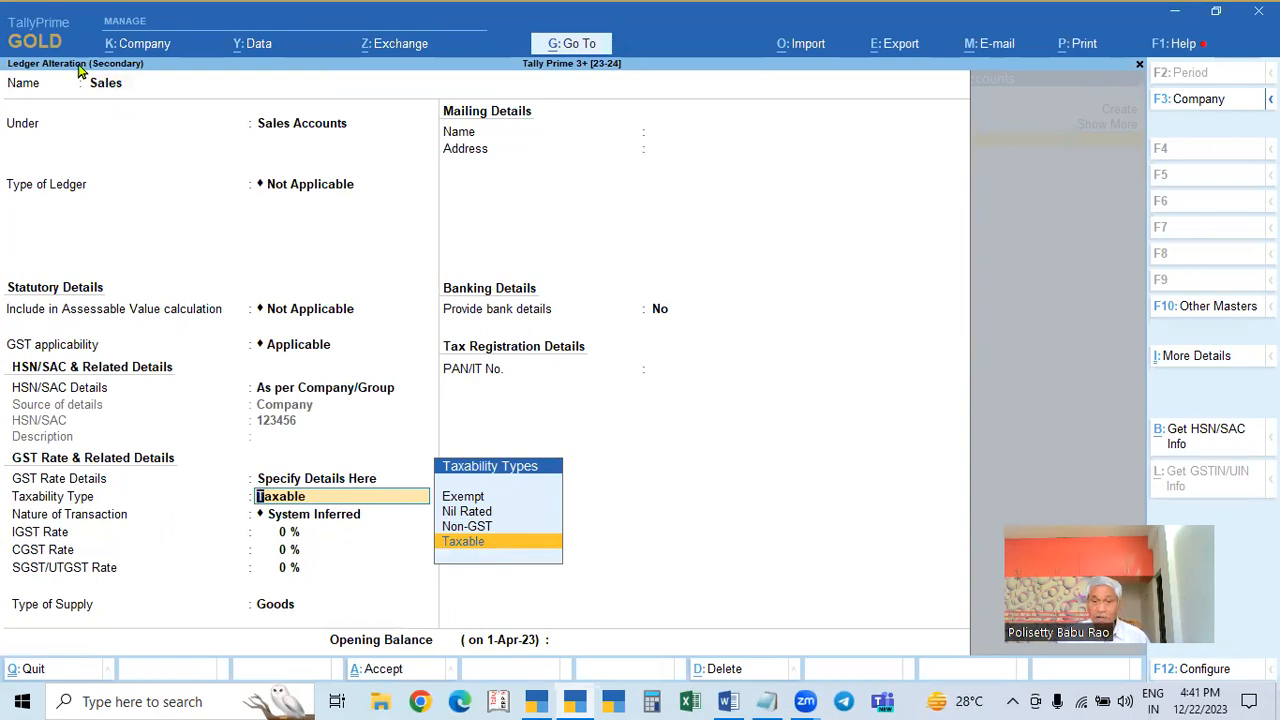
Step: Set Select Nature of Transaction to No in the ledger configuration and accept it
key("F12")
key("Escape")
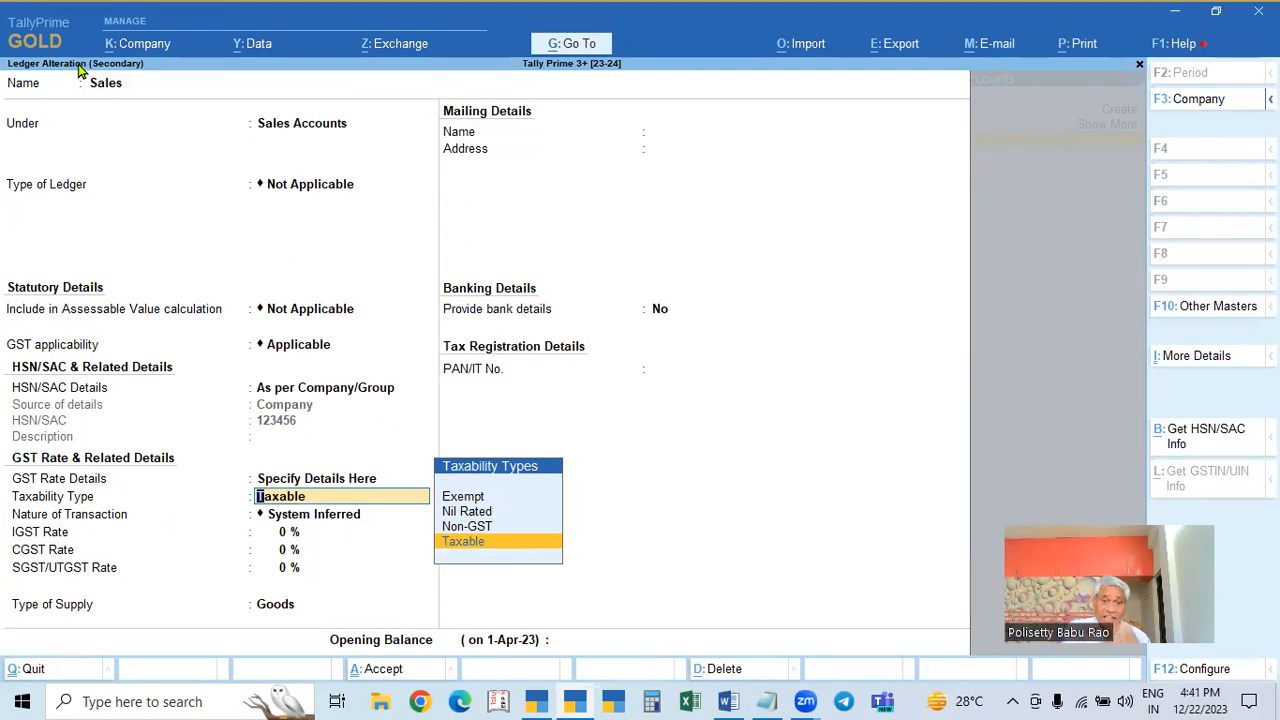
key("F12")
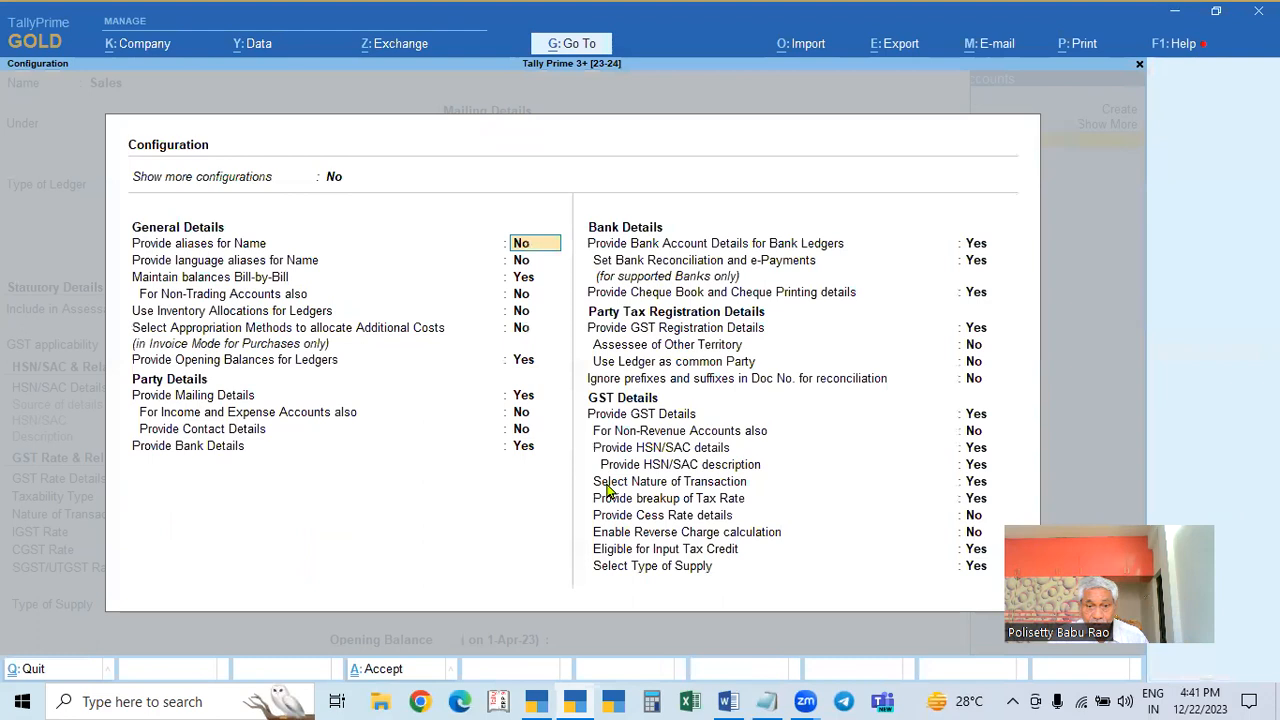
left_click(976, 487)
key("n")
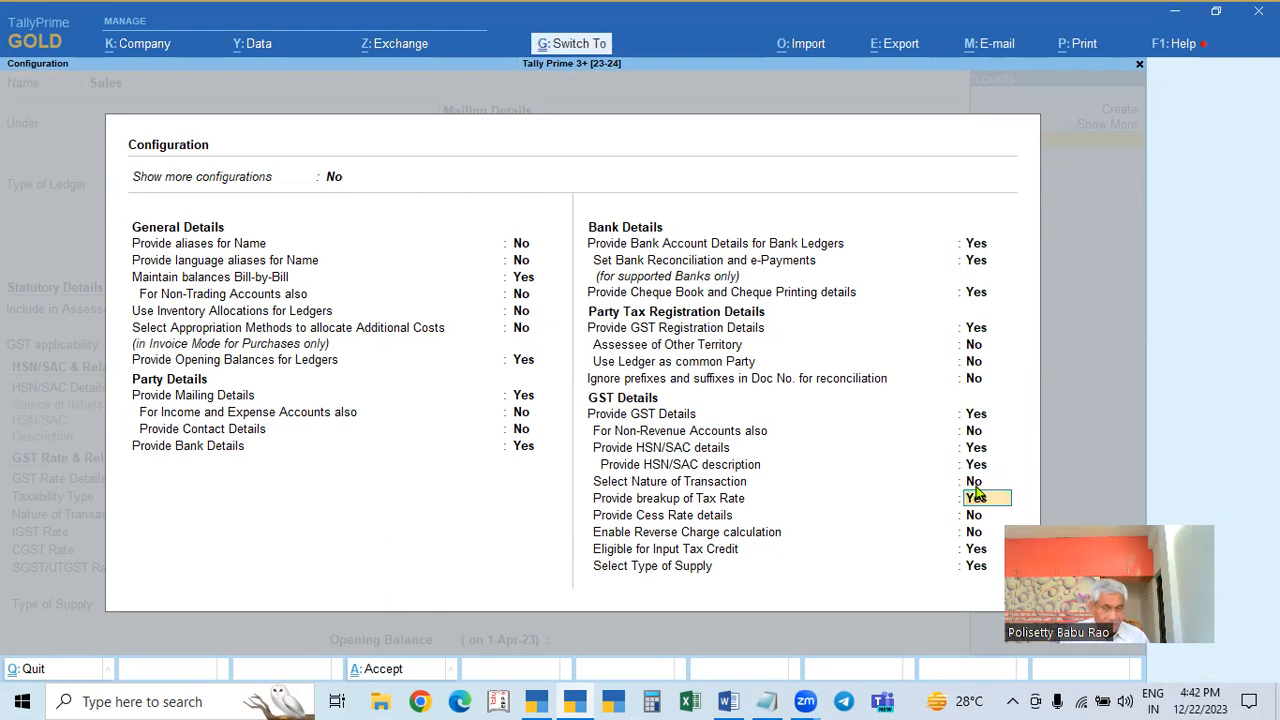
key("ctrl+a")
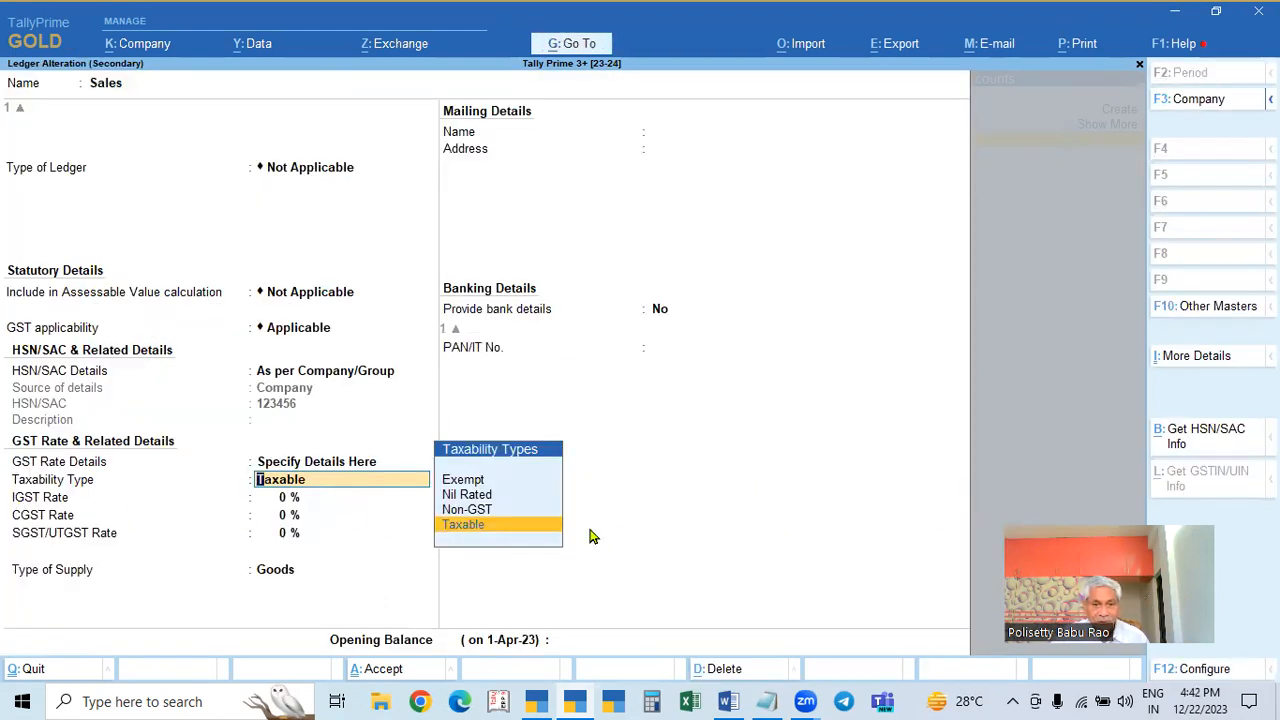
Step: Set Select Nature of Transaction back to Yes in the ledger configuration and accept it
key("F12")
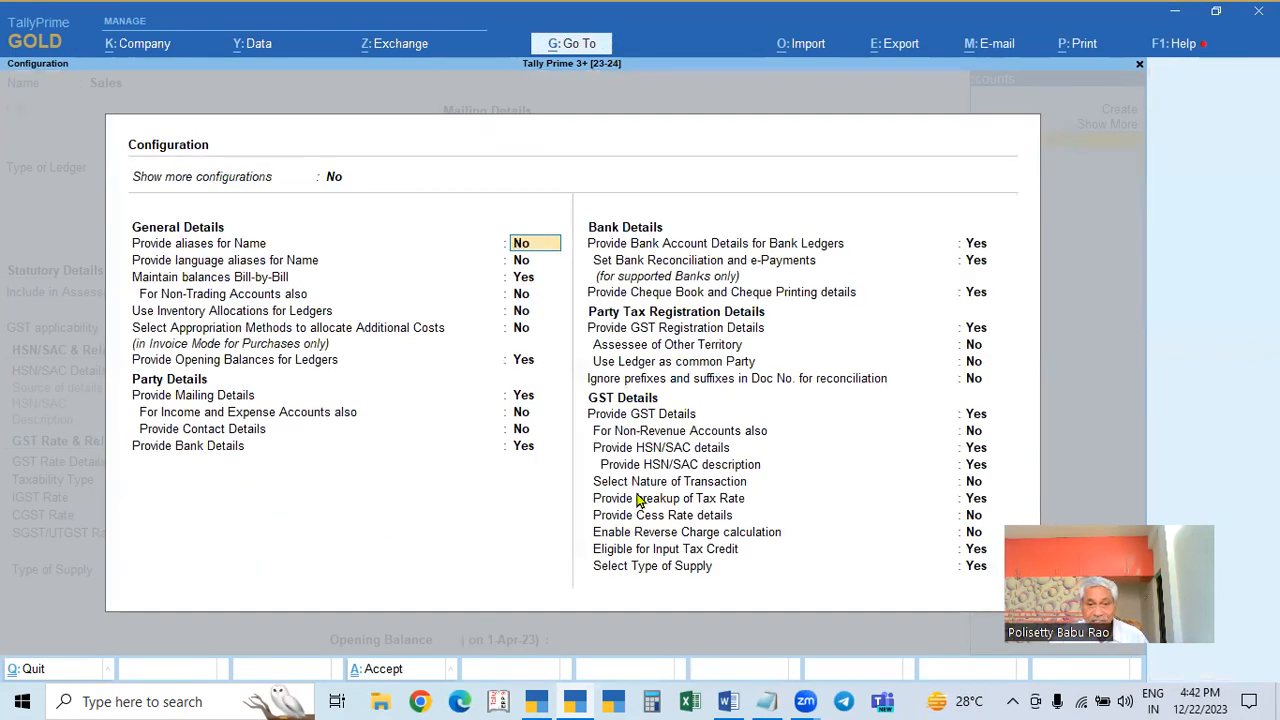
left_click(976, 484)
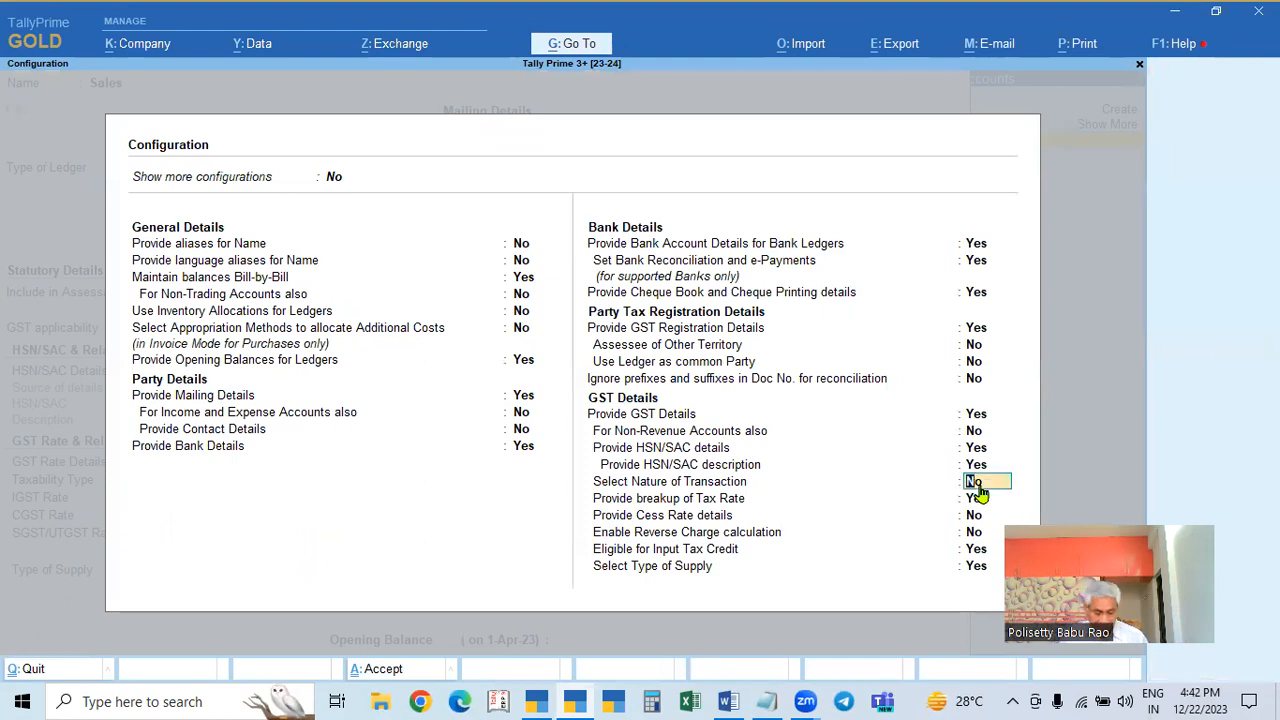
key("y")
key("ctrl+a")
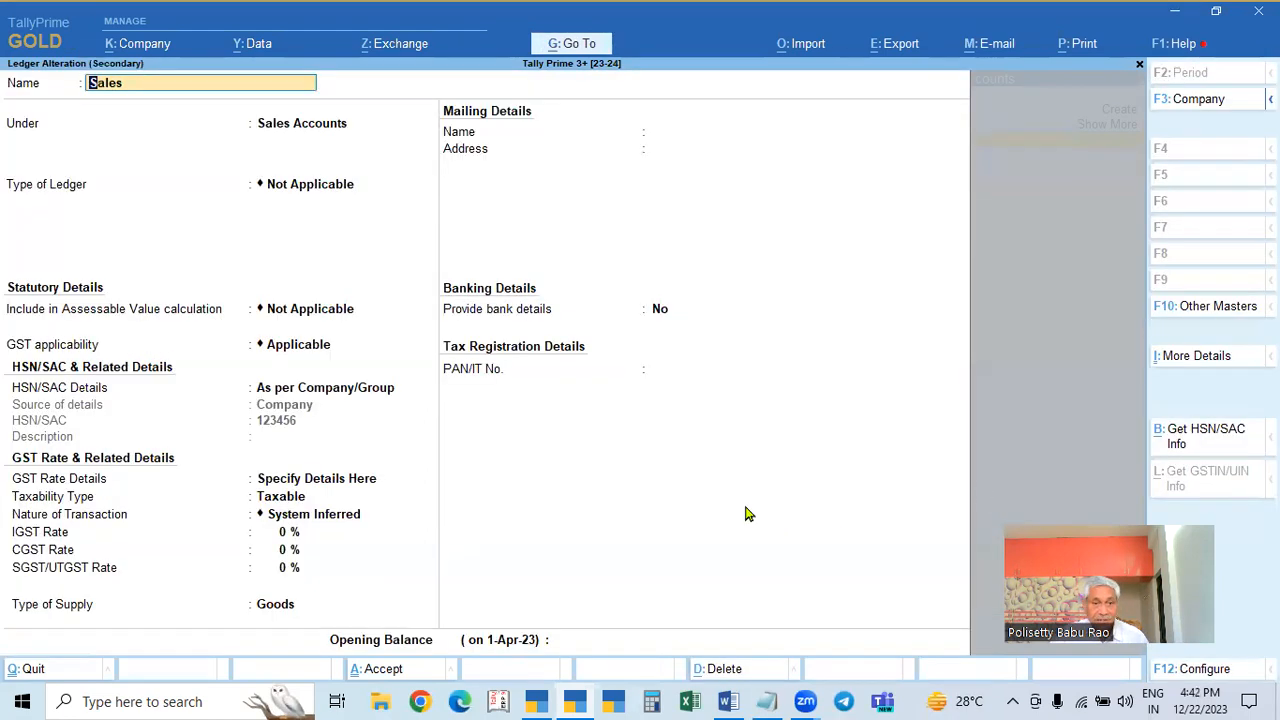
Step: Set the Sales ledger's GST Rate Details to As per Company/Group
left_click(330, 480)
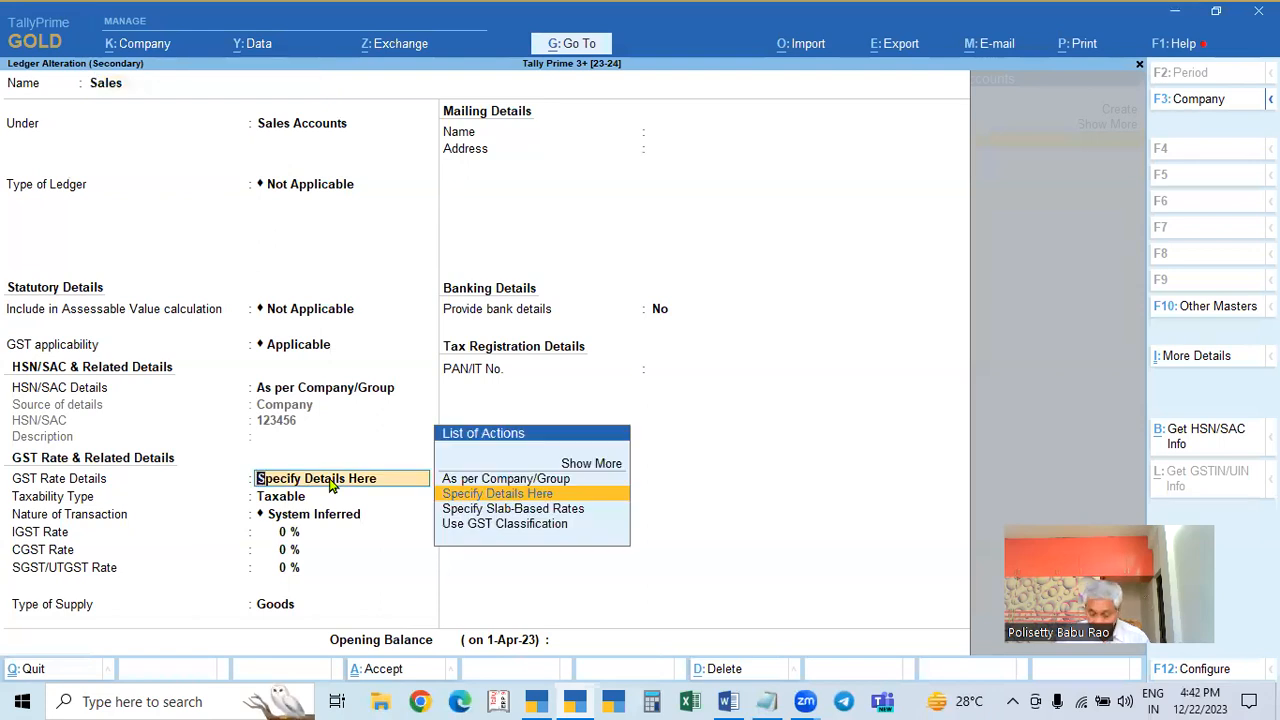
key("Up")
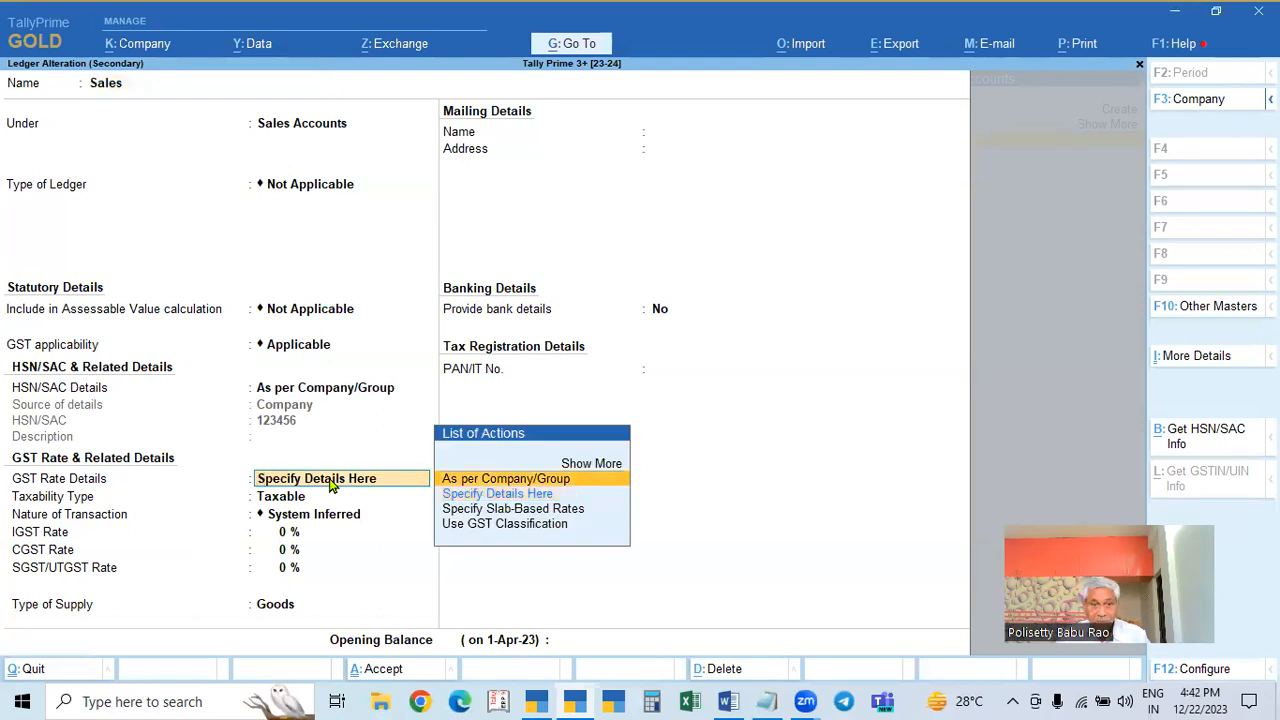
key("Return")
key("Up")
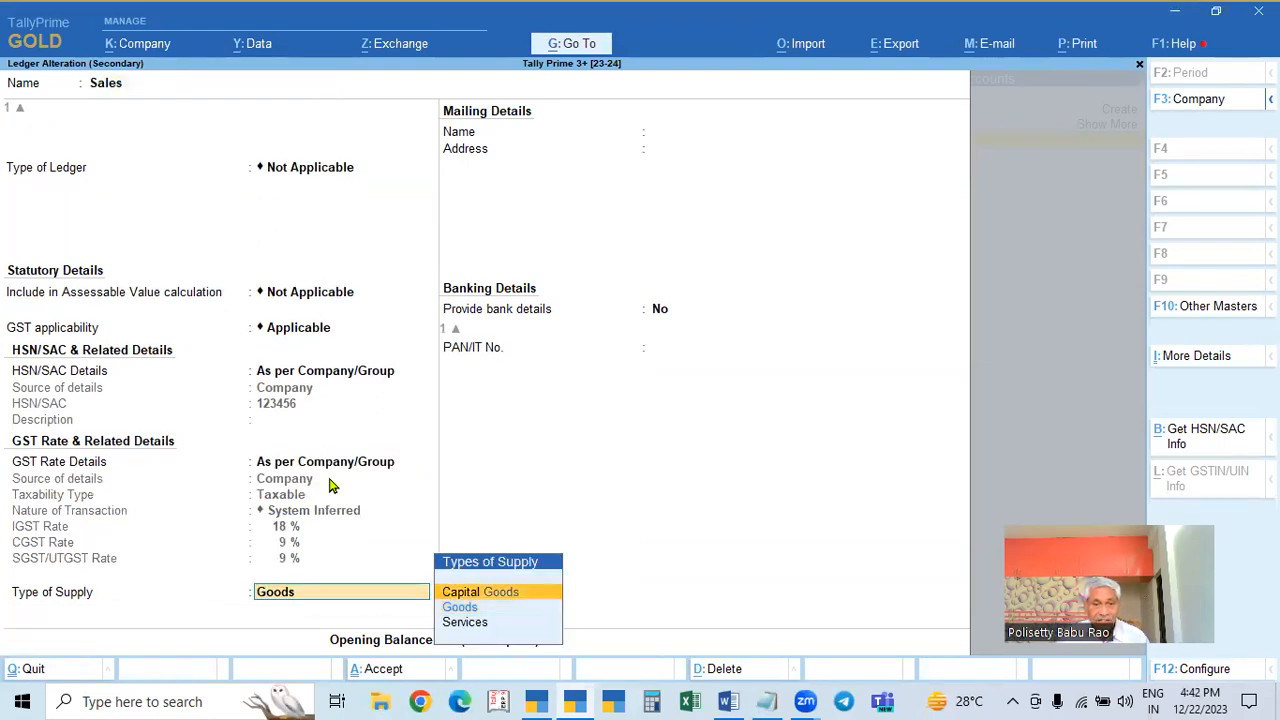
Step: Set GST Rate Details to Specify Details Here, keep Taxability Type as Taxable, and open the Nature of Transaction choices
left_click(358, 468)
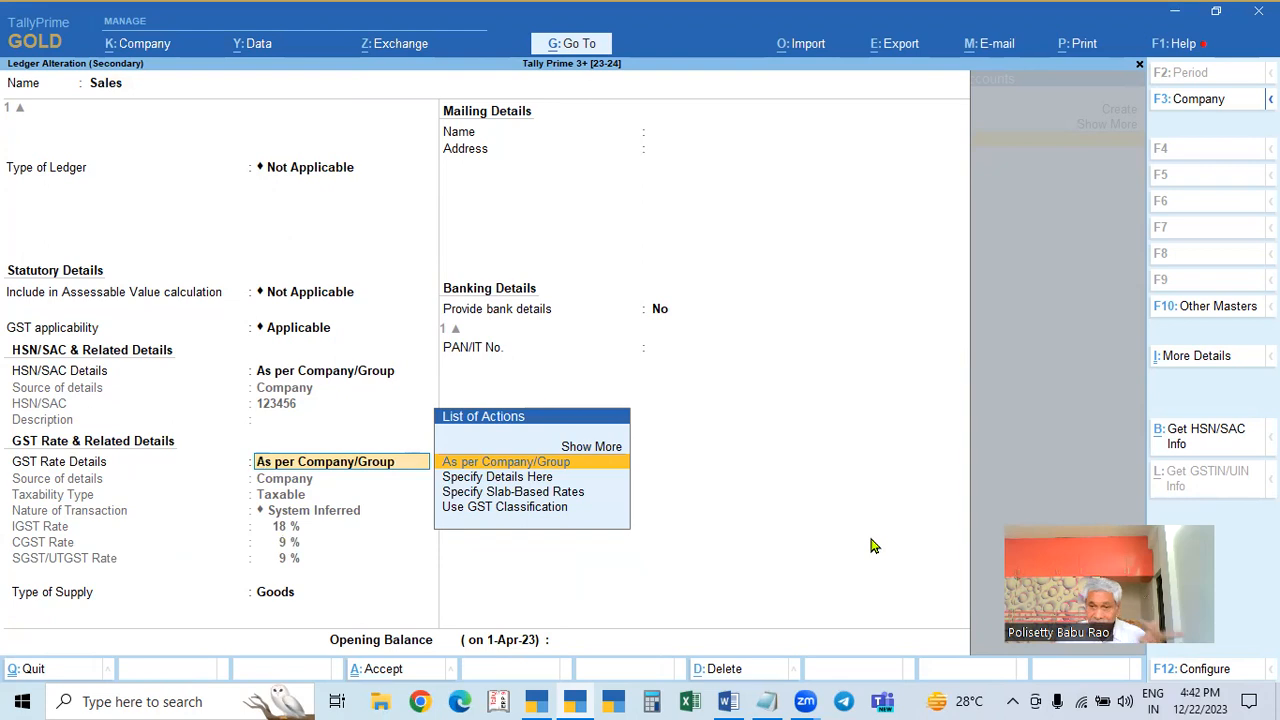
key("Down")
key("Return")
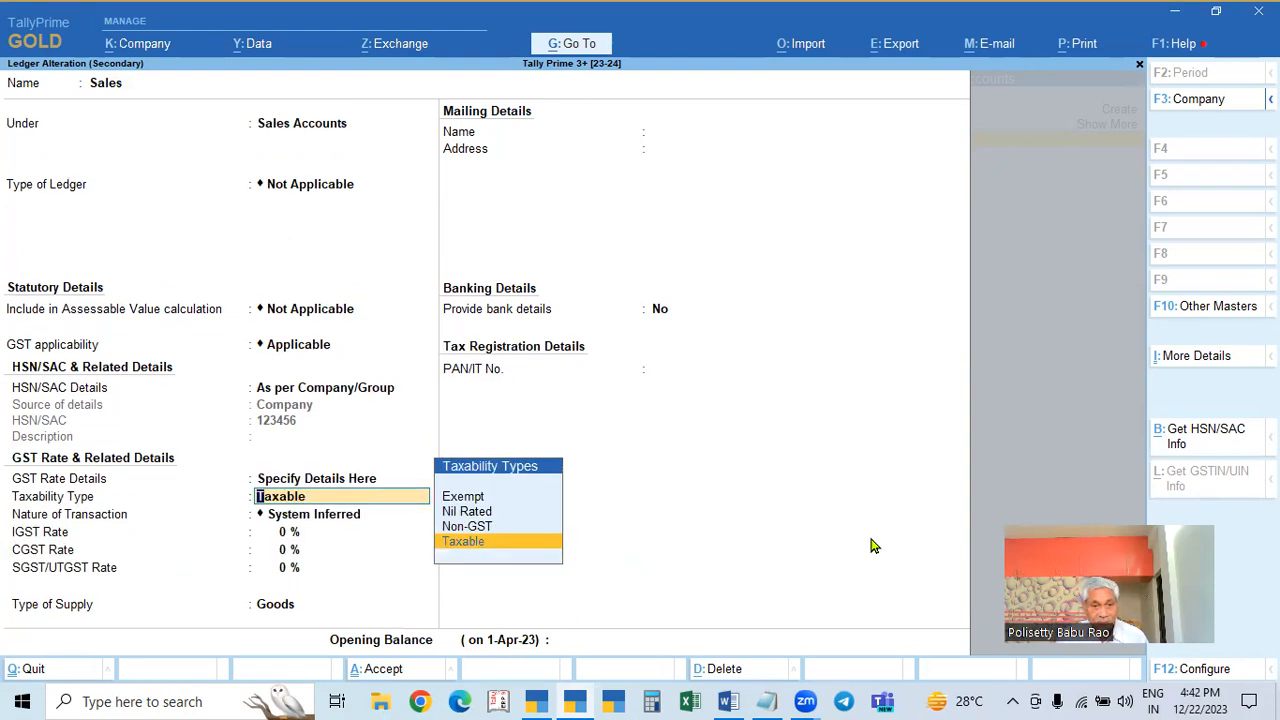
key("Return")
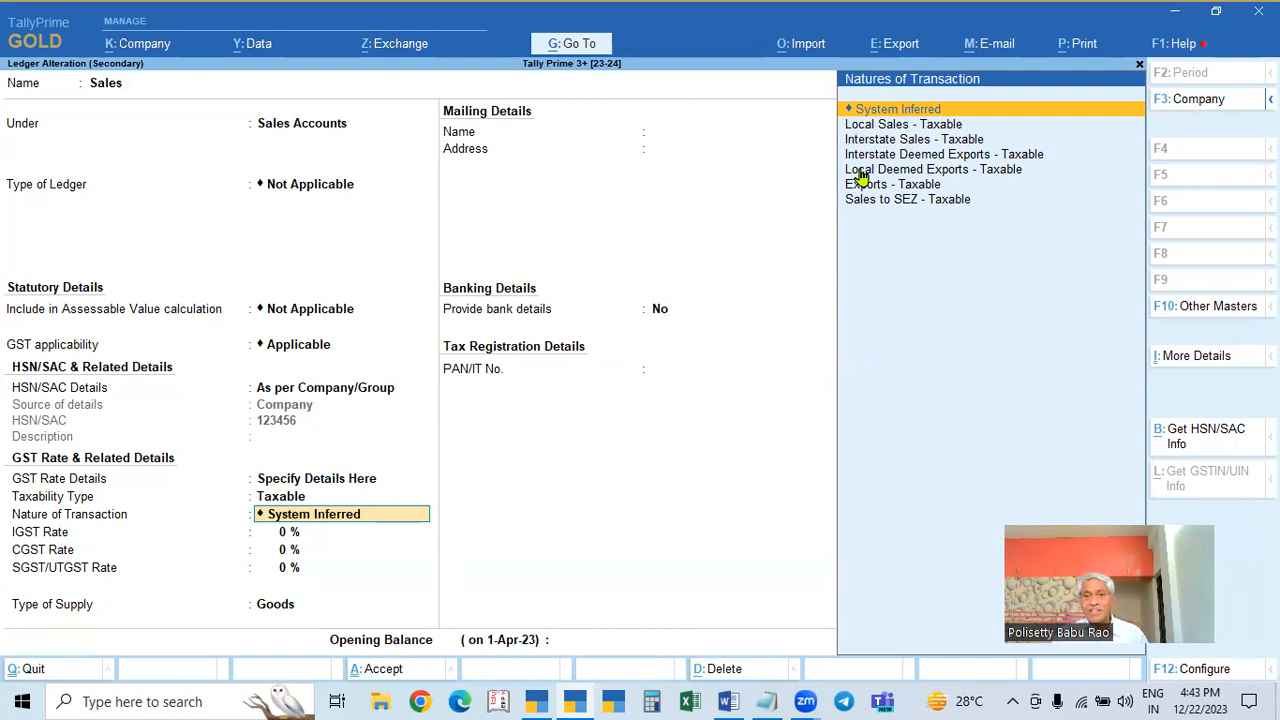
Step: Set the Sales ledger's GST Rate Details to As per Company/Group, keep Type of Supply as Goods, and save the ledger
key("Return")
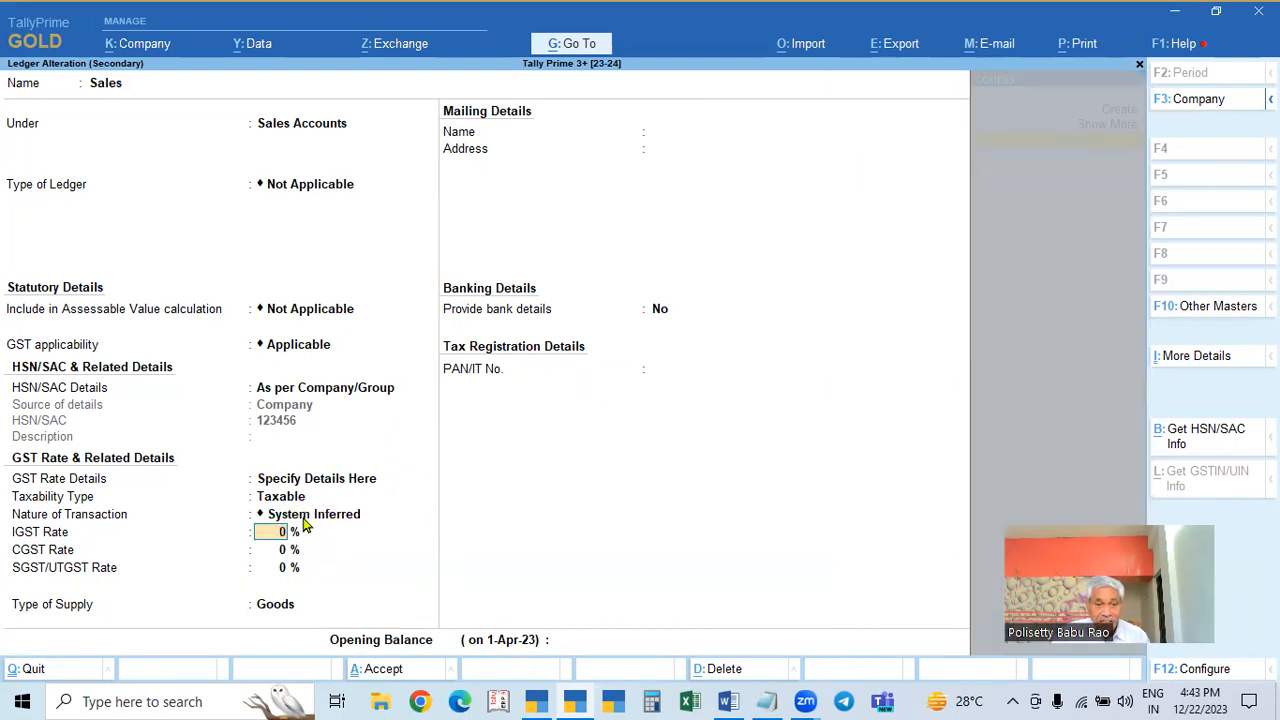
key("Return")
key("Return")
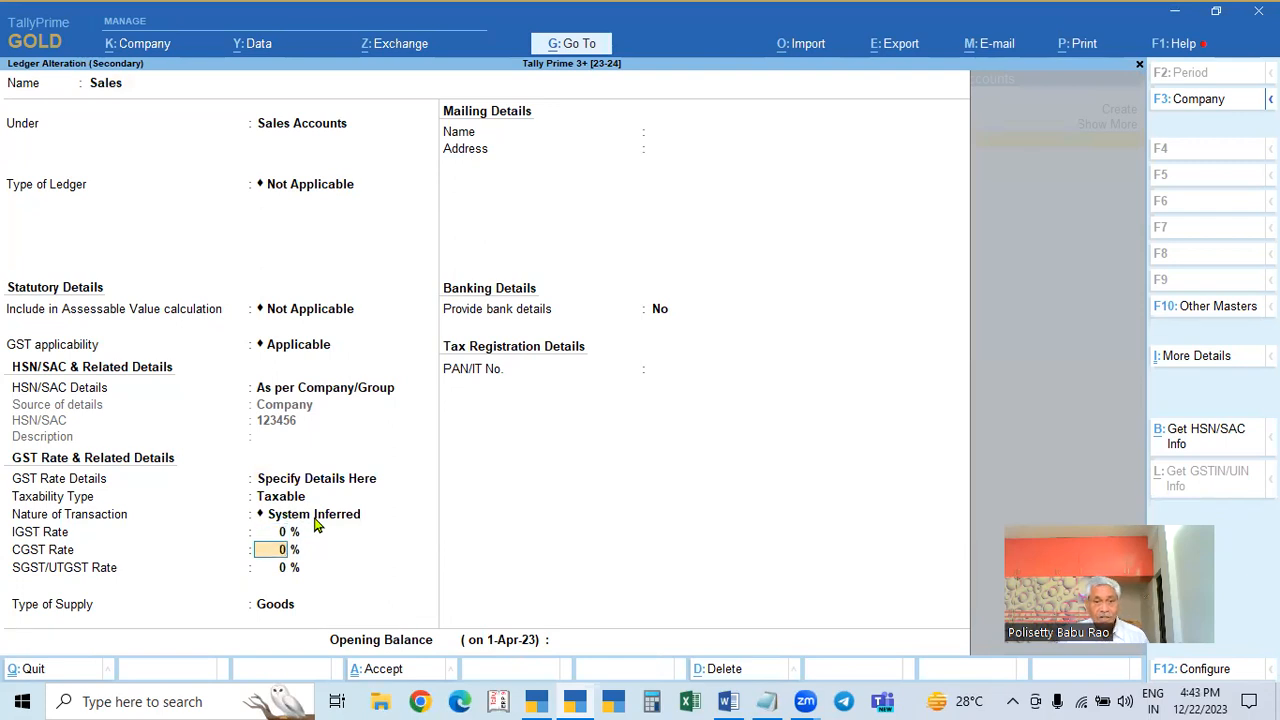
left_click(334, 481)
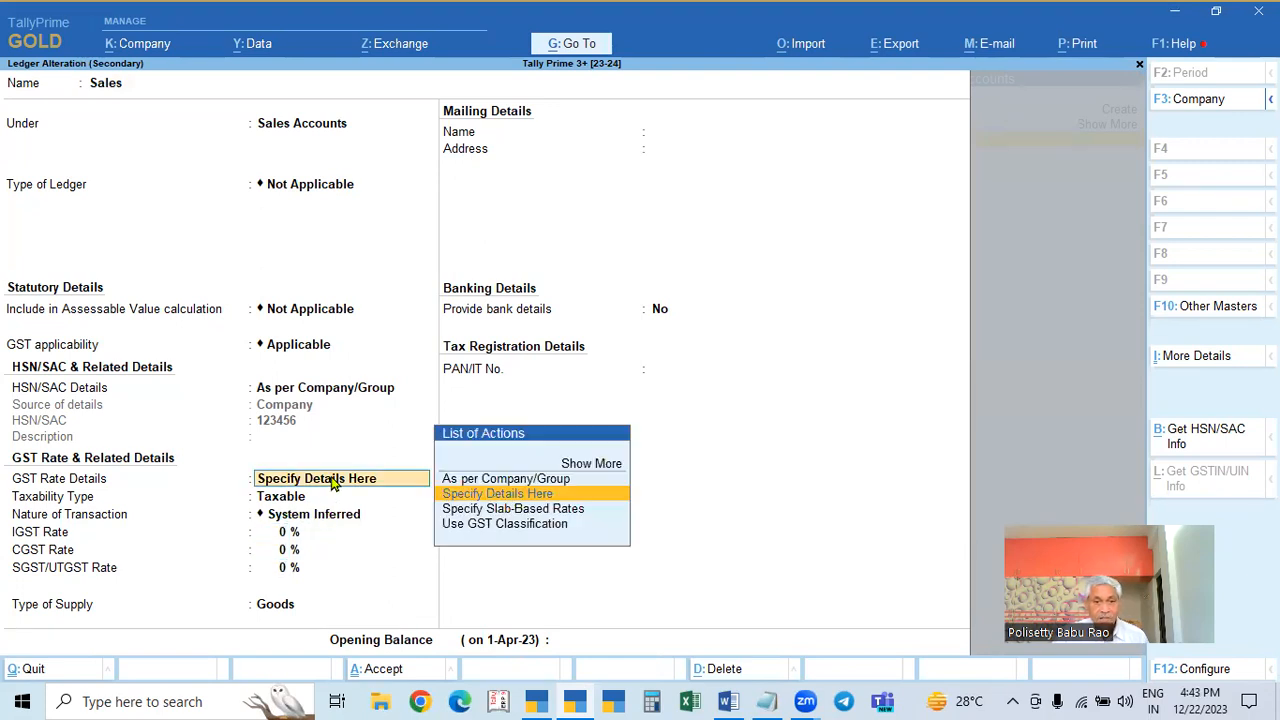
key("Up")
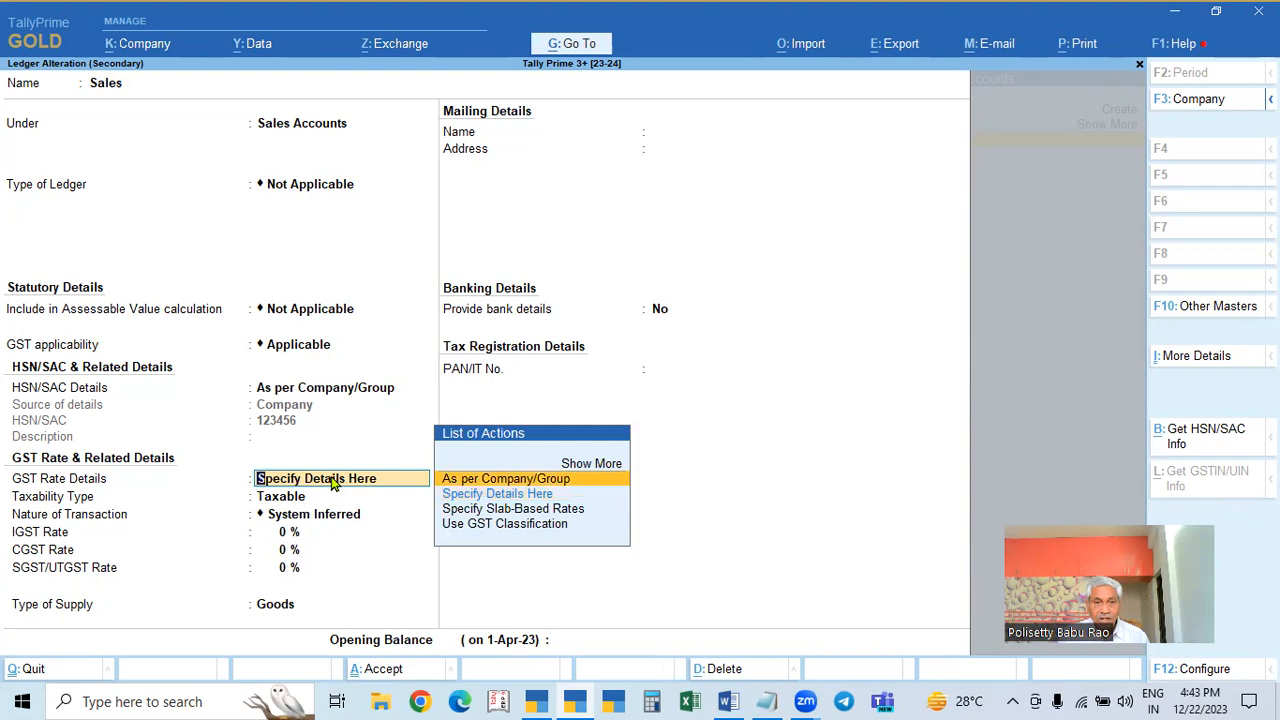
key("Return")
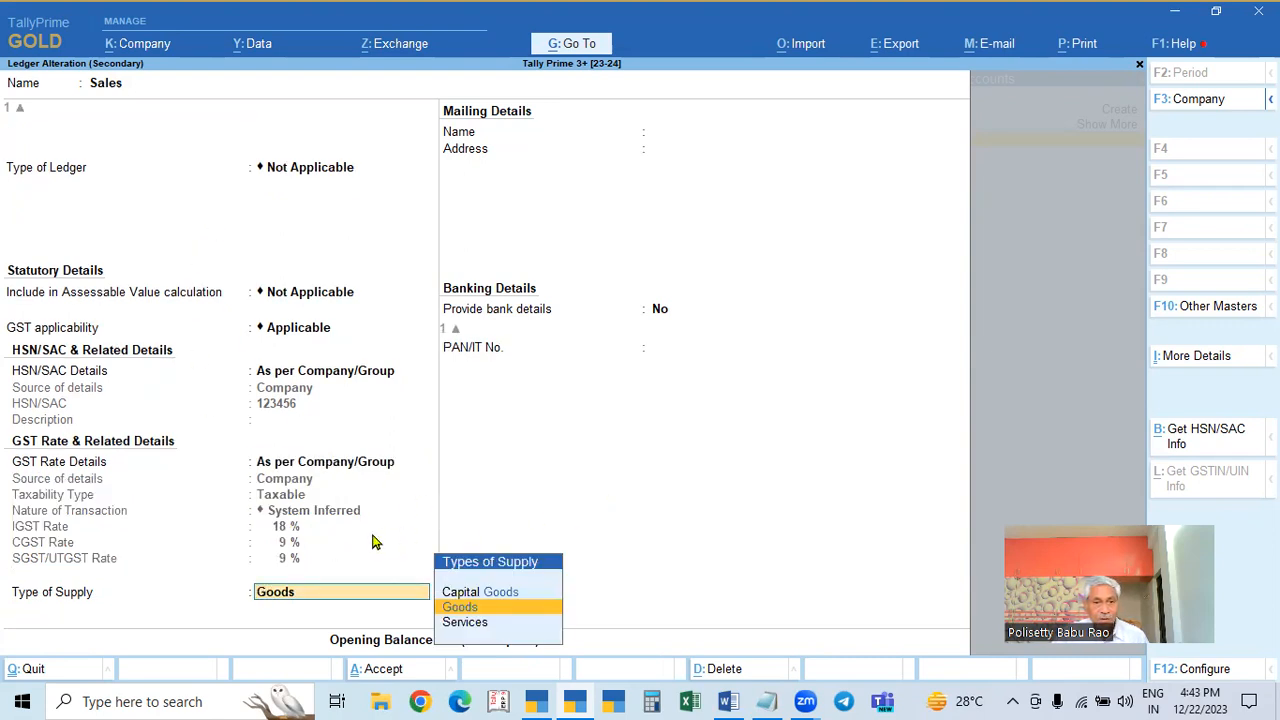
key("Return")
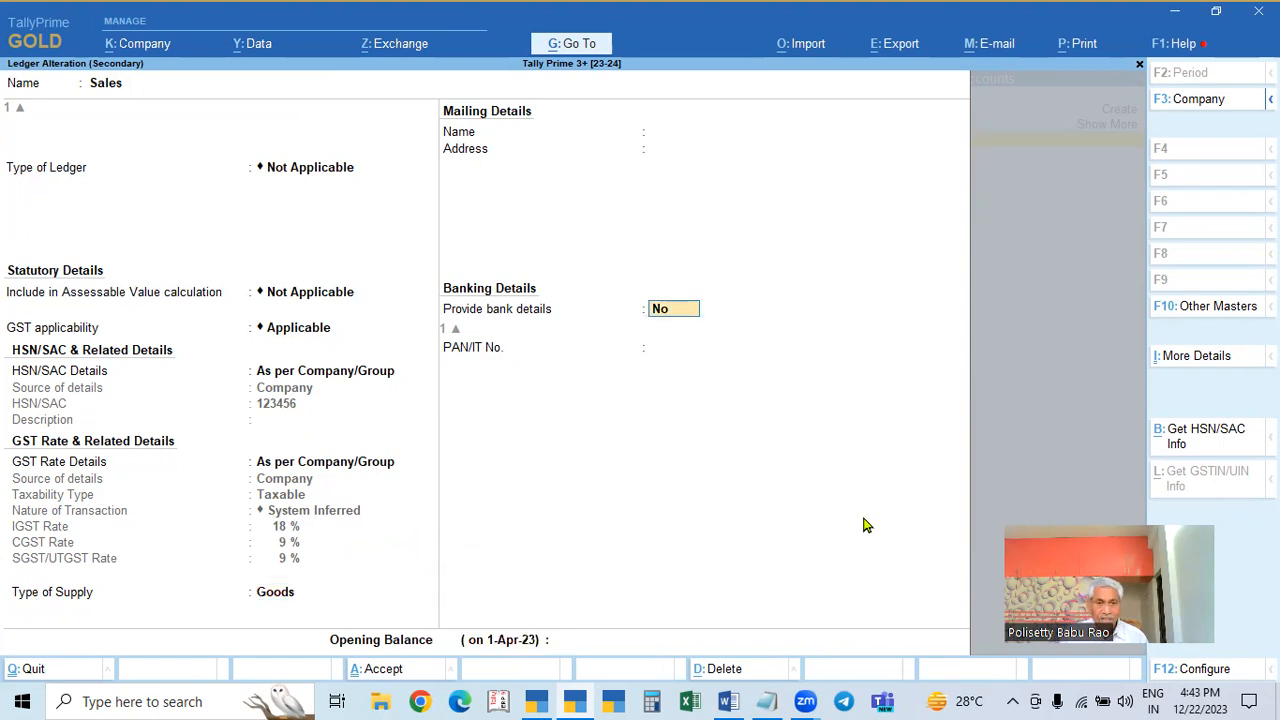
key("Return")
key("ctrl+a")
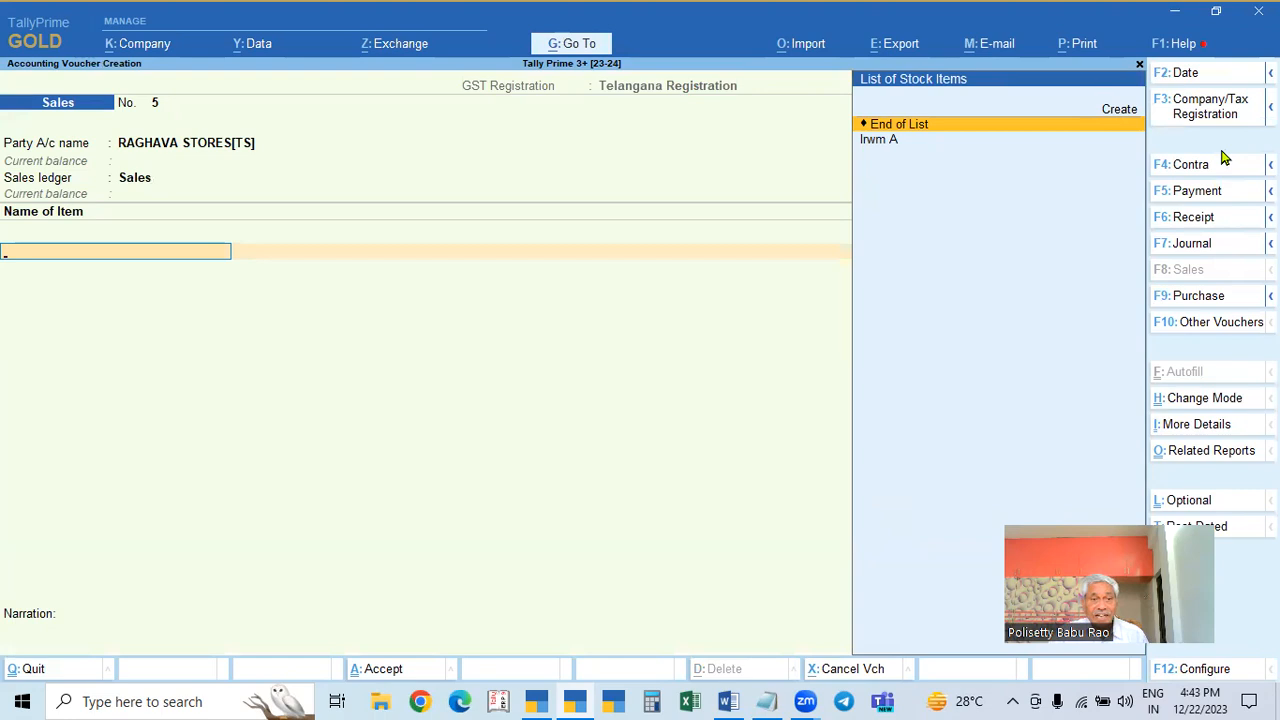
Step: Confirm Sales as the voucher's sales ledger and enter item Irwm A with quantity 2 nos at rate 2,500
left_click(143, 177)
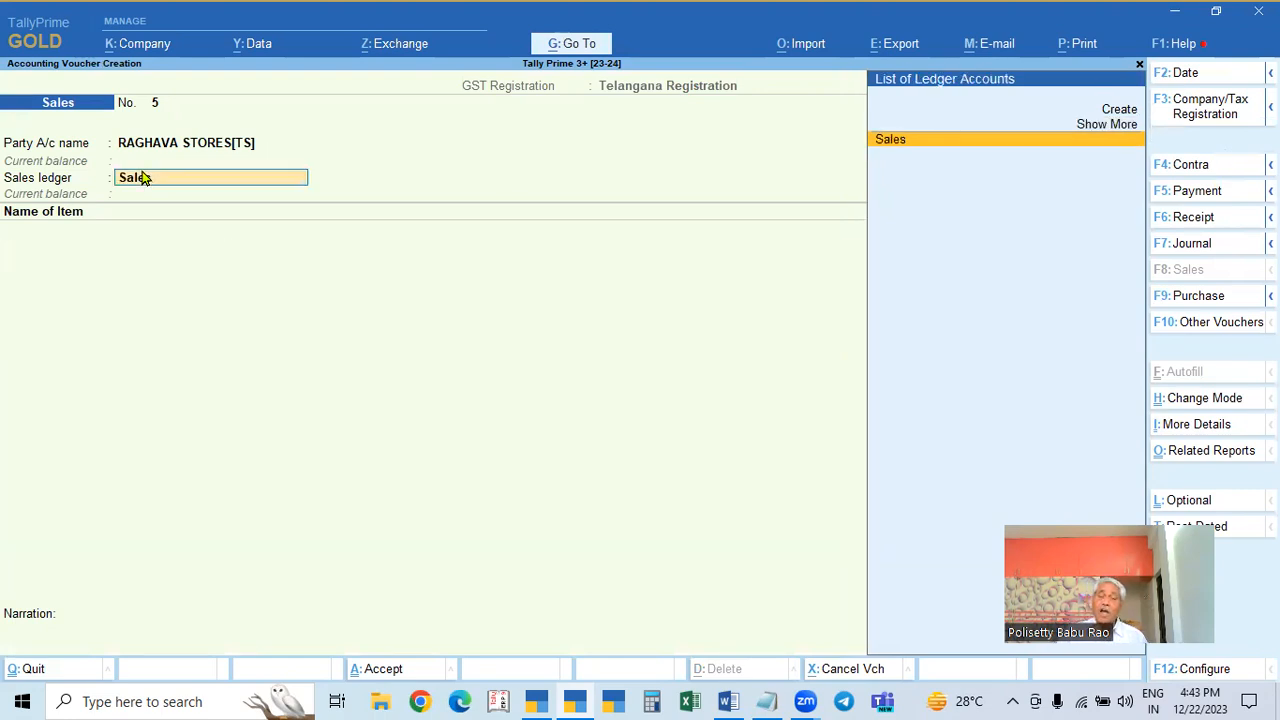
key("Return")
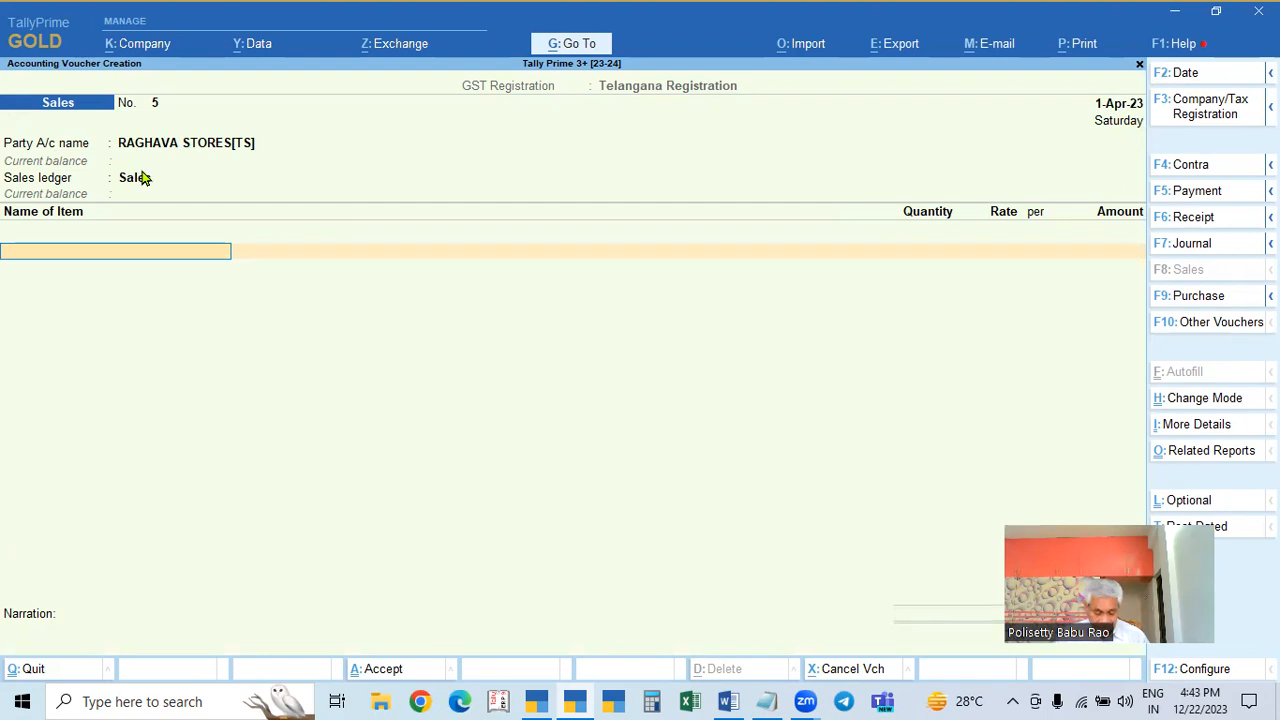
key("Down")
key("Return")
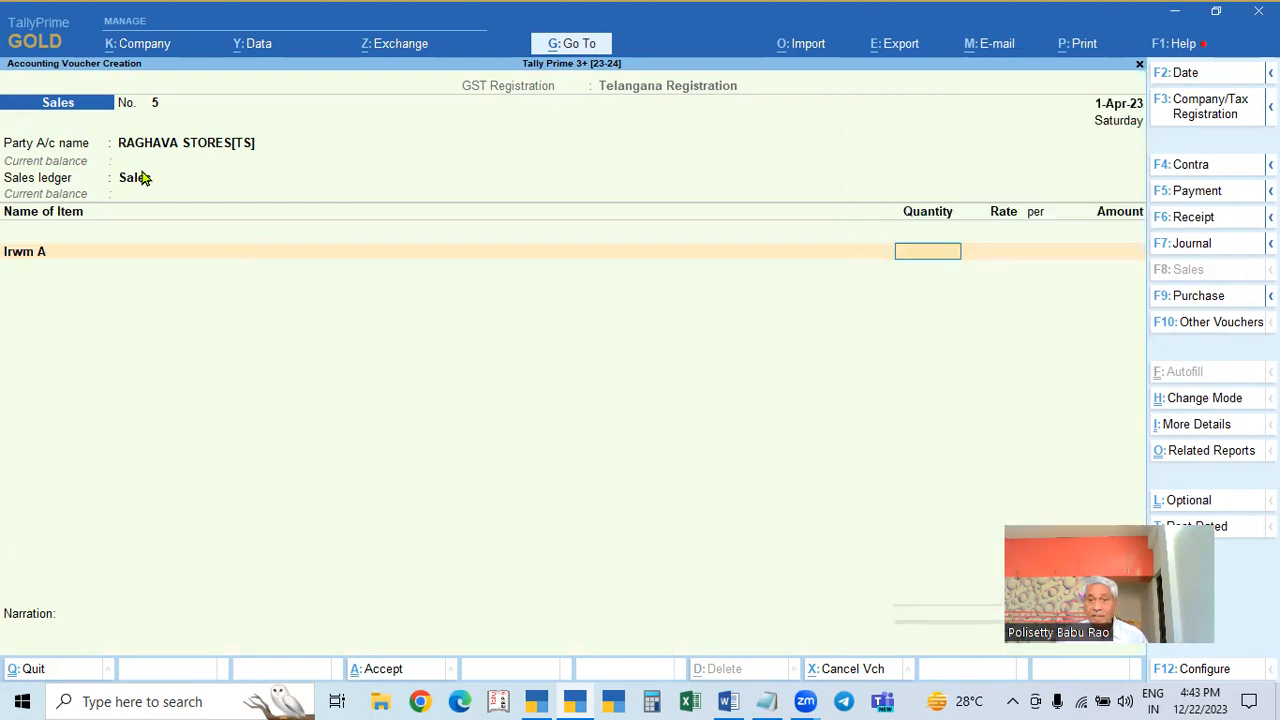
key("Return")
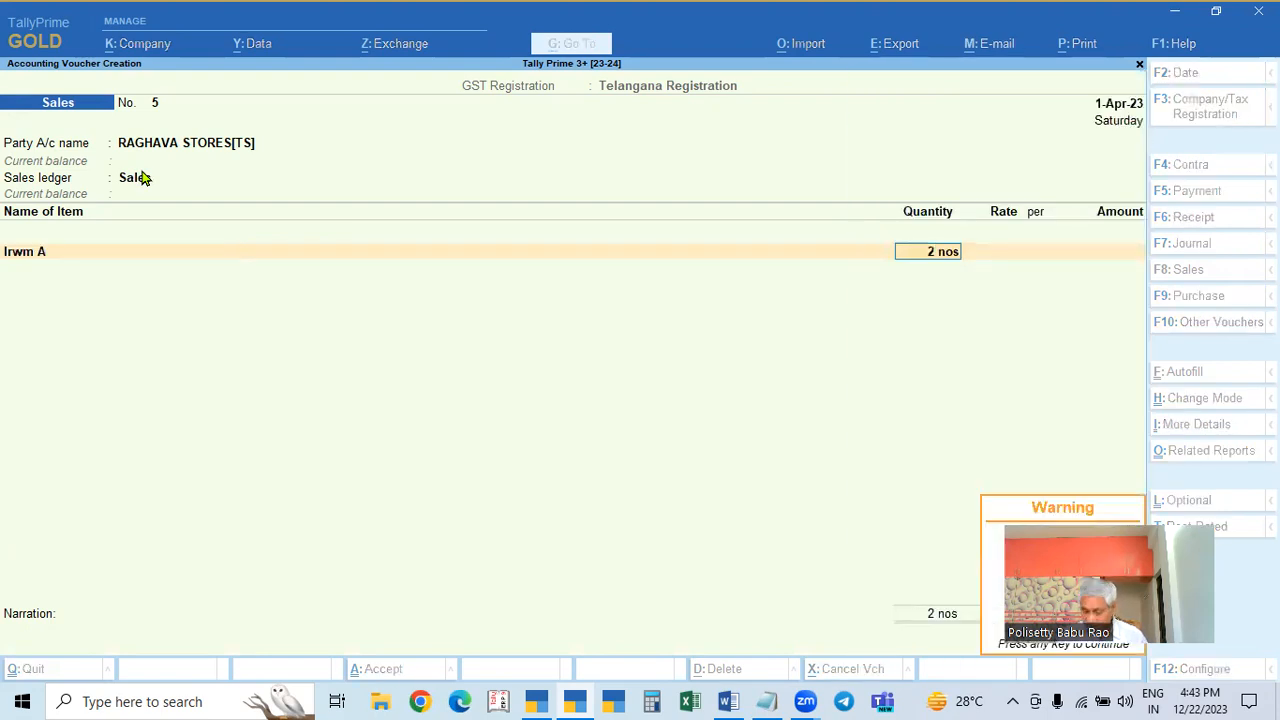
key("Return")
type("2500")
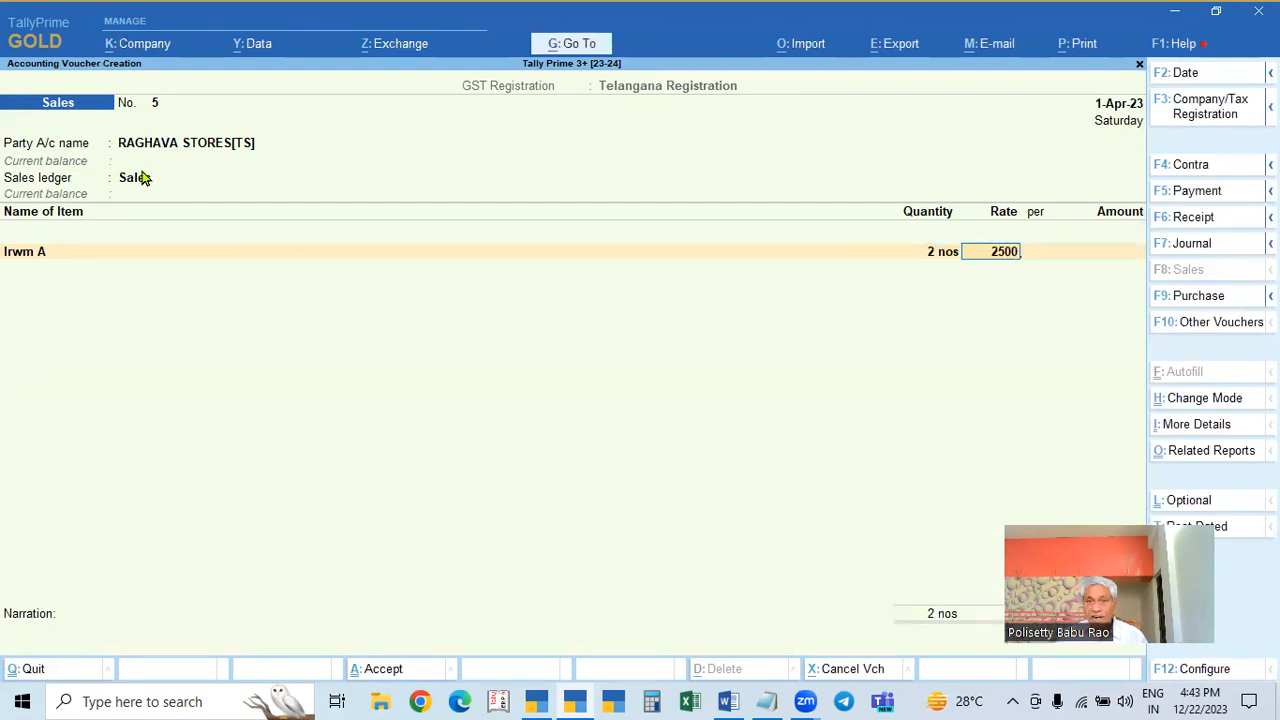
key("Return")
key("Return")
key("Return")
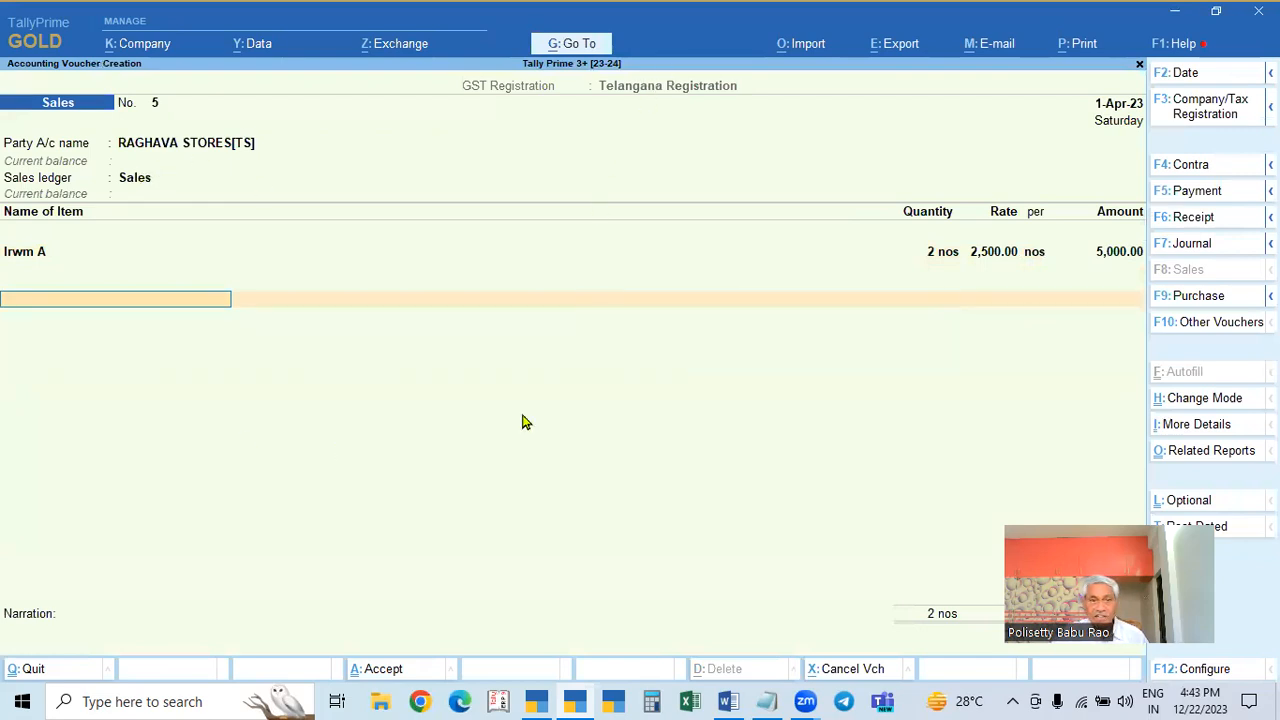
Step: Add the CGST and SGST tax ledgers below the item in the sales voucher
key("Return")
type("cgst")
key("Return")
key("Return")
type("sgst")
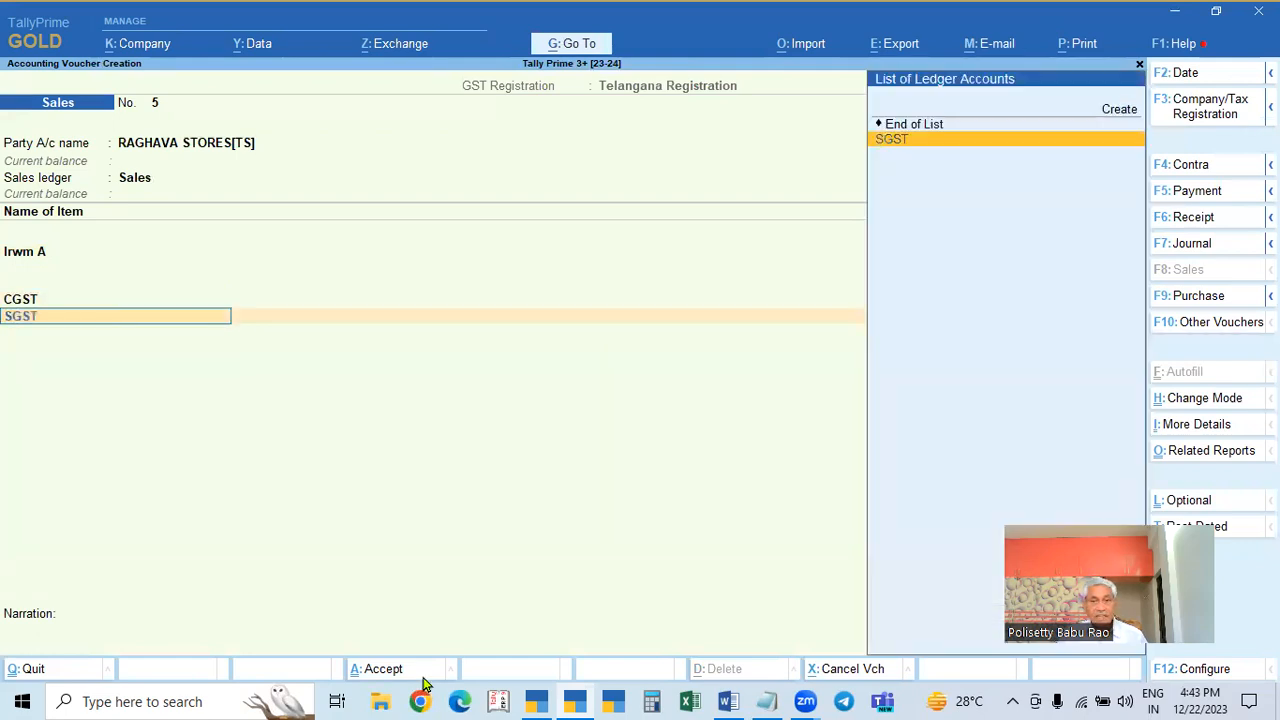
key("Return")
key("Return")
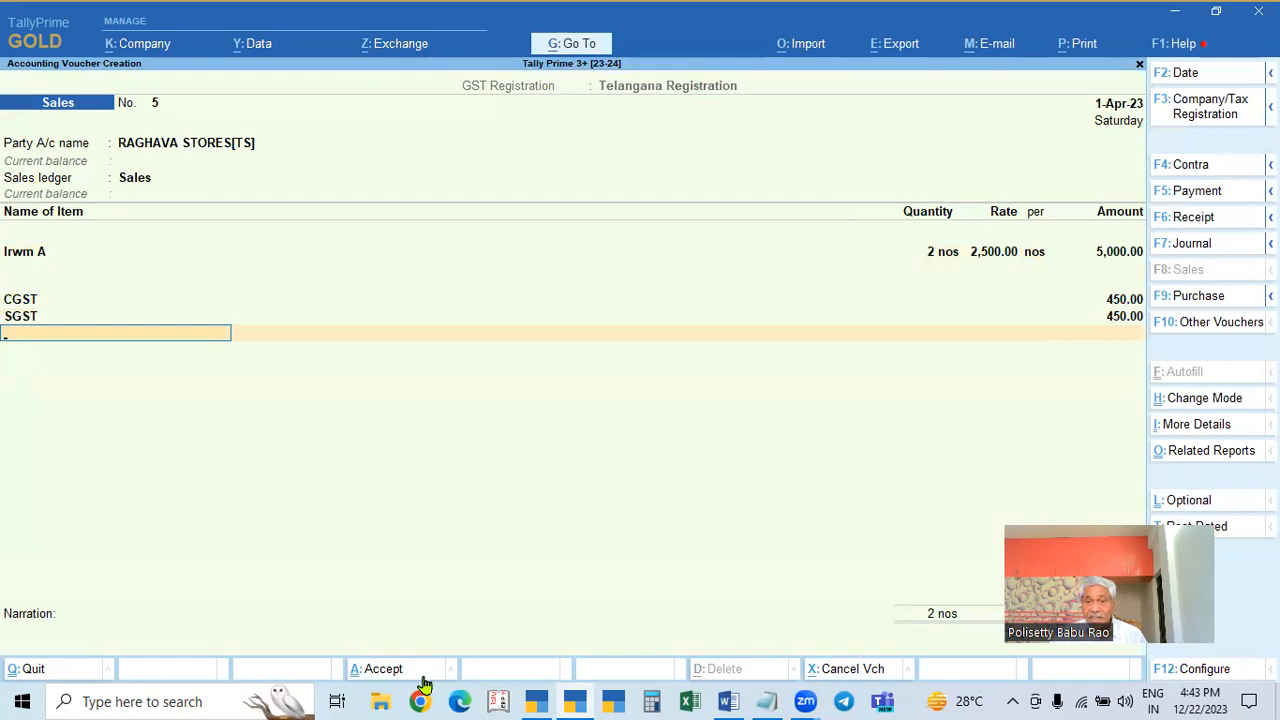
left_click_drag(988, 563, 495, 537)
left_click(529, 525)
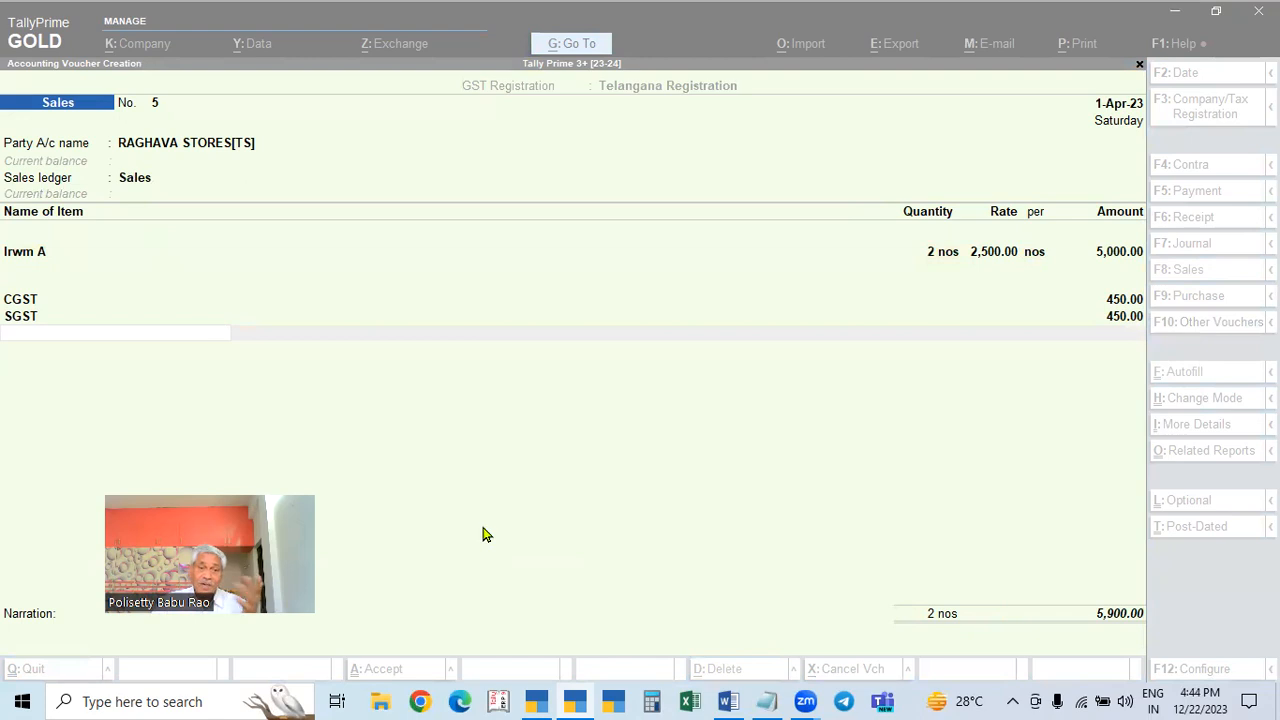
left_click(483, 528)
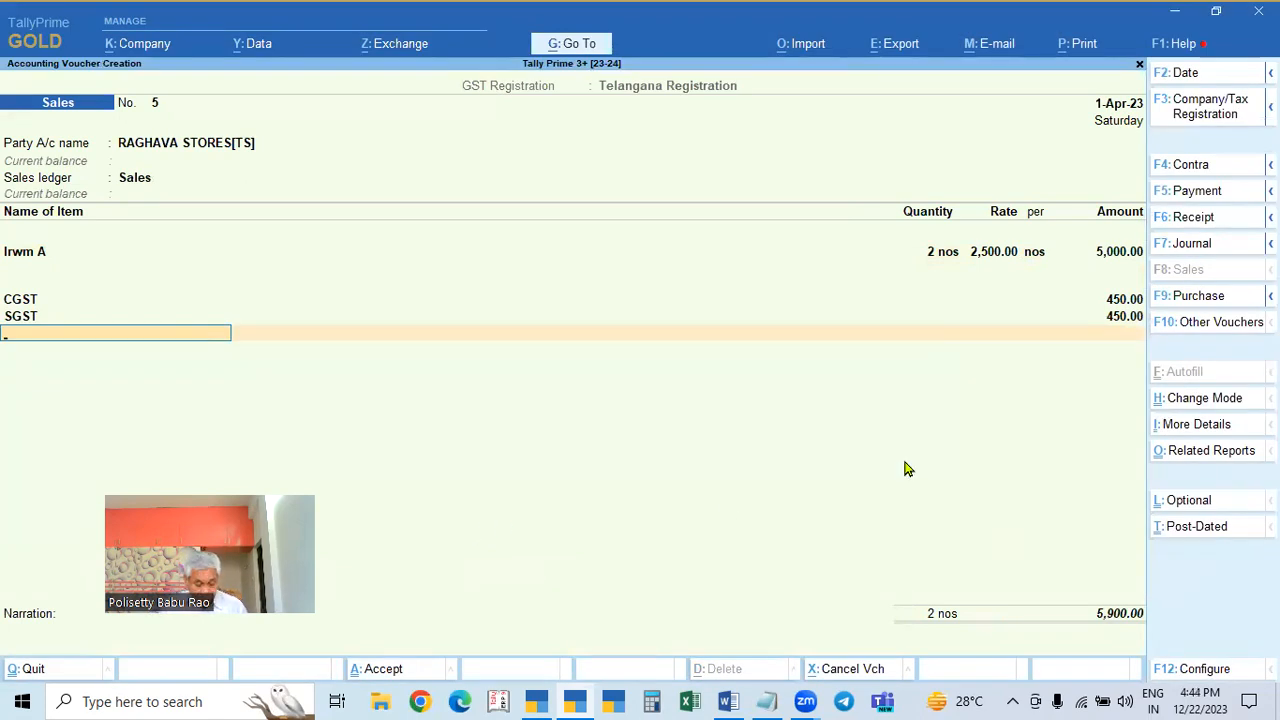
Step: Examine the related reports offered for the sales voucher and close the list
key("ctrl+o")
key("Escape")
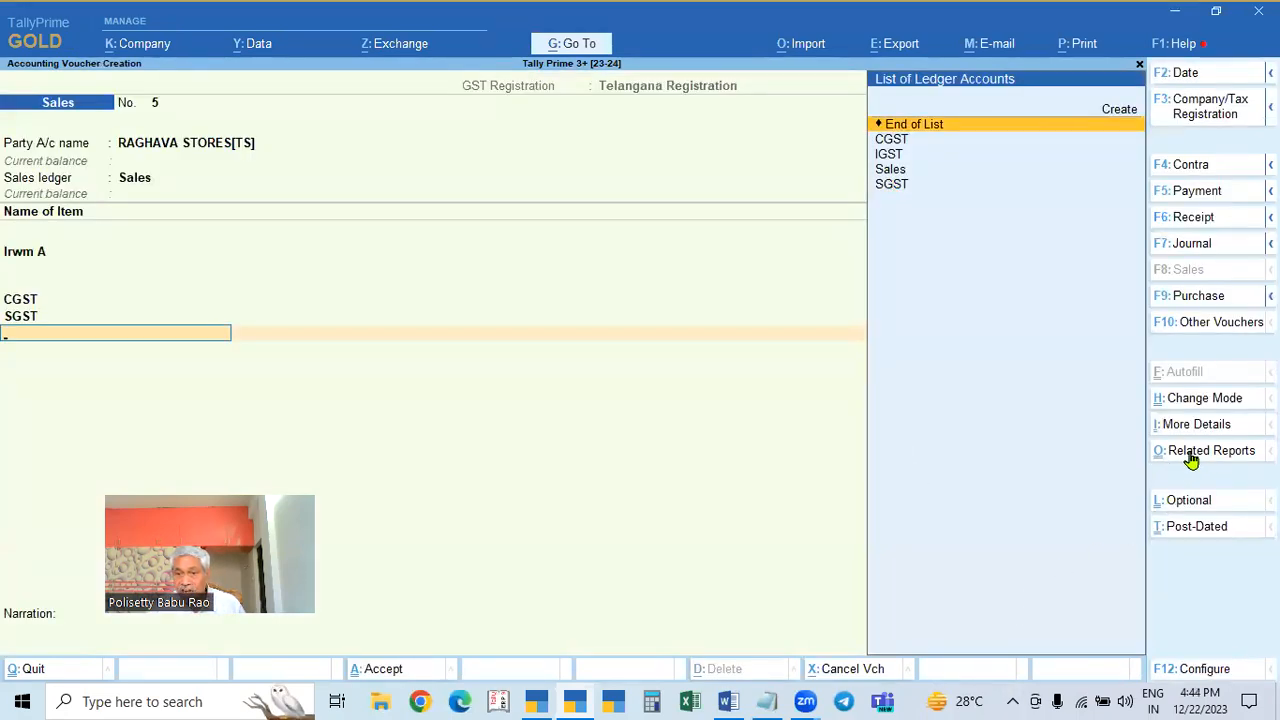
key("ctrl")
key("ctrl+o")
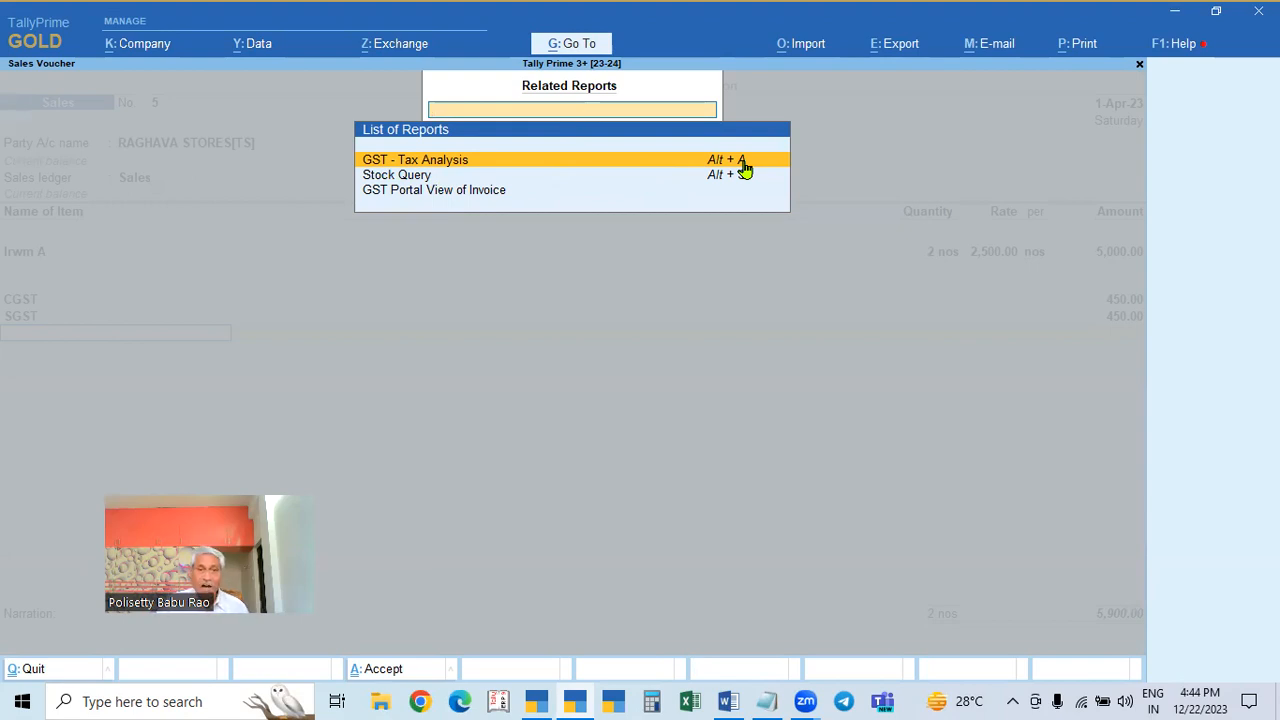
key("Escape")
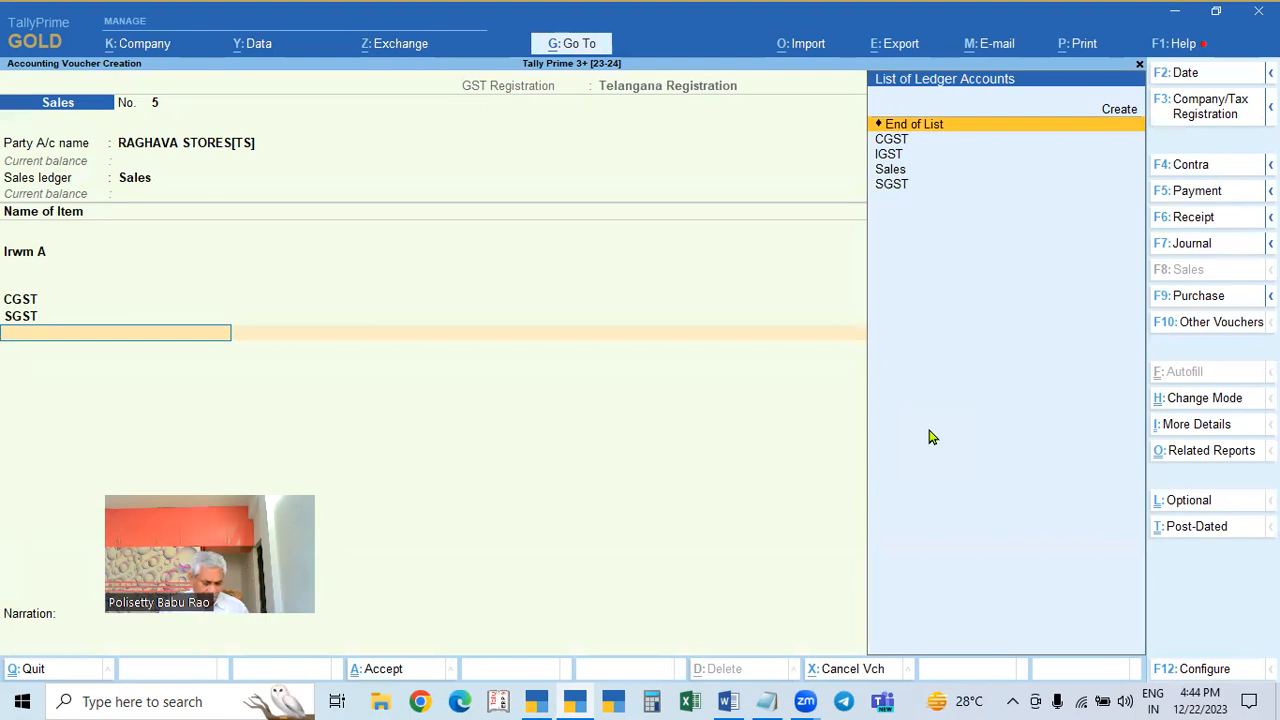
Step: View the voucher's GST - Tax Analysis directly and again through the related reports, closing it each time
key("alt+a")
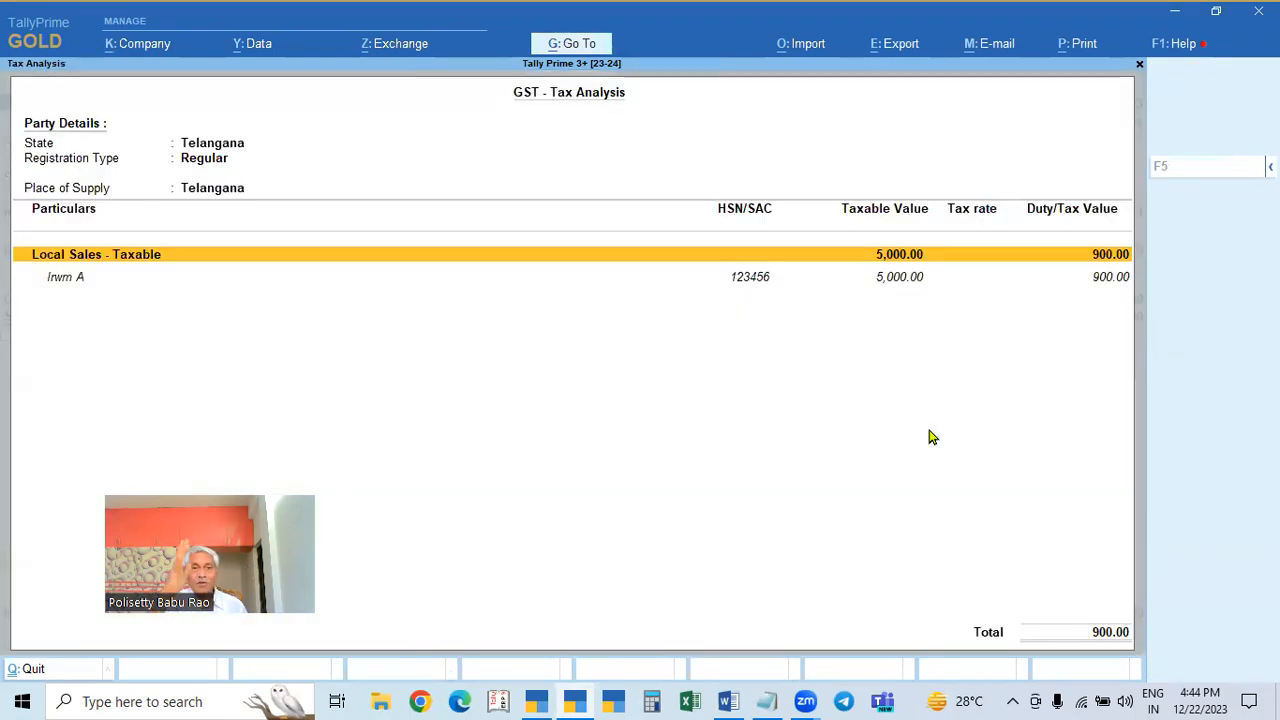
key("Escape")
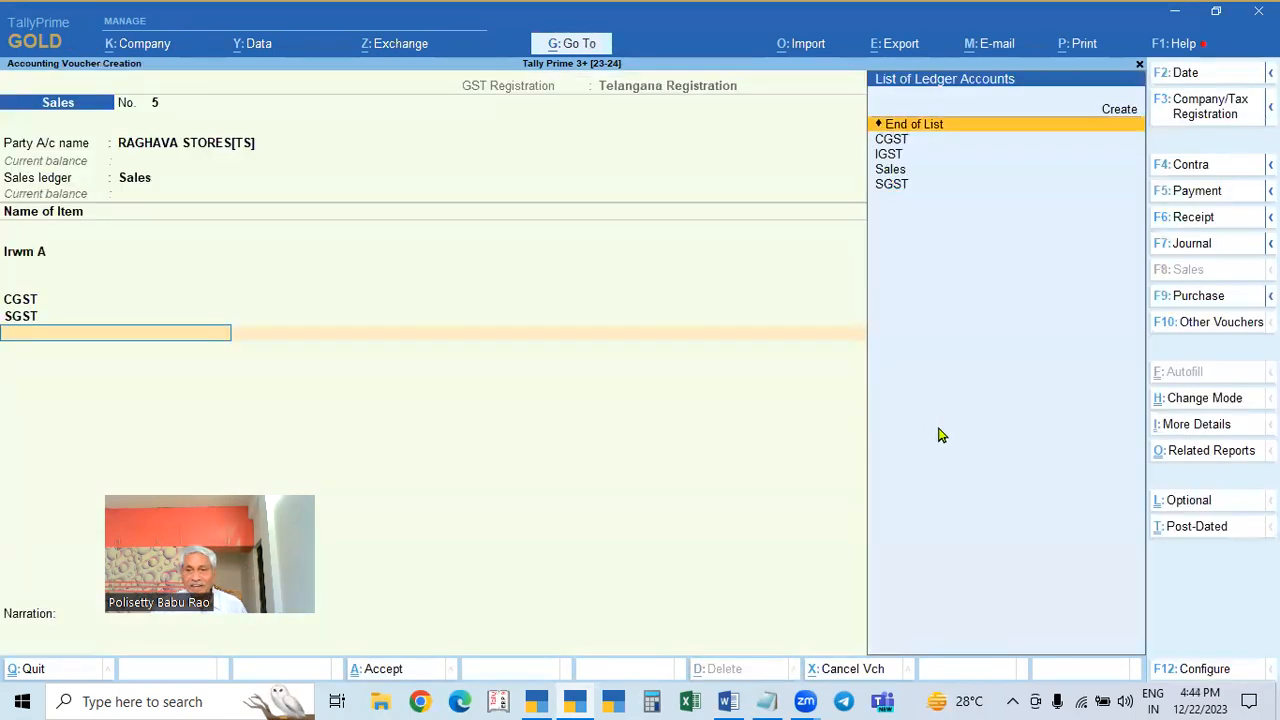
left_click(1211, 452)
key("Return")
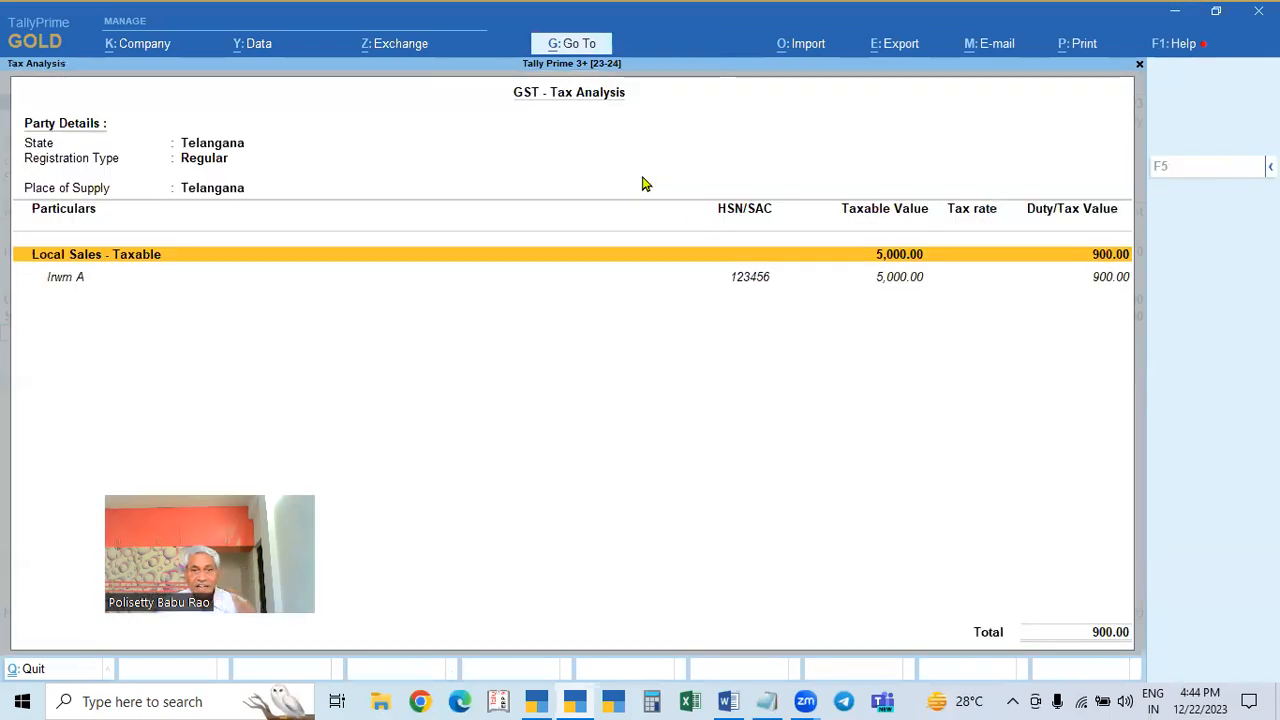
key("Escape")
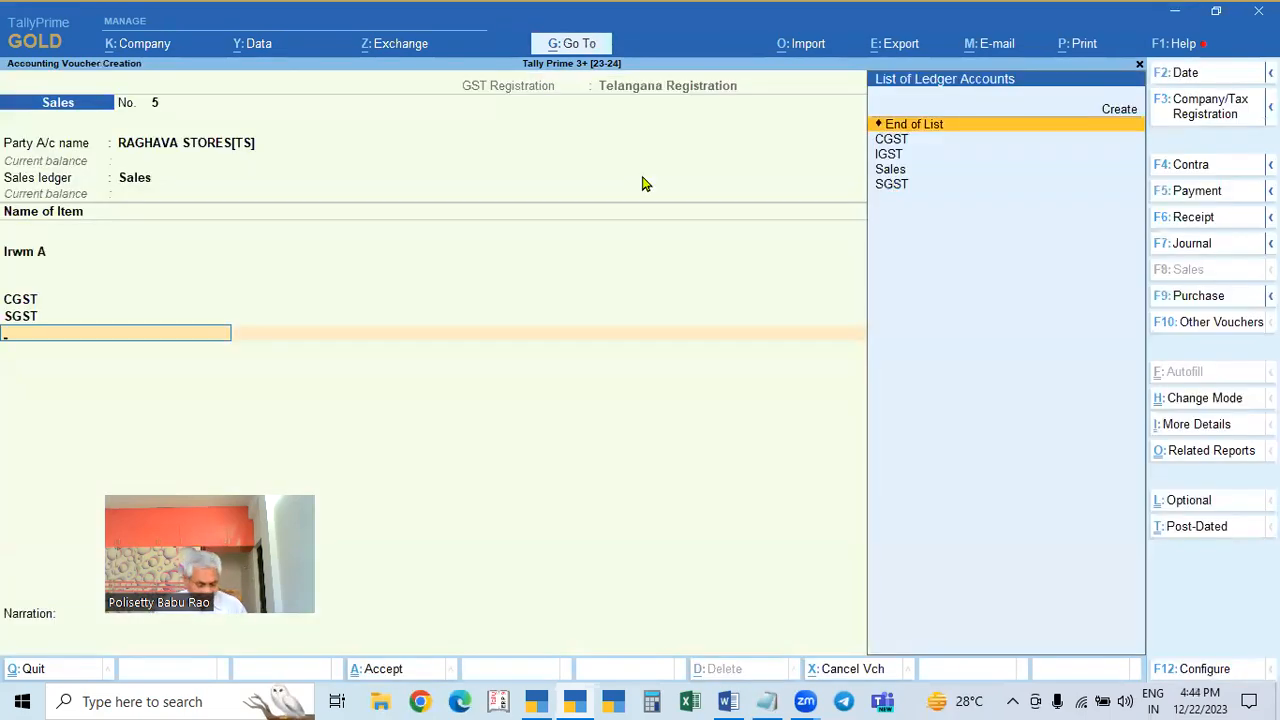
Step: Examine the GST - Tax Analysis in its detailed format and return to the voucher
key("alt+a")
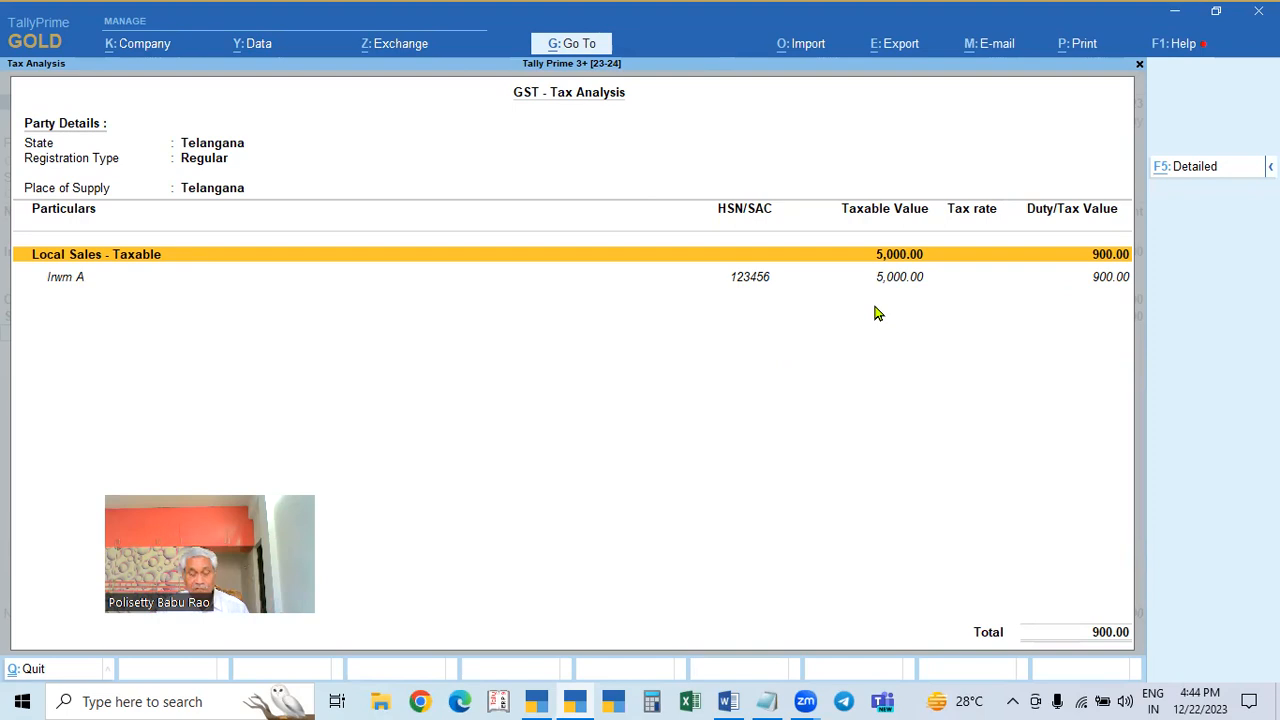
key("F5")
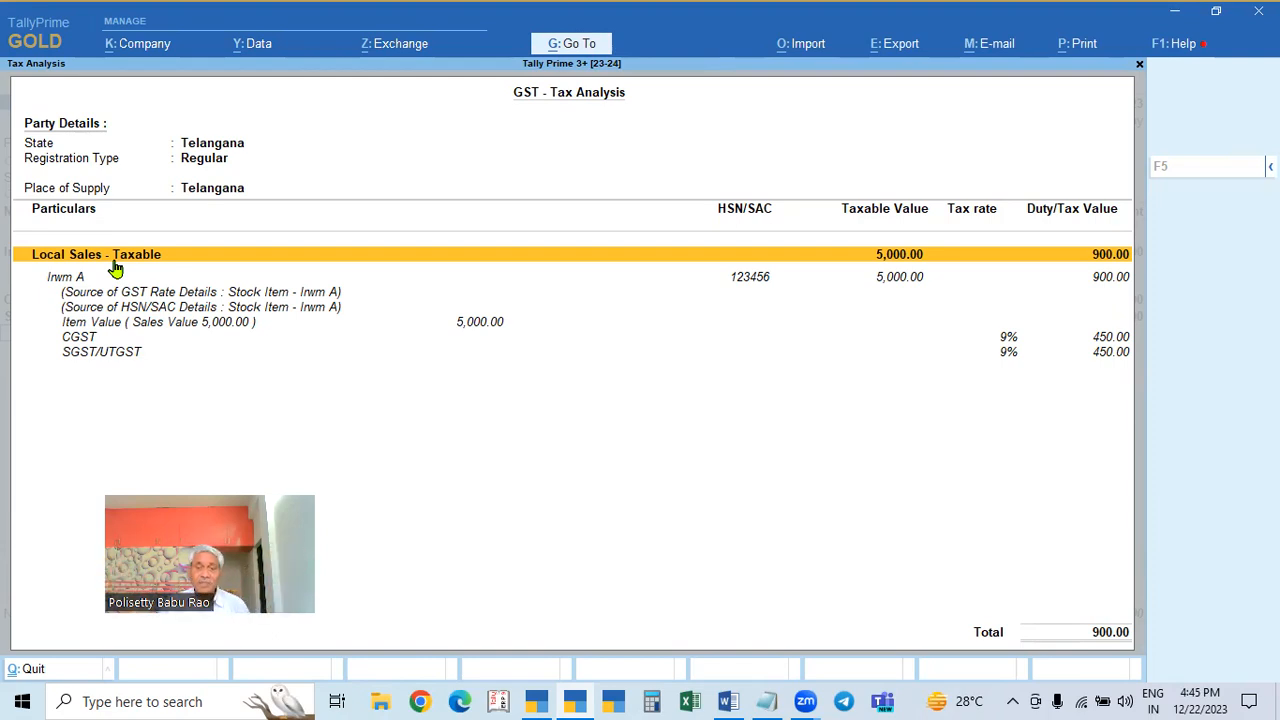
key("Escape")
Step: Accept the bill-wise details as New Ref 5 with no due date, and save the sales voucher
key("Return")
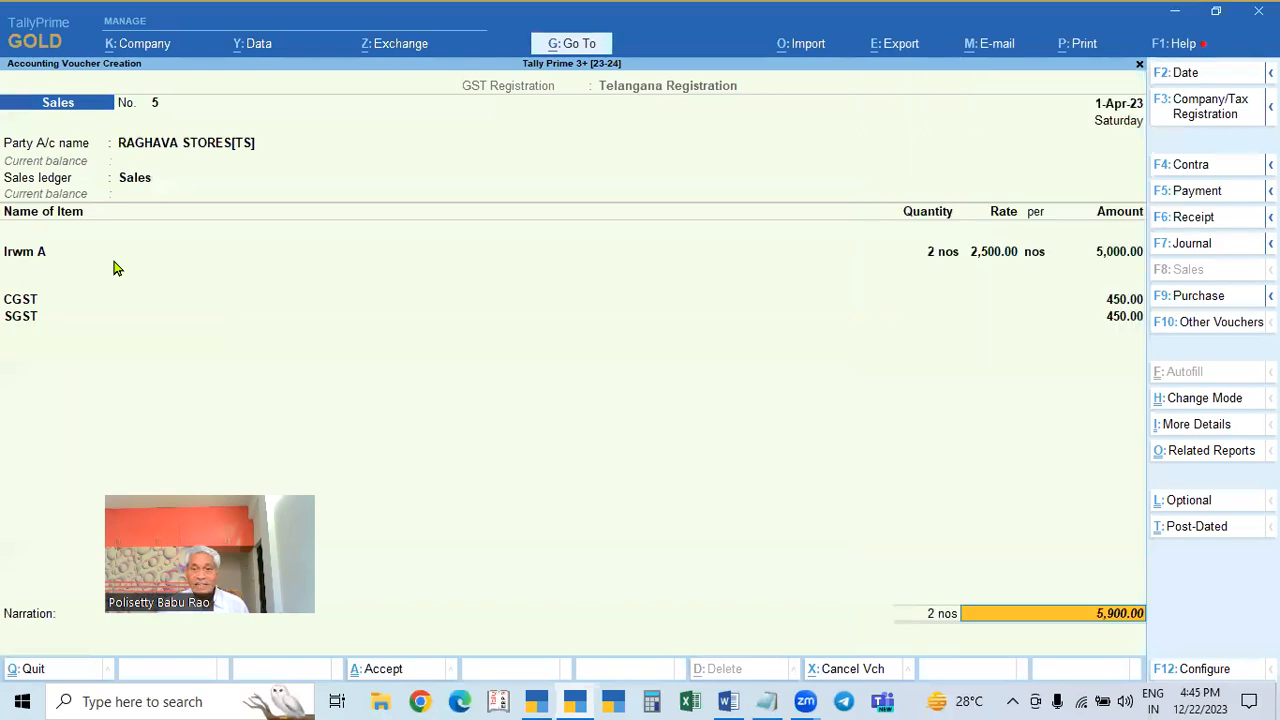
key("Return")
key("Return")
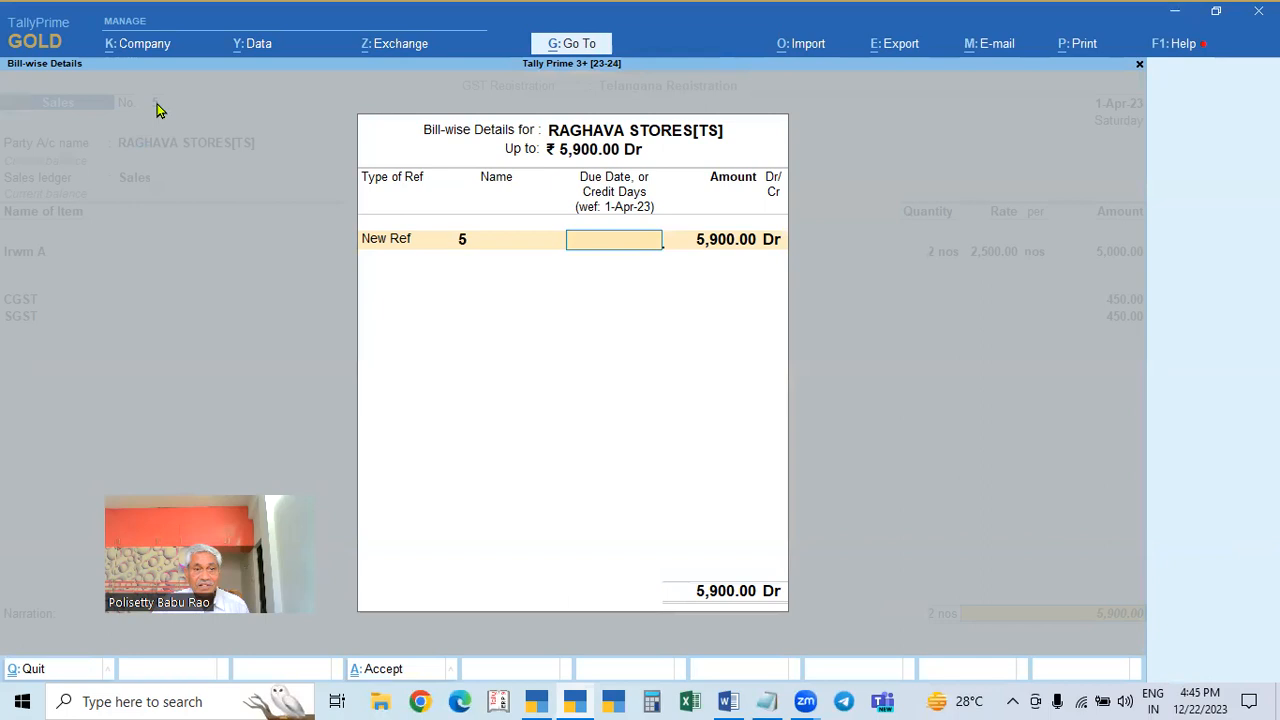
key("Return")
key("Return")
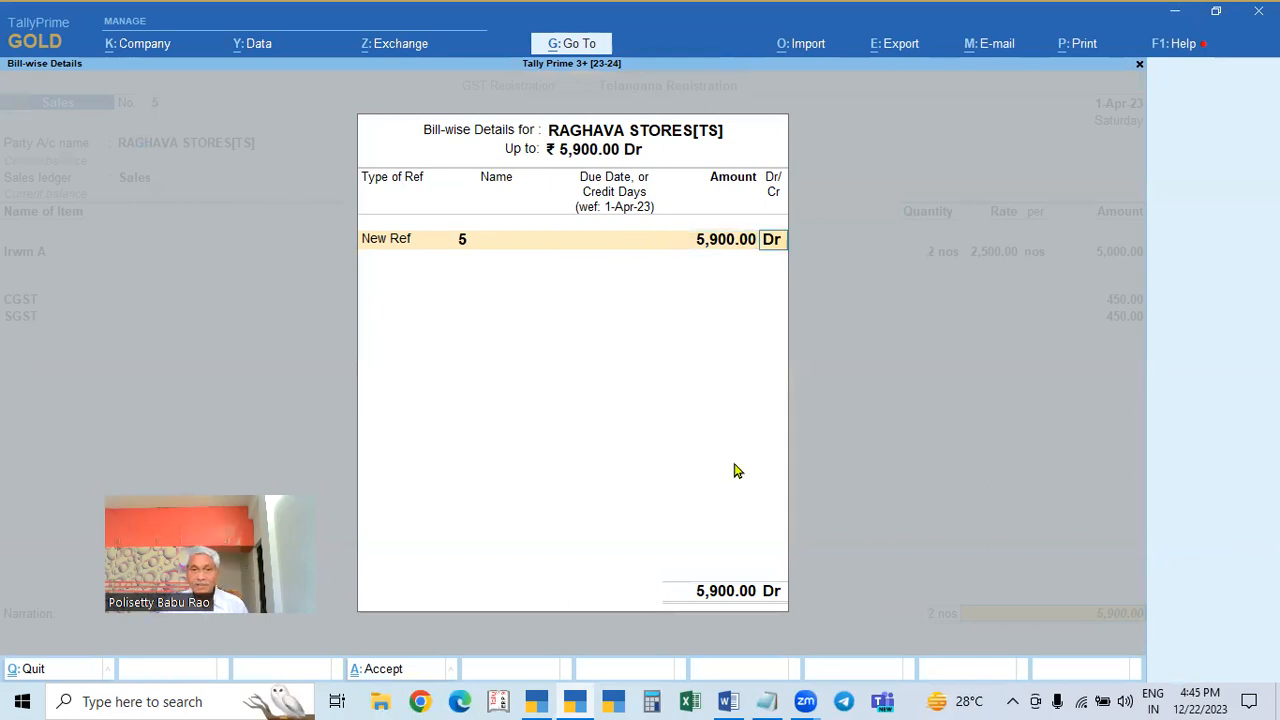
key("Return")
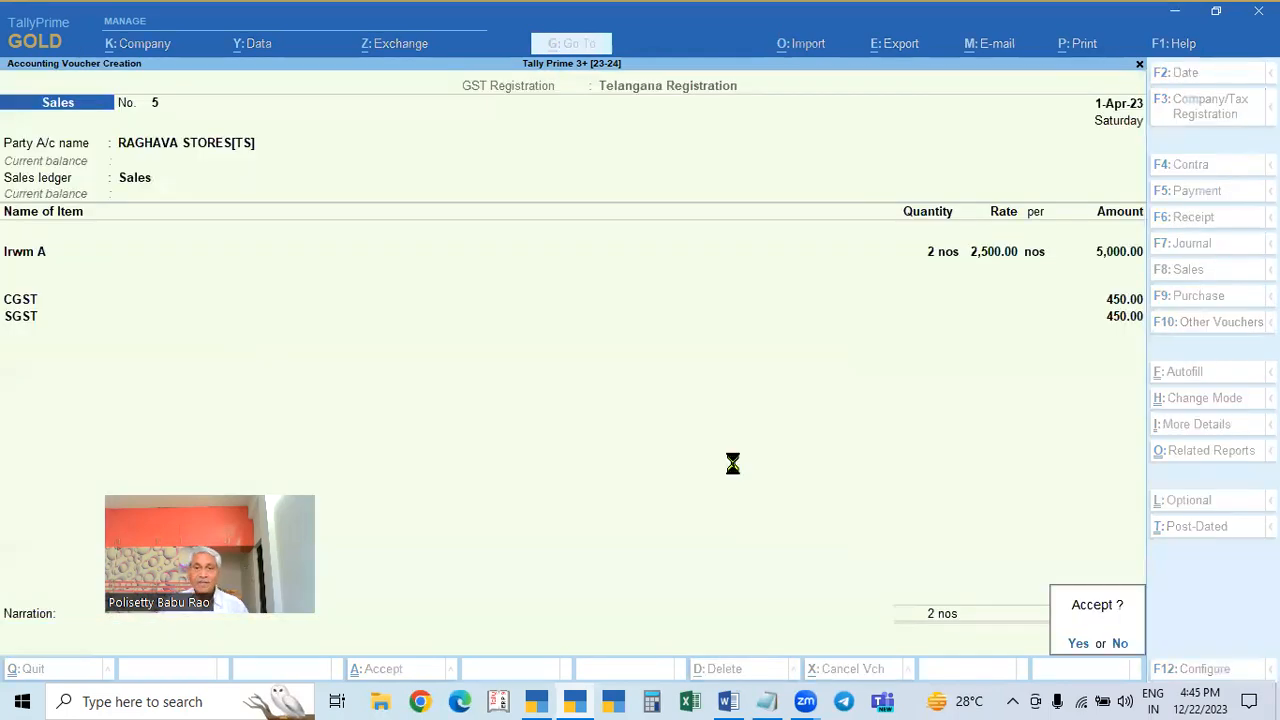
key("Return")
Step: Switch to the TALLY PRIME FULL SUBJECT Word document and select point 7's text from "Under F12 Configuration" to "(Local & Interstate)"
key("alt+Tab")
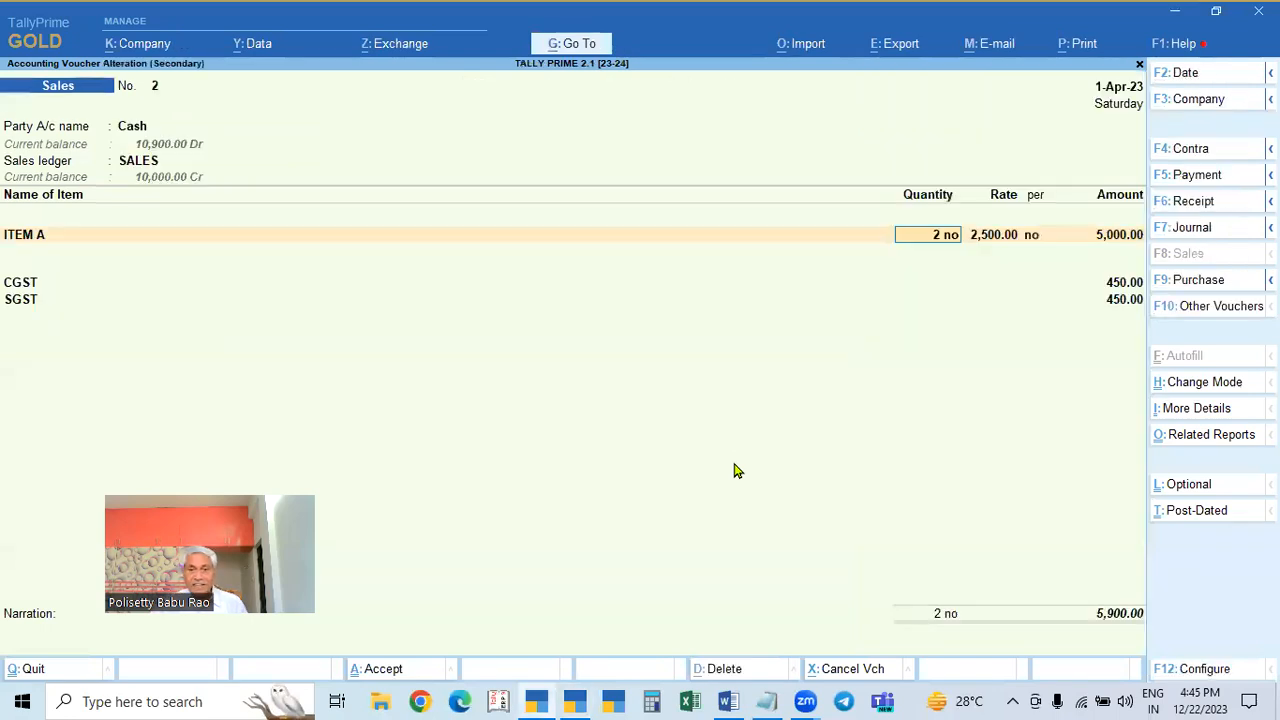
key("alt+Tab")
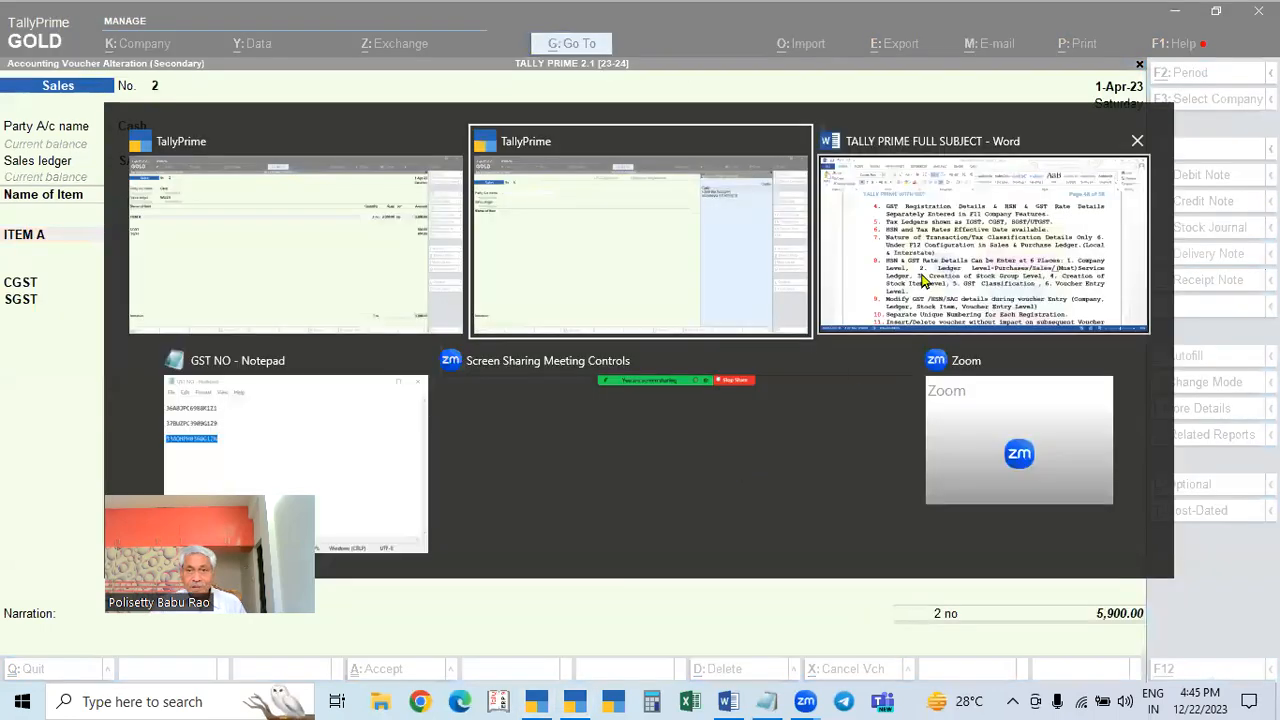
key("alt+Tab")
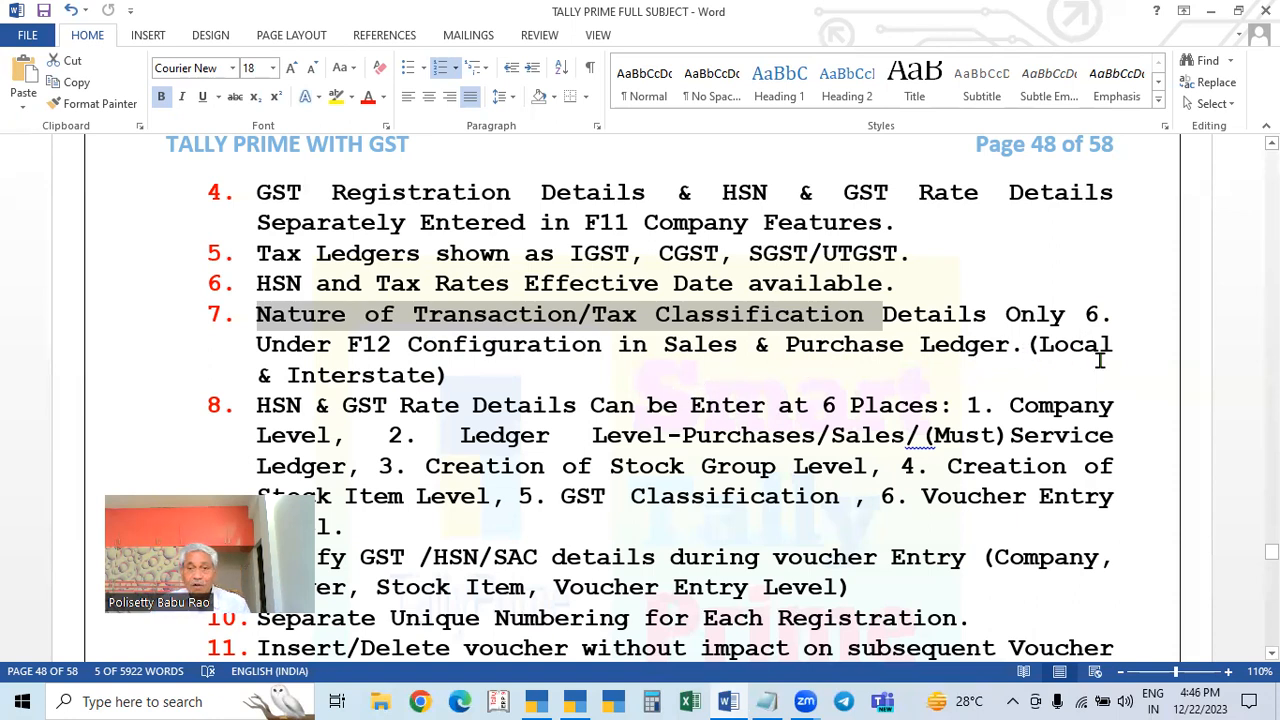
left_click_drag(237, 352, 450, 376)
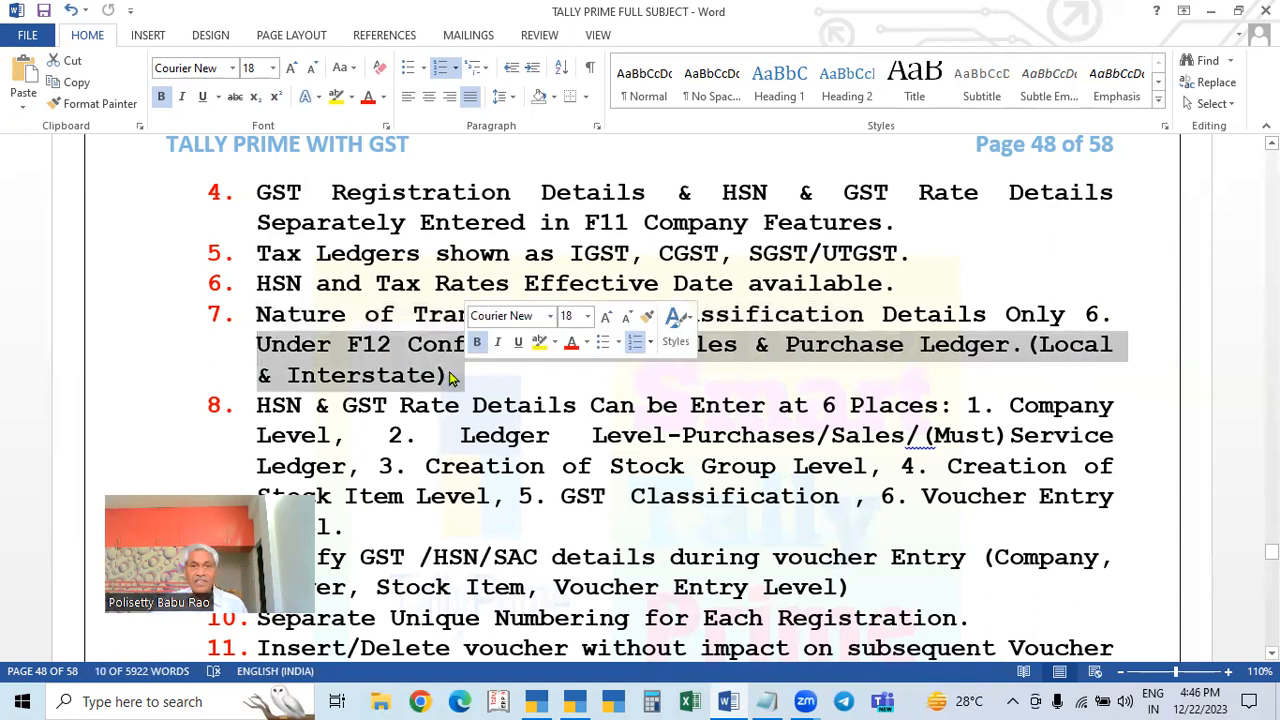